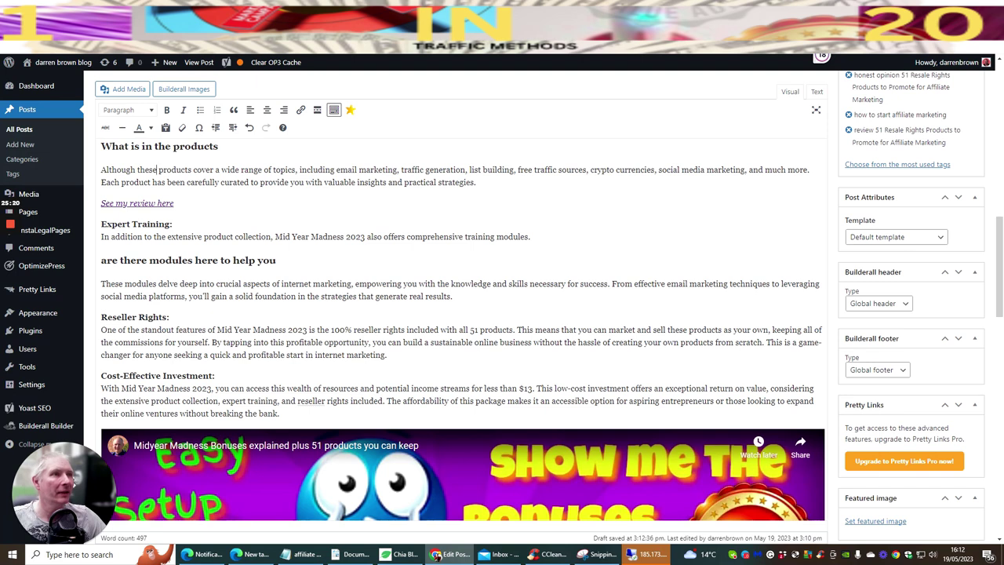
# Look up the transition word "because" in Yoast's single-word list, then return to the post editor
pyautogui.hotkey('ctrl', 'Tab')
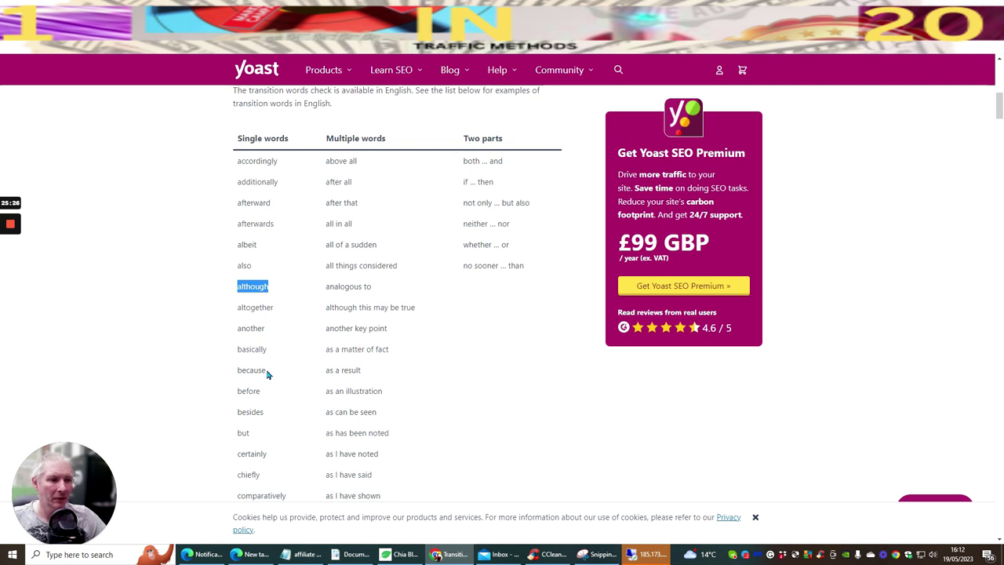
pyautogui.moveTo(267, 375)
pyautogui.mouseDown()
pyautogui.moveTo(233, 374)
pyautogui.moveTo(282, 372)
pyautogui.mouseUp()
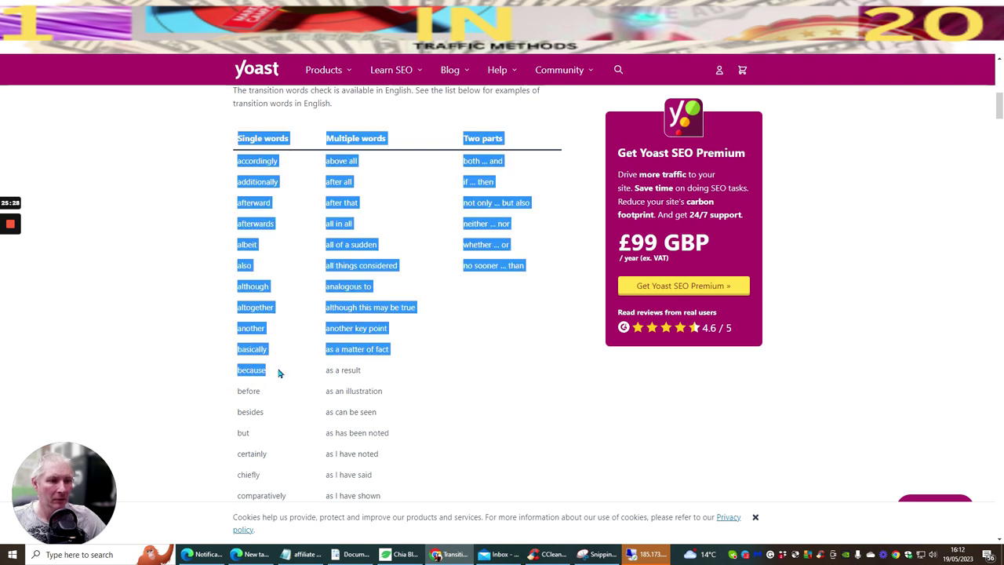
pyautogui.click(271, 395)
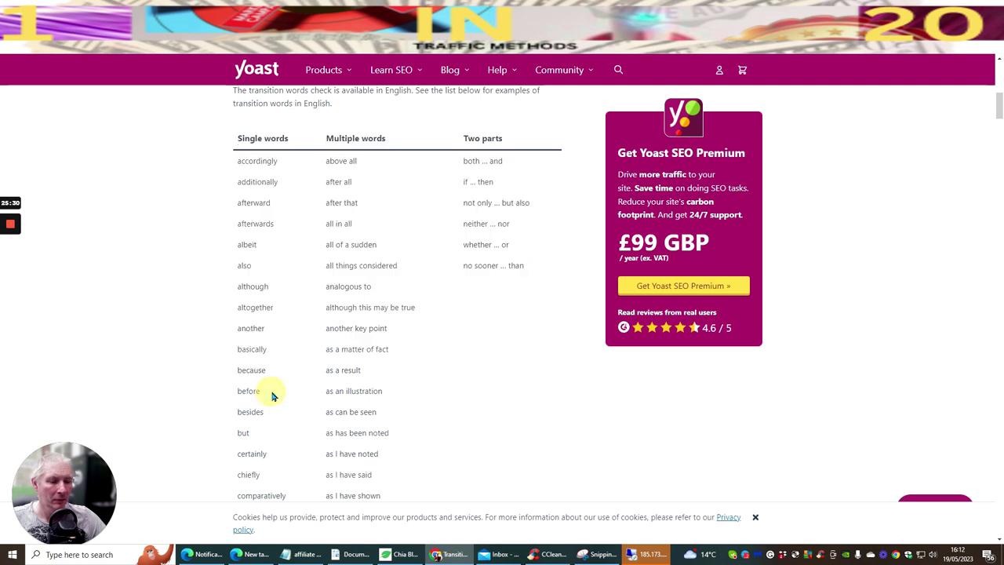
pyautogui.moveTo(271, 371); pyautogui.dragTo(237, 374)
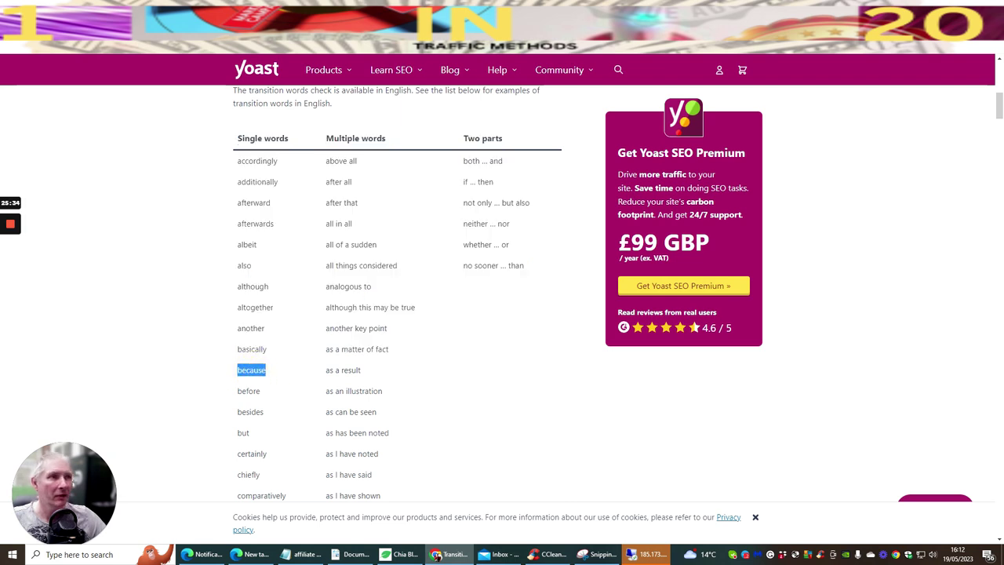
pyautogui.click(432, 16)
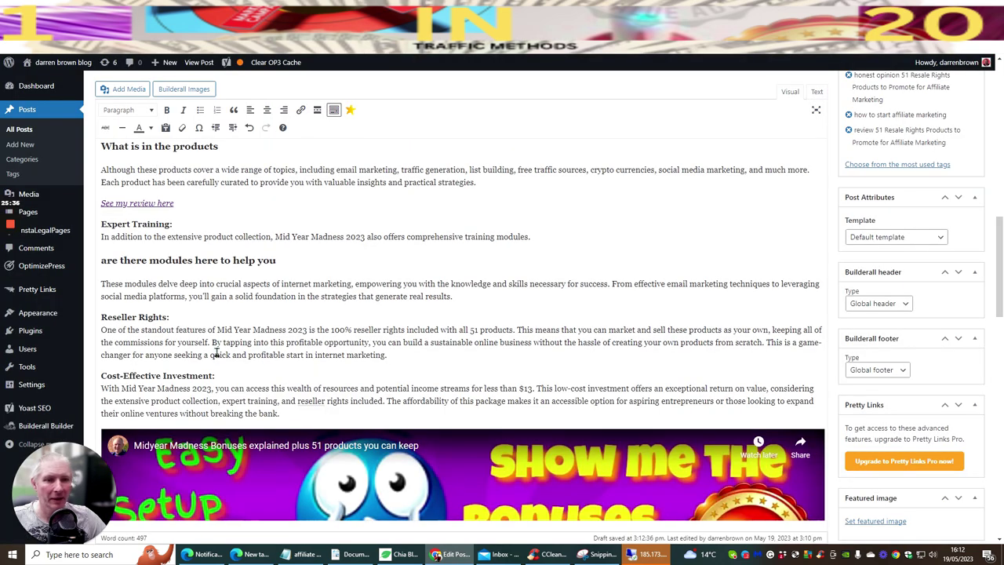
# Replace "These" with "Because" at the start of the paragraph under "are there modules here to help you"
pyautogui.moveTo(119, 284); pyautogui.dragTo(124, 284)
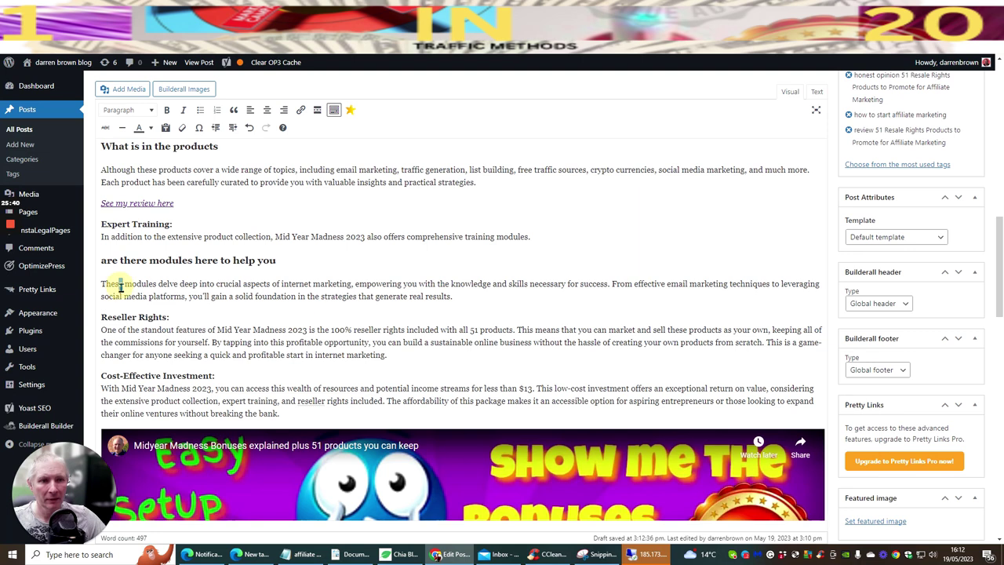
pyautogui.click(123, 284)
pyautogui.press('BackSpace')
pyautogui.press('BackSpace')
pyautogui.press('BackSpace')
pyautogui.press('BackSpace')
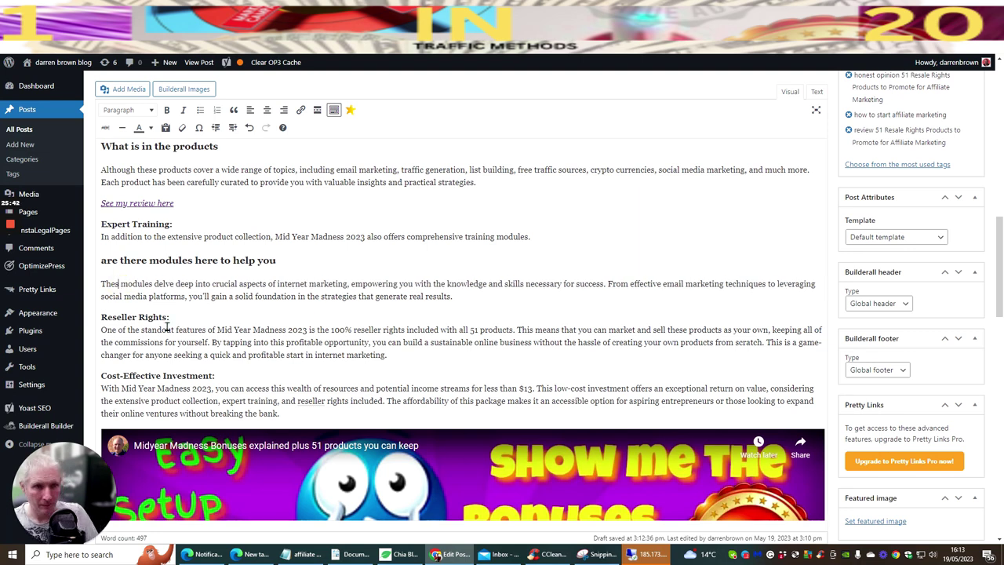
pyautogui.press('BackSpace')
pyautogui.write('Becau')
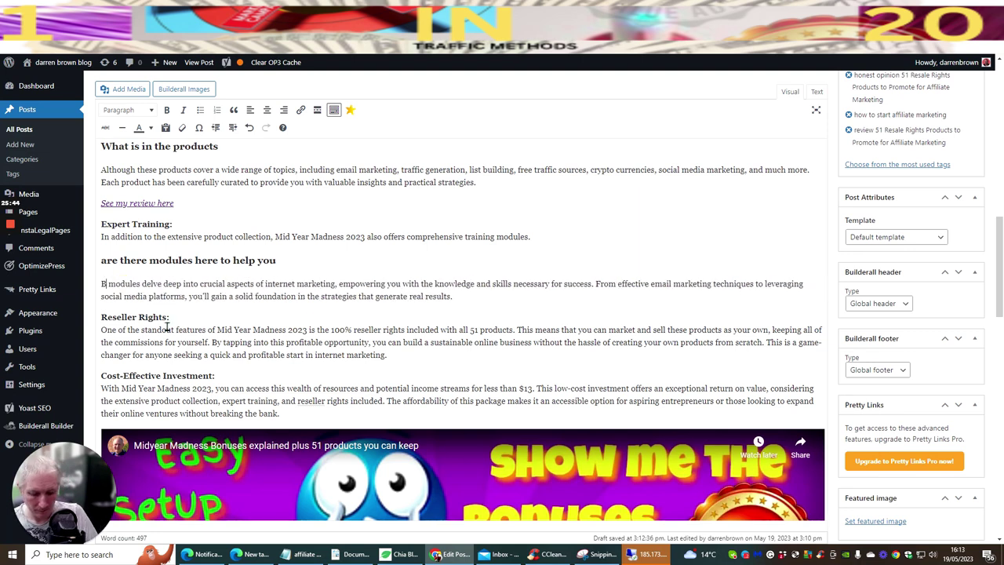
pyautogui.write('se')
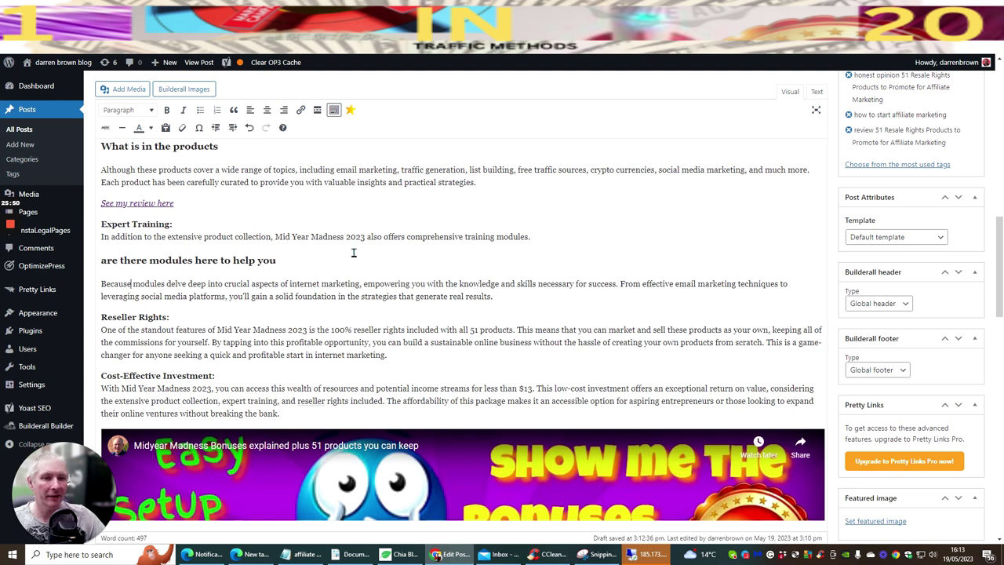
# Look up the transition word "another" in the Yoast list for the Reseller Rights paragraph, then return to the post
pyautogui.scroll(-2, 410, 225)
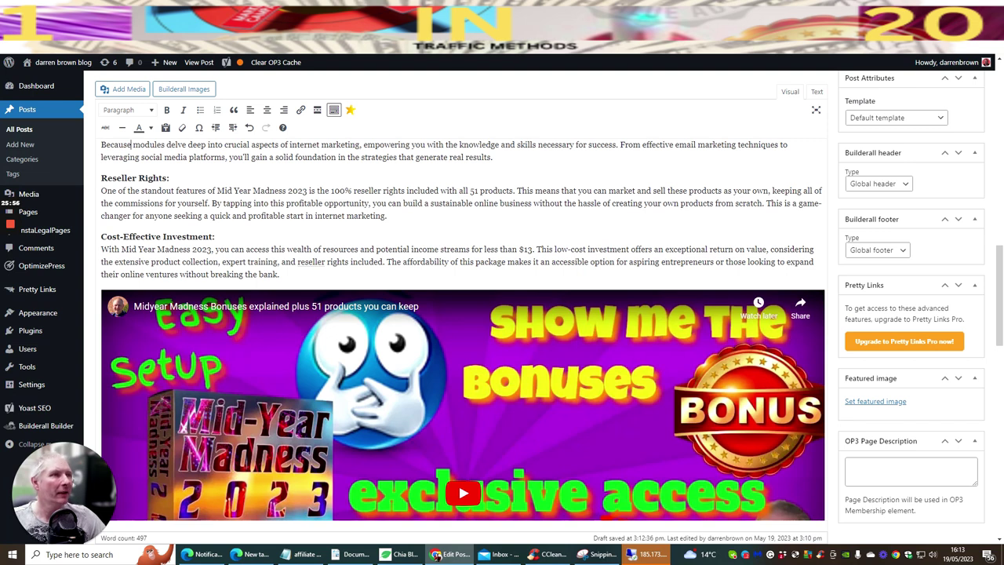
pyautogui.hotkey('ctrl', 'Tab')
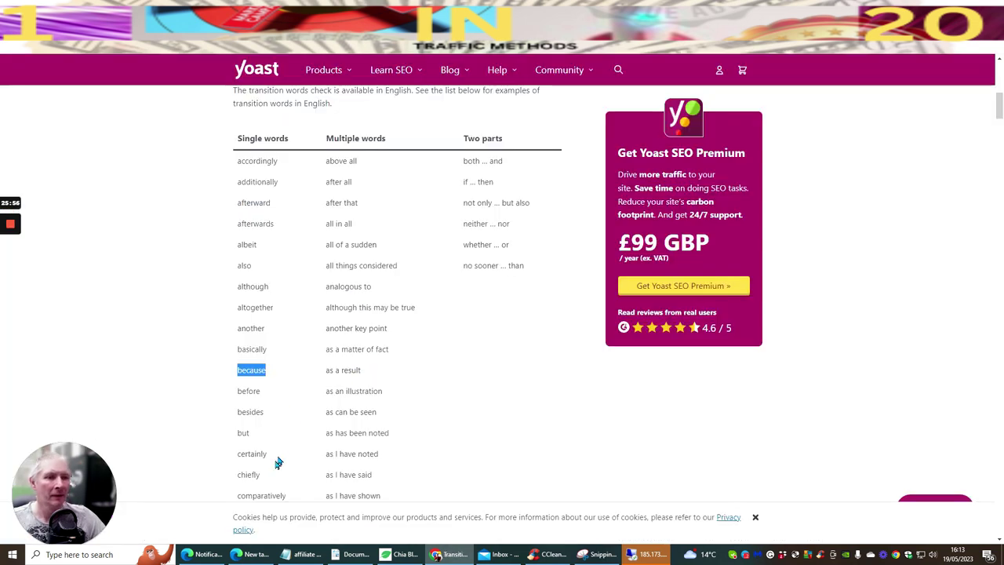
pyautogui.click(267, 332)
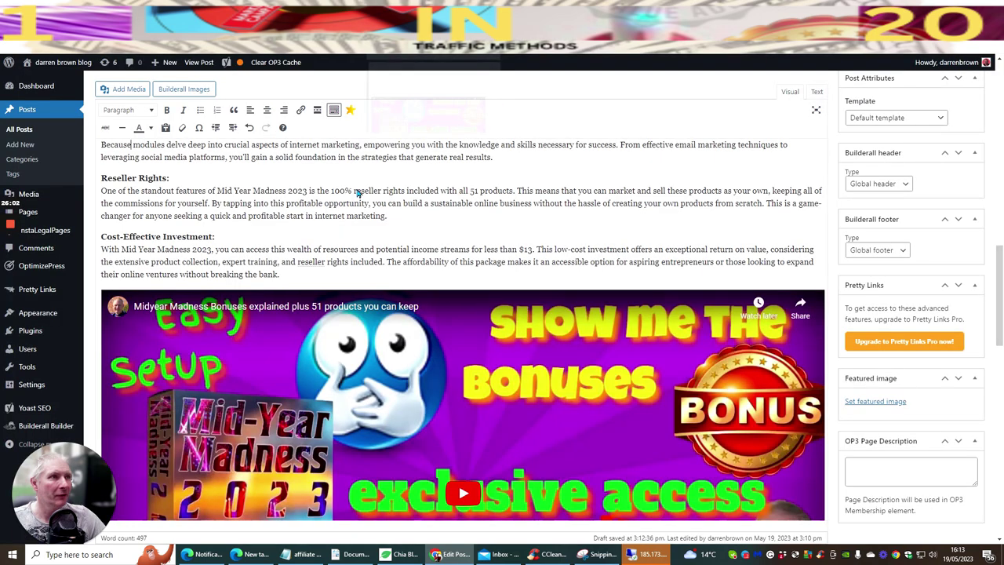
pyautogui.hotkey('ctrl', 'shift', 'Tab')
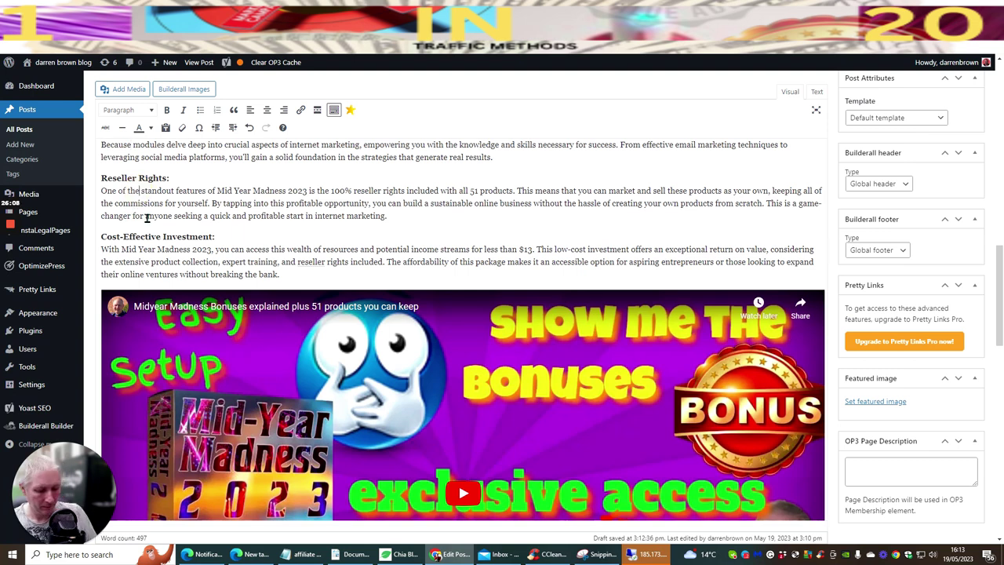
# Replace "One of the" with "another one of the" at the start of the Reseller Rights paragraph
pyautogui.press('BackSpace')
pyautogui.press('BackSpace')
pyautogui.press('BackSpace')
pyautogui.press('BackSpace')
pyautogui.press('BackSpace')
pyautogui.press('BackSpace')
pyautogui.press('BackSpace')
pyautogui.press('BackSpace')
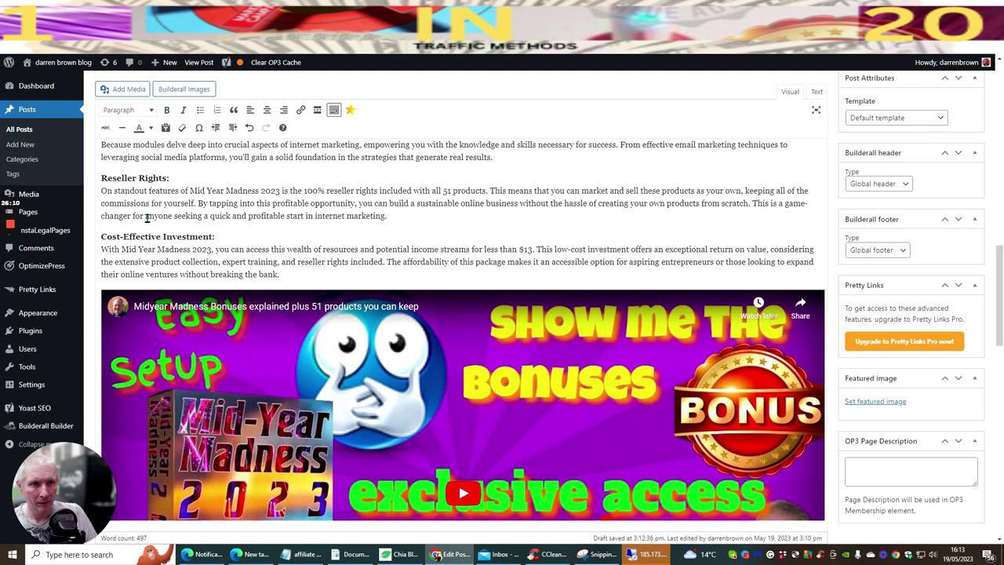
pyautogui.press('BackSpace')
pyautogui.press('BackSpace')
pyautogui.write('another ')
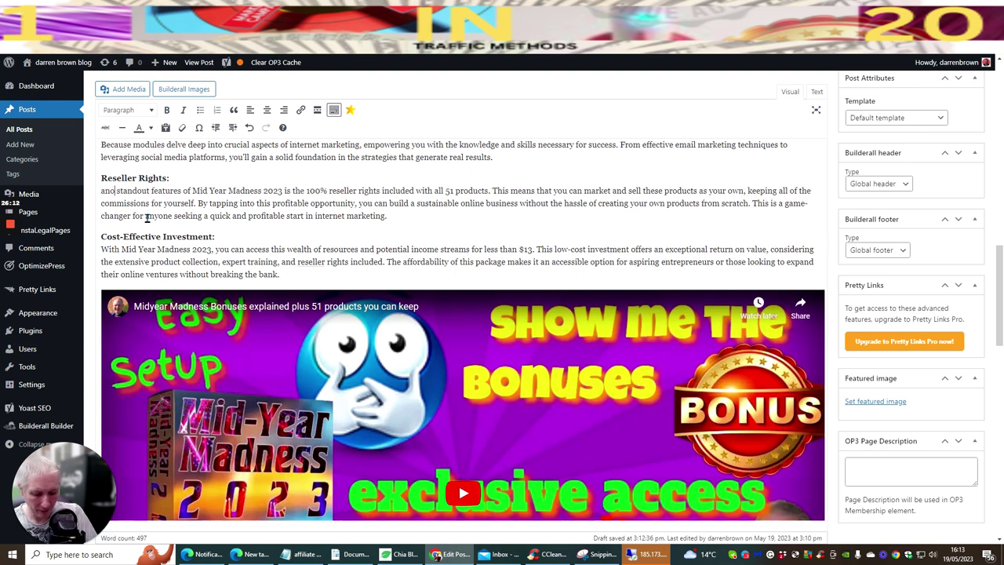
pyautogui.write('one of ')
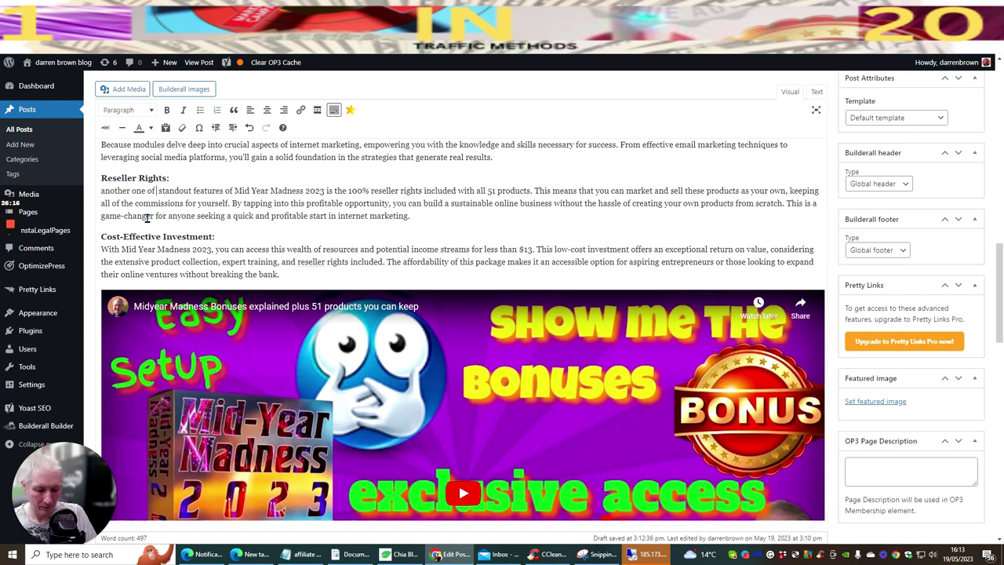
pyautogui.write('the')
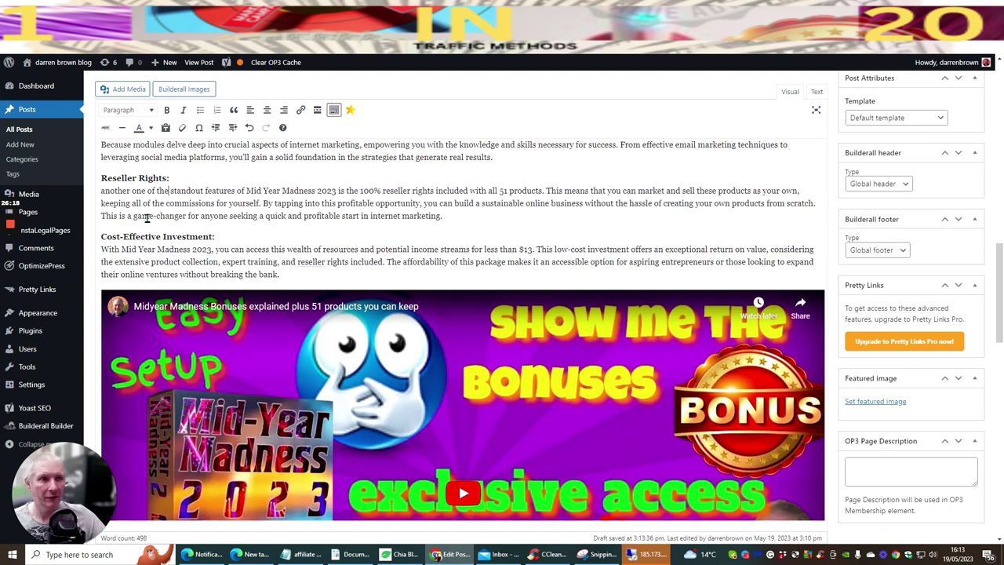
# Capitalise the first letter of "another" in the Reseller Rights paragraph
pyautogui.click(104, 191)
pyautogui.press('BackSpace')
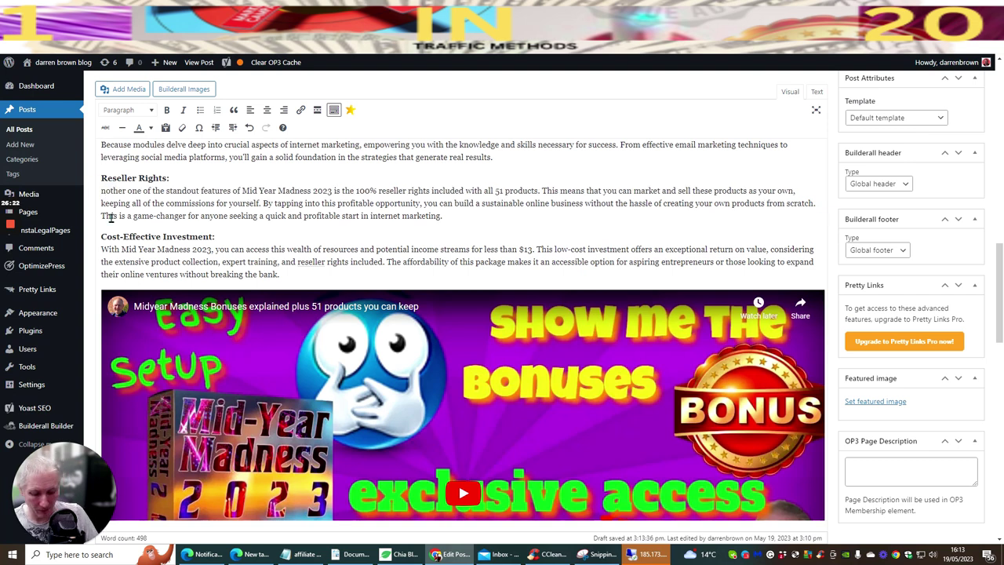
pyautogui.write('A')
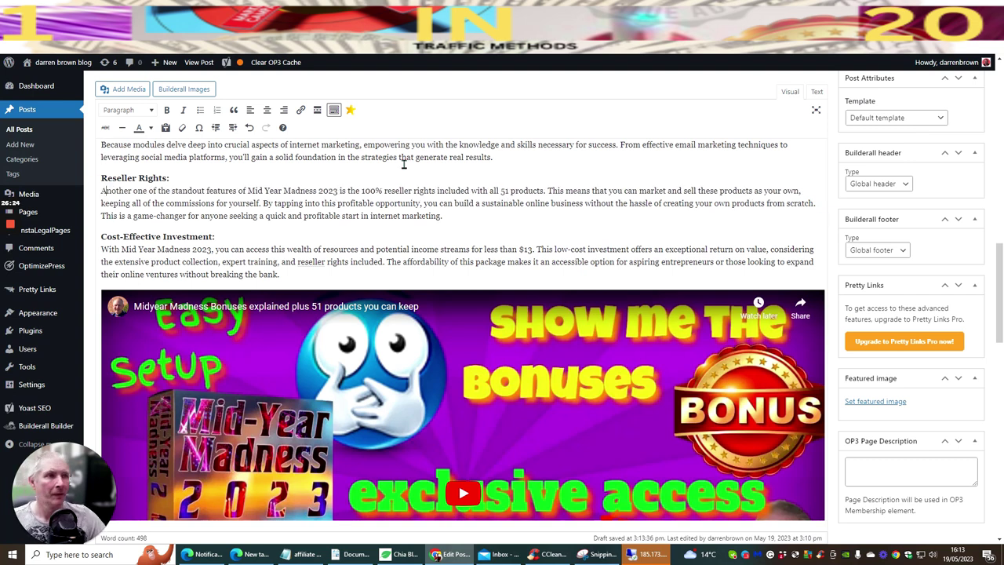
# Update the published post with the transition word edits
pyautogui.scroll(10, 702, 212)
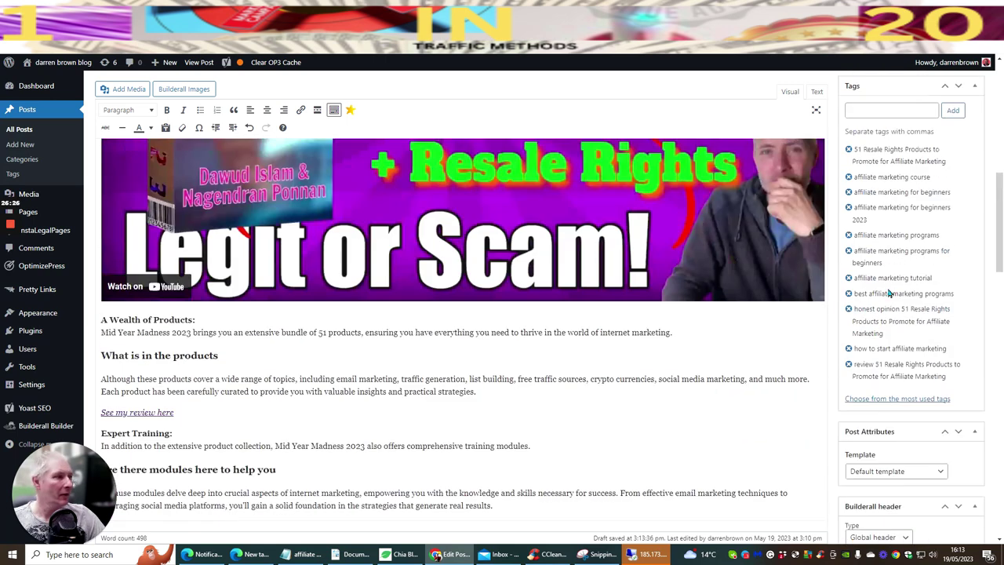
pyautogui.scroll(3, 935, 248)
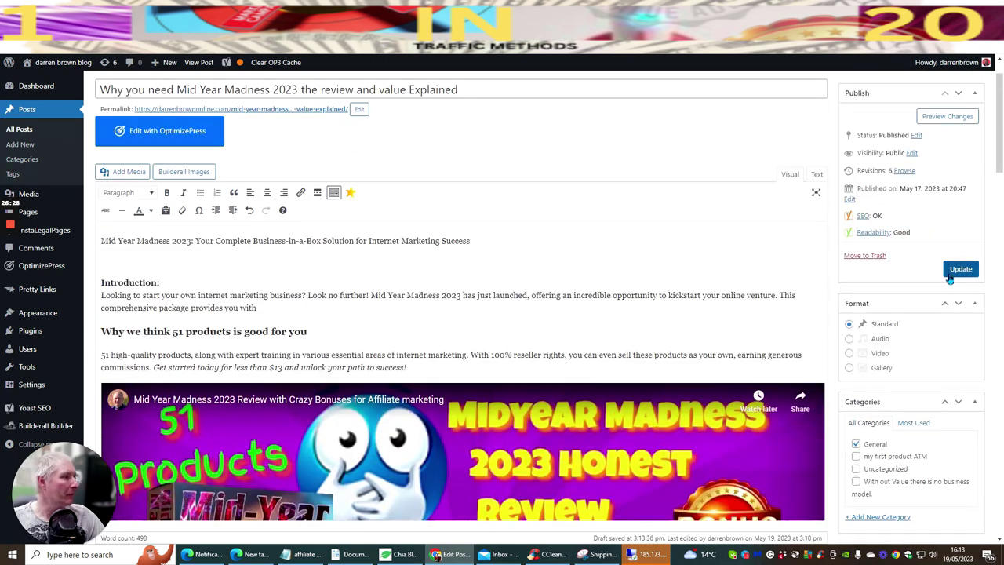
pyautogui.click(960, 266)
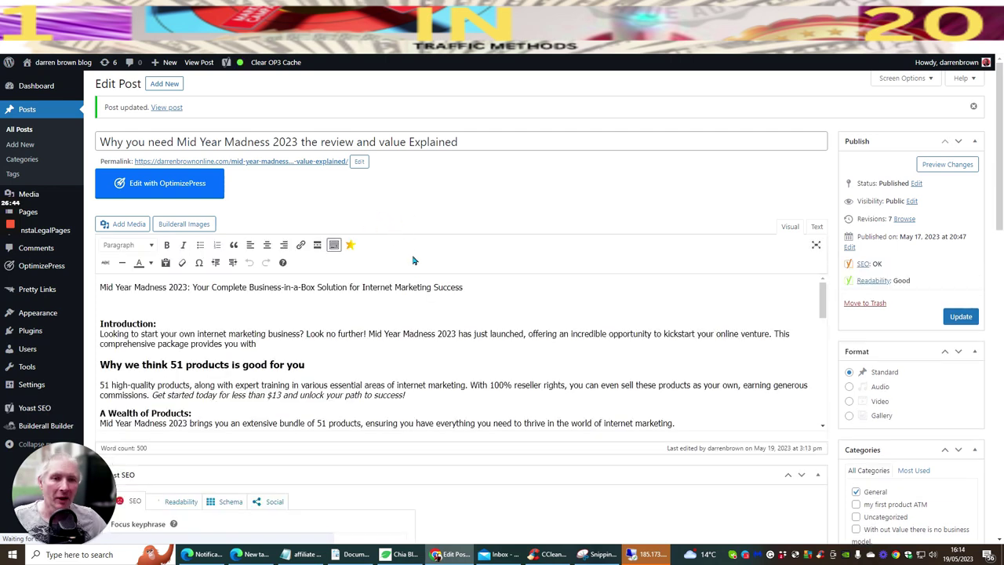
# Review the updated post's text and the Yoast SEO keyphrase, Google preview, slug and meta description
pyautogui.scroll(-3, 463, 290)
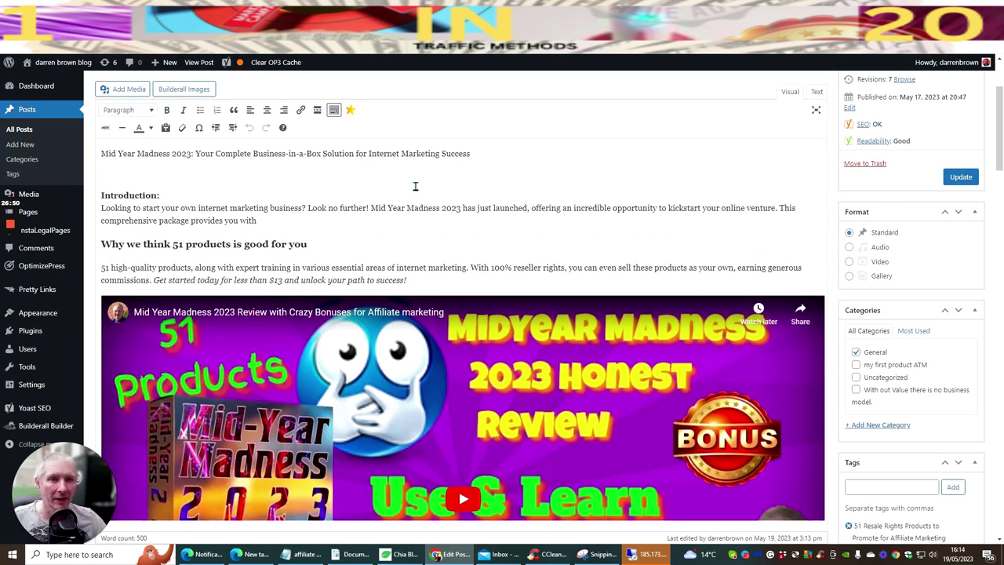
pyautogui.scroll(-8, 416, 186)
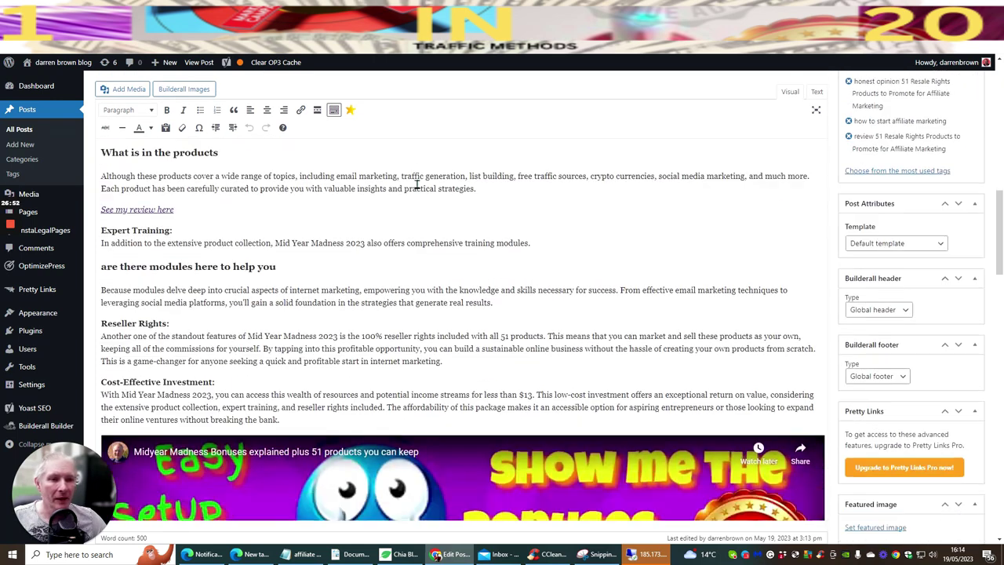
pyautogui.scroll(5, 417, 186)
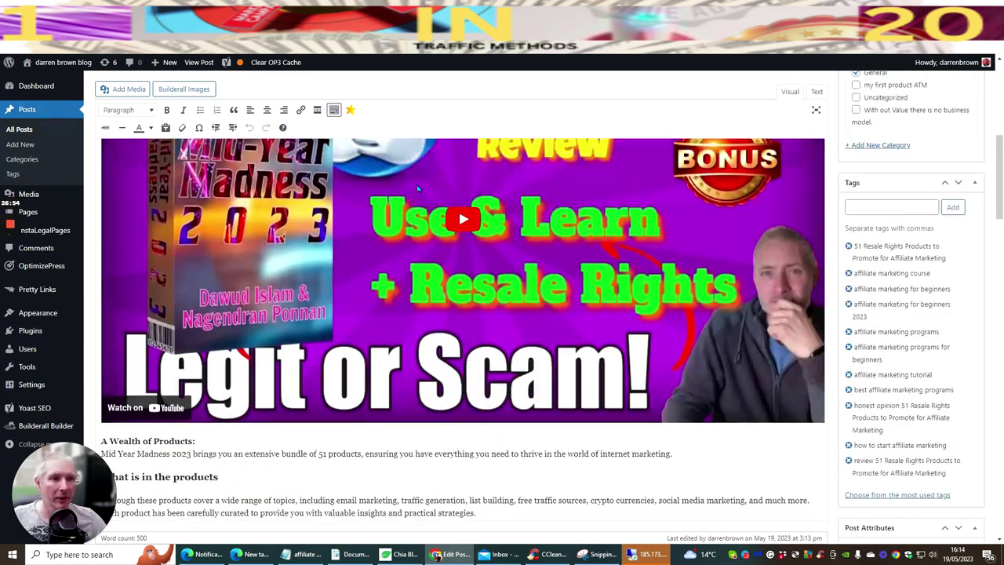
pyautogui.scroll(-15, 417, 186)
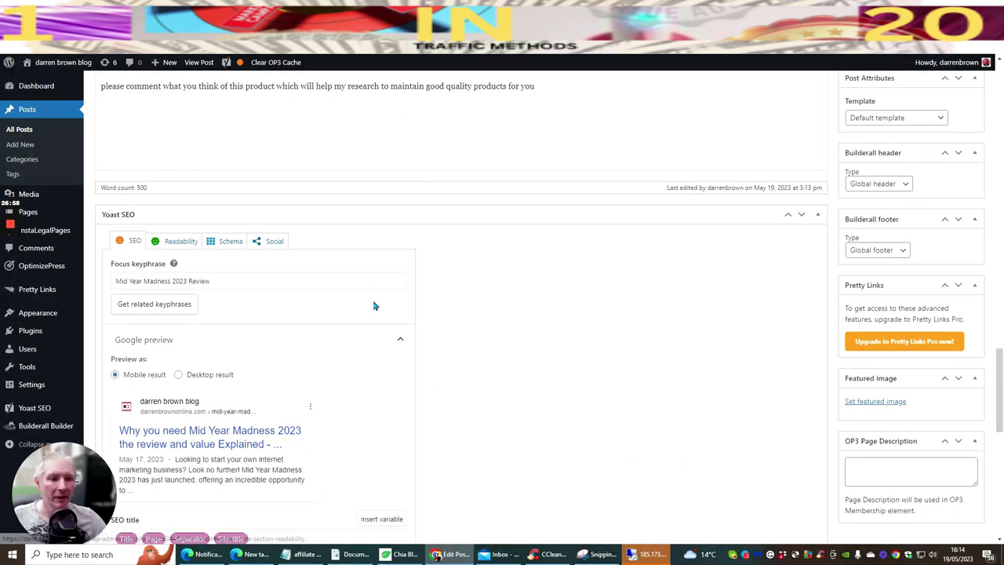
pyautogui.scroll(-2, 374, 306)
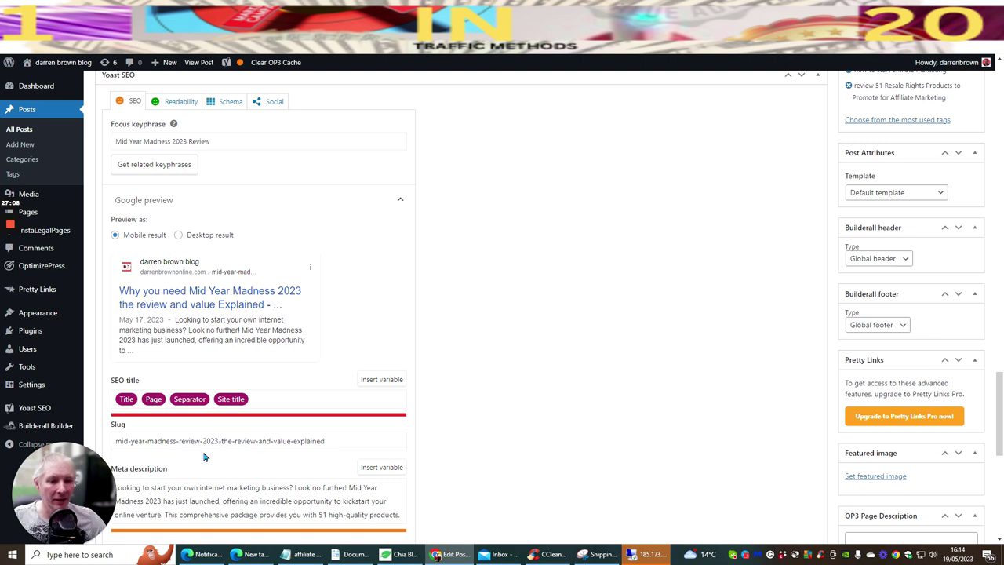
pyautogui.scroll(3, 284, 415)
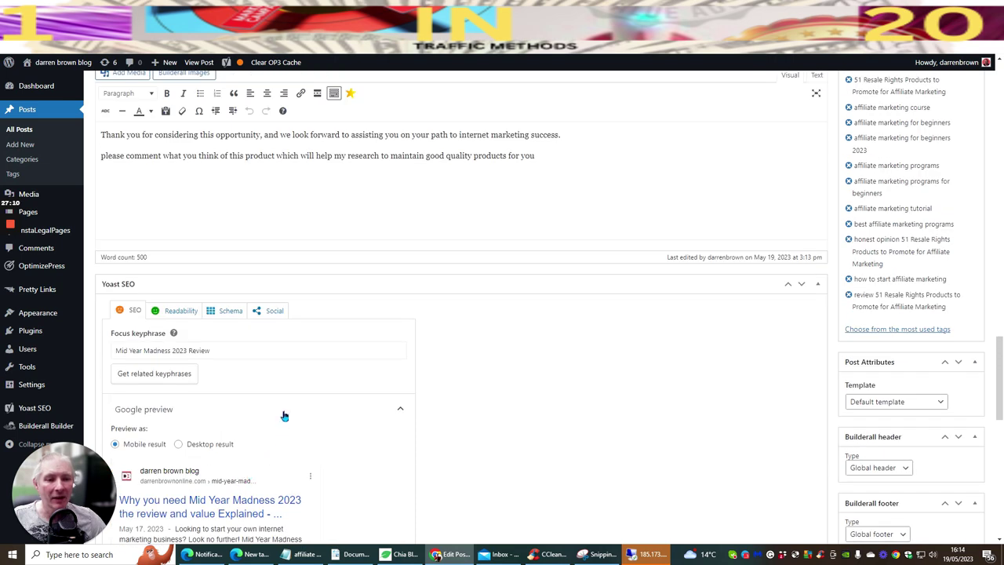
pyautogui.scroll(-1, 284, 412)
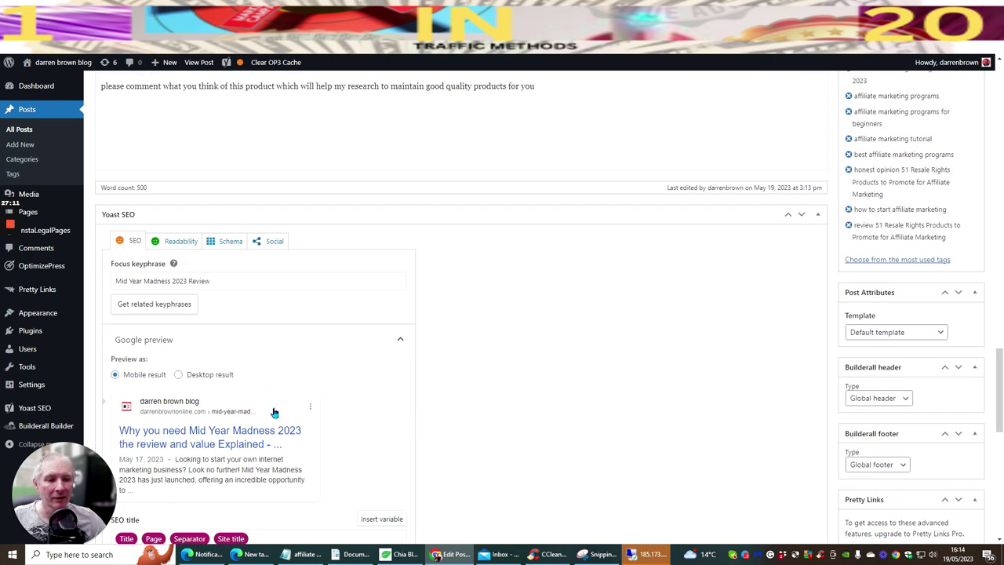
# Preview the post's Google listing as a desktop result, then switch the preview back to the mobile result
pyautogui.click(178, 375)
pyautogui.scroll(-2, 316, 359)
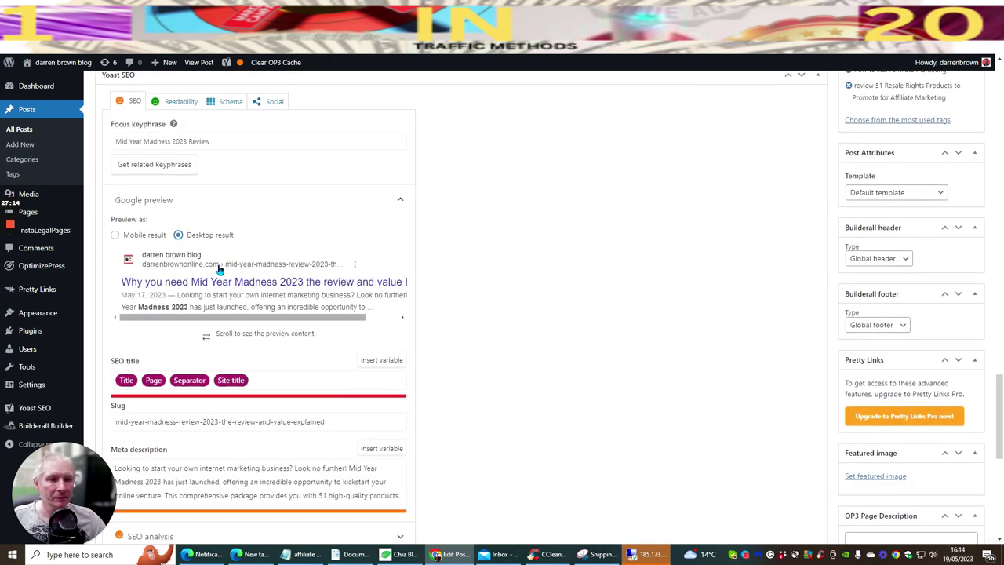
pyautogui.click(115, 236)
pyautogui.scroll(2, 242, 248)
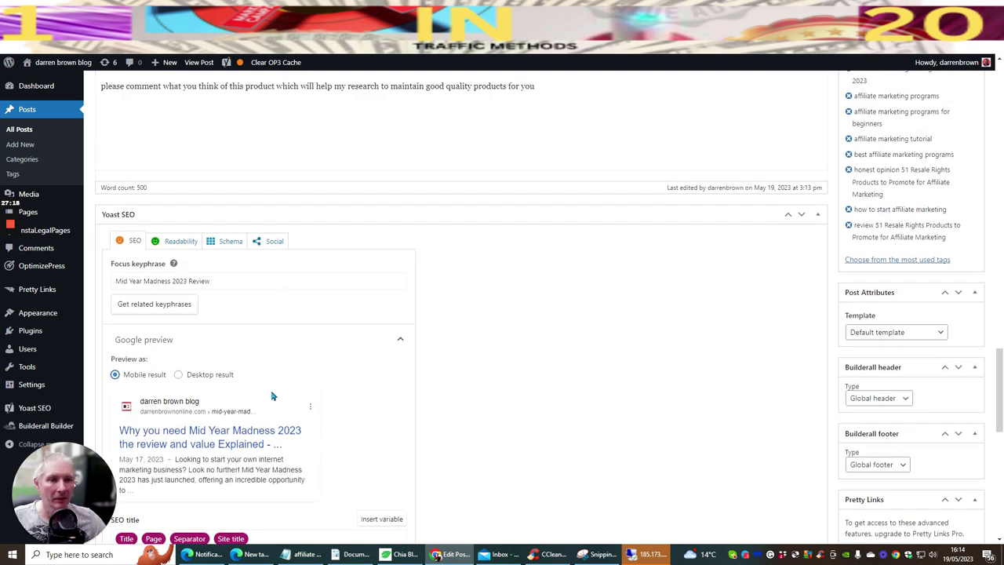
# Check the post's Yoast readability analysis, then open the transition words guidance and select "certainly" in the list
pyautogui.click(185, 243)
pyautogui.scroll(-1, 312, 276)
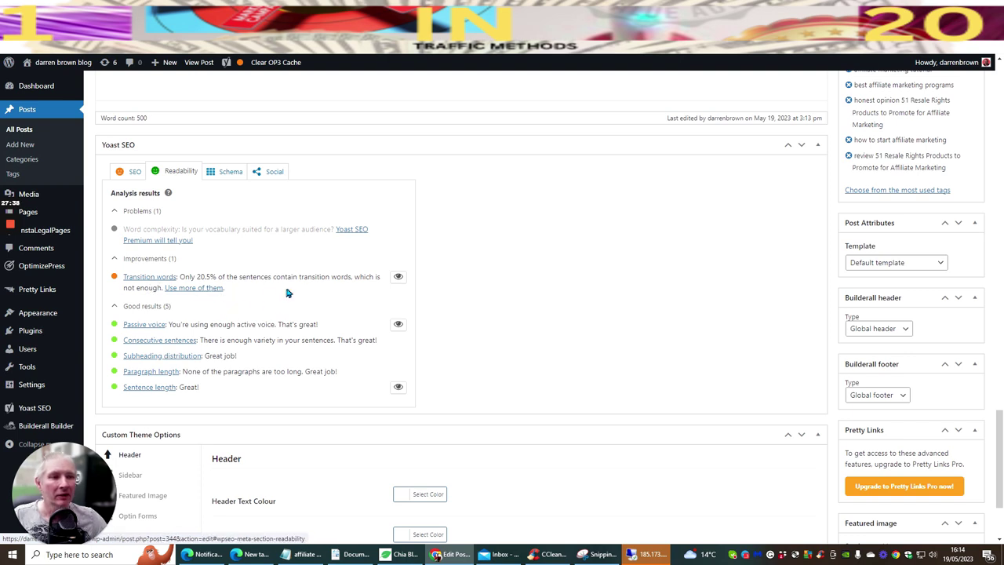
pyautogui.click(194, 288)
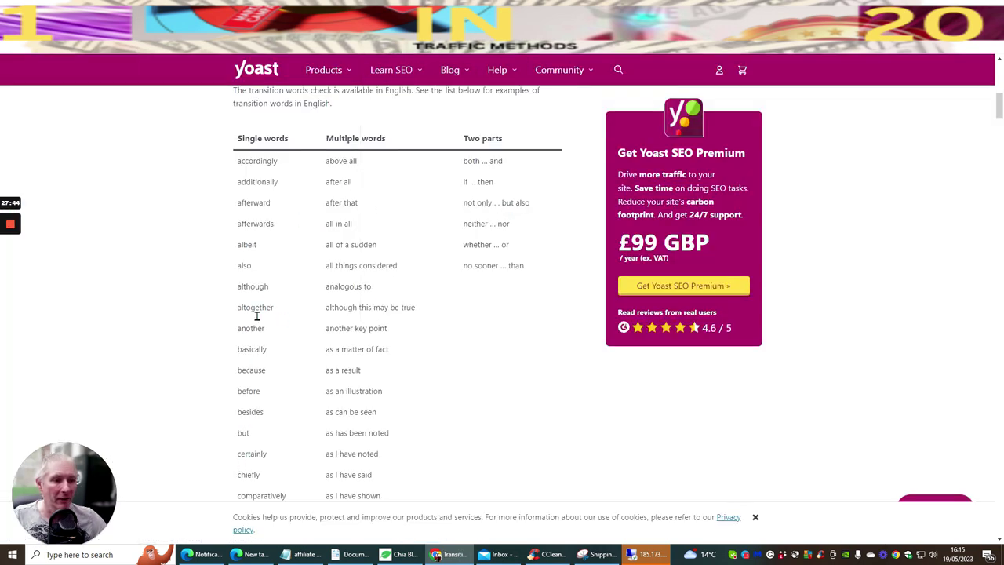
pyautogui.scroll(-3, 260, 224)
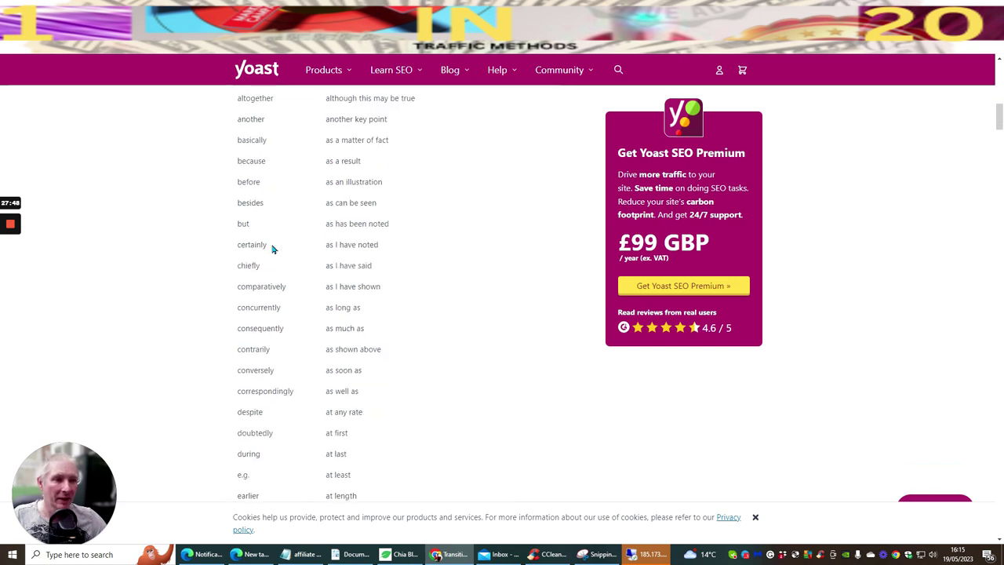
pyautogui.moveTo(271, 247); pyautogui.dragTo(237, 249)
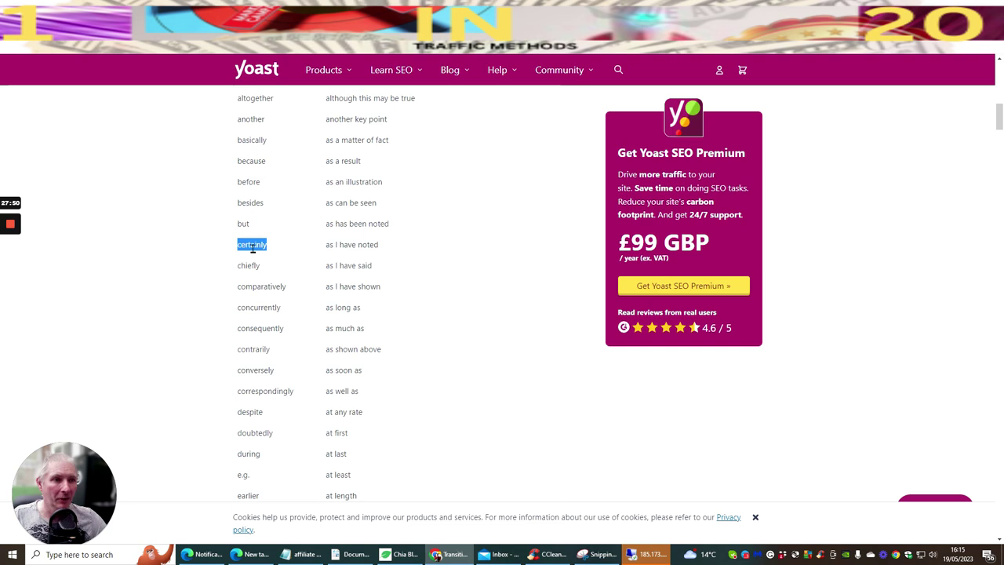
# Copy "certainly" from the transition words list and substitute it for "Take" in the paragraph under "can we take advantage of this?"
pyautogui.rightClick(252, 247)
pyautogui.click(271, 257)
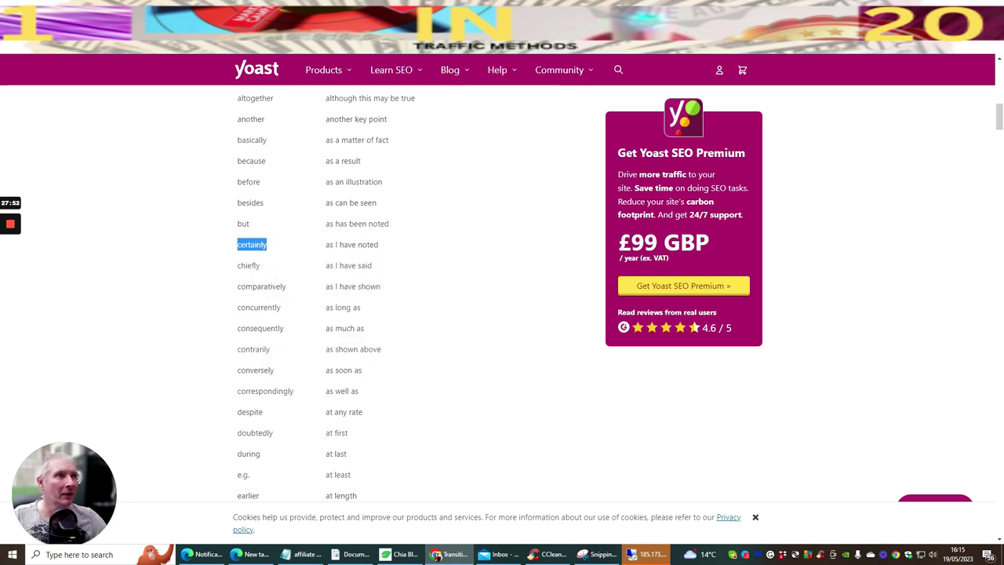
pyautogui.hotkey('ctrl', 'Tab')
pyautogui.scroll(7, 353, 255)
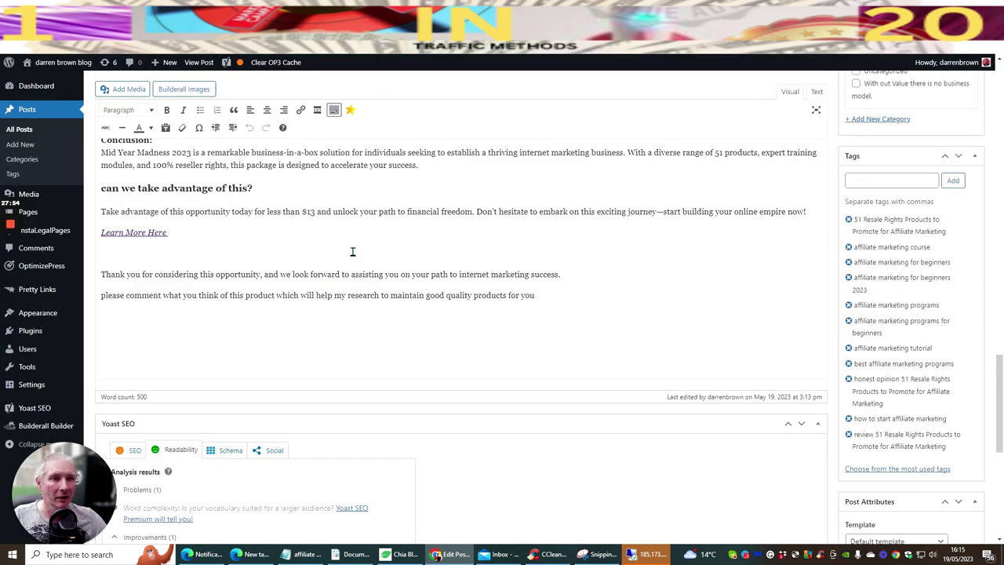
pyautogui.scroll(-3, 354, 260)
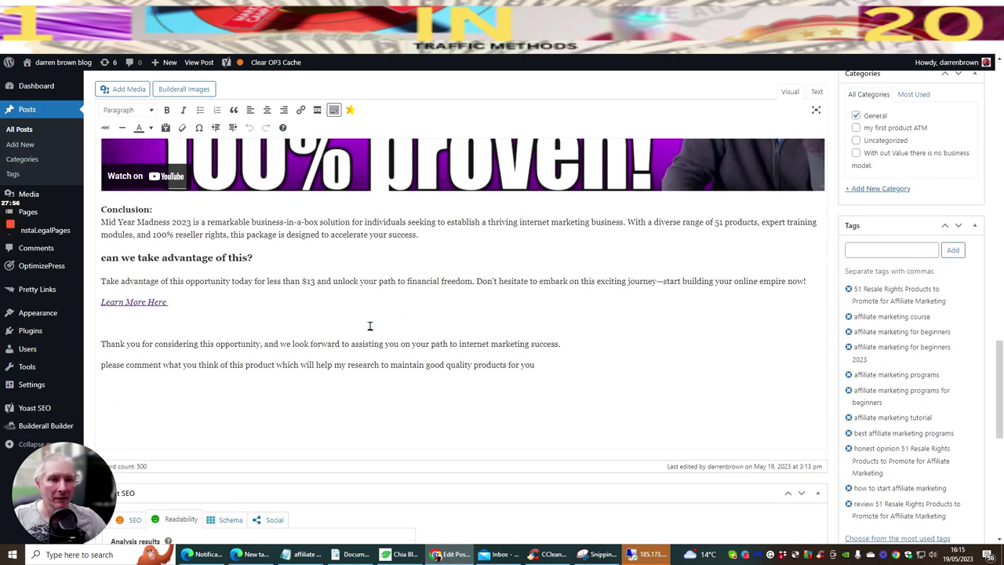
pyautogui.doubleClick(119, 282)
pyautogui.write('T')
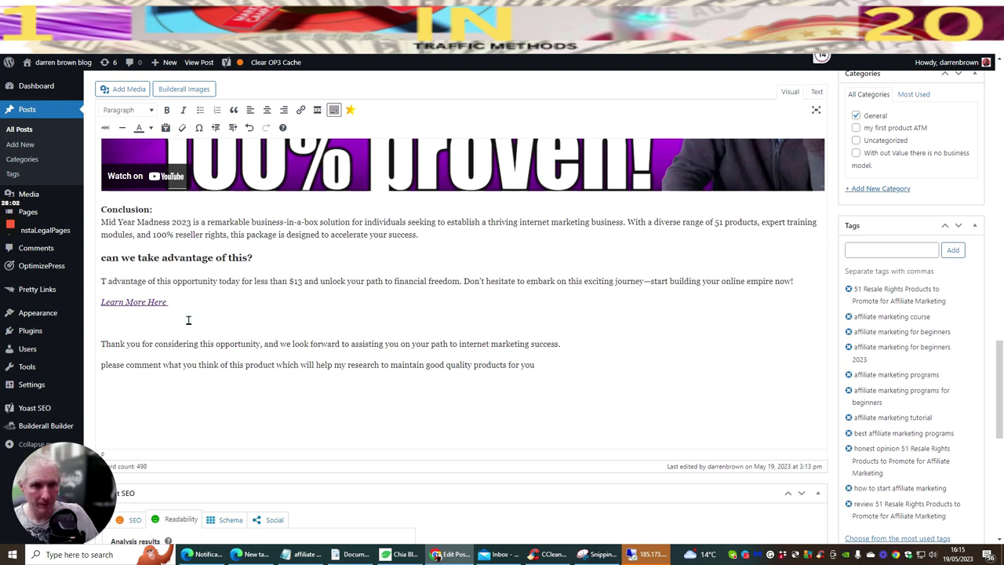
pyautogui.press('BackSpace')
pyautogui.write('certainly')
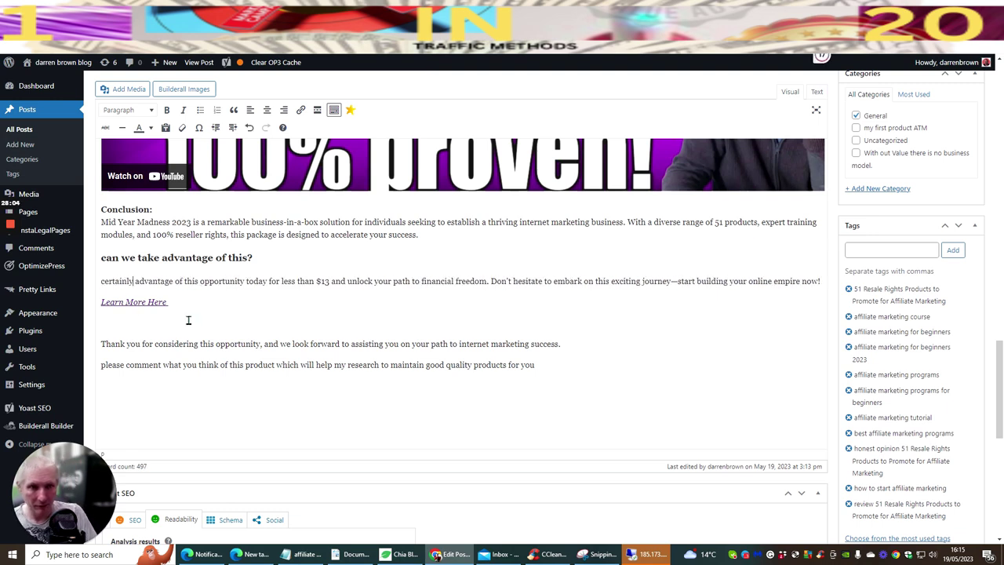
# Capitalise "Certainly" and add "take" after it so the sentence begins "Certainly take advantage of this opportunity"
pyautogui.press('Home')
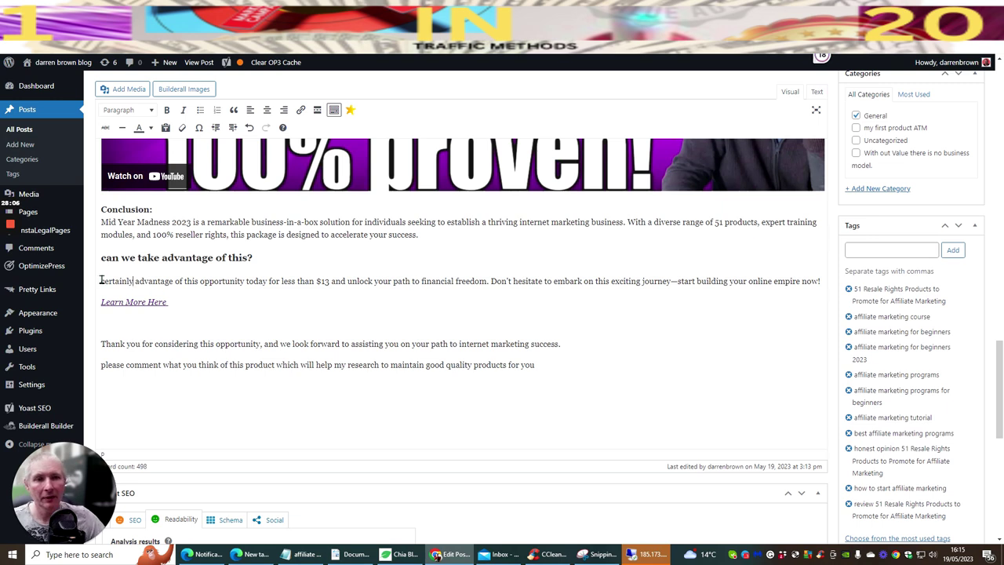
pyautogui.press('Delete')
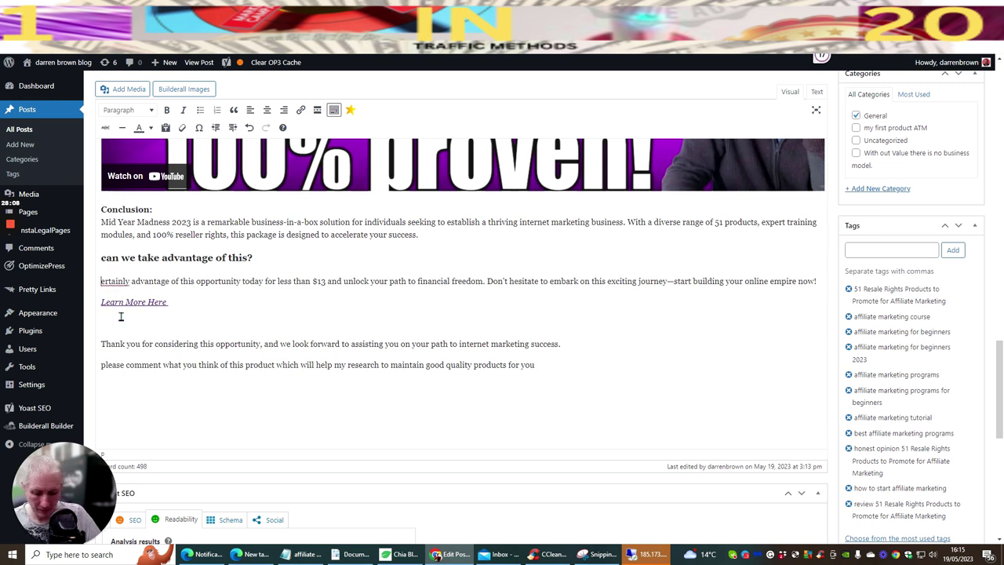
pyautogui.write('C')
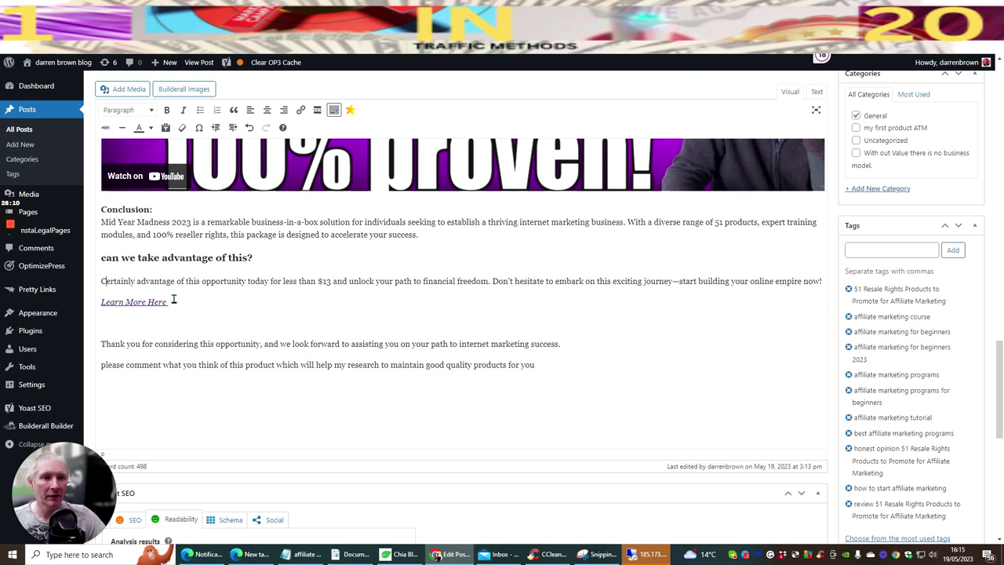
pyautogui.click(136, 281)
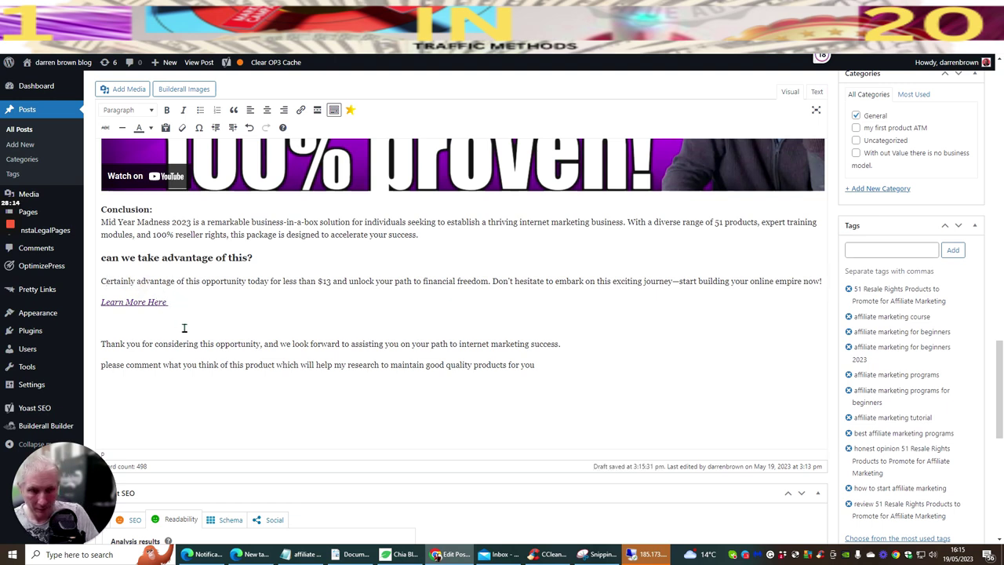
pyautogui.write('ta')
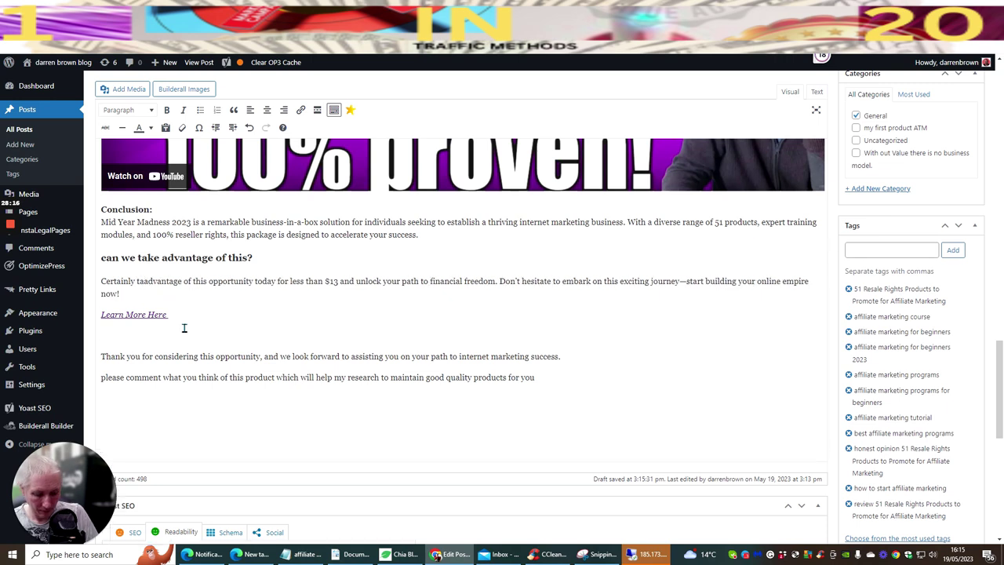
pyautogui.write('ke')
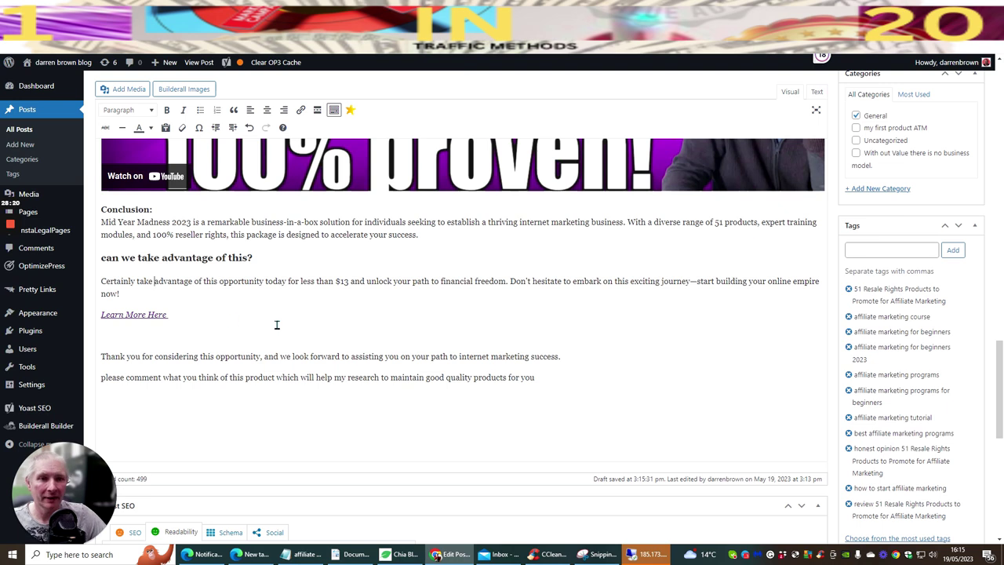
# Copy "consequently" from Yoast's transition words list and return to the post editor
pyautogui.scroll(3, 276, 324)
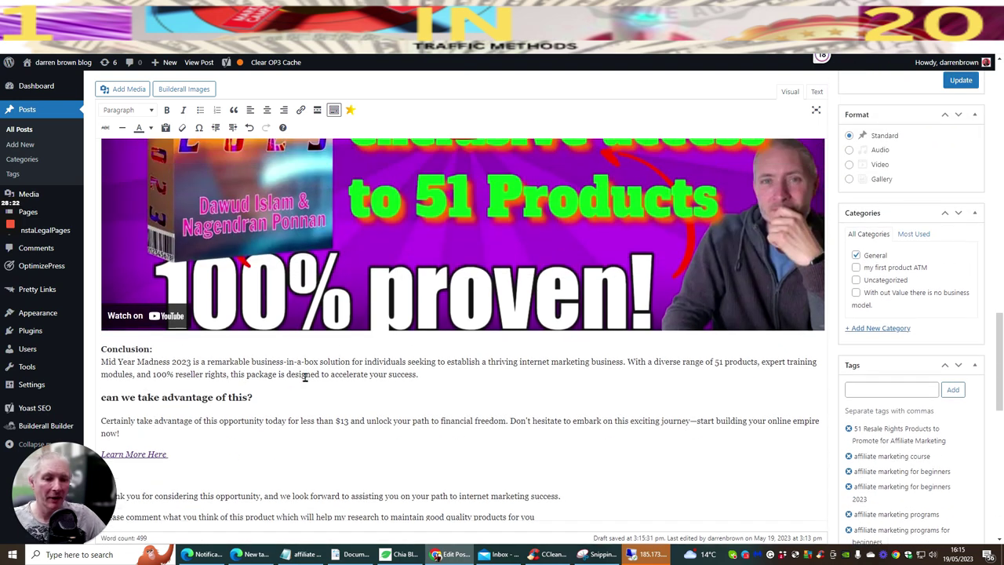
pyautogui.scroll(10, 303, 373)
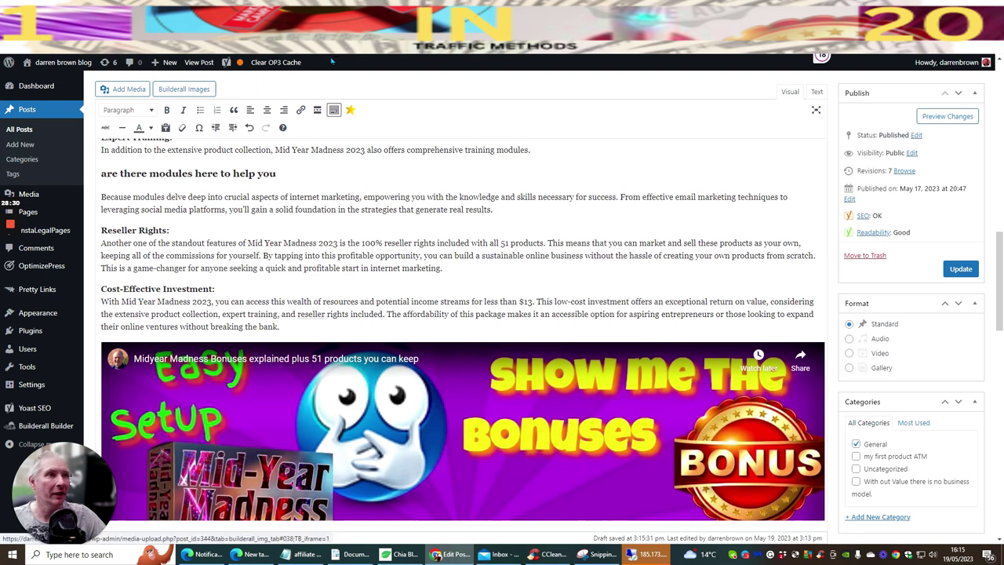
pyautogui.click(438, 556)
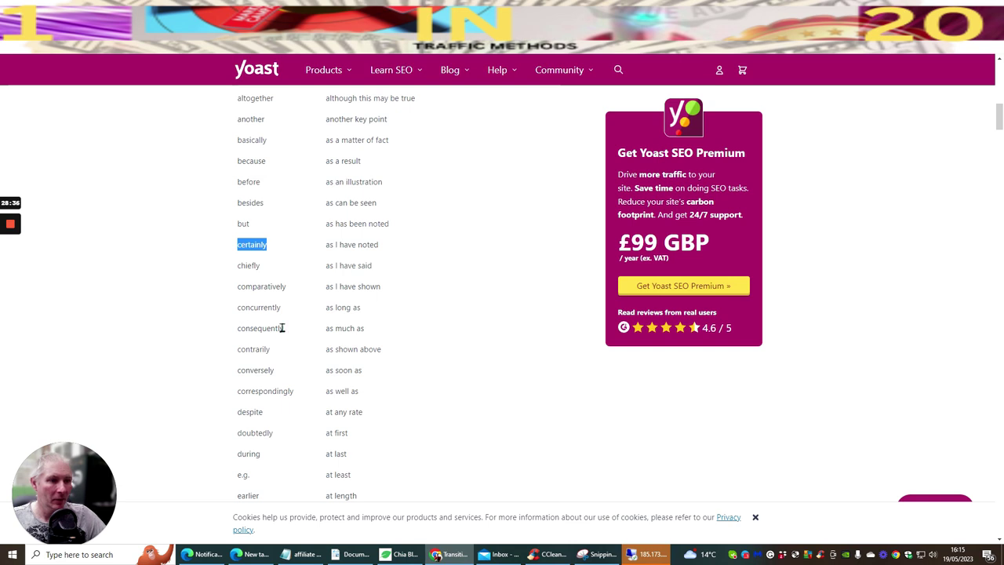
pyautogui.moveTo(281, 328); pyautogui.dragTo(248, 334)
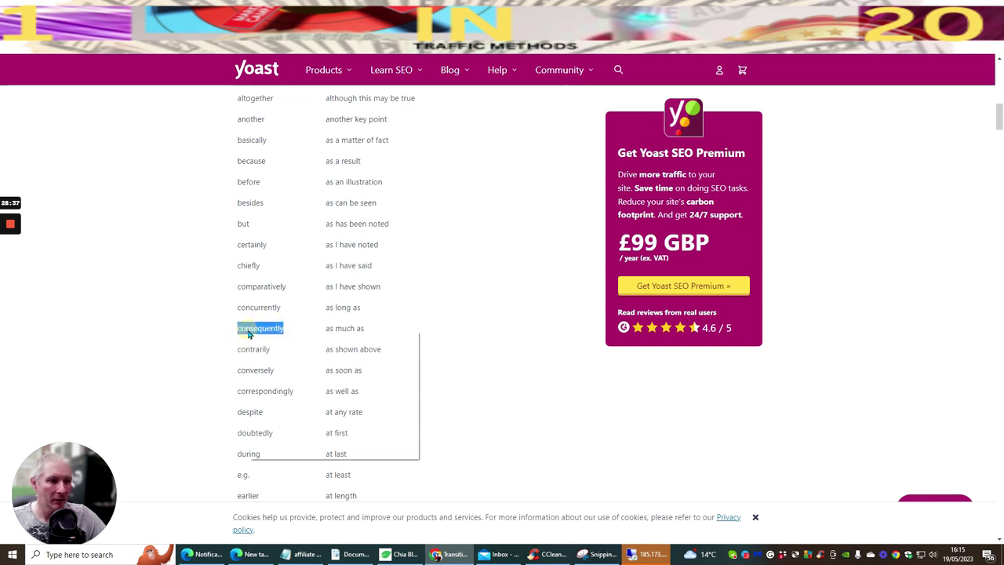
pyautogui.rightClick(248, 334)
pyautogui.click(274, 337)
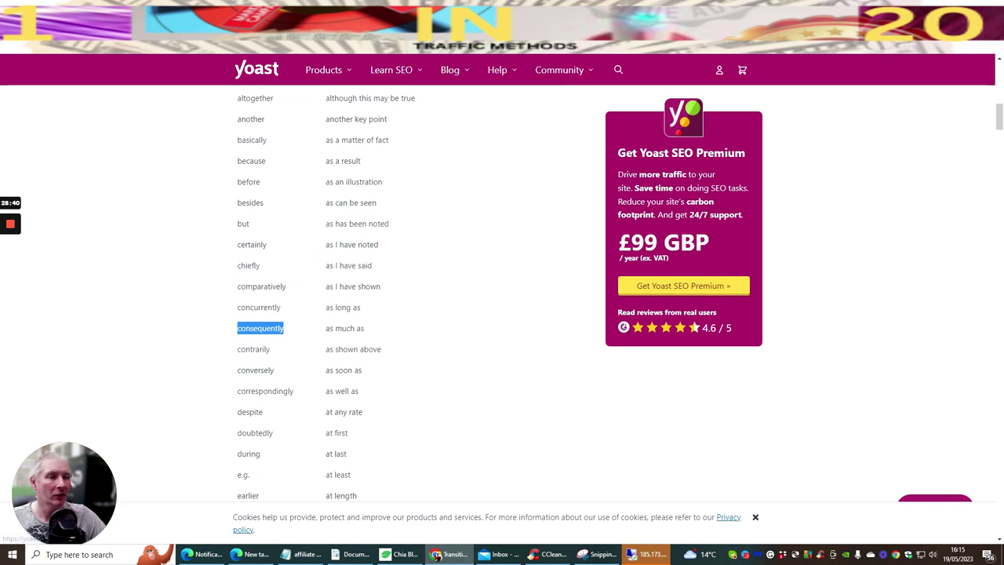
pyautogui.hotkey('ctrl', 'Tab')
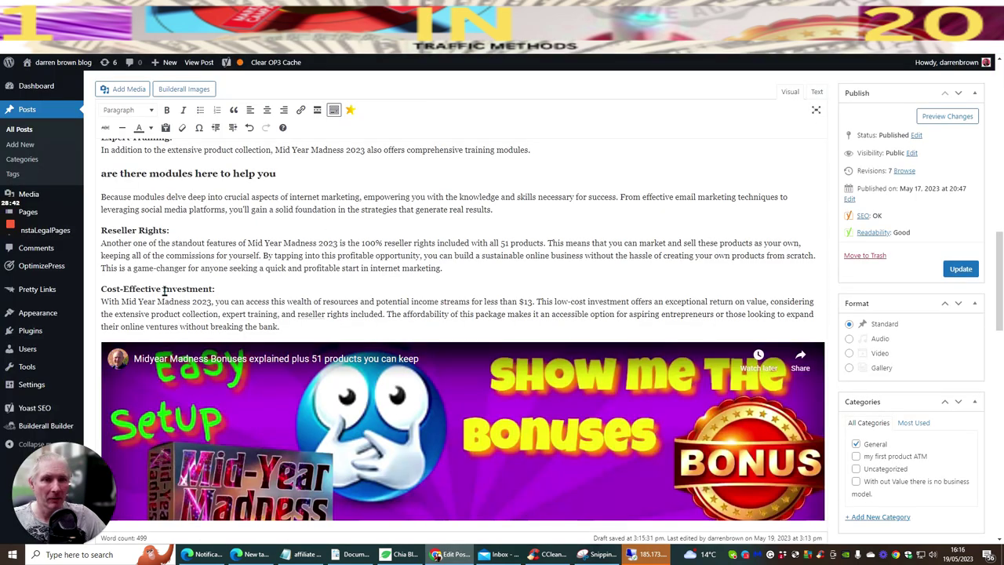
# Insert "Consequently" with a capital C at the start of the Cost-Effective Investment paragraph and update the post
pyautogui.doubleClick(103, 302)
pyautogui.click(114, 317)
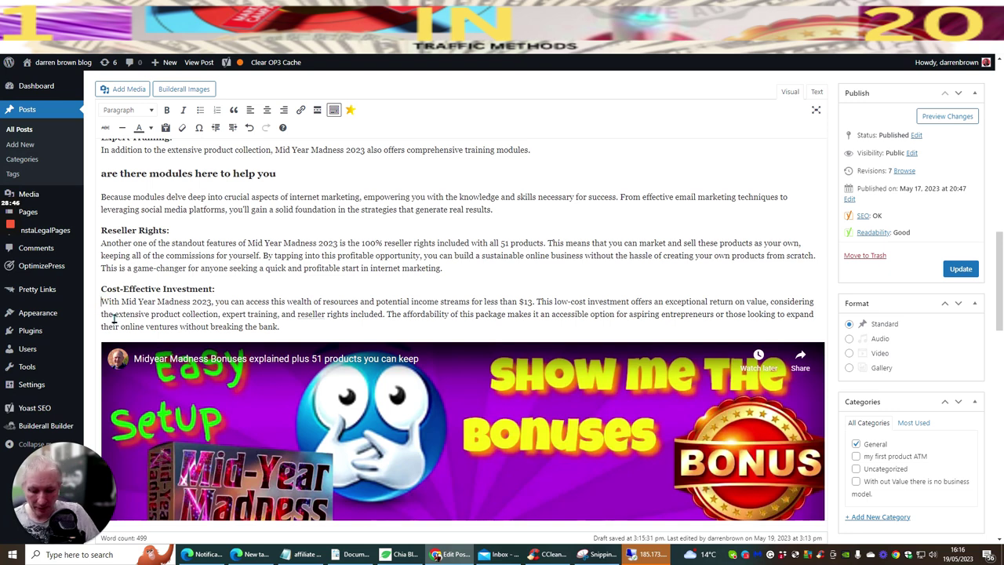
pyautogui.hotkey('ctrl', 'v')
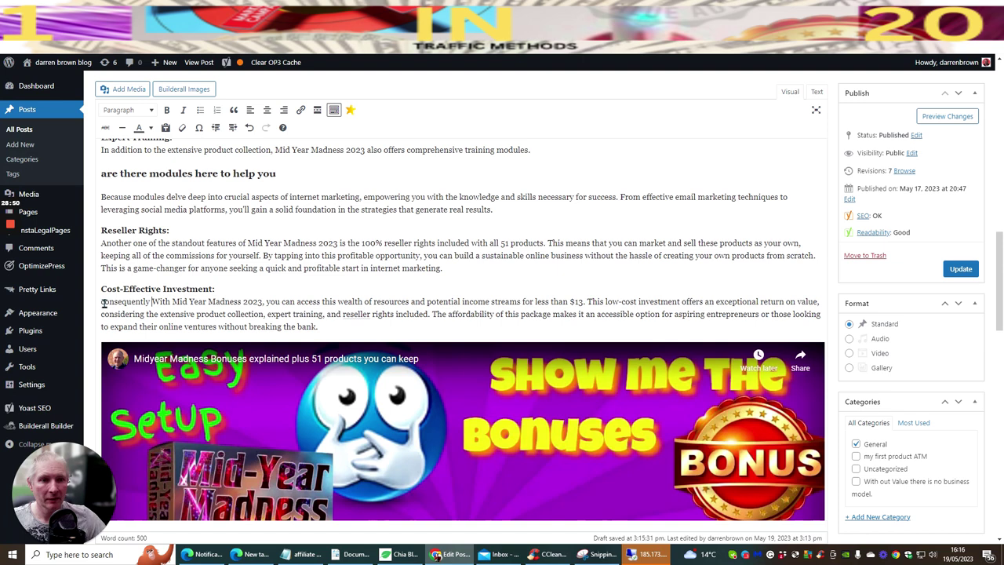
pyautogui.click(104, 303)
pyautogui.press('BackSpace')
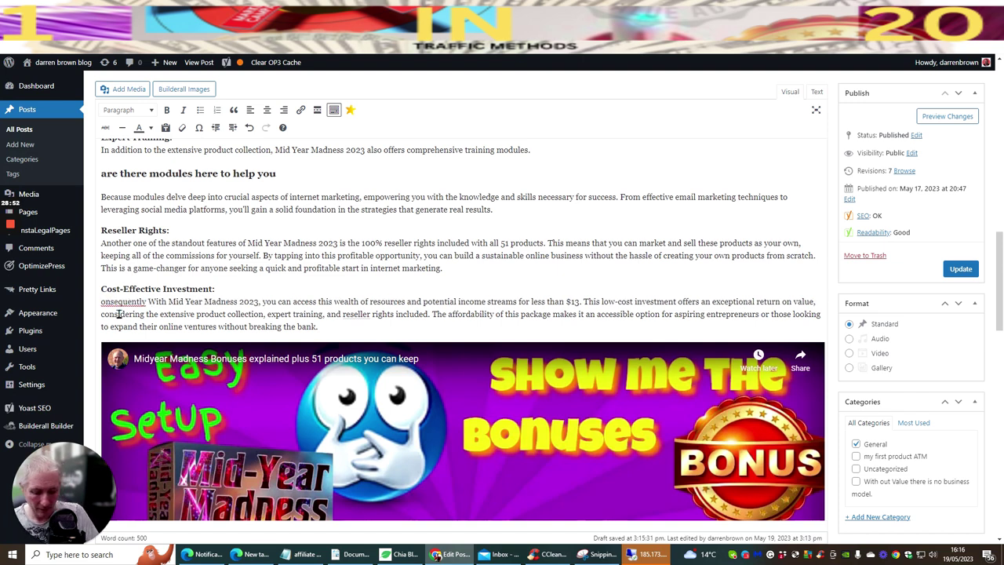
pyautogui.write('C')
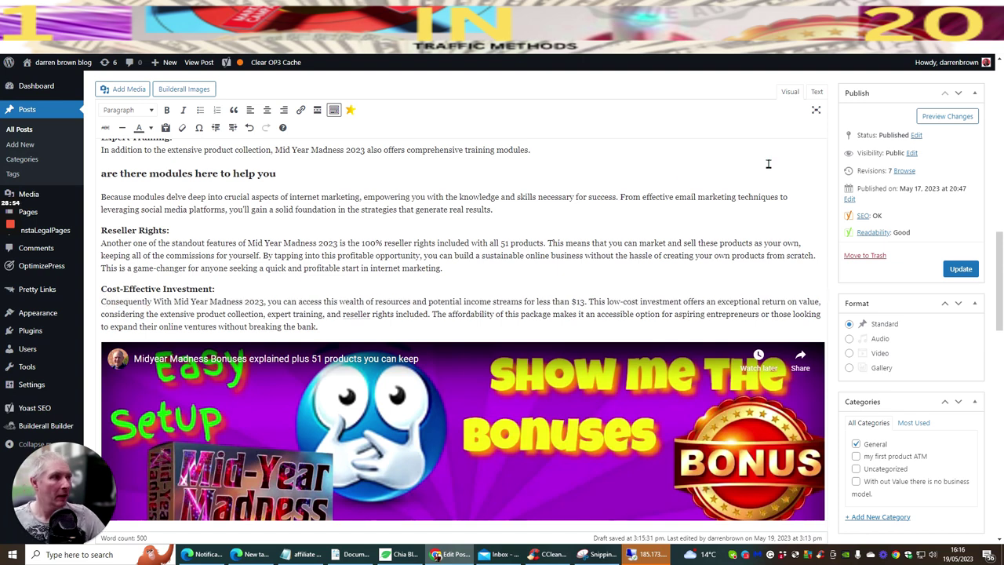
pyautogui.click(957, 266)
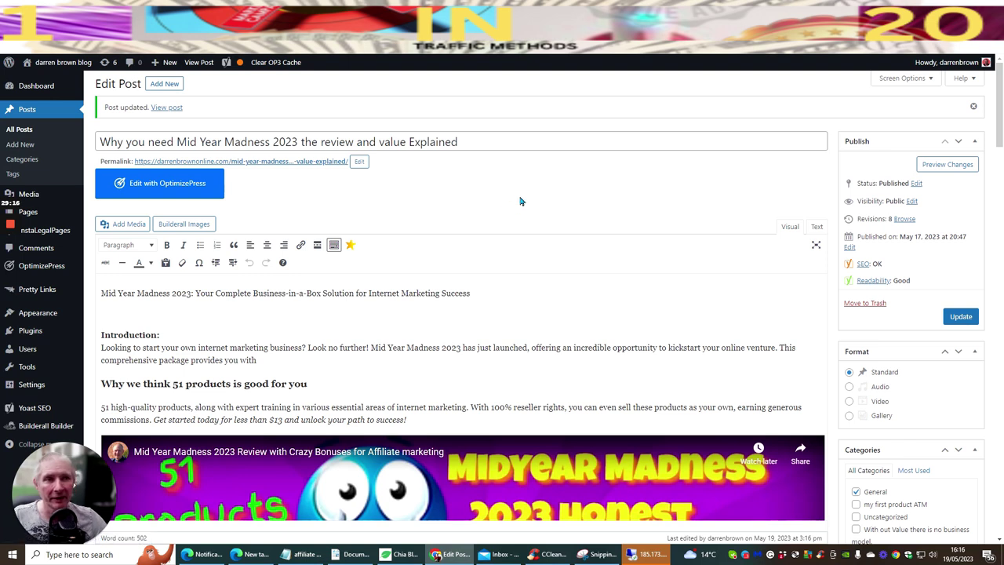
# Review the updated post and check its Yoast readability analysis for the transition words result
pyautogui.scroll(-2, 510, 190)
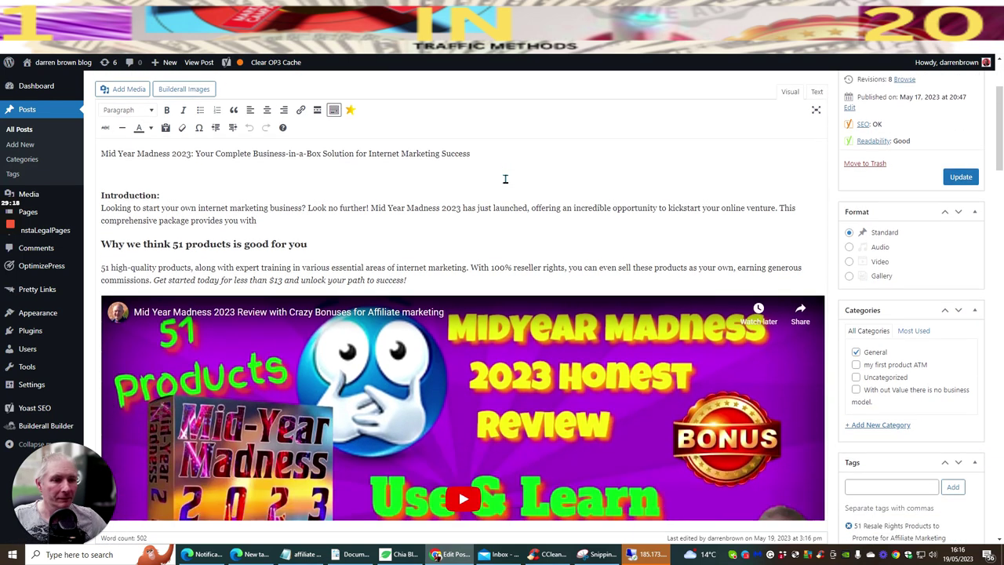
pyautogui.scroll(2, 506, 183)
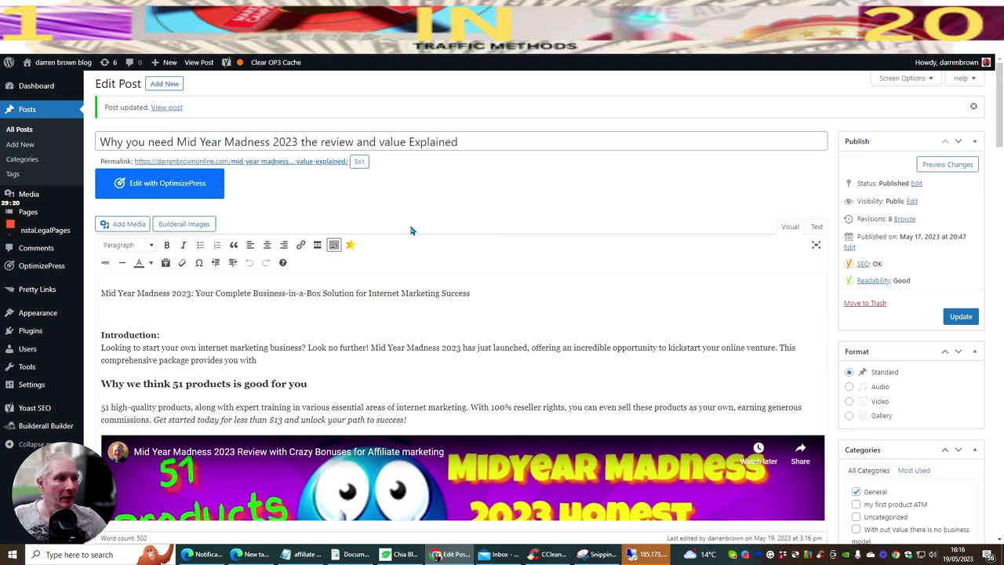
pyautogui.scroll(-3, 601, 161)
pyautogui.scroll(2, 601, 145)
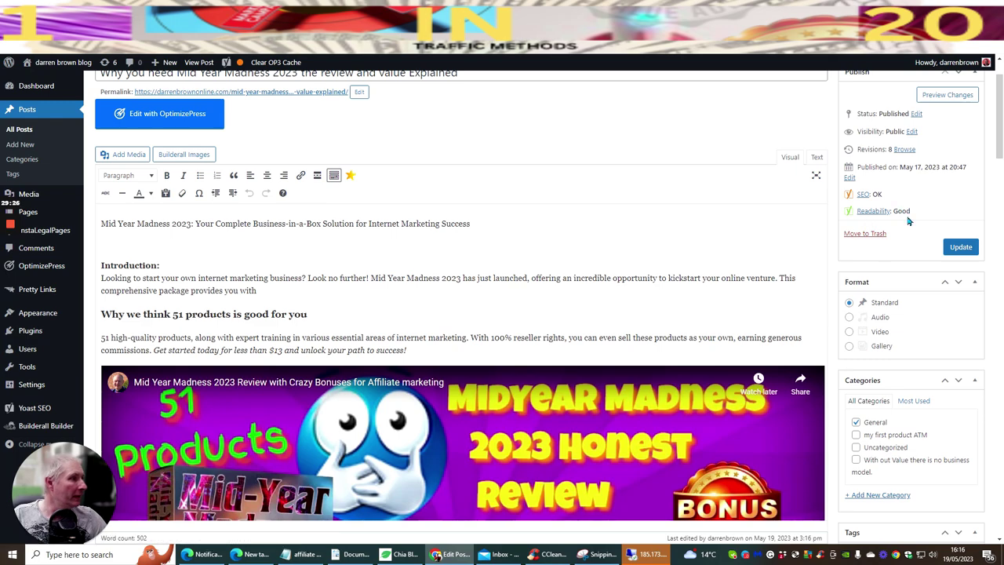
pyautogui.scroll(-3, 548, 190)
pyautogui.scroll(-10, 548, 190)
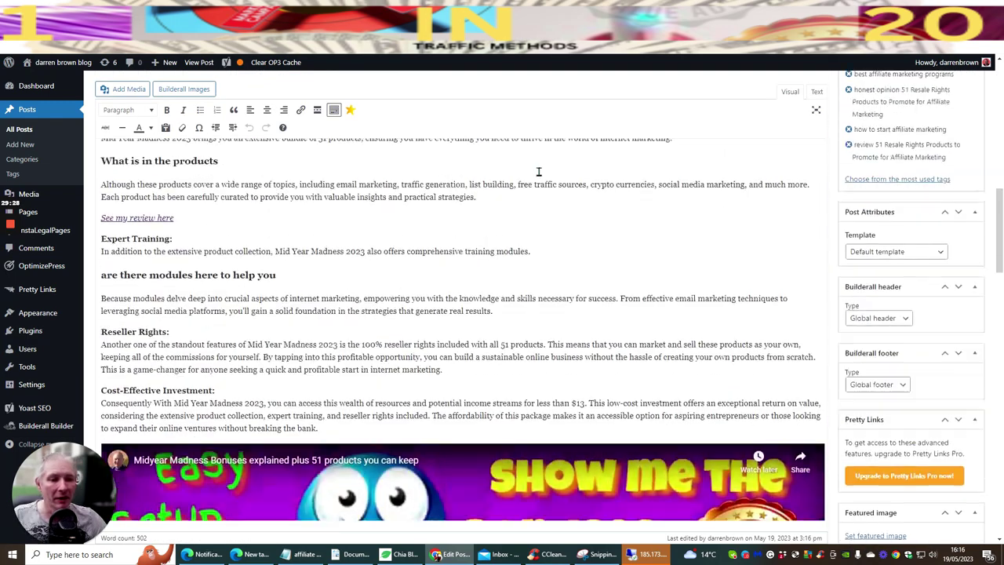
pyautogui.scroll(-4, 540, 177)
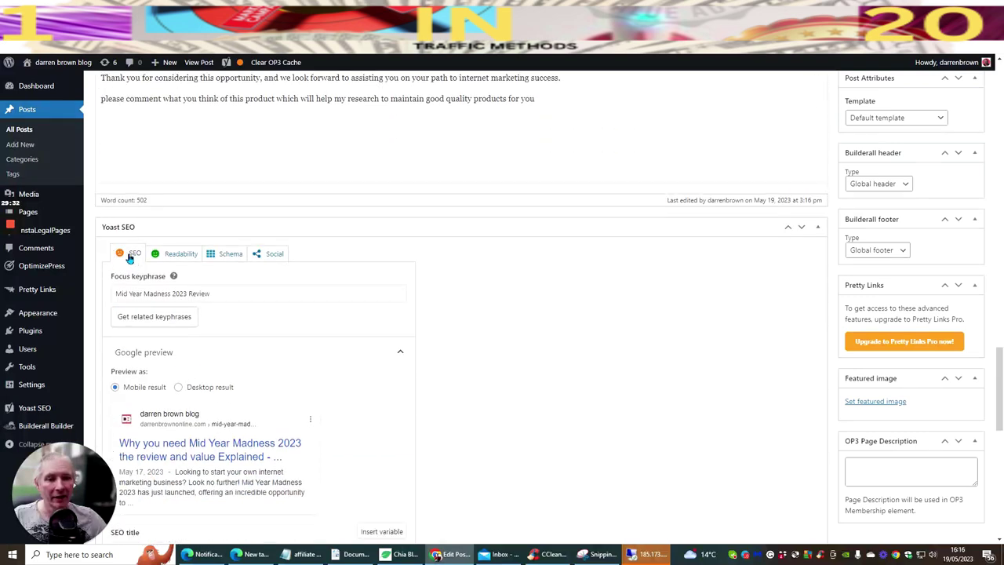
pyautogui.click(176, 257)
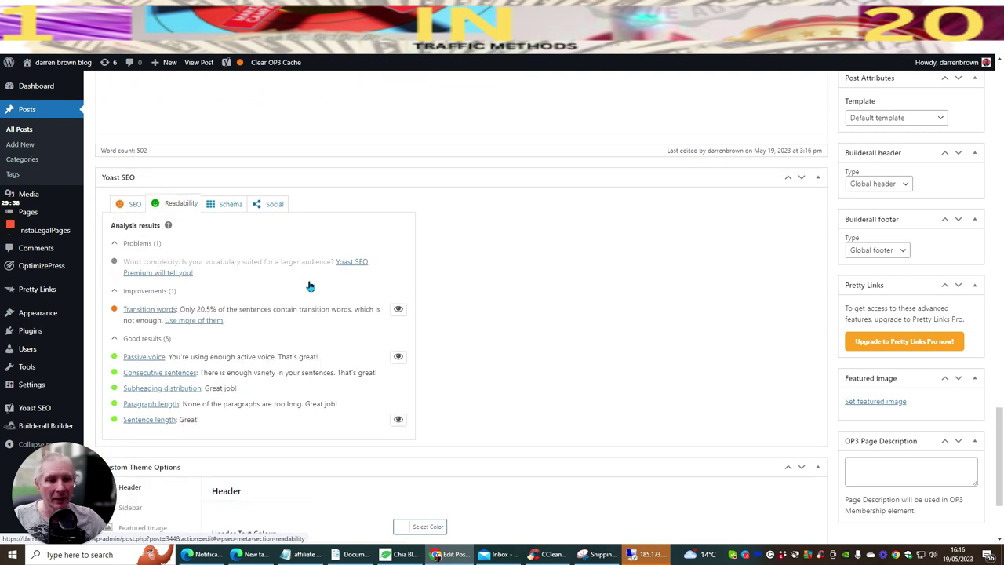
pyautogui.scroll(-3, 129, 188)
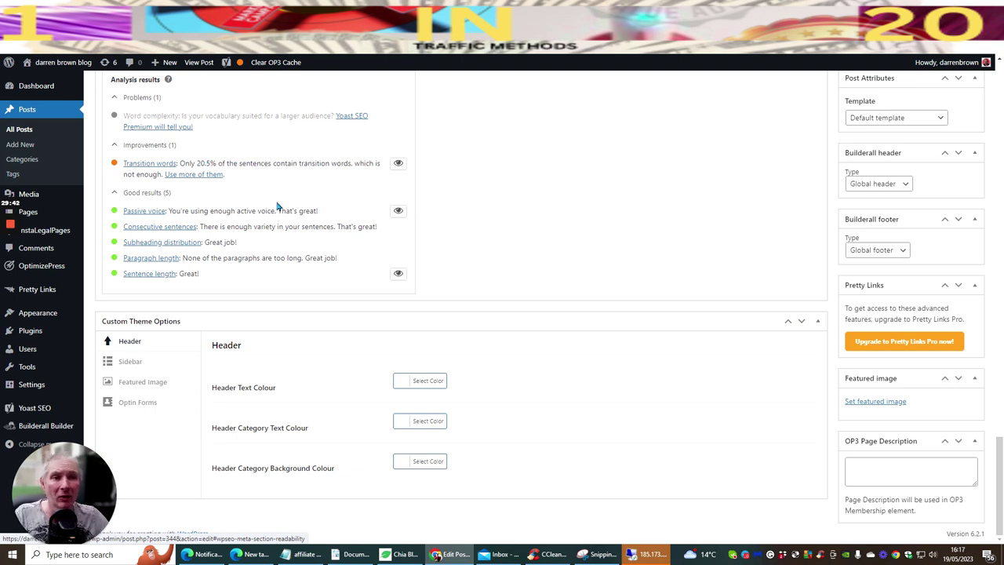
# Highlight the sentences containing transition words and examine the post for sections that still lack them
pyautogui.click(398, 164)
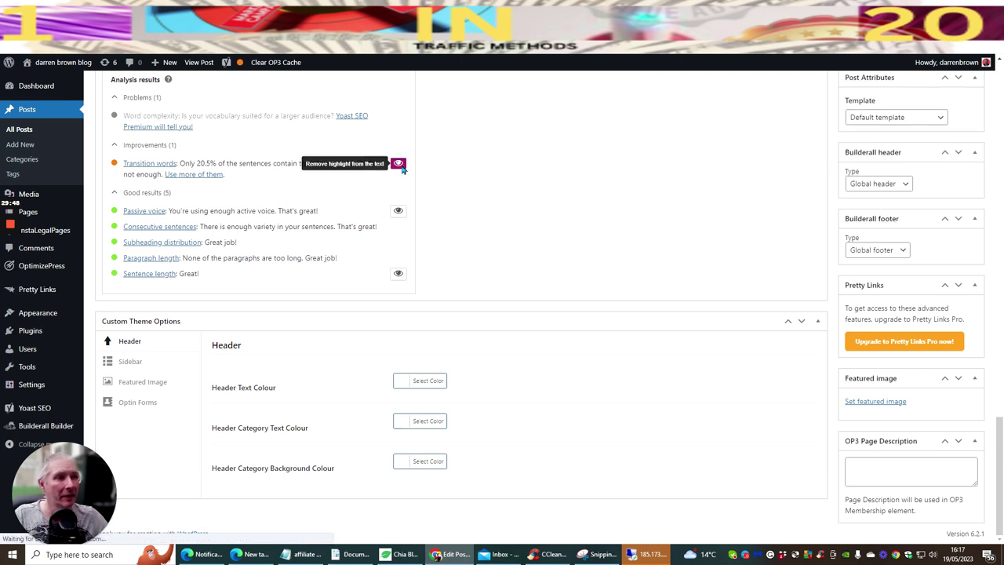
pyautogui.scroll(10, 575, 220)
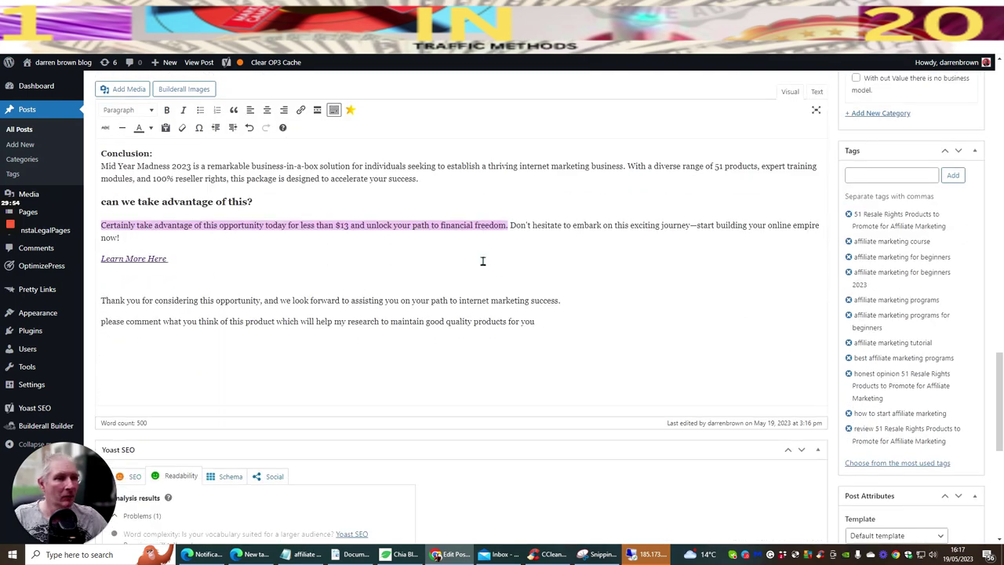
pyautogui.scroll(-3, 485, 263)
pyautogui.scroll(5, 484, 262)
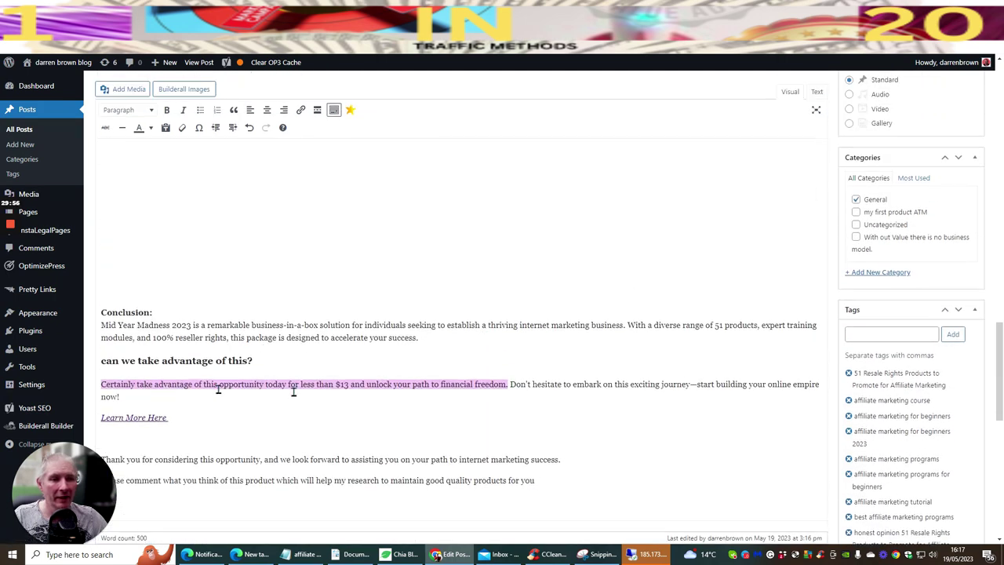
pyautogui.scroll(6, 334, 383)
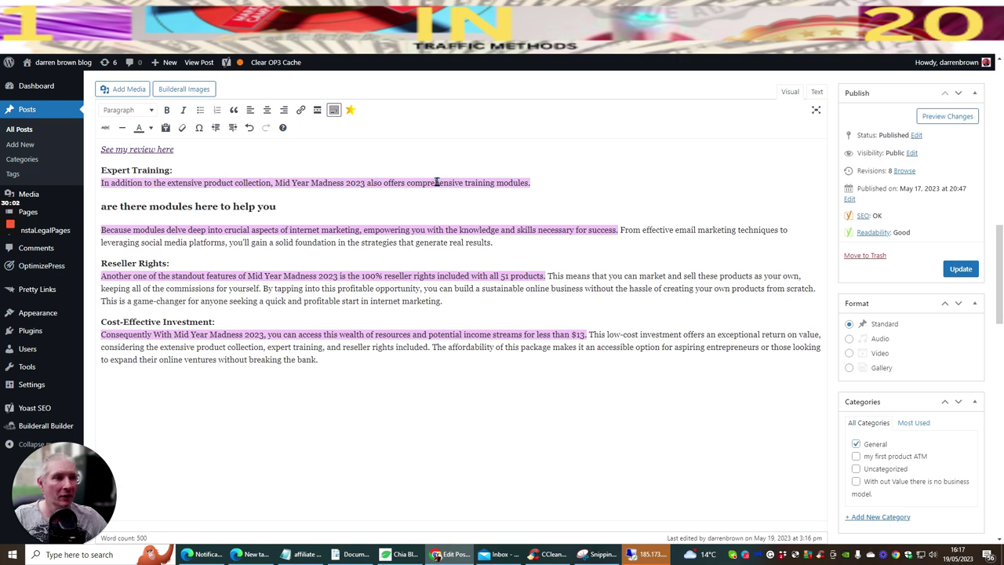
pyautogui.scroll(-6, 437, 192)
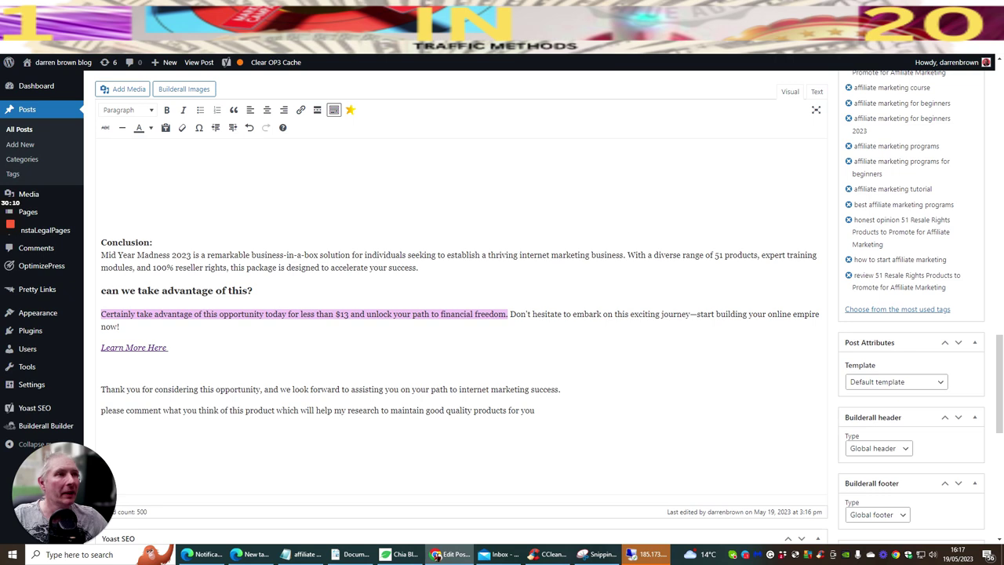
# Copy "comparatively" from Yoast's transition words list and return to the post editor
pyautogui.moveTo(438, 556)
pyautogui.click(436, 117)
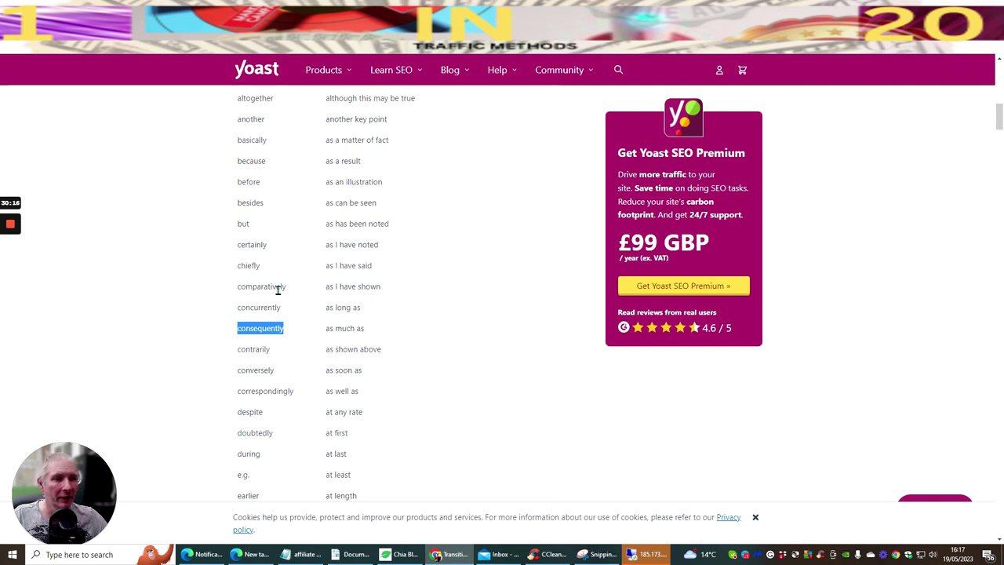
pyautogui.moveTo(288, 291); pyautogui.dragTo(240, 290)
pyautogui.rightClick(241, 291)
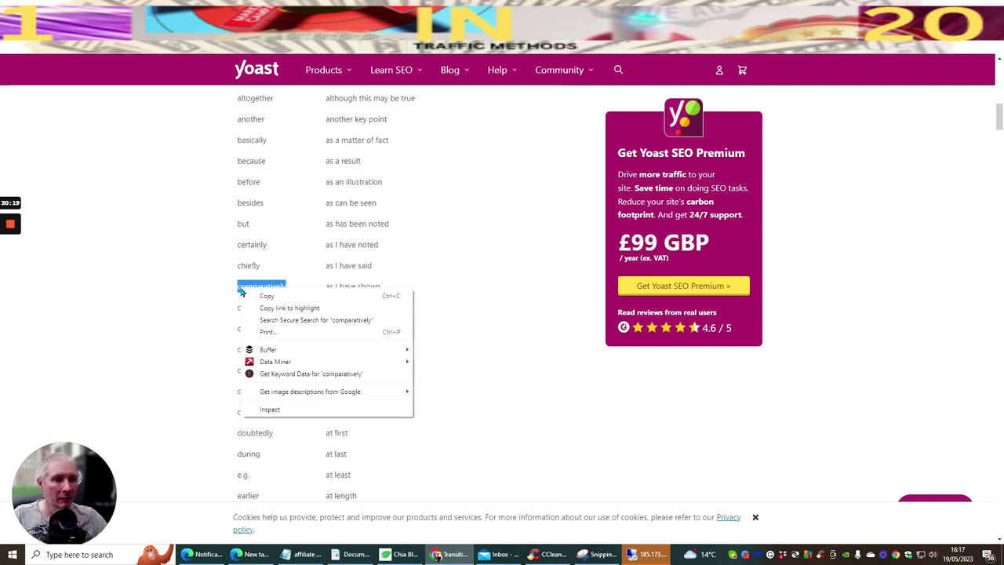
pyautogui.click(266, 296)
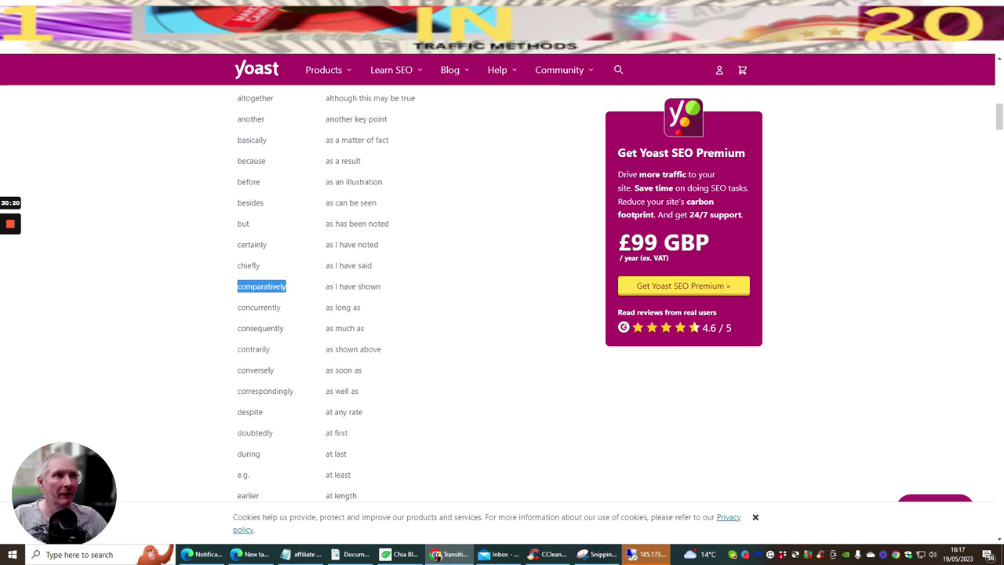
pyautogui.hotkey('ctrl', 'Tab')
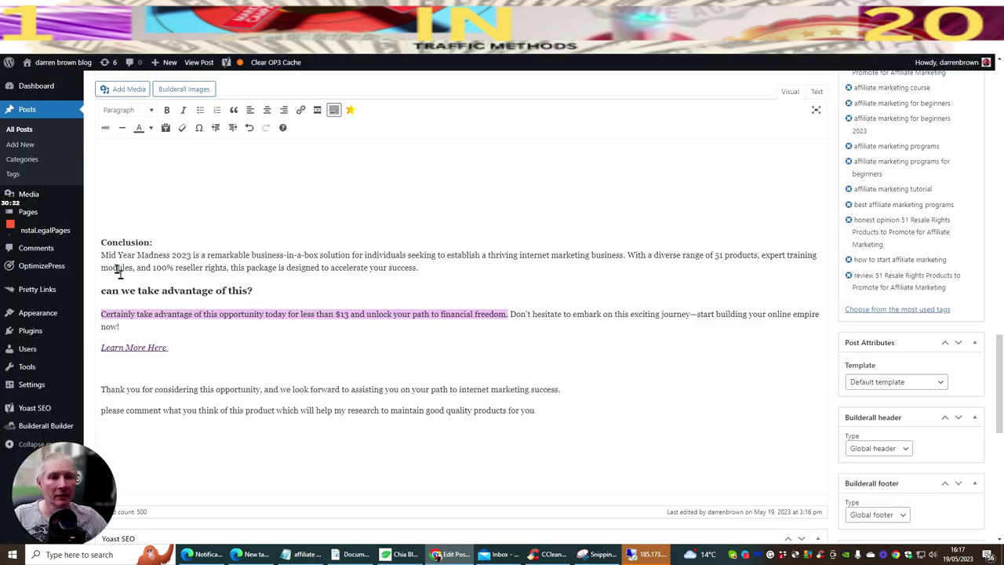
# Insert "Comparatively" with a capital C at the start of the Conclusion paragraph, before "Mid Year Madness 2023"
pyautogui.scroll(15, 107, 253)
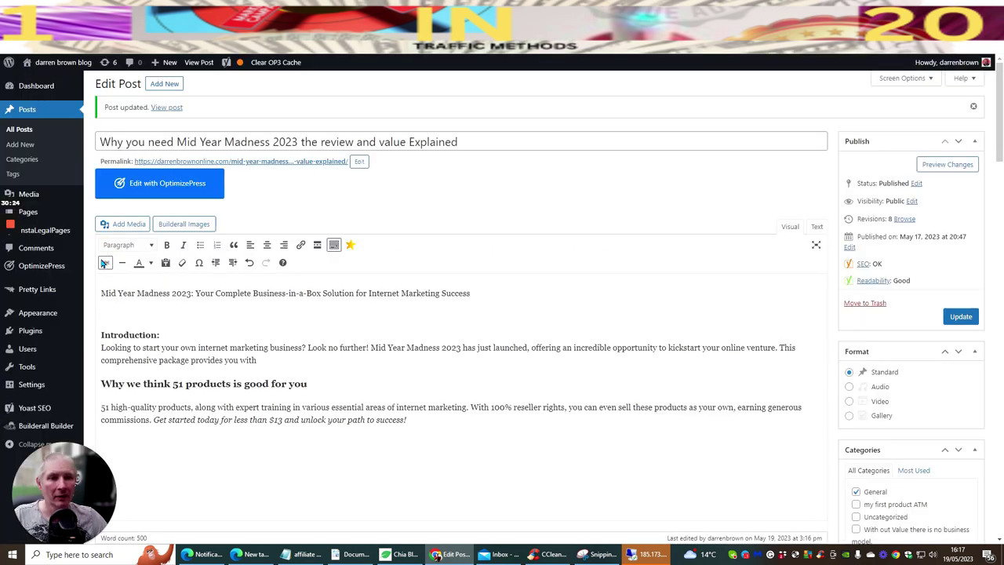
pyautogui.scroll(-5, 216, 291)
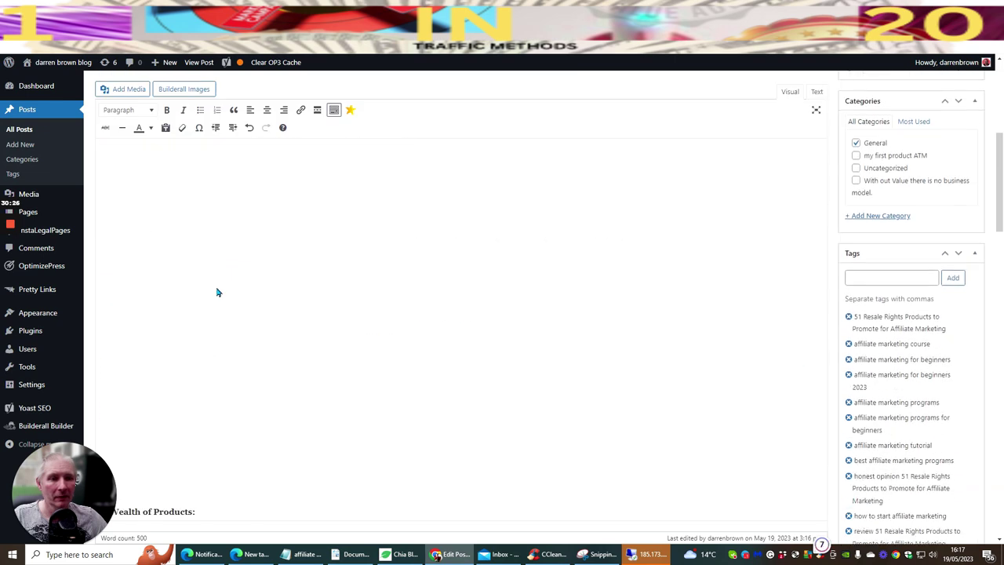
pyautogui.scroll(5, 215, 291)
pyautogui.scroll(-2, 217, 287)
pyautogui.scroll(2, 220, 286)
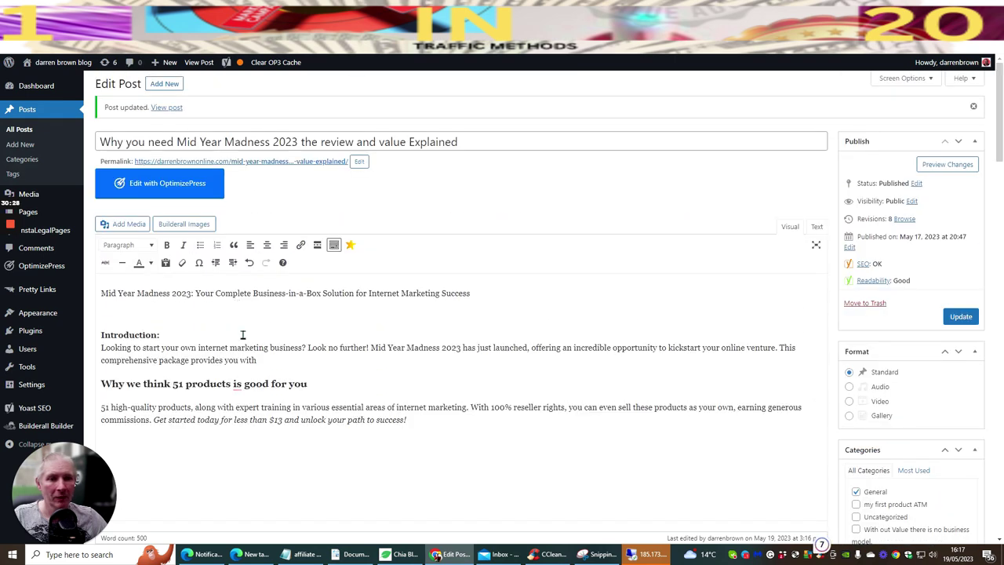
pyautogui.scroll(-12, 257, 322)
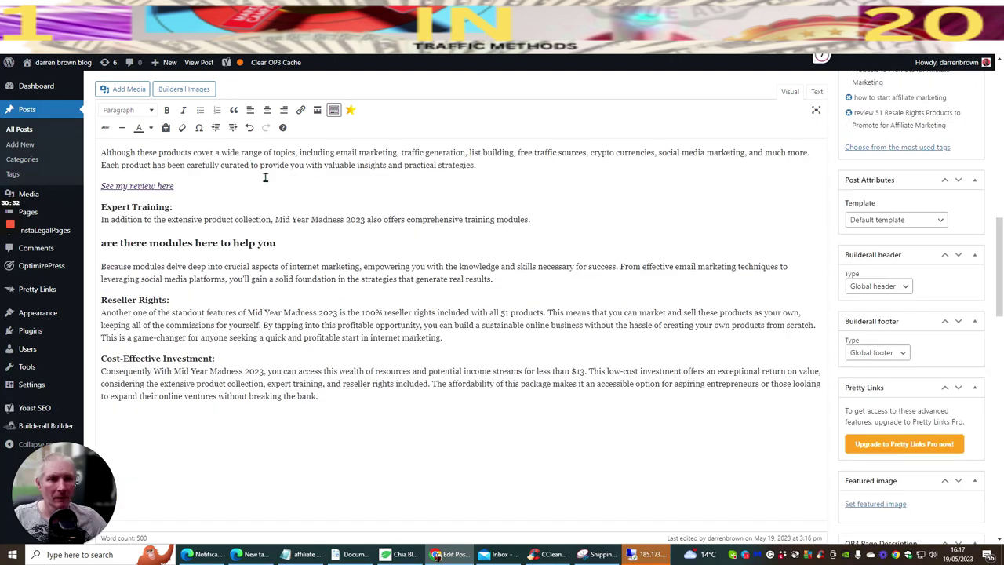
pyautogui.scroll(-10, 266, 180)
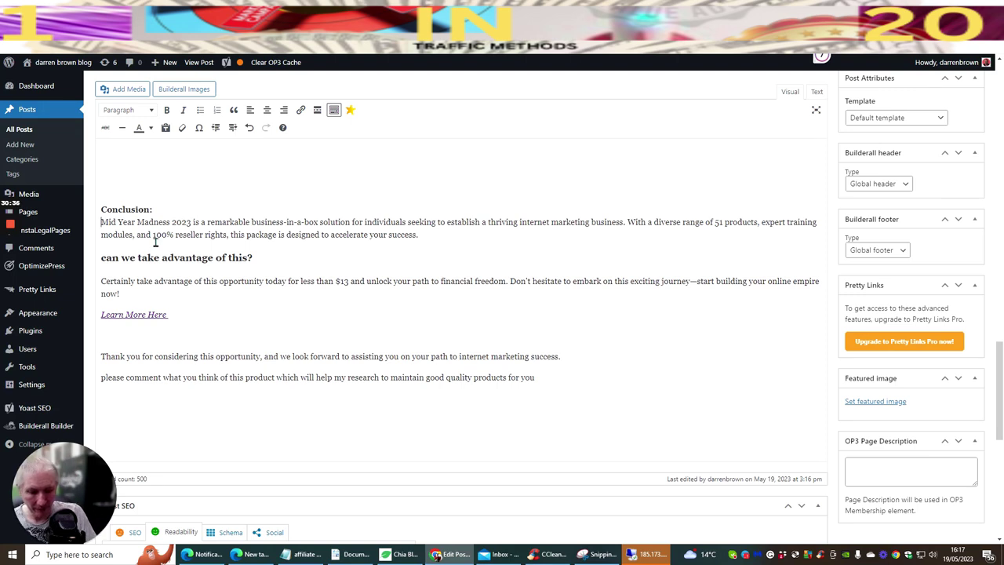
pyautogui.write('comparatively')
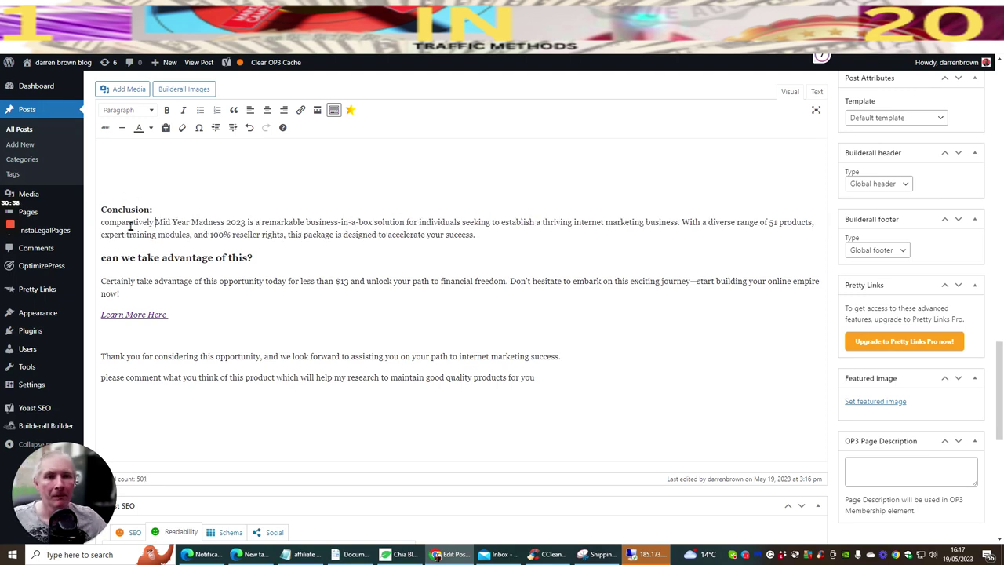
pyautogui.press('Delete')
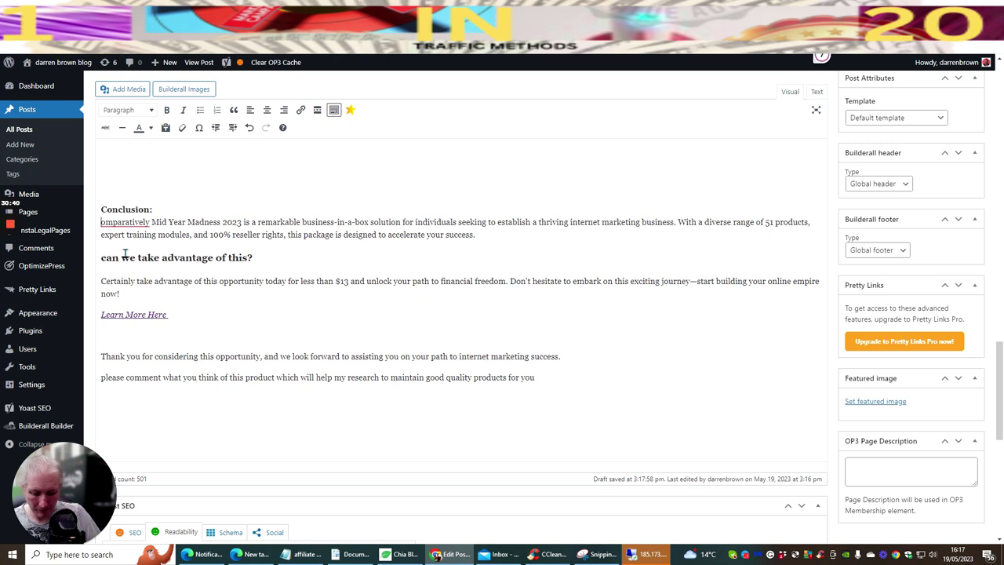
pyautogui.write('C')
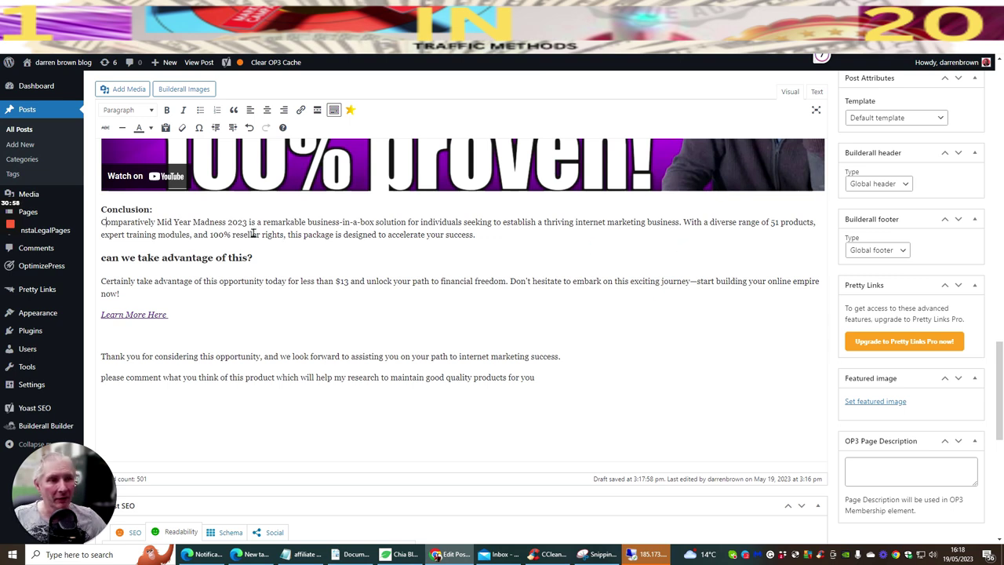
# Update the post to save the edited Conclusion and go back to the Introduction text
pyautogui.scroll(10, 531, 277)
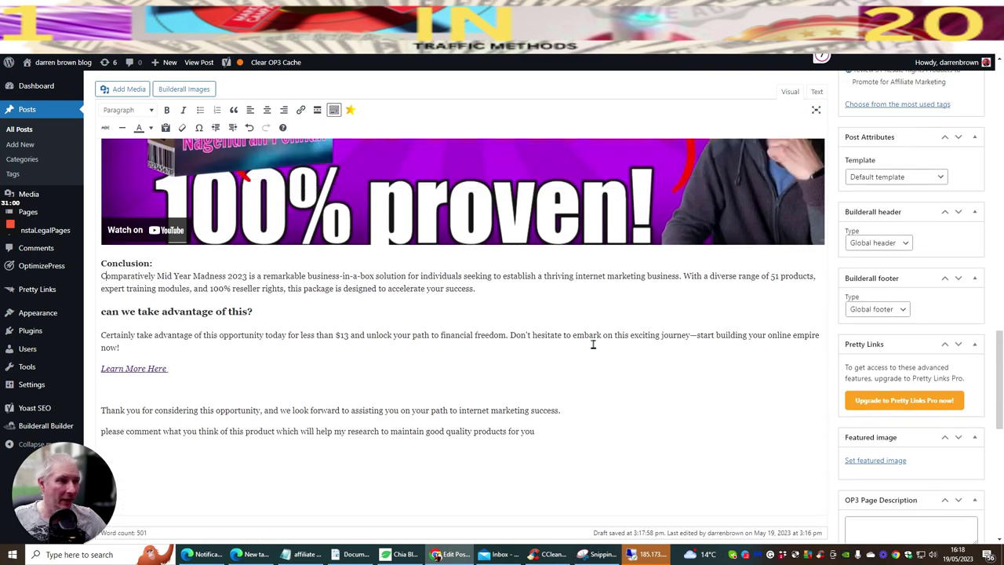
pyautogui.scroll(4, 784, 219)
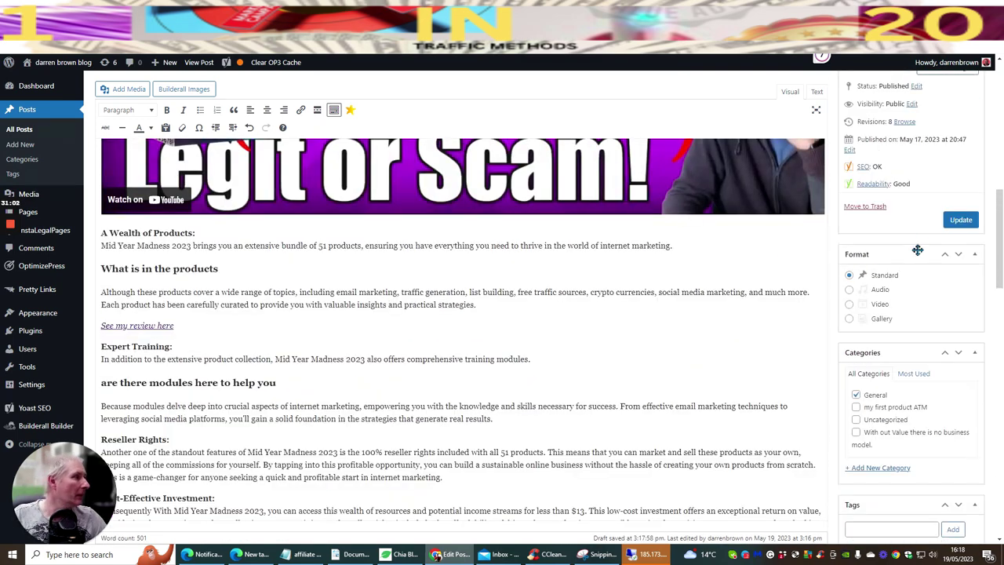
pyautogui.click(961, 219)
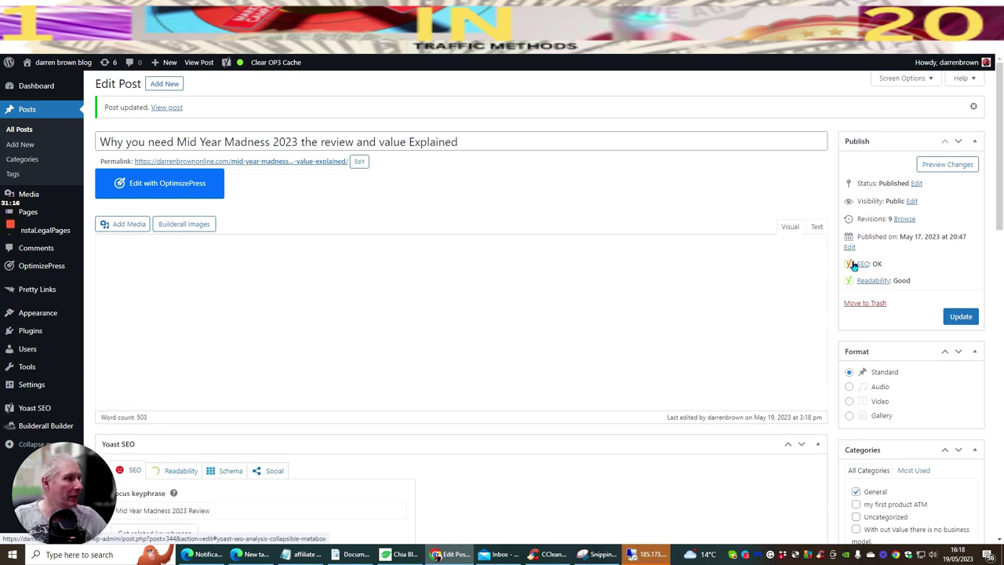
pyautogui.scroll(-3, 426, 235)
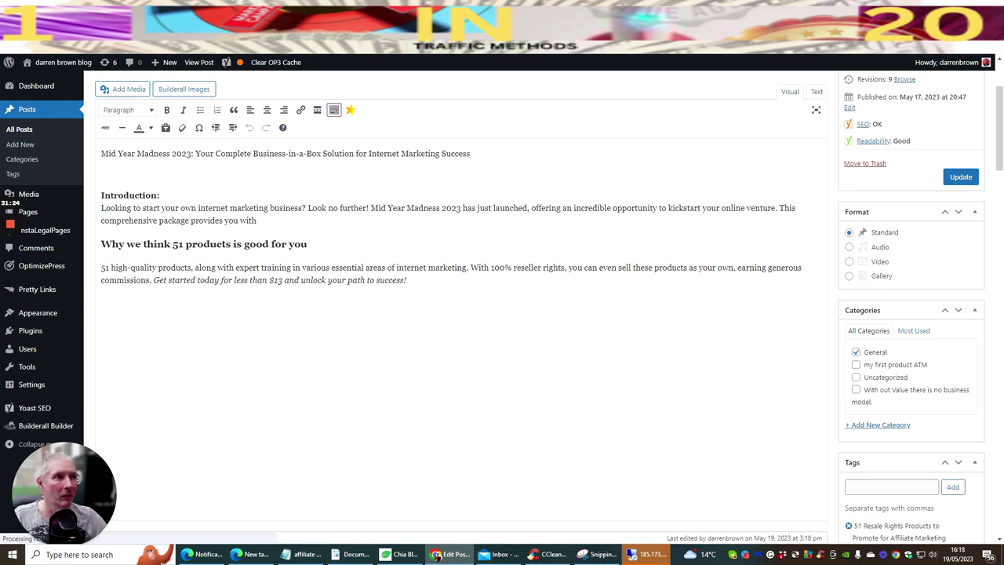
# Find "firstly" in Yoast's transition words list, copy it and return to the post editor
pyautogui.hotkey('ctrl', 'Tab')
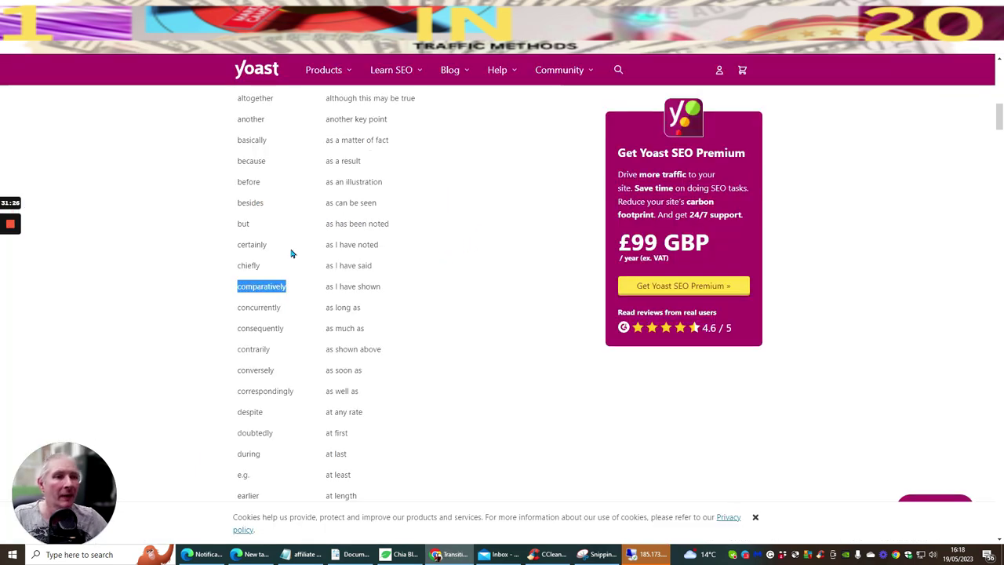
pyautogui.scroll(2, 289, 254)
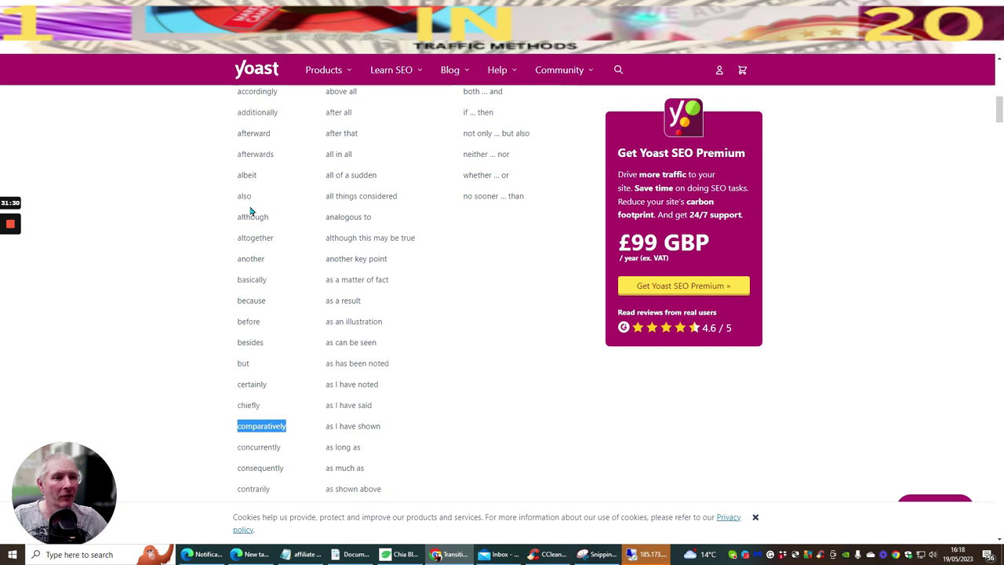
pyautogui.scroll(-5, 270, 192)
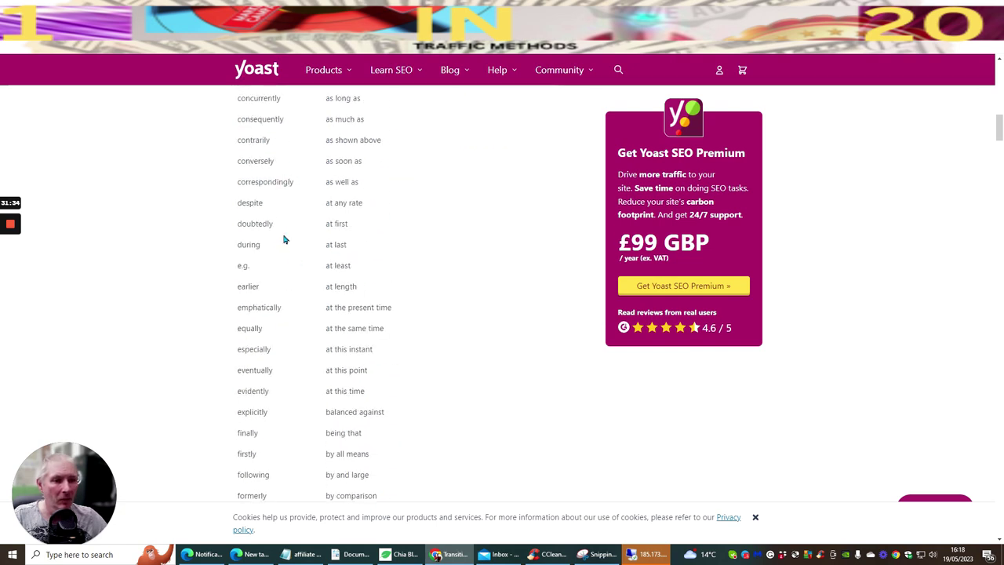
pyautogui.scroll(-2, 280, 264)
pyautogui.scroll(-1, 283, 235)
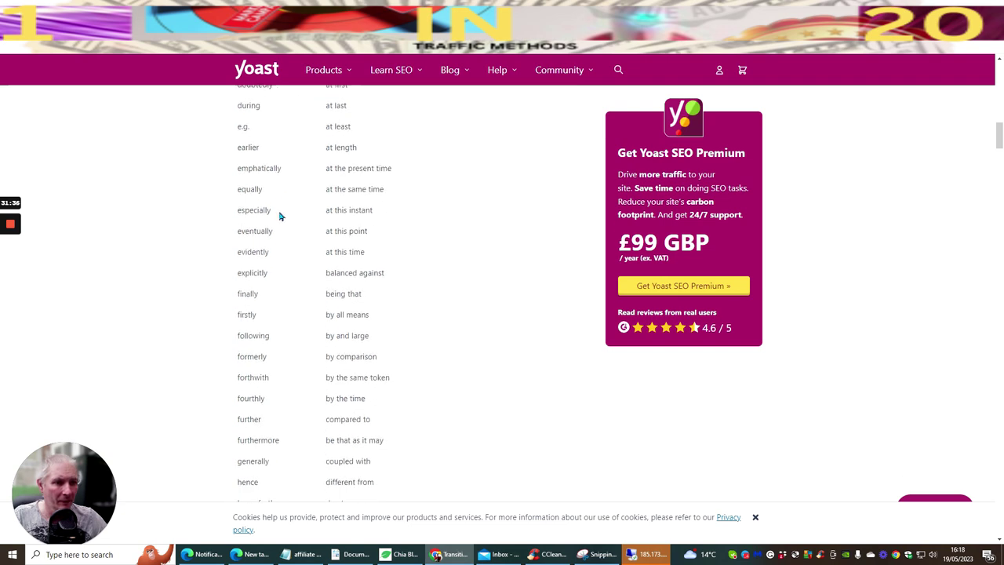
pyautogui.scroll(-1, 280, 216)
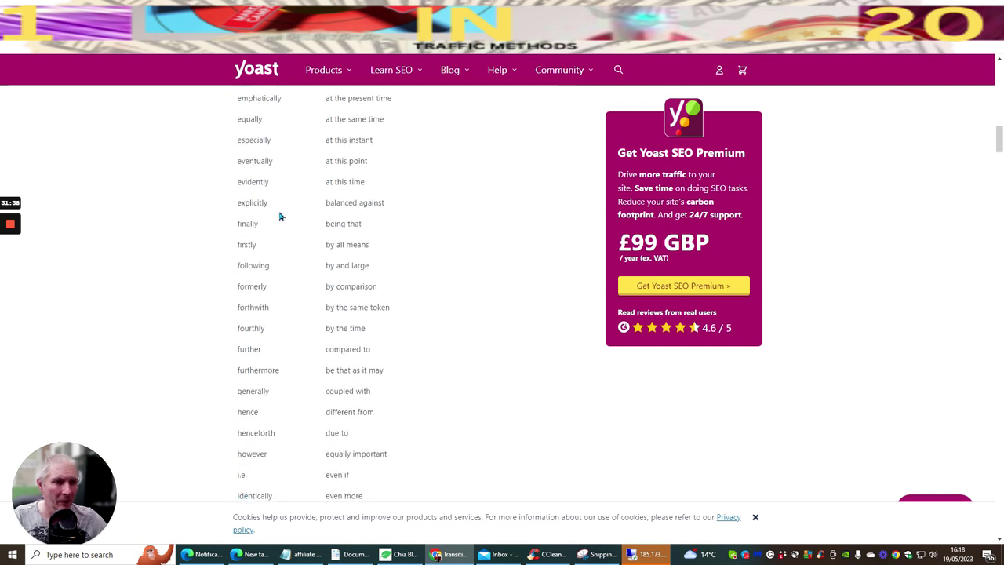
pyautogui.moveTo(262, 248); pyautogui.dragTo(237, 250)
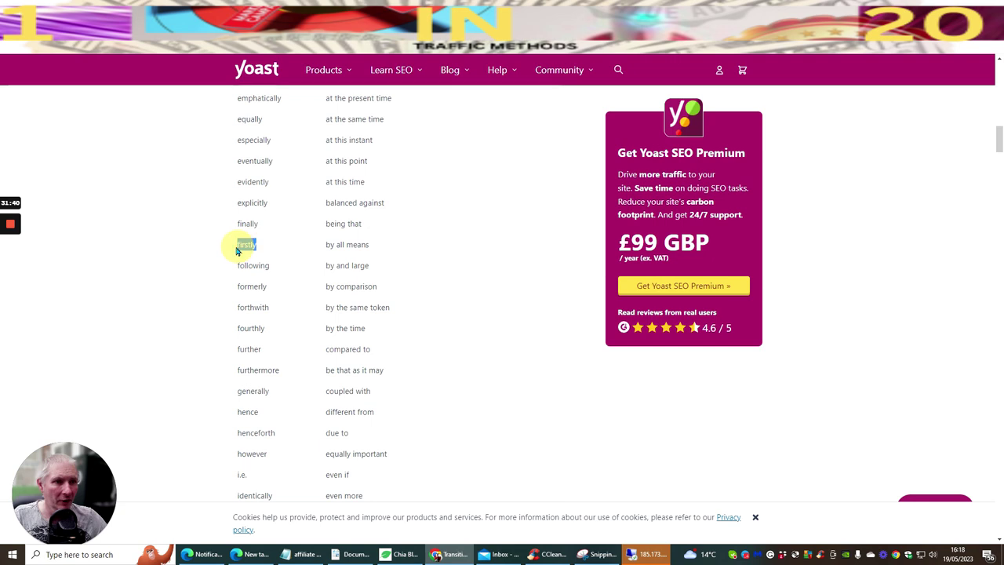
pyautogui.rightClick(244, 246)
pyautogui.click(267, 254)
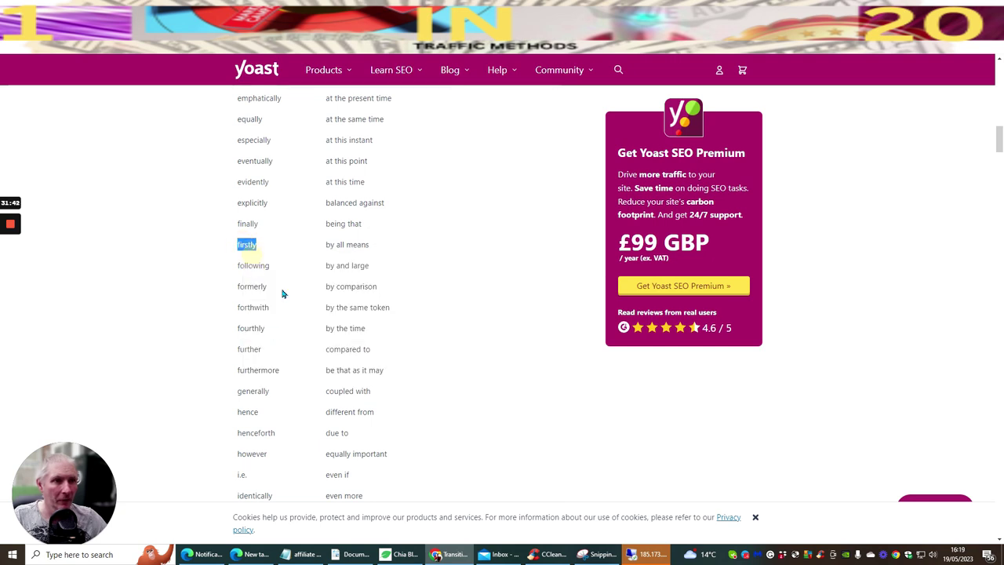
pyautogui.hotkey('ctrl', 'Tab')
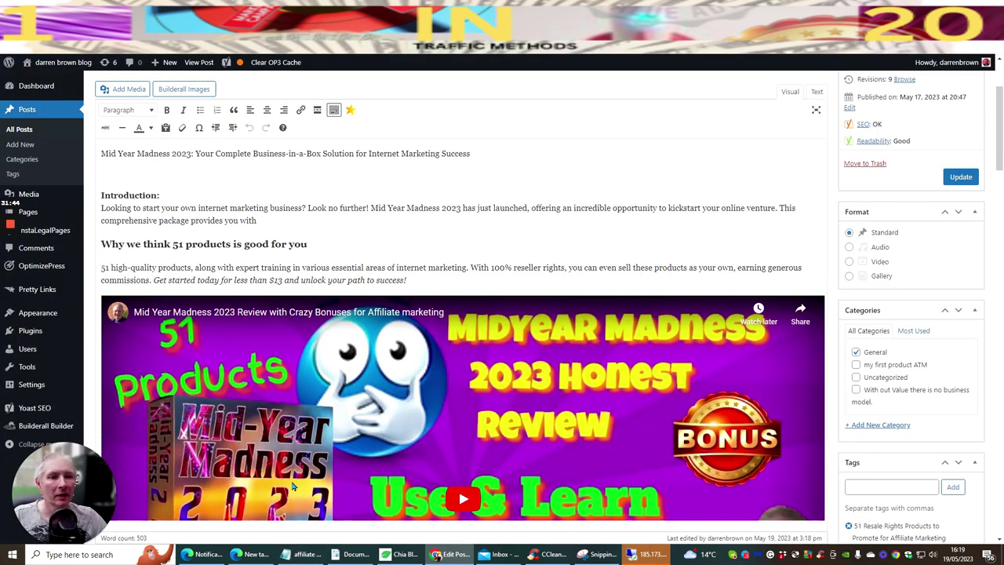
# Insert "Firstly if you are" at the start of the Introduction paragraph, with a capital F
pyautogui.click(97, 207)
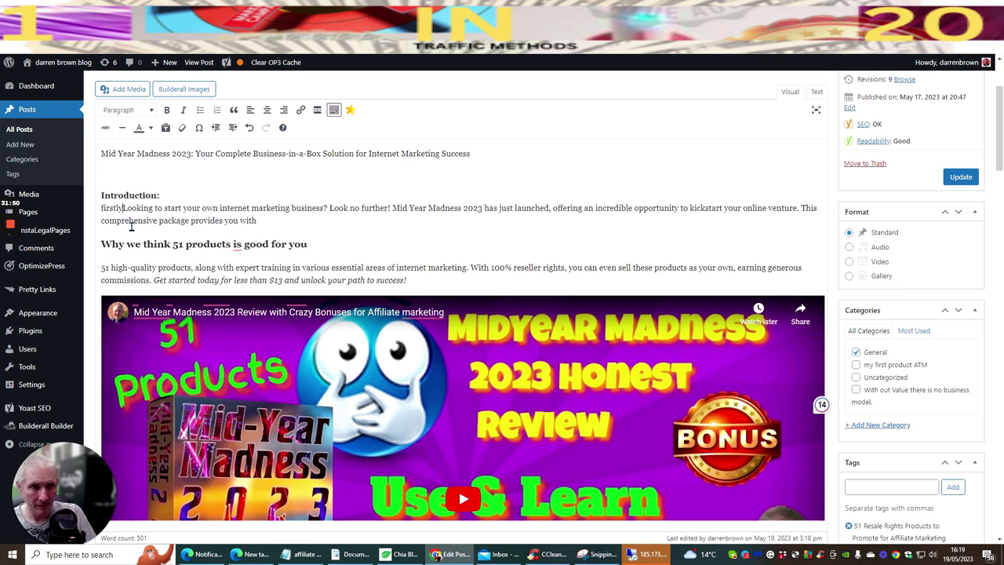
pyautogui.write('if you are')
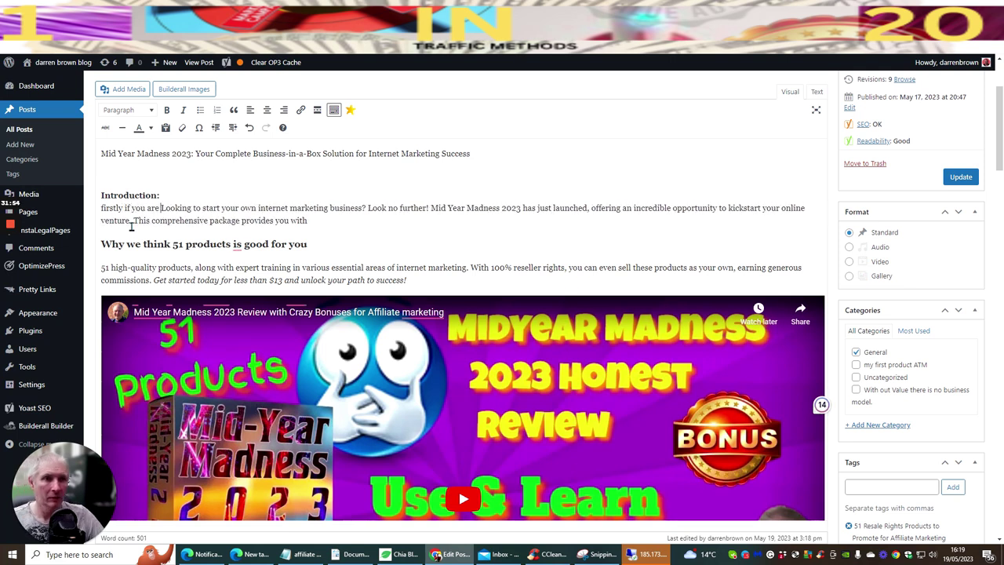
pyautogui.click(102, 208)
pyautogui.press('BackSpace')
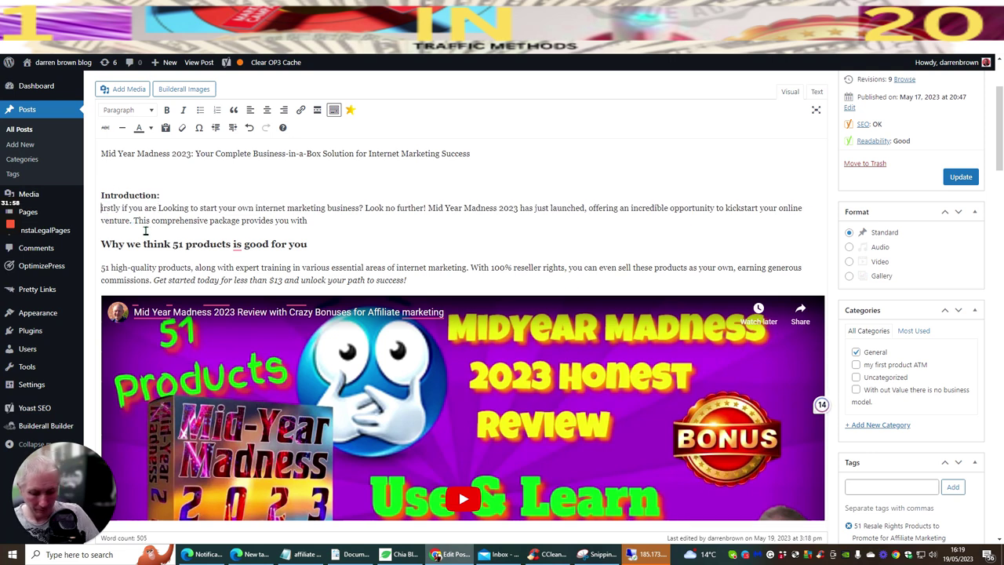
pyautogui.write('F')
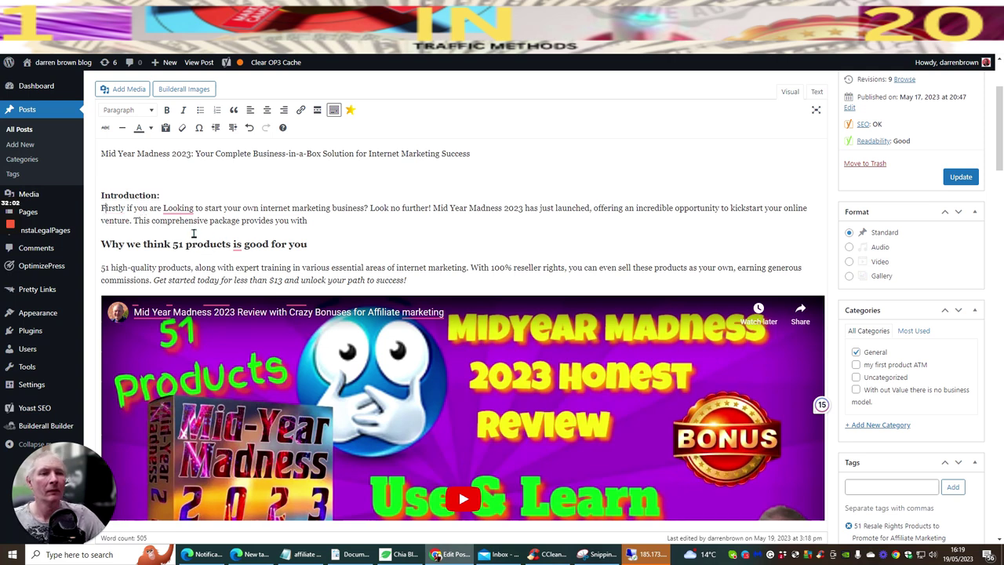
# Accept the suggested capitalization fixes "looking" and "Internet" in the Introduction's first sentence and update the post
pyautogui.moveTo(179, 210)
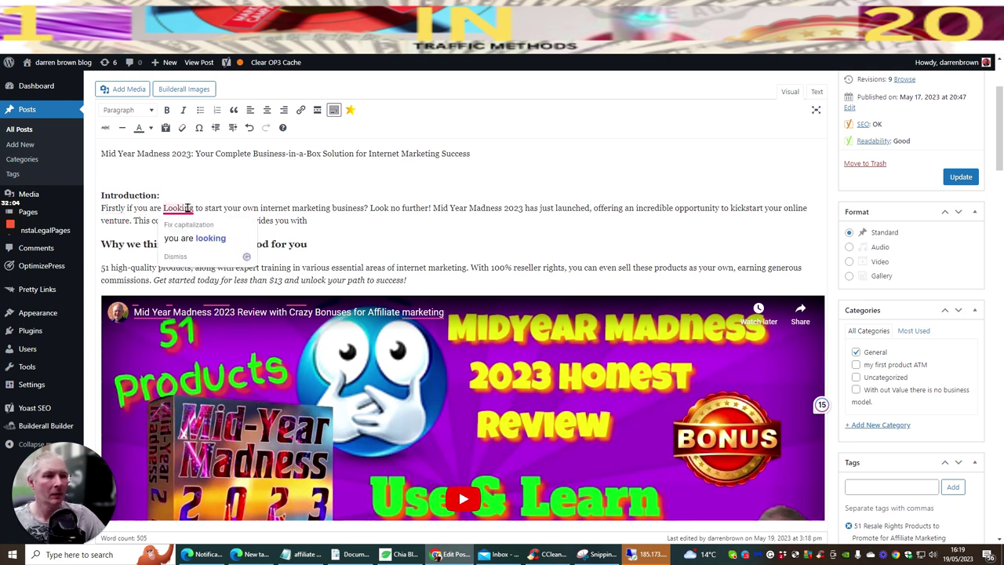
pyautogui.click(202, 237)
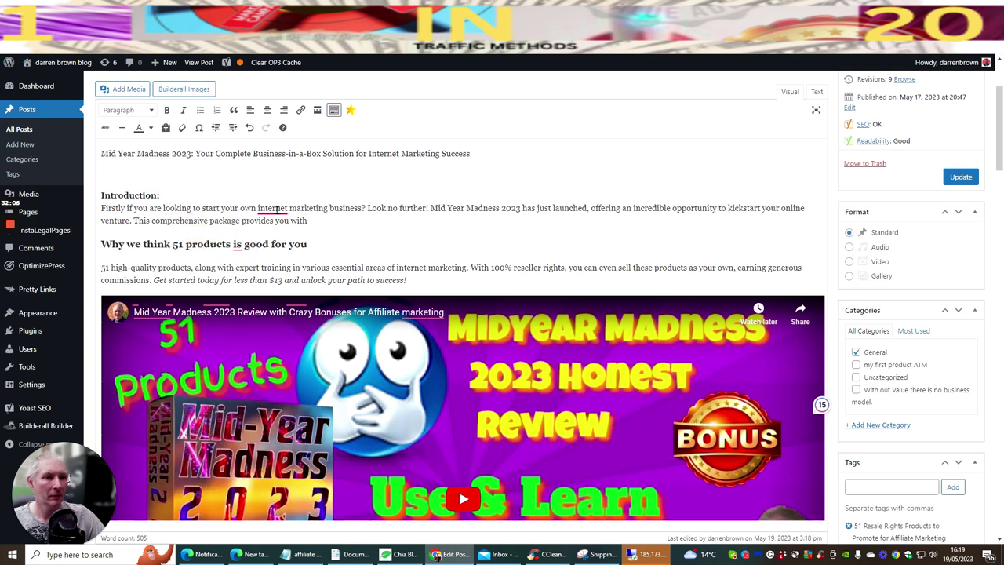
pyautogui.moveTo(274, 210)
pyautogui.click(291, 237)
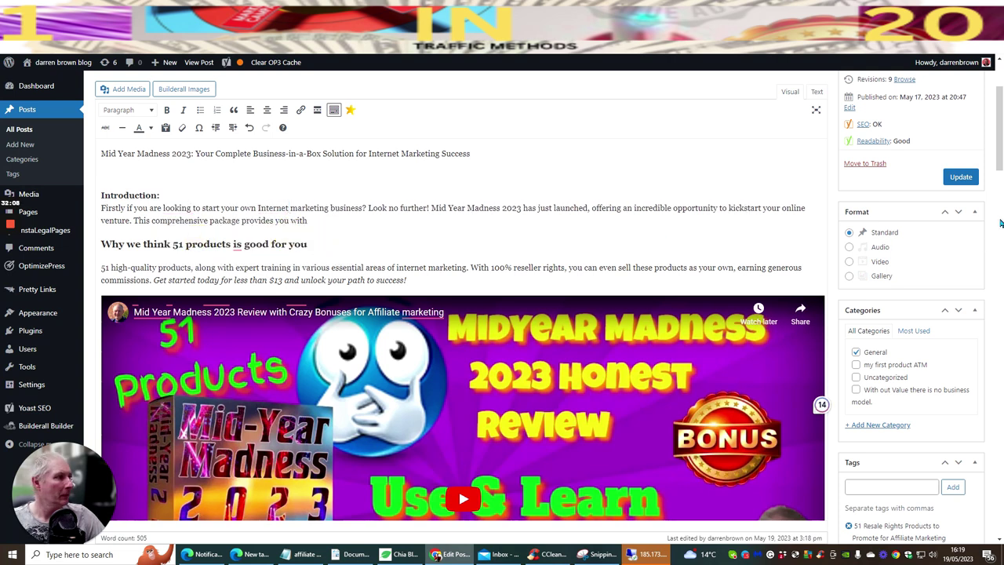
pyautogui.click(969, 177)
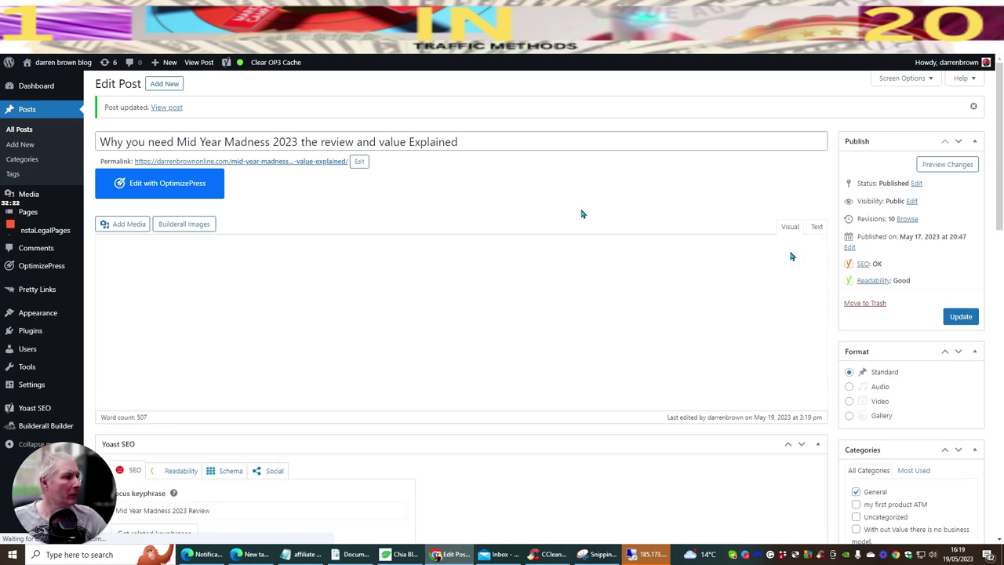
# Find "furthermore" in Yoast's transition words list, copy it and return to the post editor
pyautogui.scroll(-3, 441, 188)
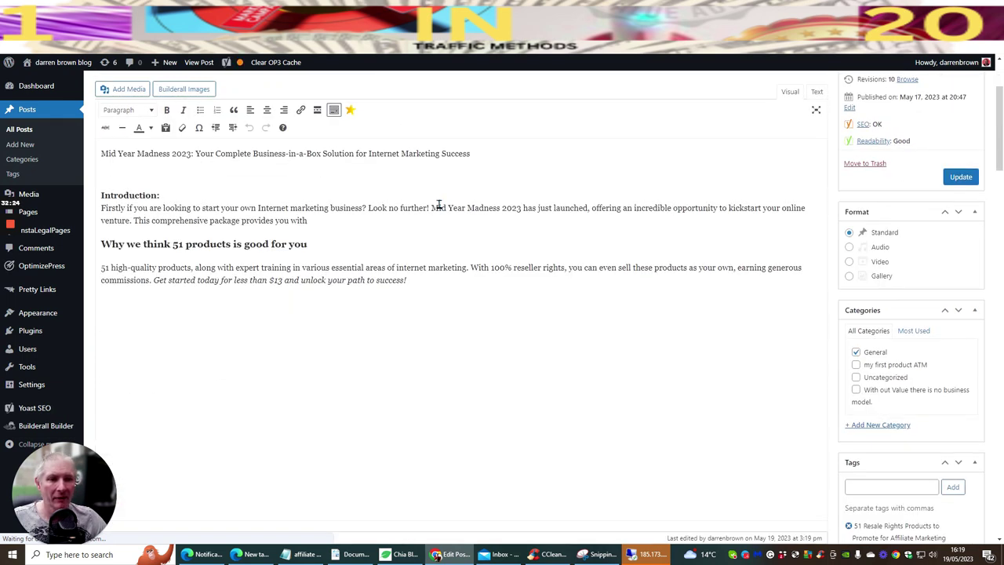
pyautogui.scroll(2, 373, 259)
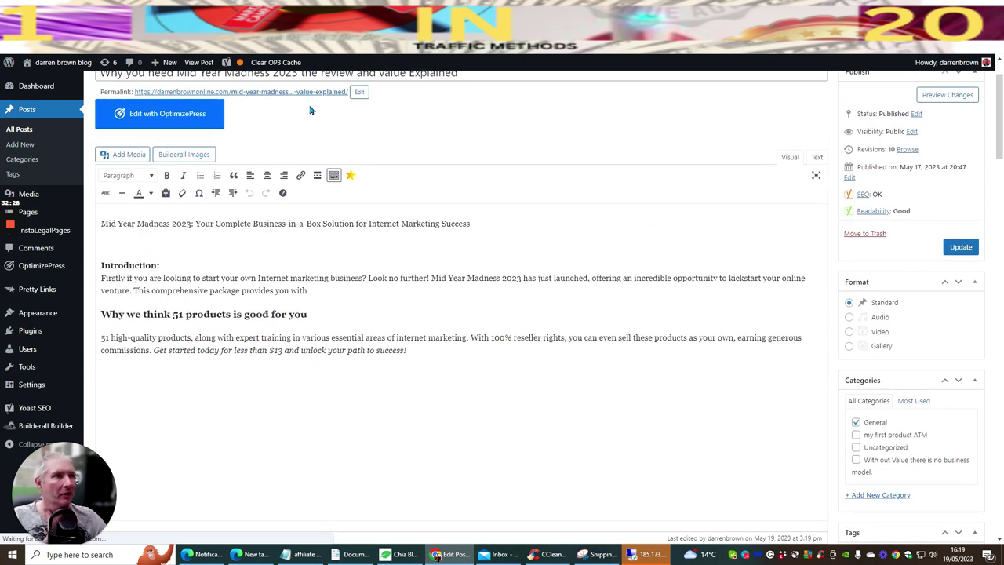
pyautogui.hotkey('ctrl', 'Tab')
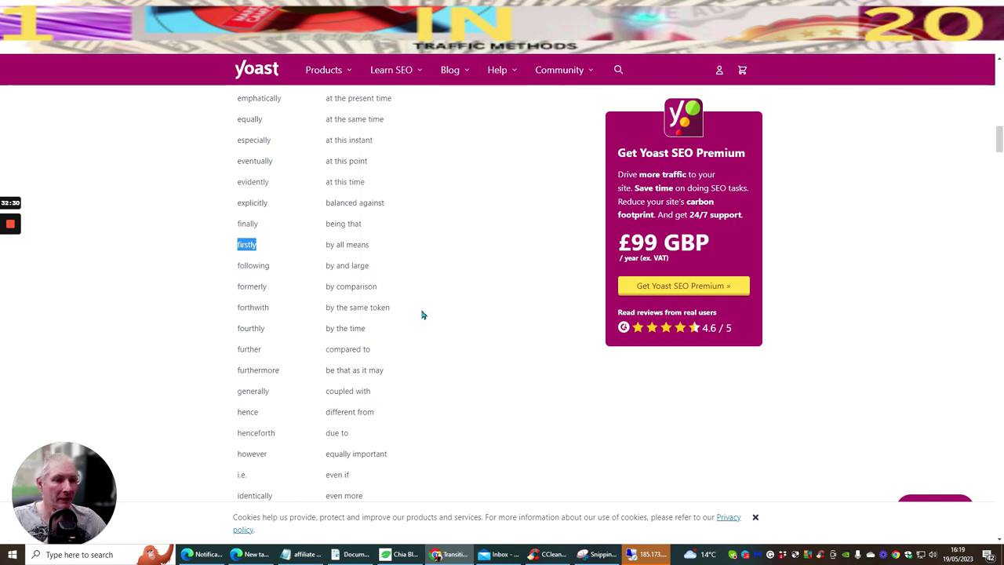
pyautogui.scroll(-1, 400, 326)
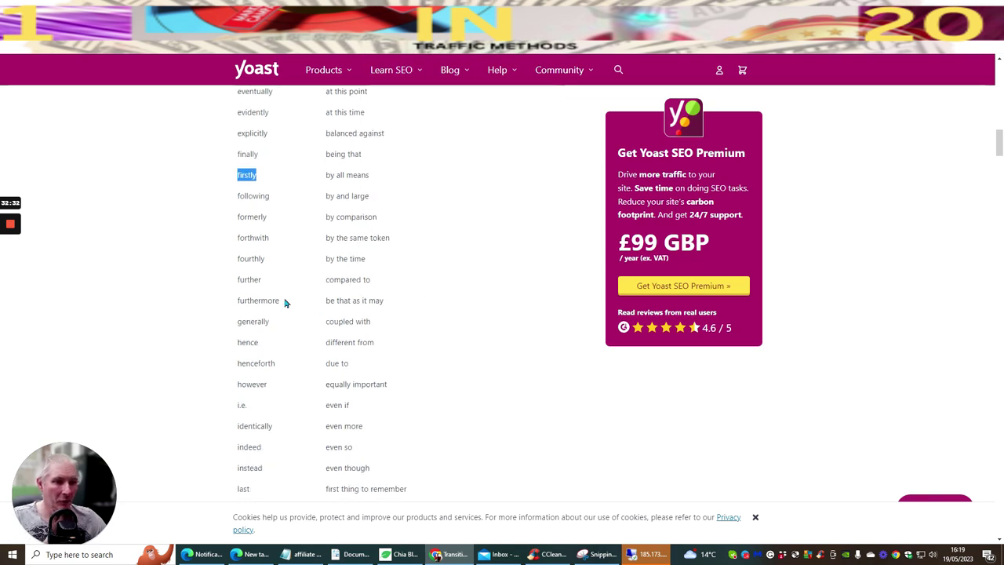
pyautogui.moveTo(280, 302); pyautogui.dragTo(237, 303)
pyautogui.rightClick(262, 301)
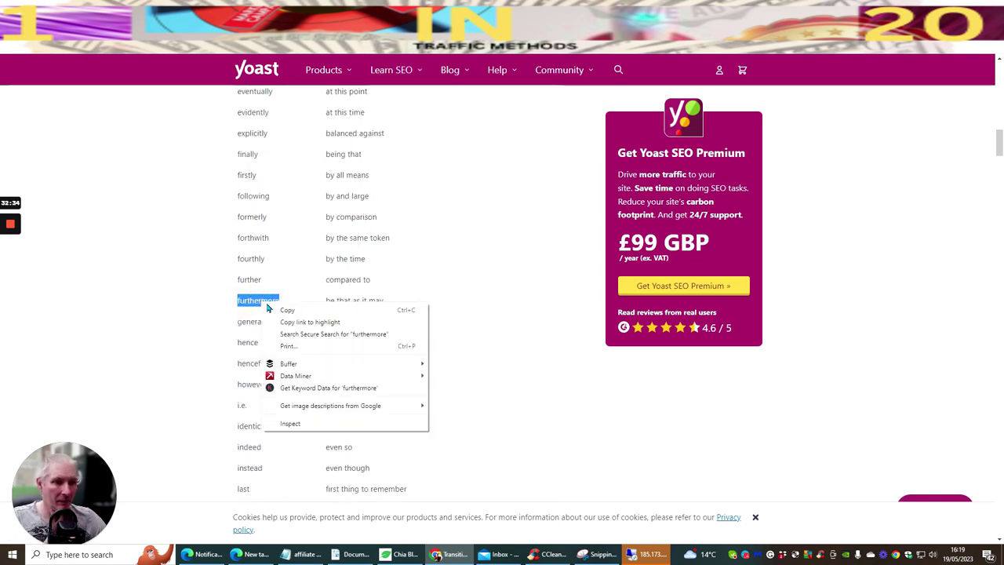
pyautogui.click(276, 311)
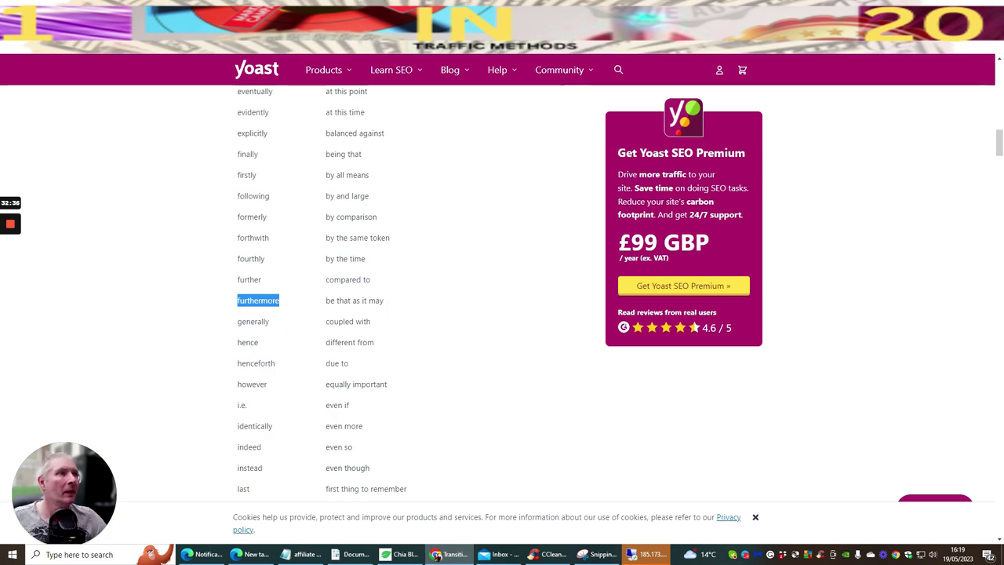
pyautogui.hotkey('ctrl', 'shift', 'Tab')
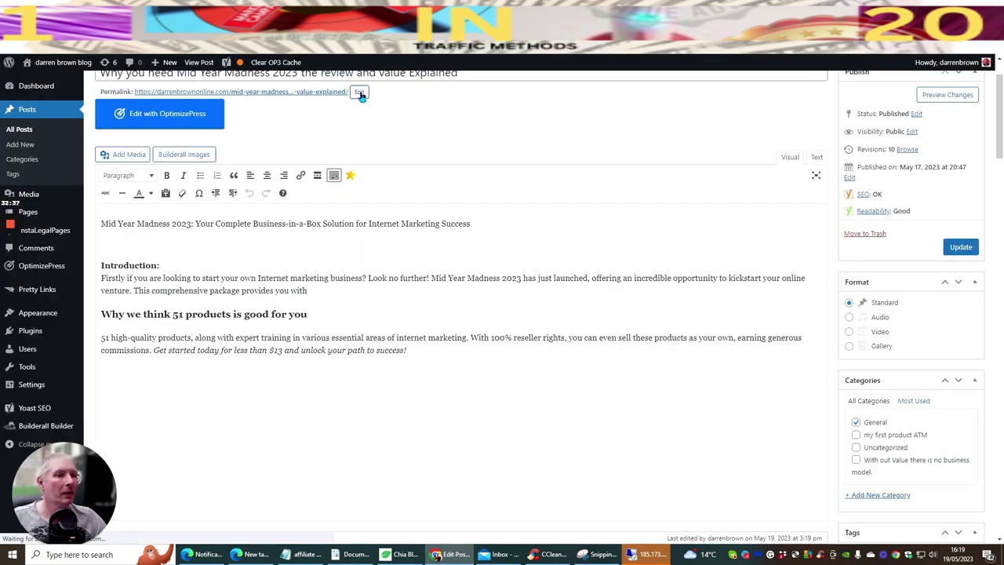
# Insert "furthermore there are" before "51 high-quality products" in the paragraph under "Why we think 51 products is good for you"
pyautogui.click(101, 337)
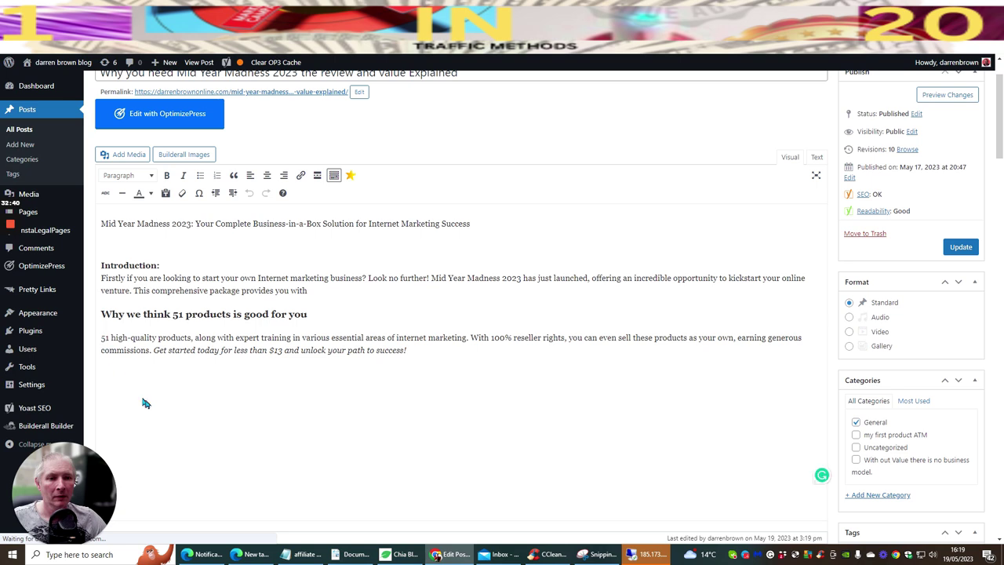
pyautogui.hotkey('ctrl', 'v')
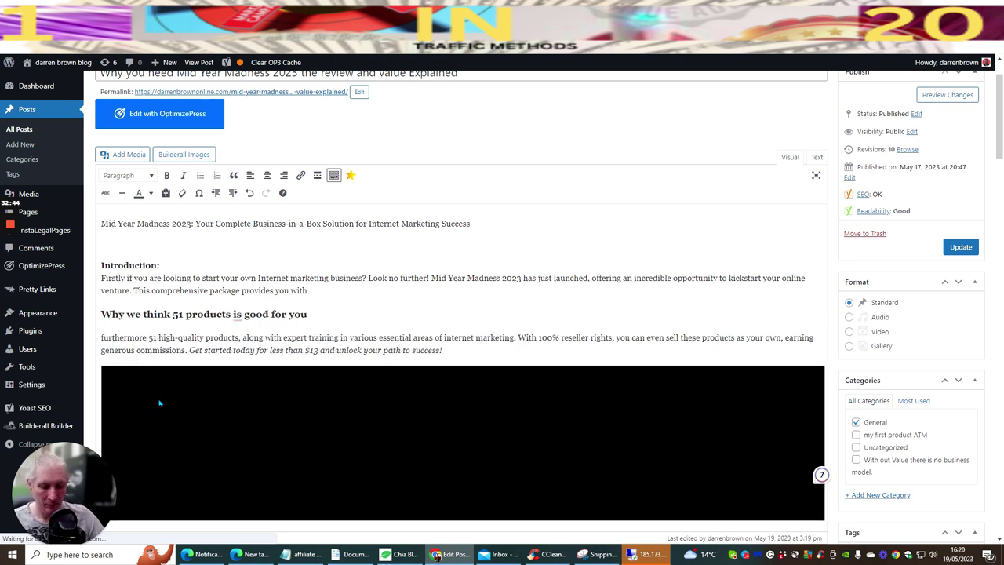
pyautogui.write('there')
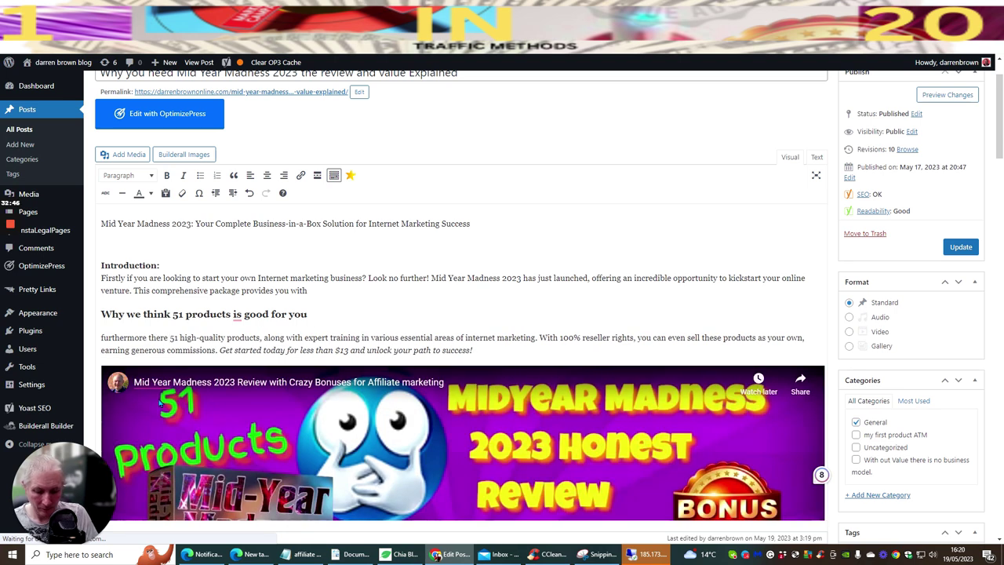
pyautogui.write(' are')
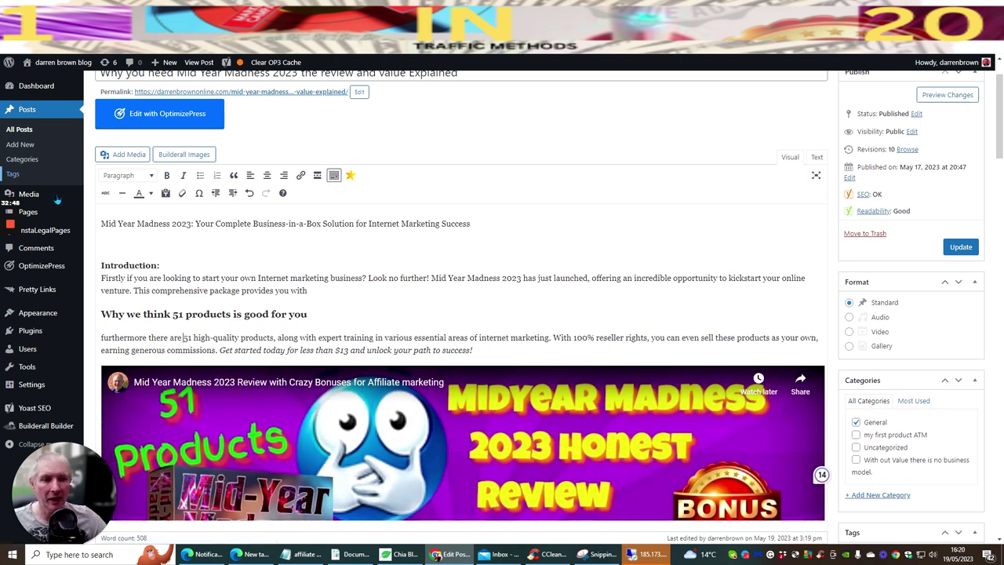
# Accept the suggested comma after "furthermore", capitalize the word as "Furthermore" and update the post
pyautogui.moveTo(102, 339)
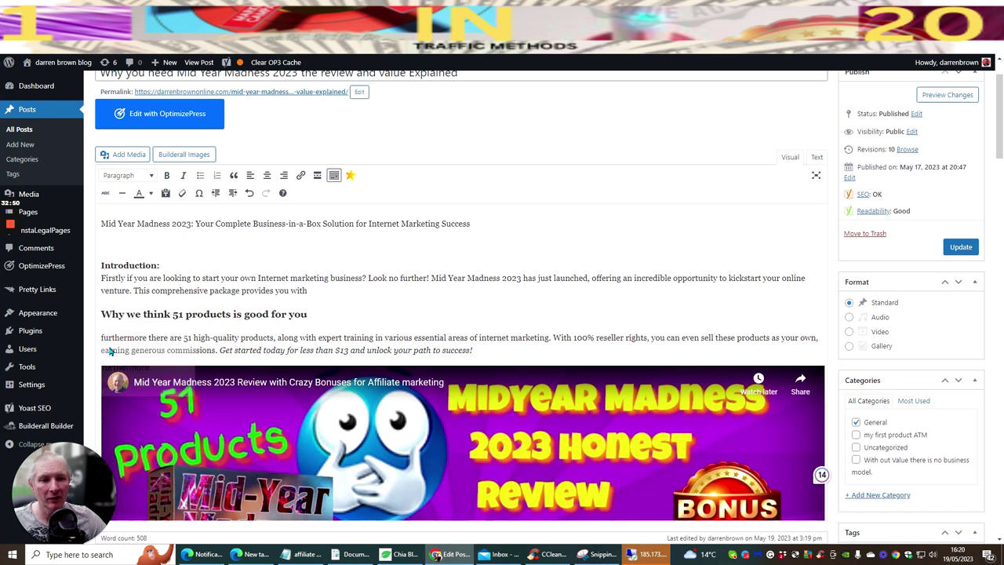
pyautogui.click(109, 373)
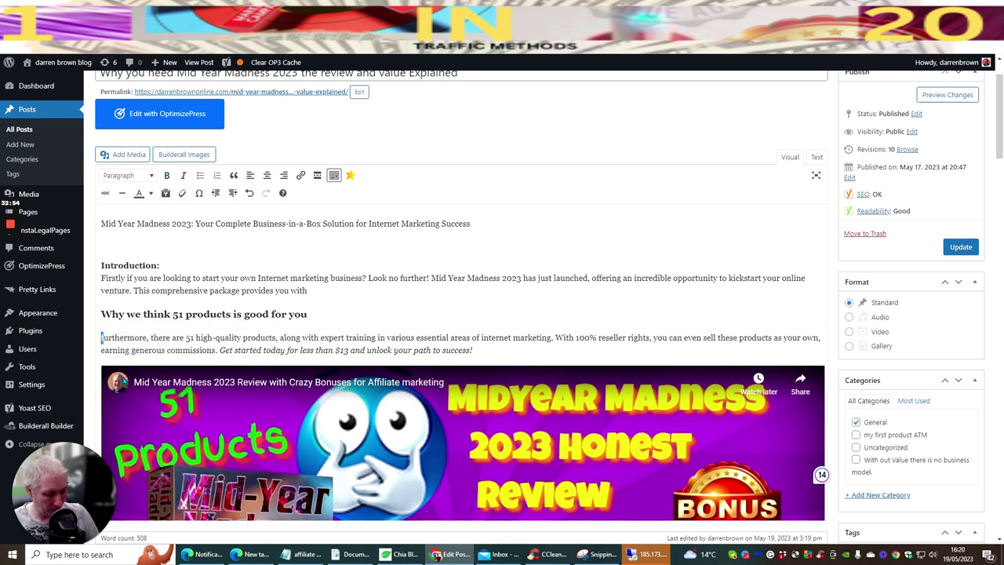
pyautogui.press('Delete')
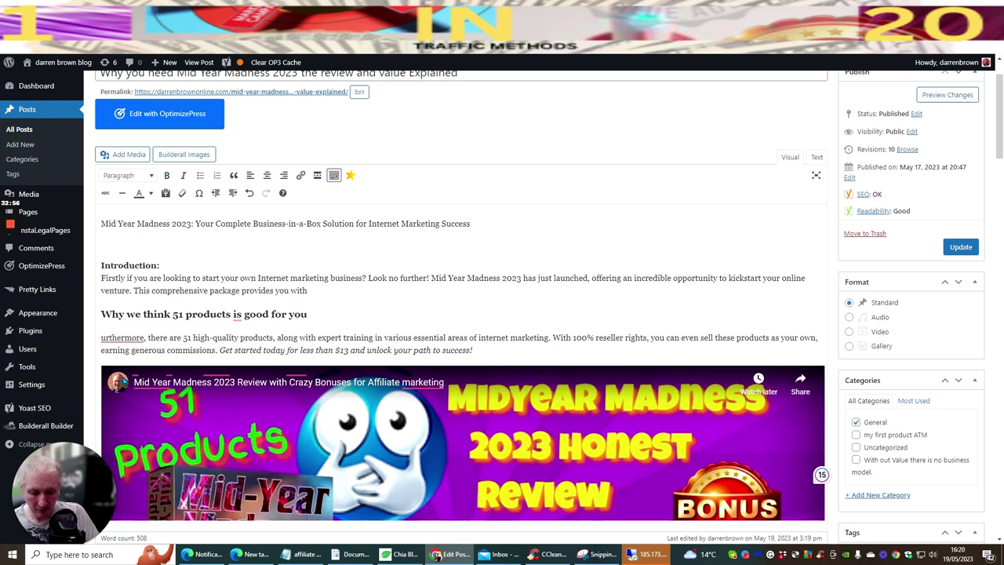
pyautogui.write('F')
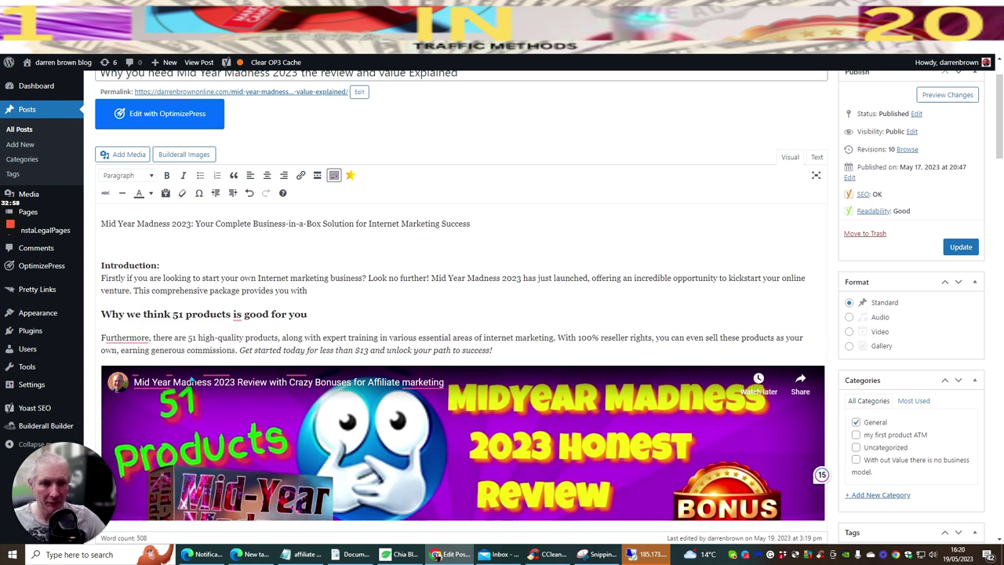
pyautogui.click(961, 247)
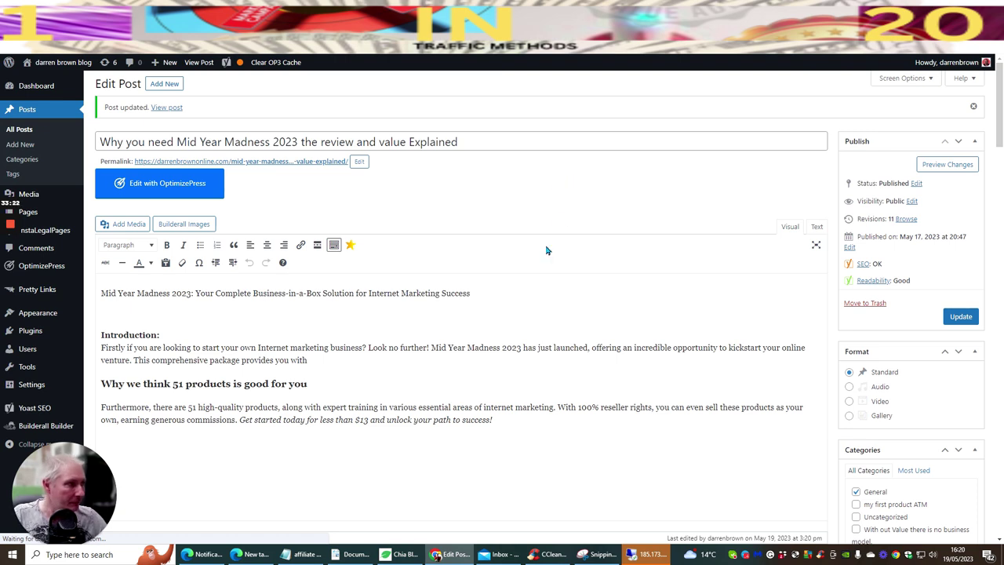
# Find "finally" in Yoast's transition words list, copy it and return to the post's opening line
pyautogui.scroll(-4, 547, 250)
pyautogui.scroll(4, 471, 228)
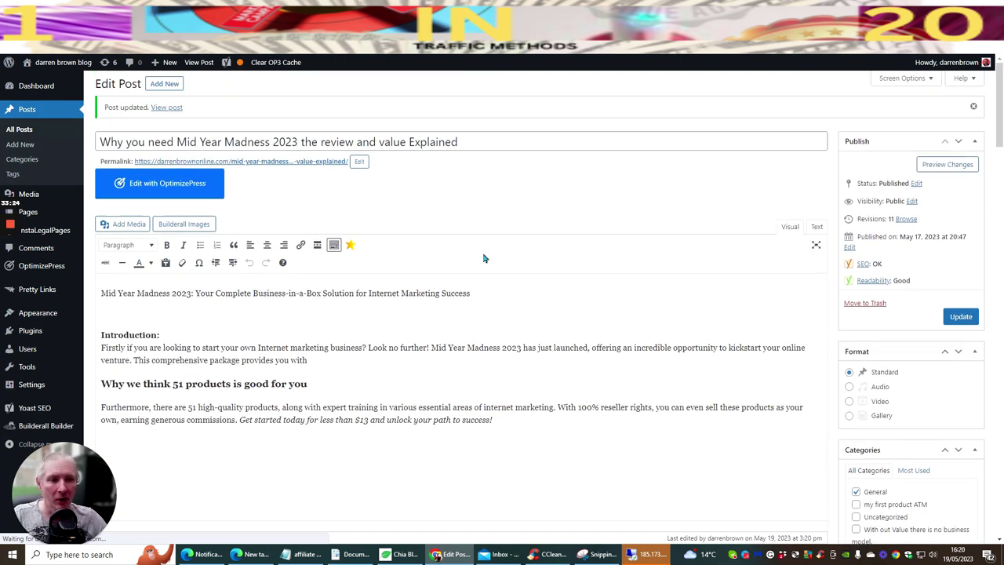
pyautogui.scroll(-1, 484, 258)
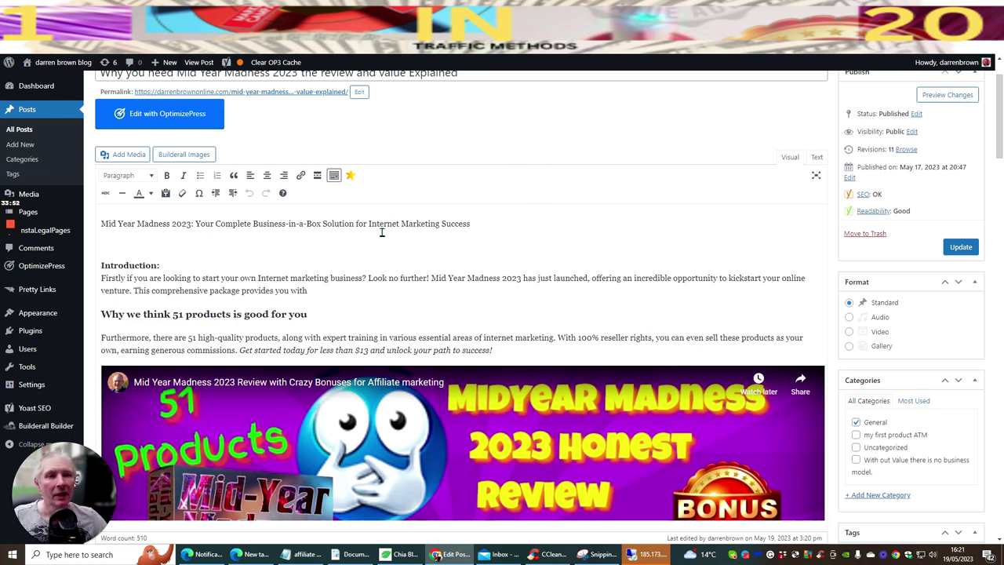
pyautogui.scroll(2, 382, 235)
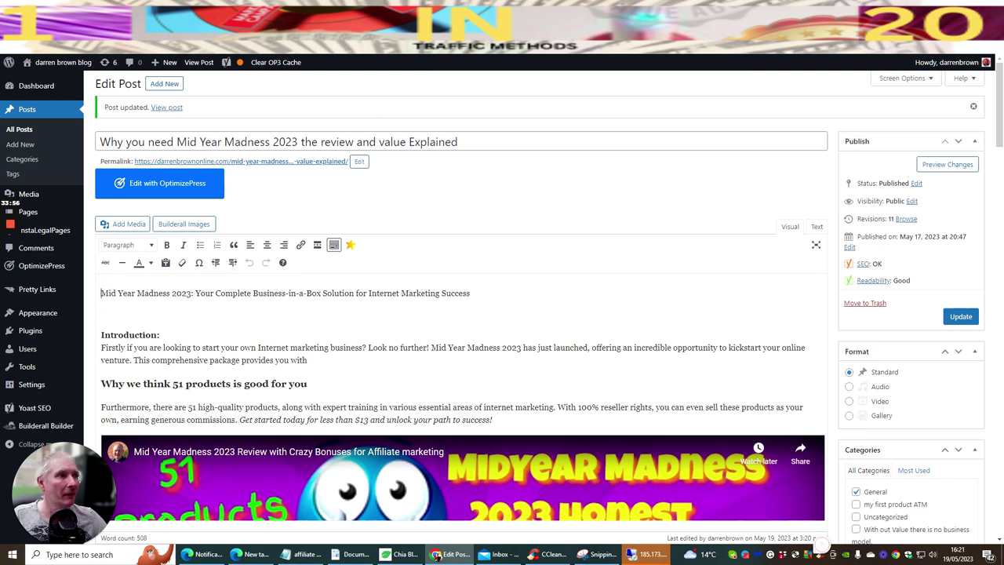
pyautogui.hotkey('ctrl', 'Tab')
pyautogui.scroll(-2, 429, 215)
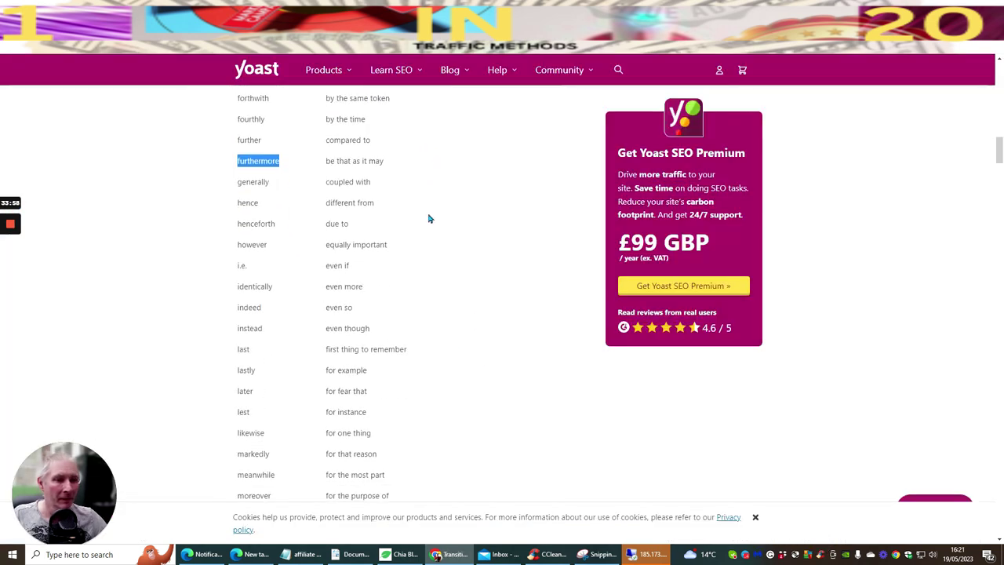
pyautogui.scroll(-2, 345, 261)
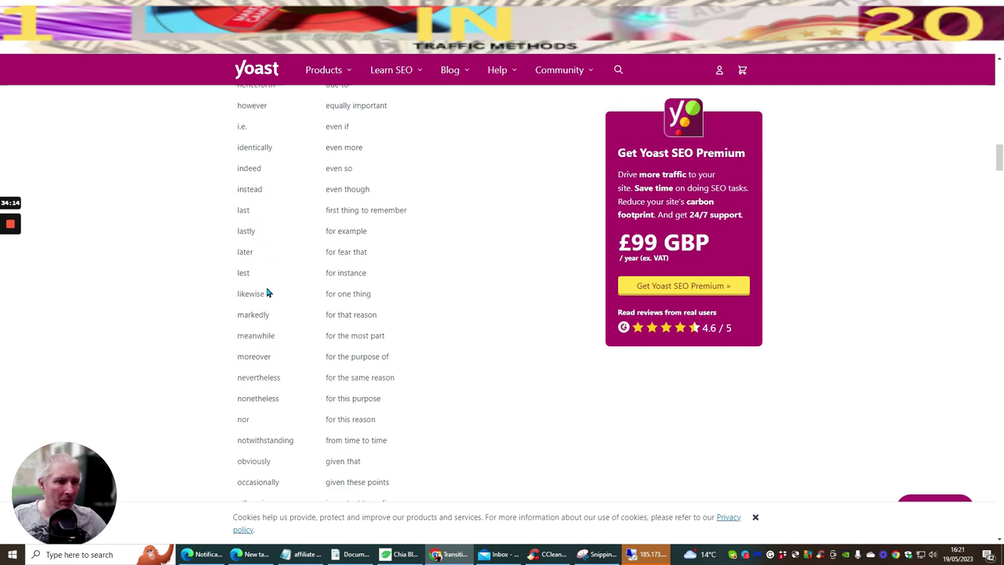
pyautogui.scroll(2, 274, 337)
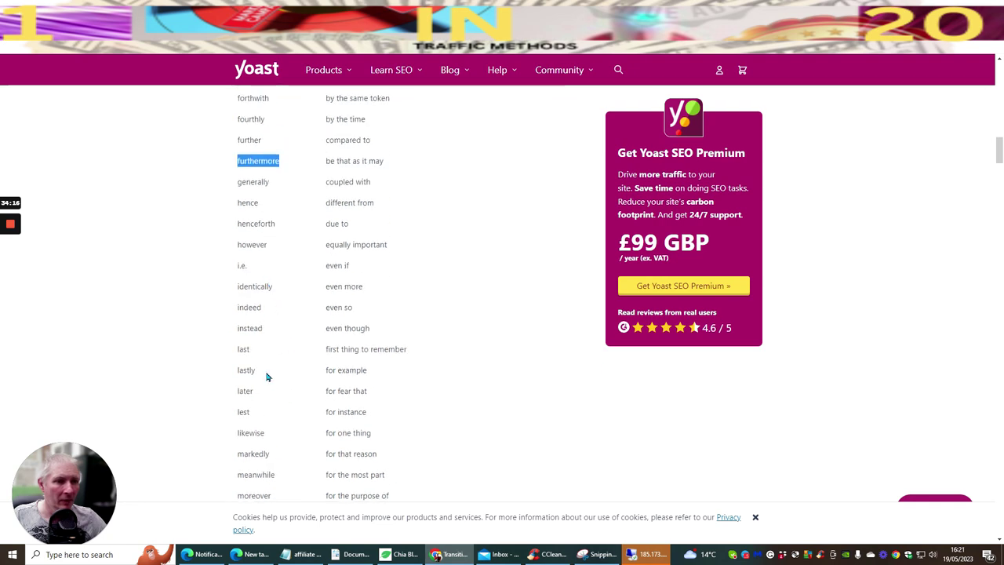
pyautogui.scroll(2, 267, 338)
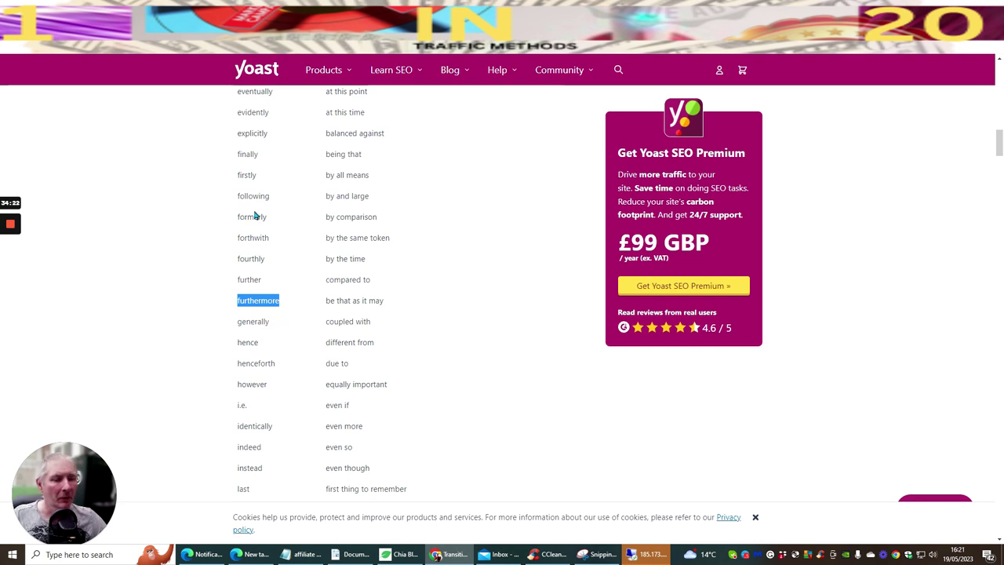
pyautogui.click(260, 157)
pyautogui.doubleClick(238, 155)
pyautogui.rightClick(248, 157)
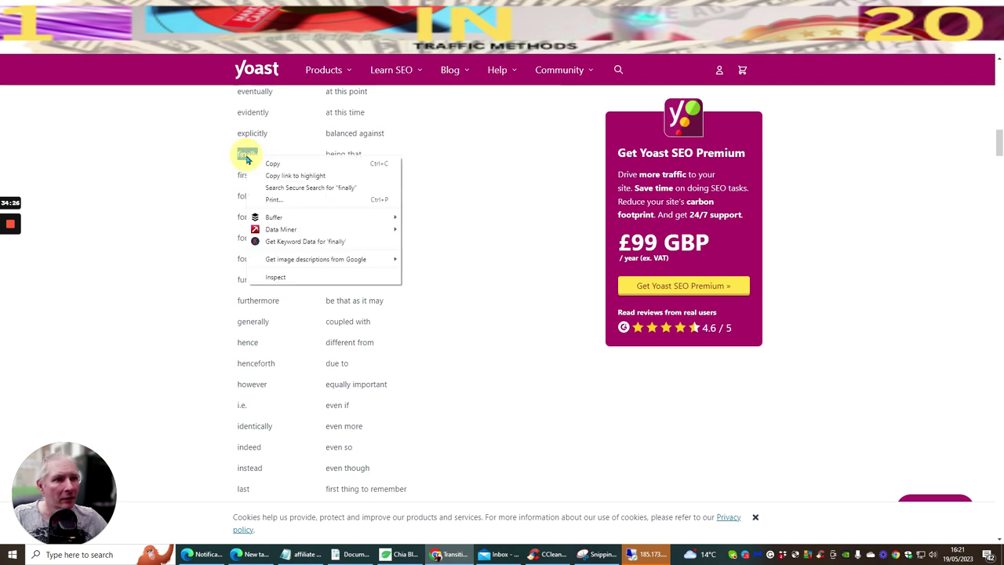
pyautogui.click(252, 164)
pyautogui.hotkey('ctrl', 'Tab')
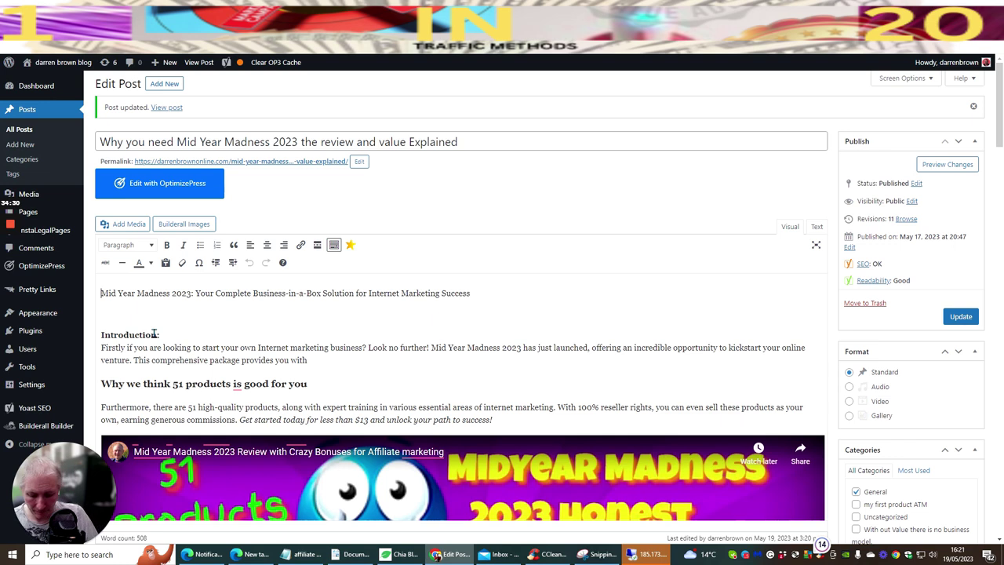
# Insert "Finally" with a capital F before "Mid Year Madness 2023" in the opening line and update the post
pyautogui.hotkey('ctrl', 'v')
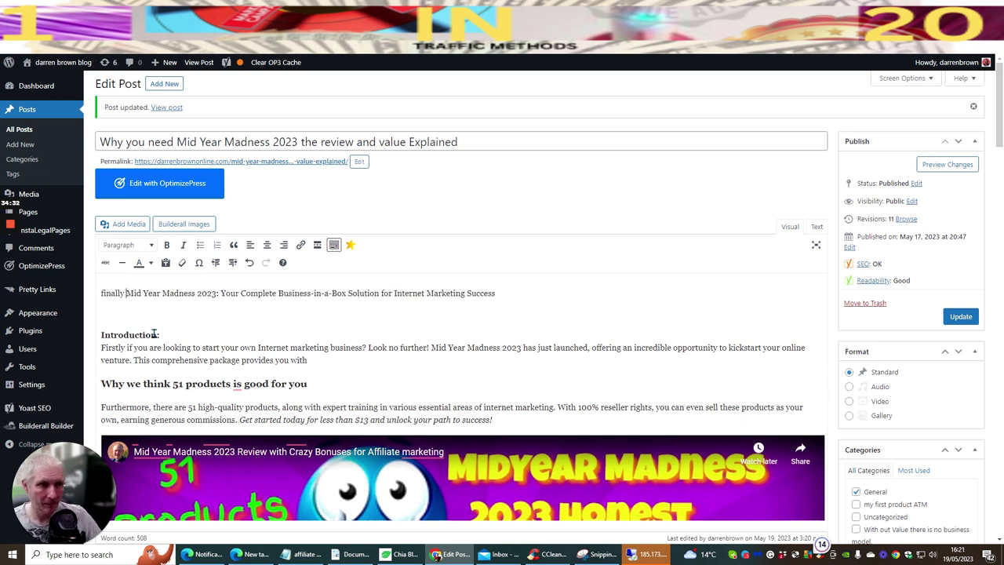
pyautogui.click(102, 294)
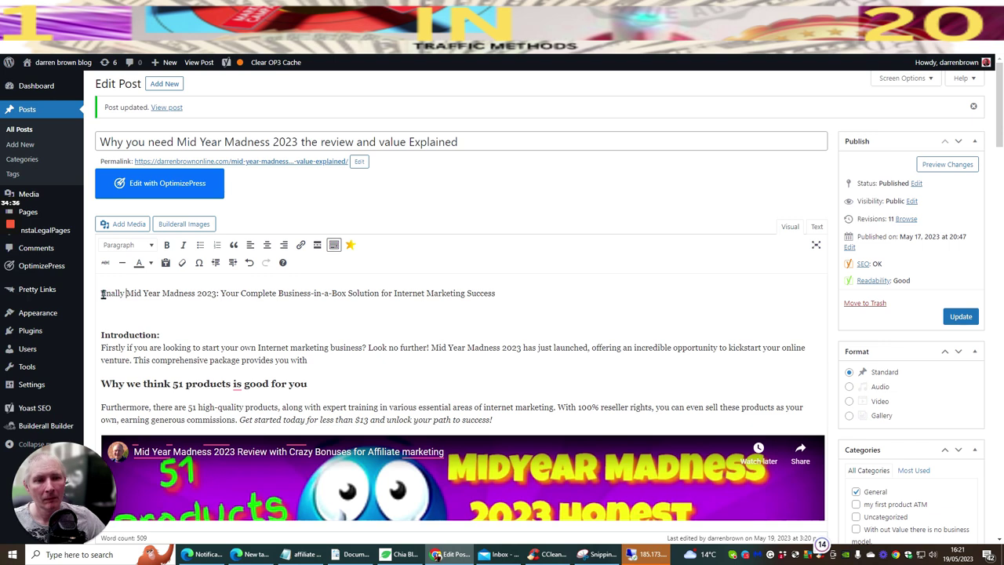
pyautogui.press('Delete')
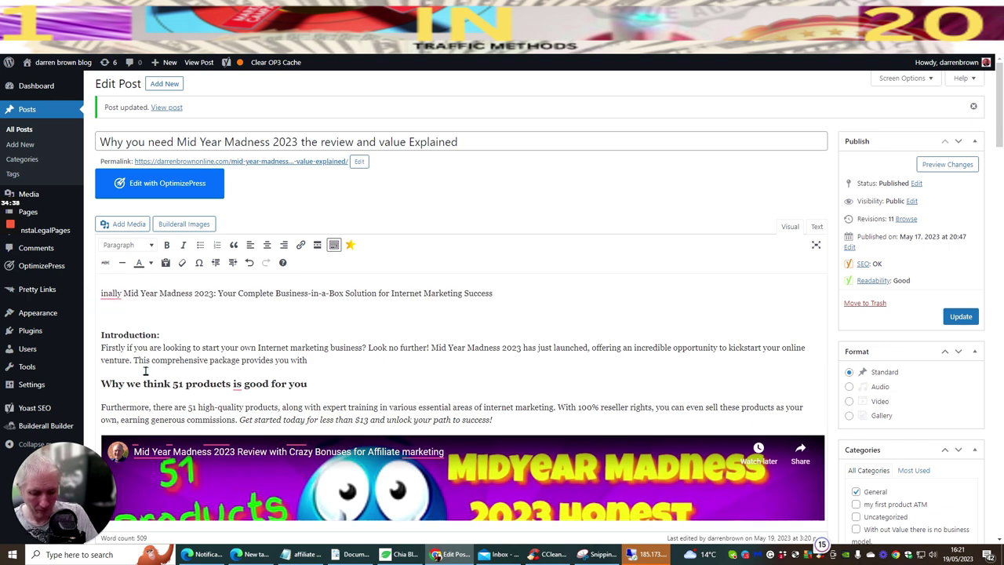
pyautogui.write('F')
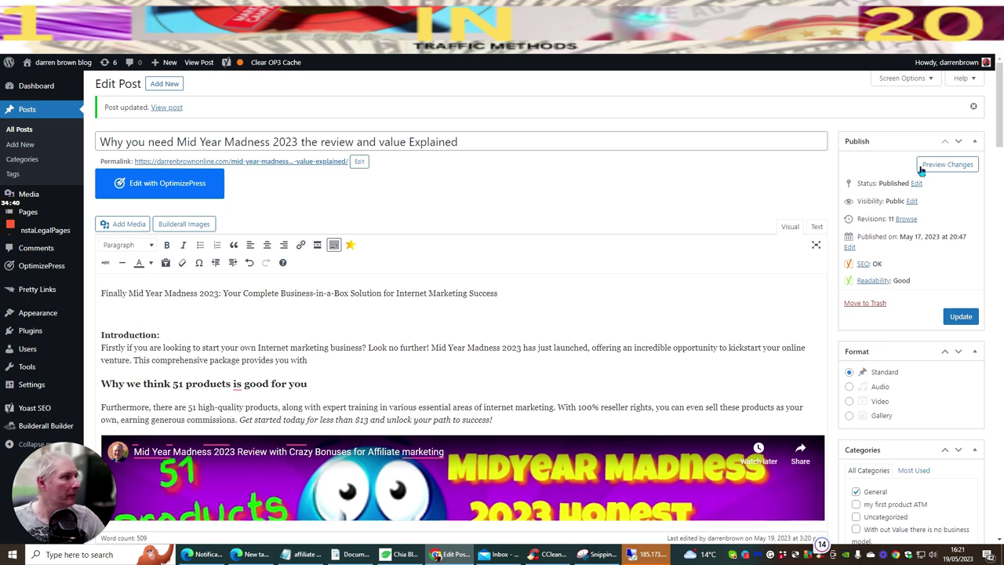
pyautogui.click(962, 317)
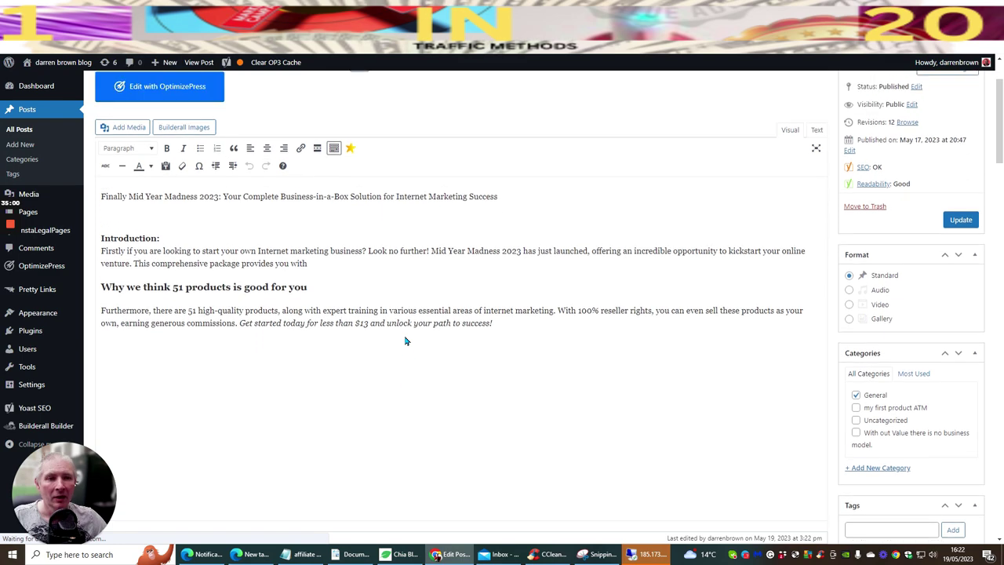
# Look through the updated post from the introduction down to the Yoast SEO section and its readability indicator
pyautogui.scroll(-8, 406, 335)
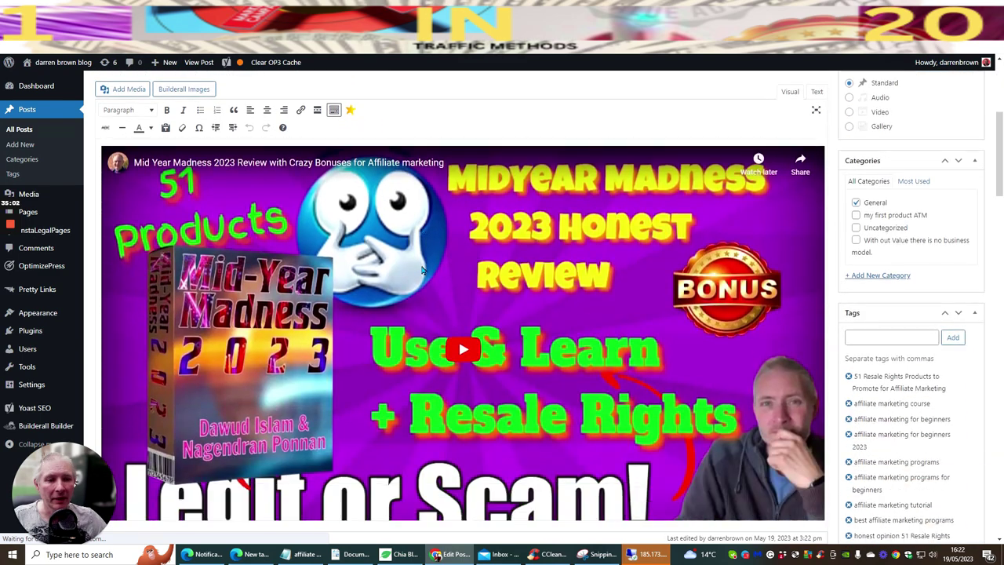
pyautogui.scroll(-3, 430, 226)
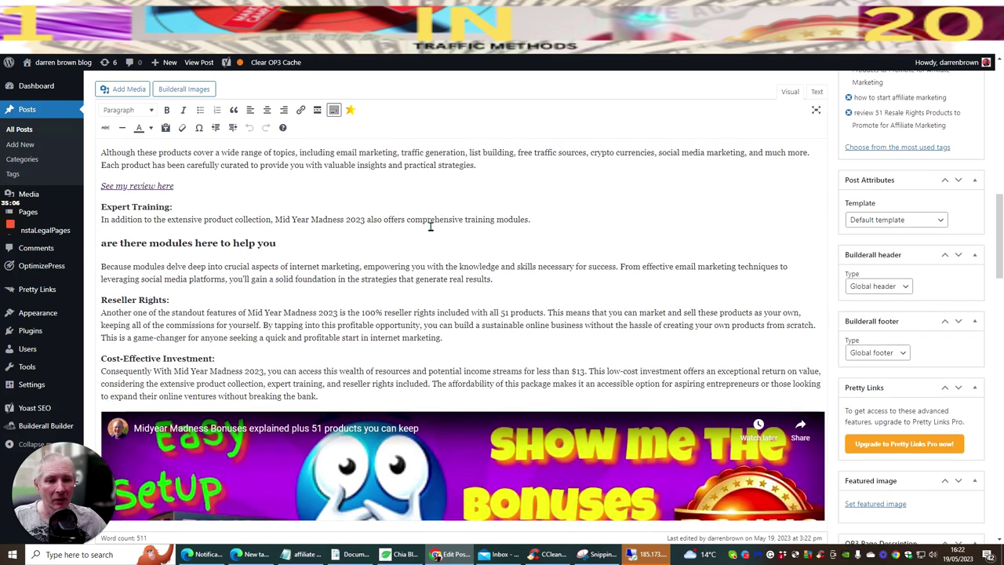
pyautogui.scroll(-10, 430, 227)
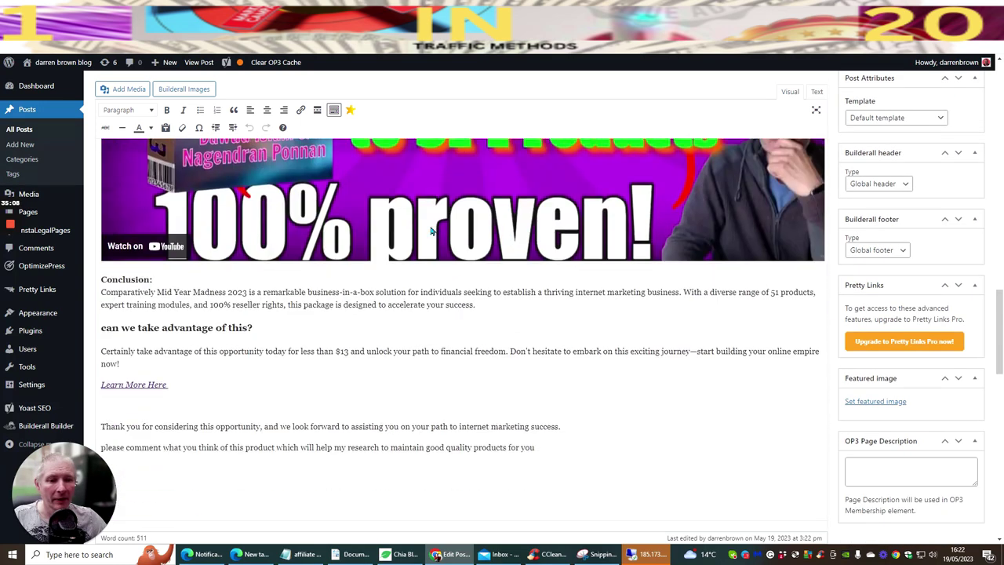
pyautogui.scroll(-2, 430, 229)
pyautogui.scroll(-1, 431, 227)
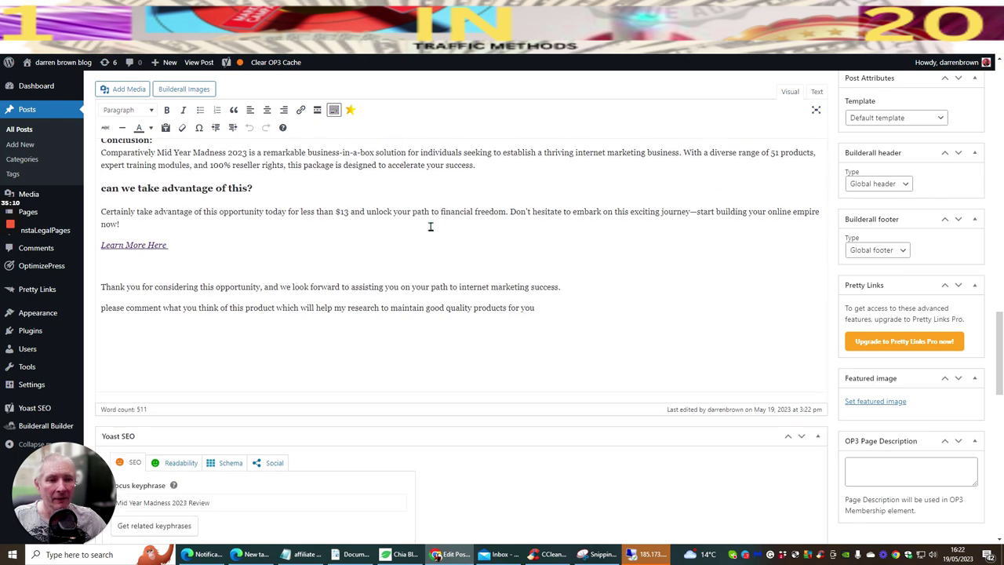
pyautogui.scroll(-1, 431, 227)
pyautogui.scroll(4, 431, 227)
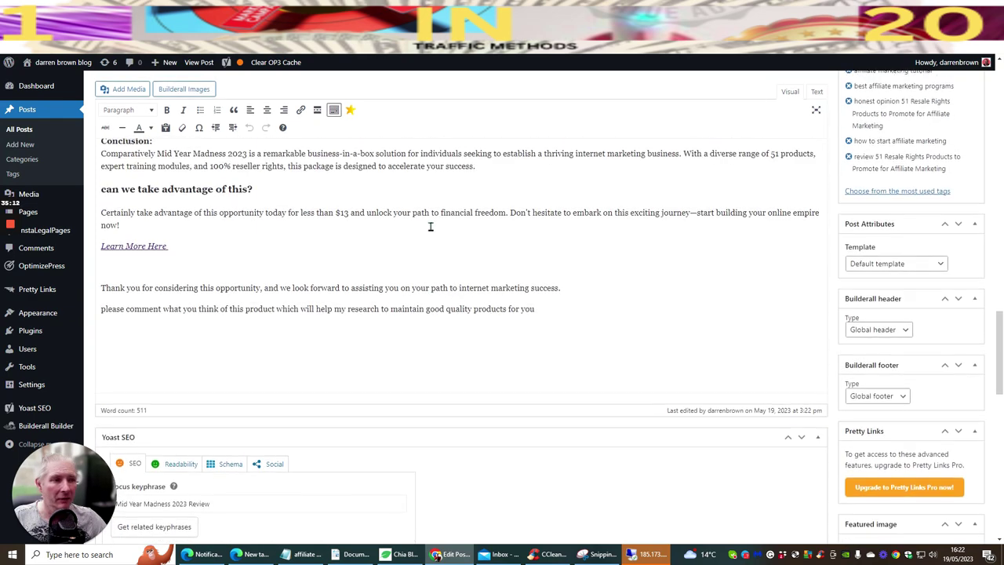
# Look through the post's conclusion, closing call to action and preceding sections for a sentence suited to another transition word
pyautogui.scroll(4, 431, 231)
pyautogui.scroll(-8, 431, 231)
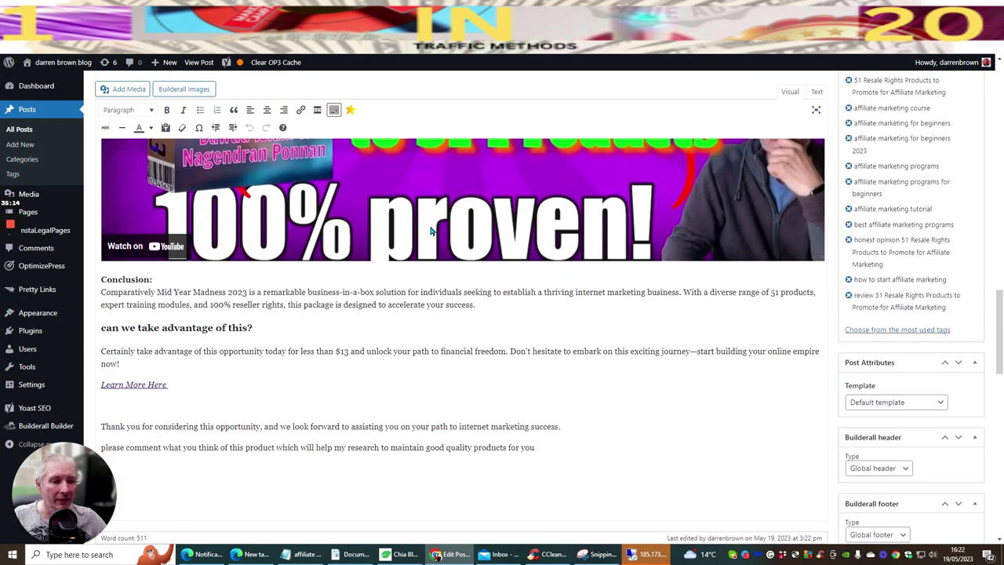
pyautogui.scroll(3, 431, 230)
pyautogui.scroll(1, 431, 231)
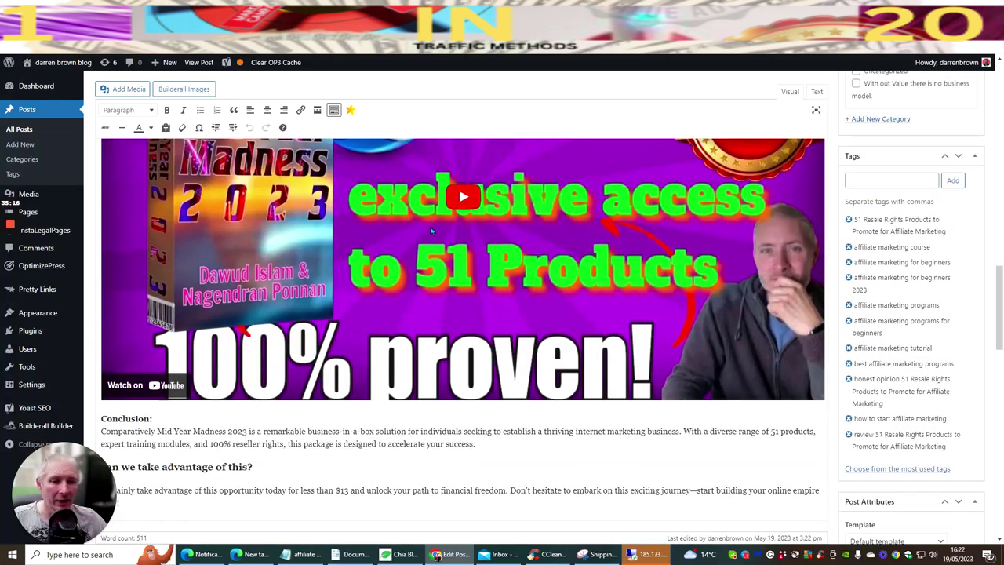
pyautogui.scroll(-2, 431, 231)
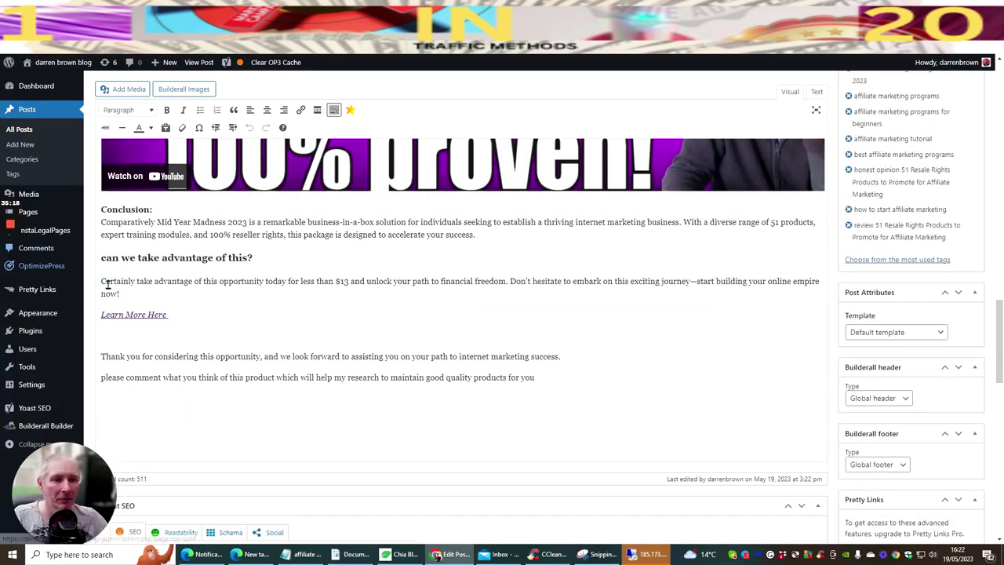
pyautogui.scroll(-1, 375, 298)
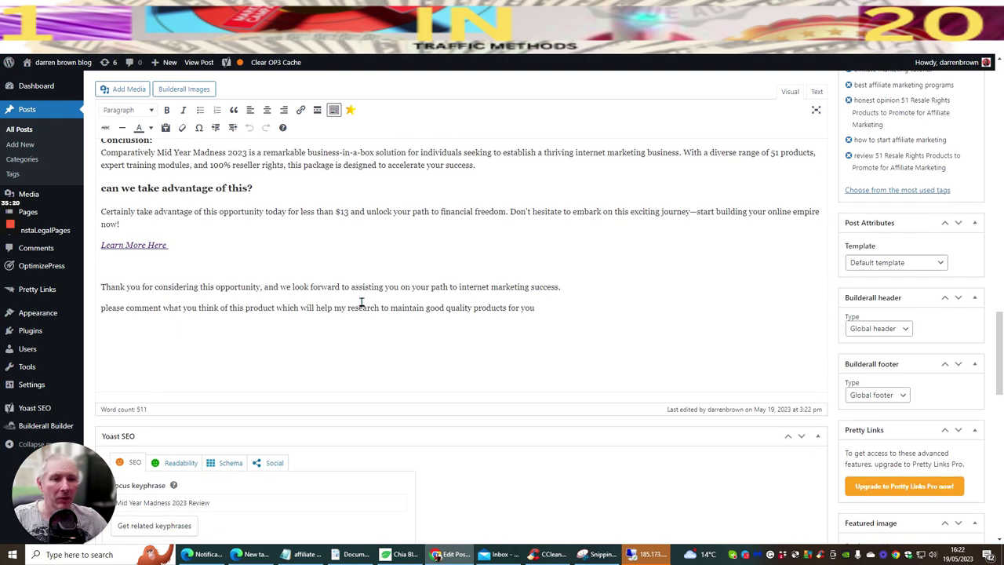
pyautogui.scroll(2, 361, 303)
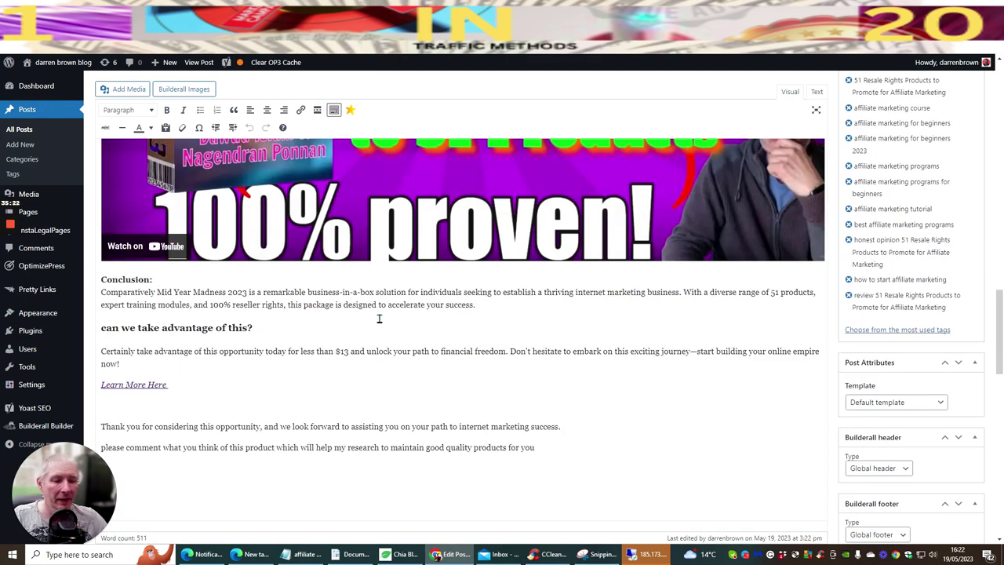
pyautogui.scroll(8, 379, 318)
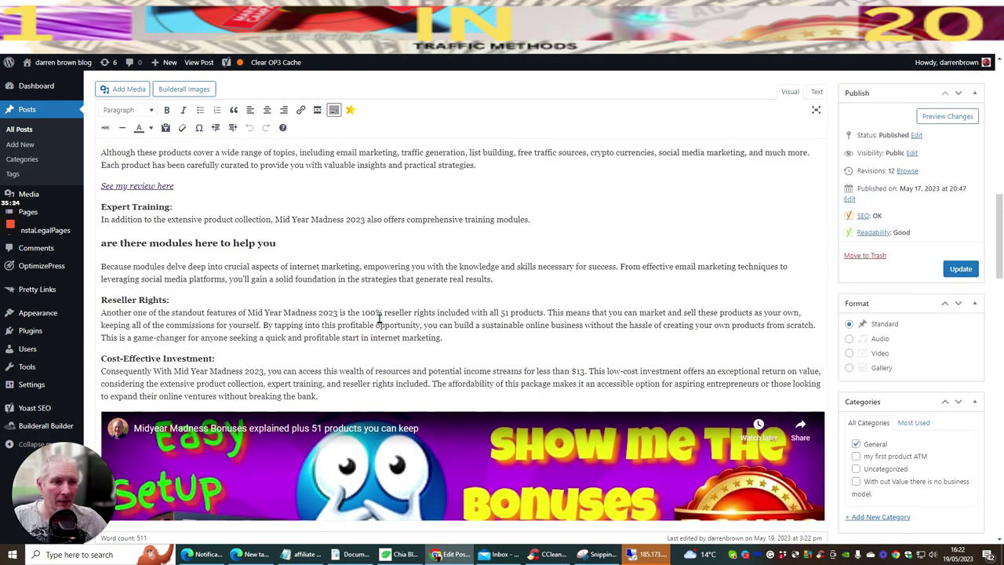
# Copy "generally" from Yoast's transition words list and insert it before "By tapping into this profitable opportunity" under Reseller Rights
pyautogui.click(263, 325)
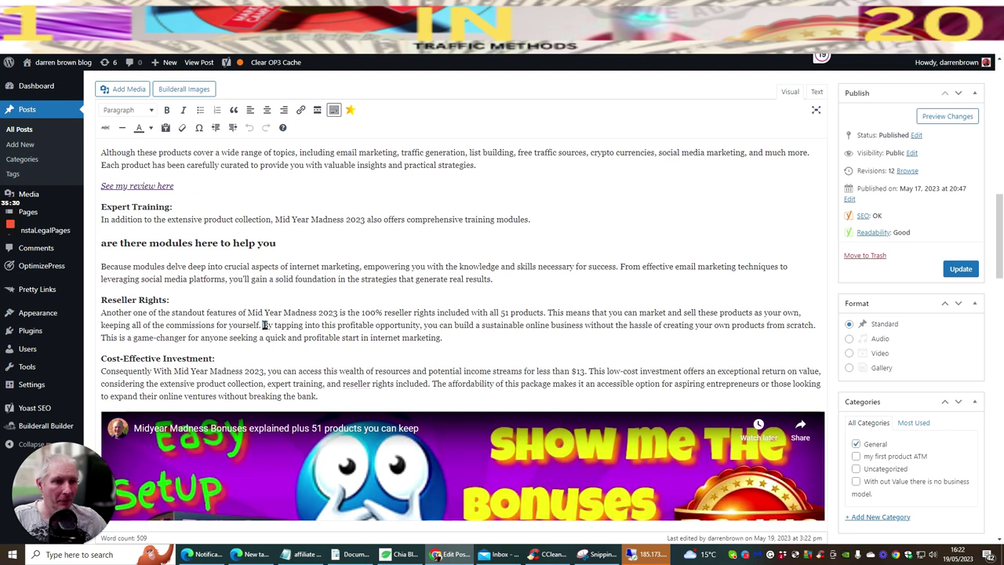
pyautogui.hotkey('ctrl', 'Tab')
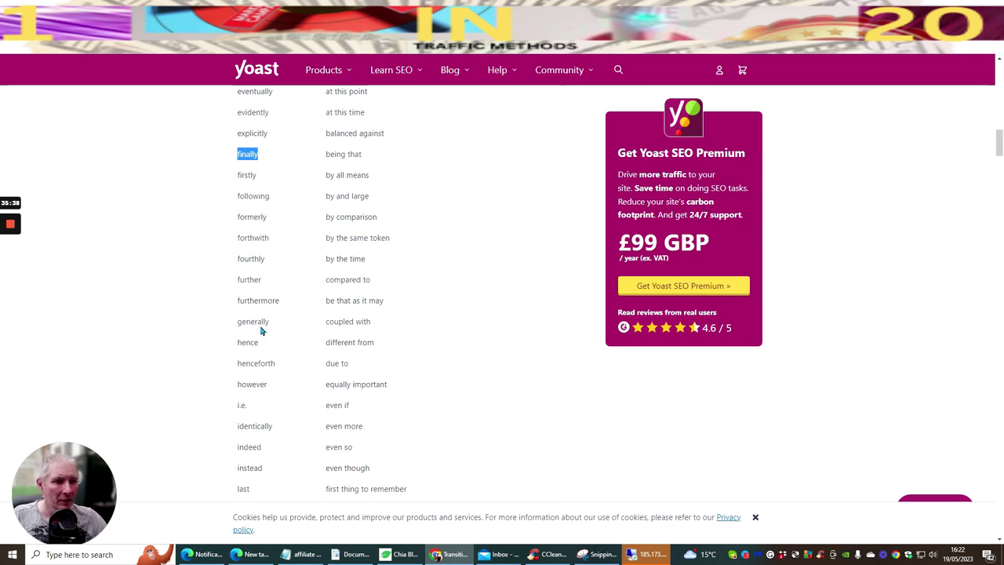
pyautogui.moveTo(268, 321)
pyautogui.mouseDown()
pyautogui.moveTo(231, 323)
pyautogui.moveTo(284, 327)
pyautogui.mouseUp()
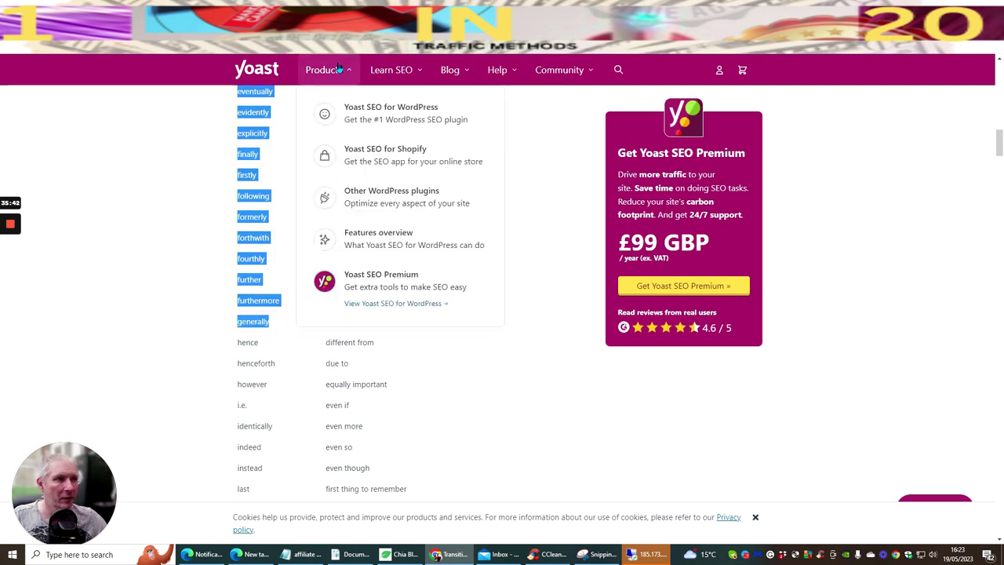
pyautogui.moveTo(269, 322); pyautogui.dragTo(237, 322)
pyautogui.rightClick(237, 321)
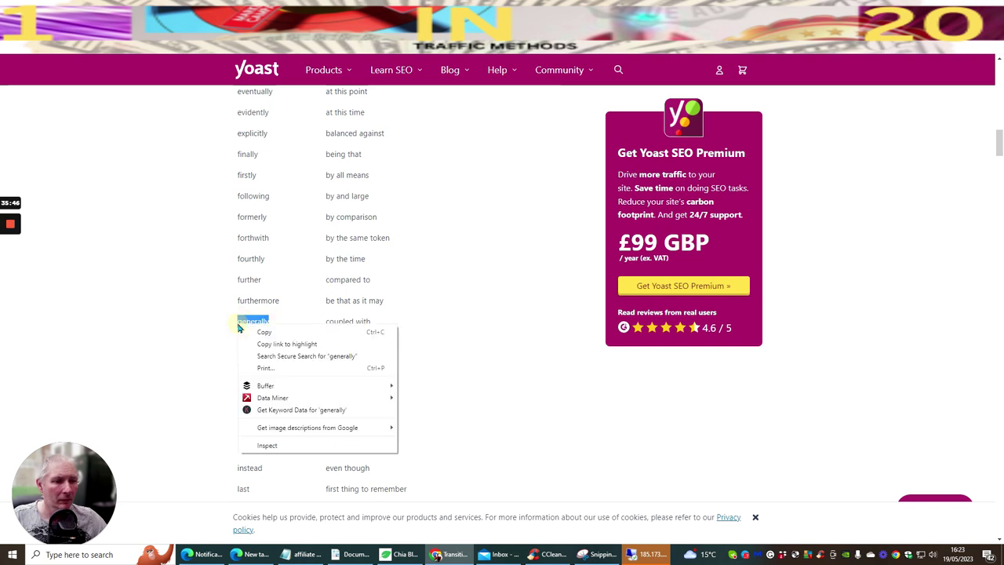
pyautogui.click(255, 330)
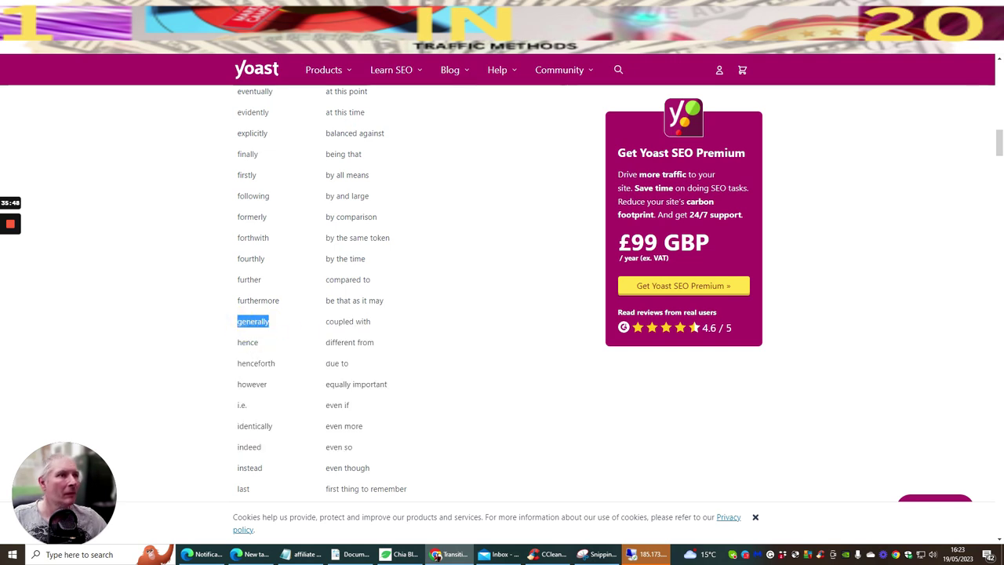
pyautogui.hotkey('ctrl', 'Tab')
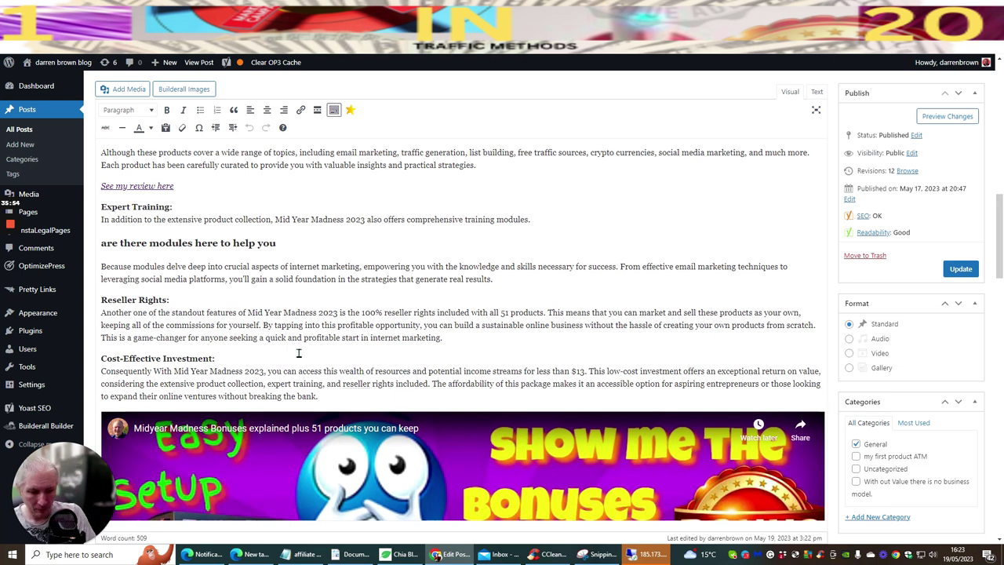
pyautogui.hotkey('ctrl', 'v')
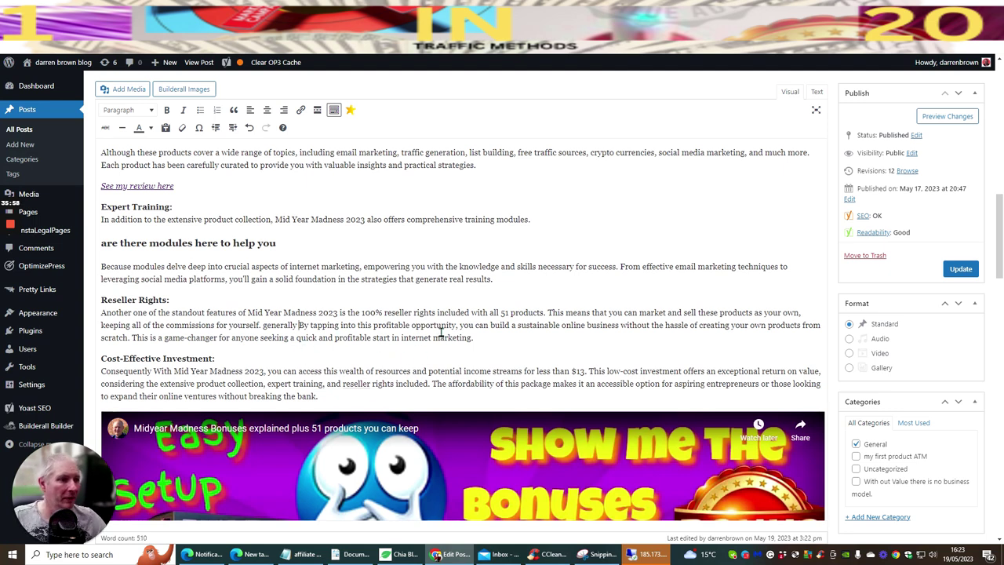
# Delete "The" before "affordability of this package" under Cost-Effective Investment and return to Yoast's transition words list
pyautogui.scroll(-2, 486, 286)
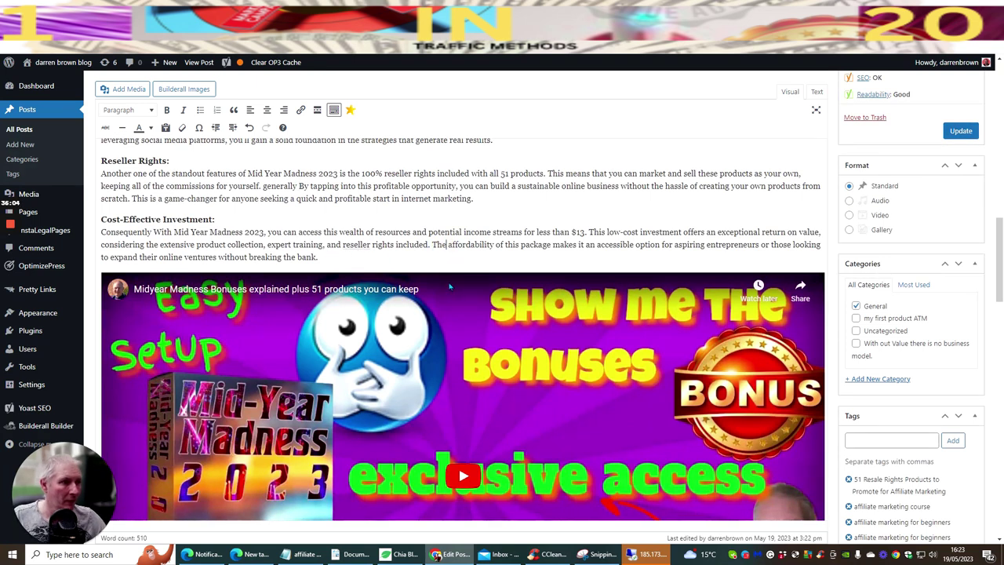
pyautogui.doubleClick(442, 244)
pyautogui.press('Delete')
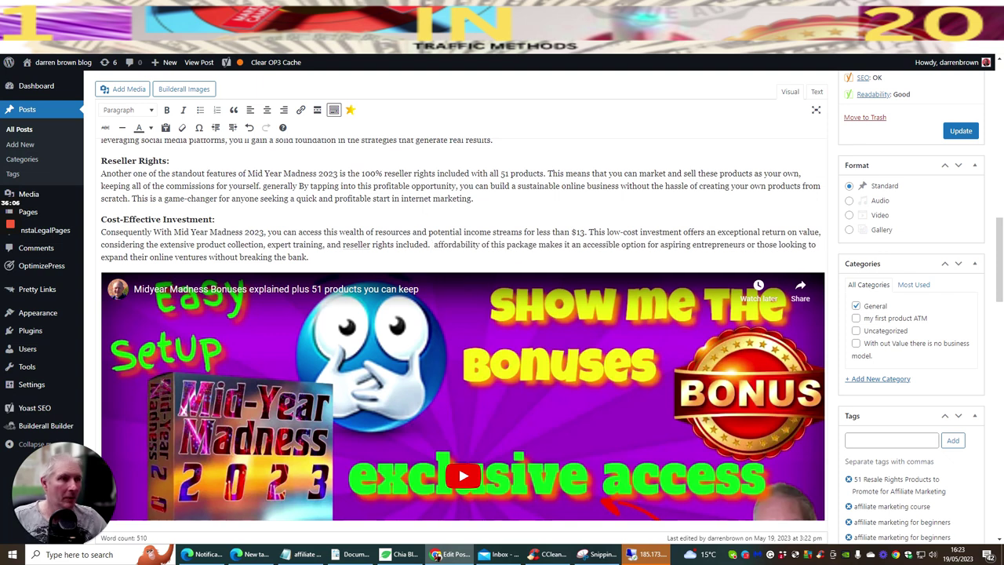
pyautogui.hotkey('ctrl', 'Tab')
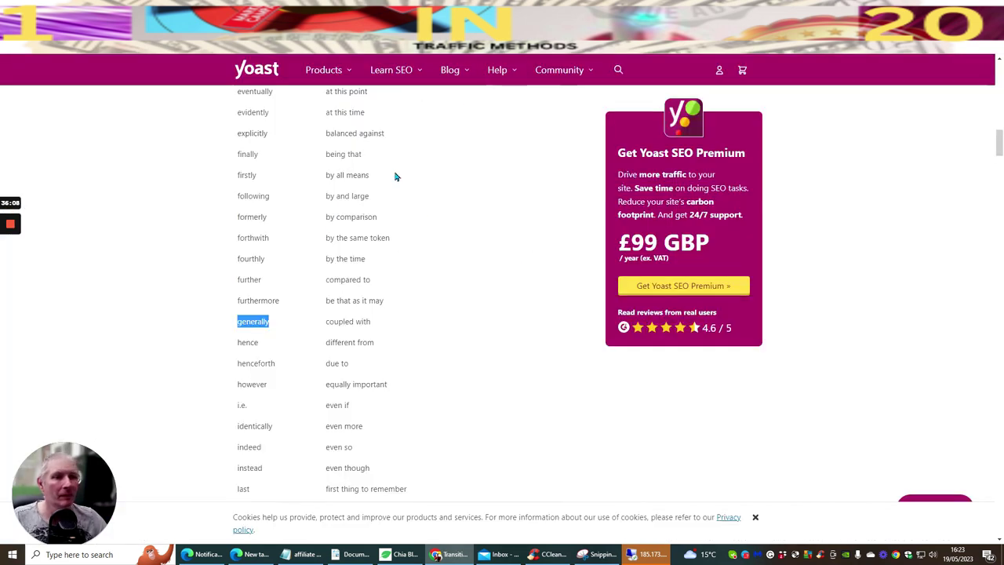
pyautogui.moveTo(286, 302); pyautogui.dragTo(236, 302)
pyautogui.rightClick(264, 306)
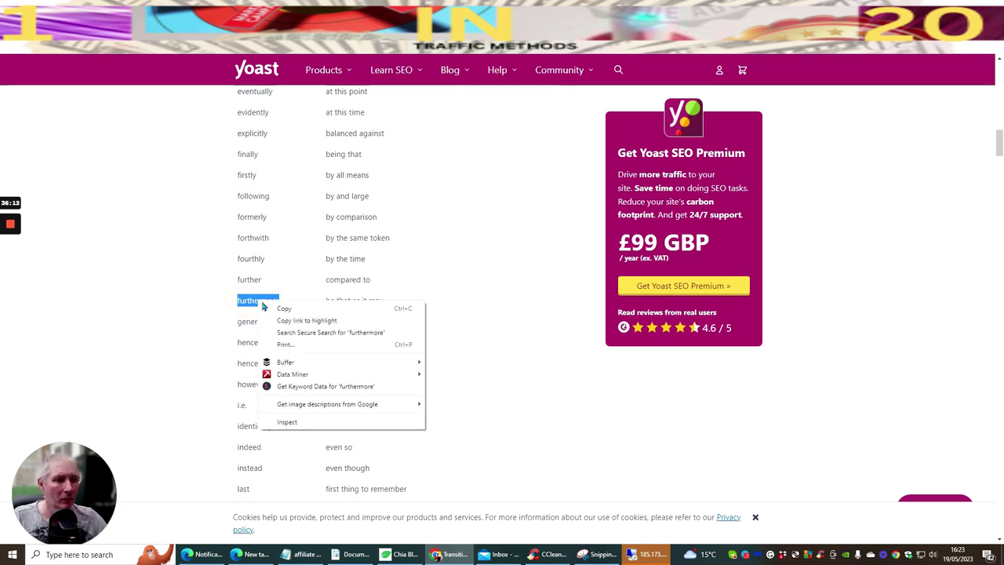
pyautogui.click(290, 299)
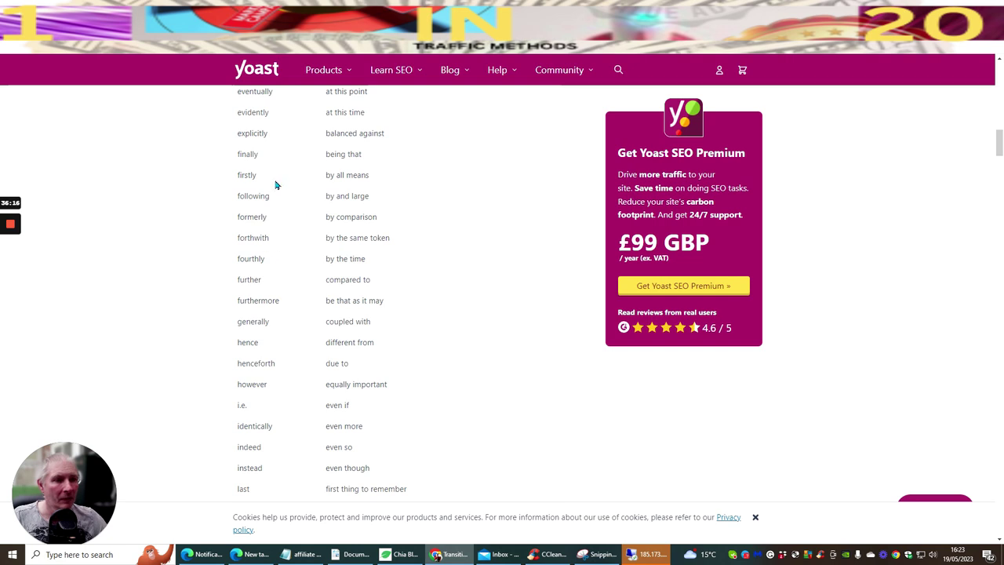
# Copy "evidently" from the list, insert it before "affordability of this package" under Cost-Effective Investment and update the post
pyautogui.click(272, 115)
pyautogui.doubleClick(270, 114)
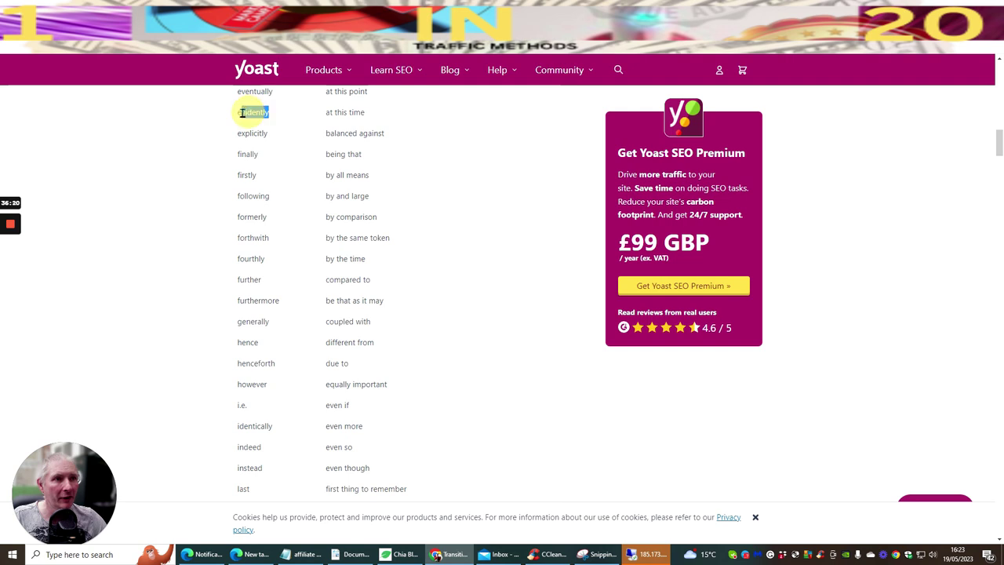
pyautogui.rightClick(252, 118)
pyautogui.click(255, 124)
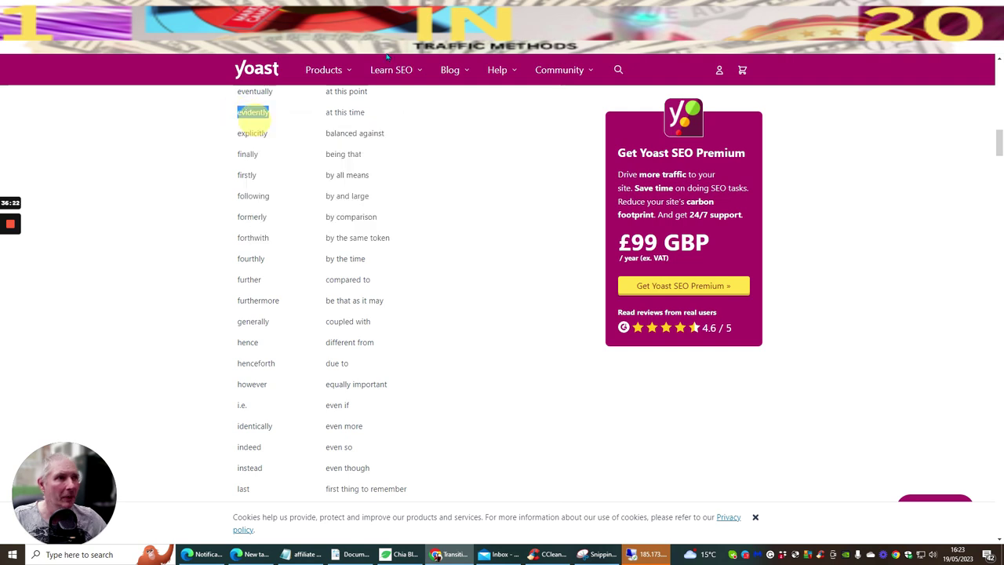
pyautogui.hotkey('ctrl', 'Tab')
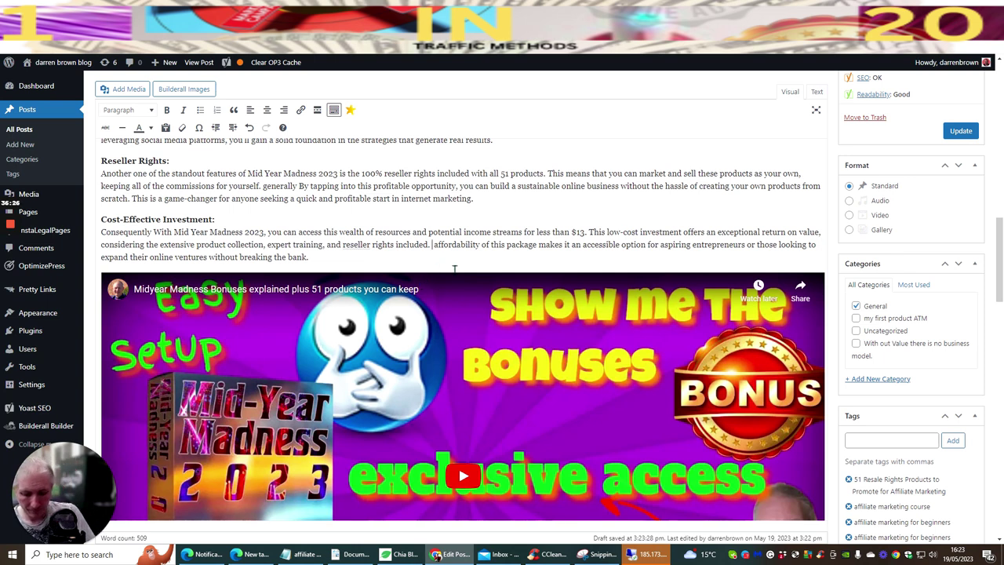
pyautogui.hotkey('ctrl', 'v')
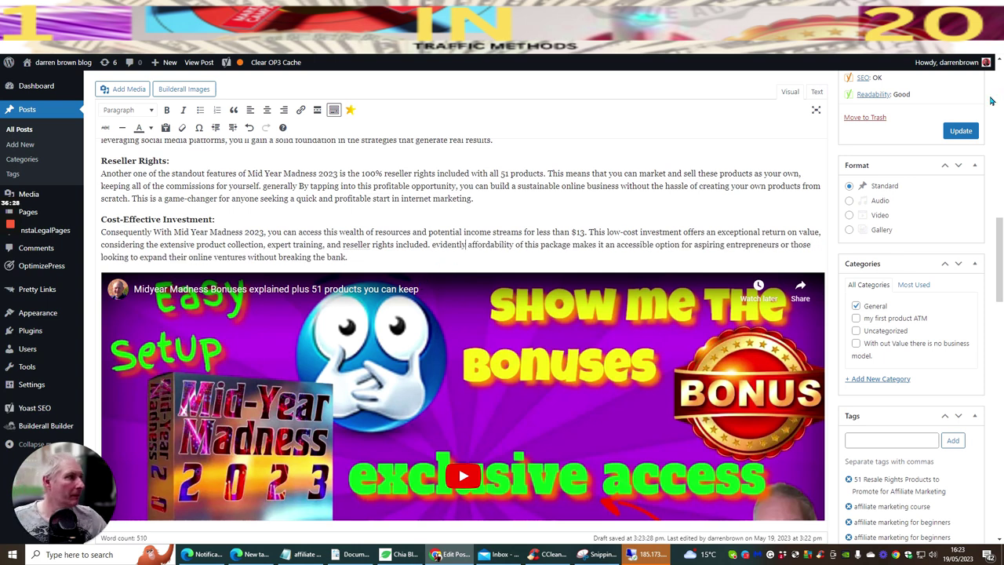
pyautogui.click(961, 130)
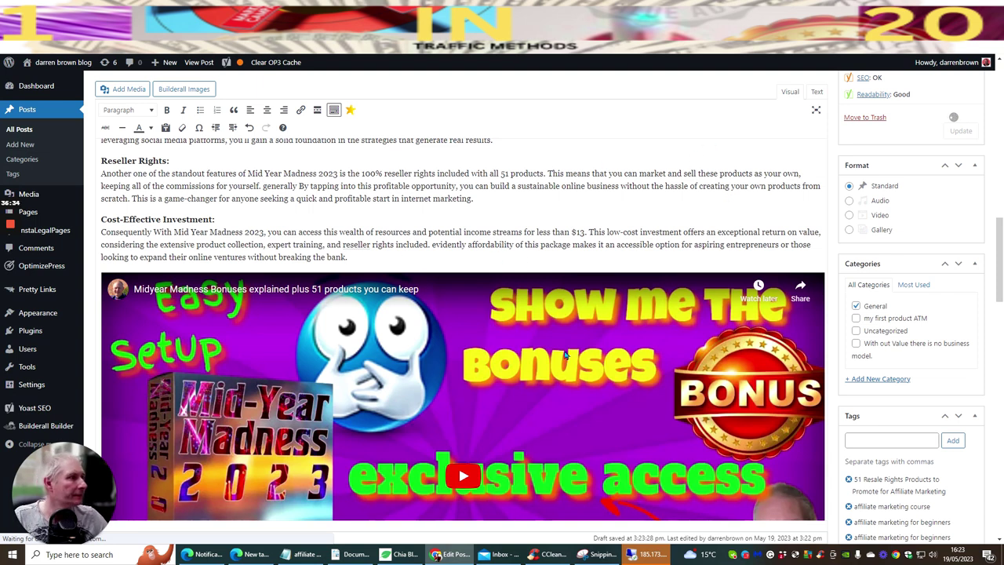
# Scan the updated post down to the Yoast SEO section and examine its readability analysis, including the transition words result
pyautogui.scroll(2, 597, 307)
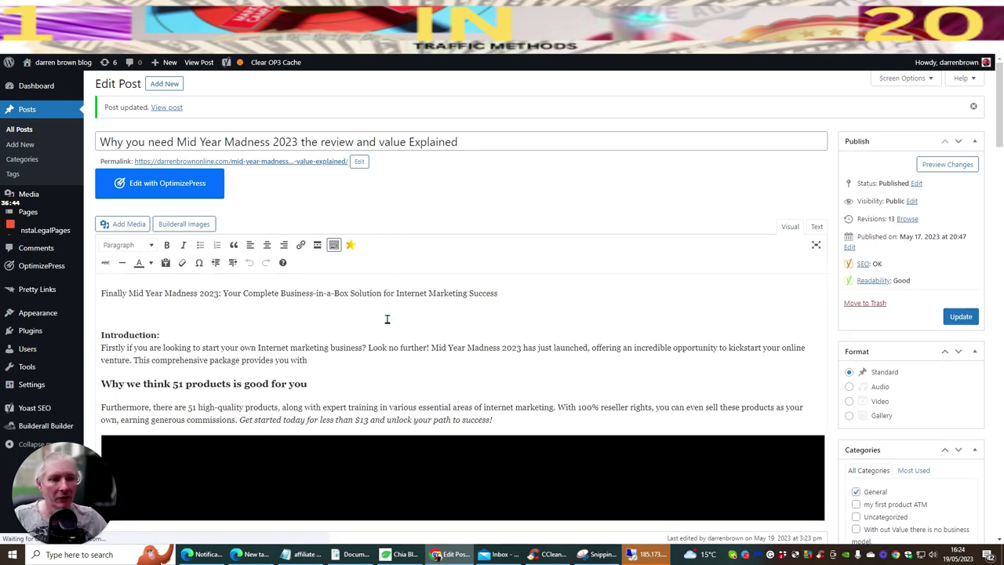
pyautogui.scroll(-5, 386, 321)
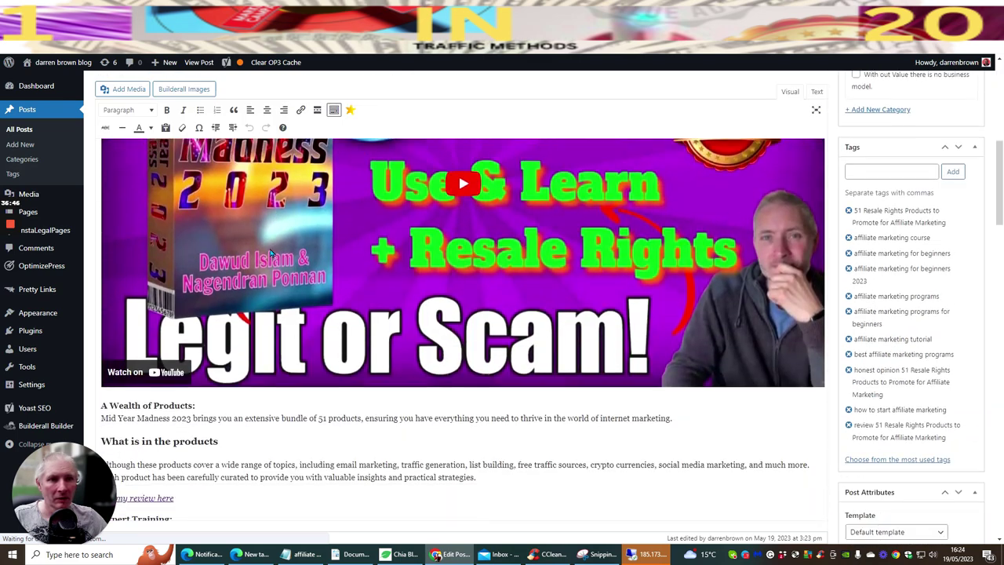
pyautogui.scroll(-10, 269, 254)
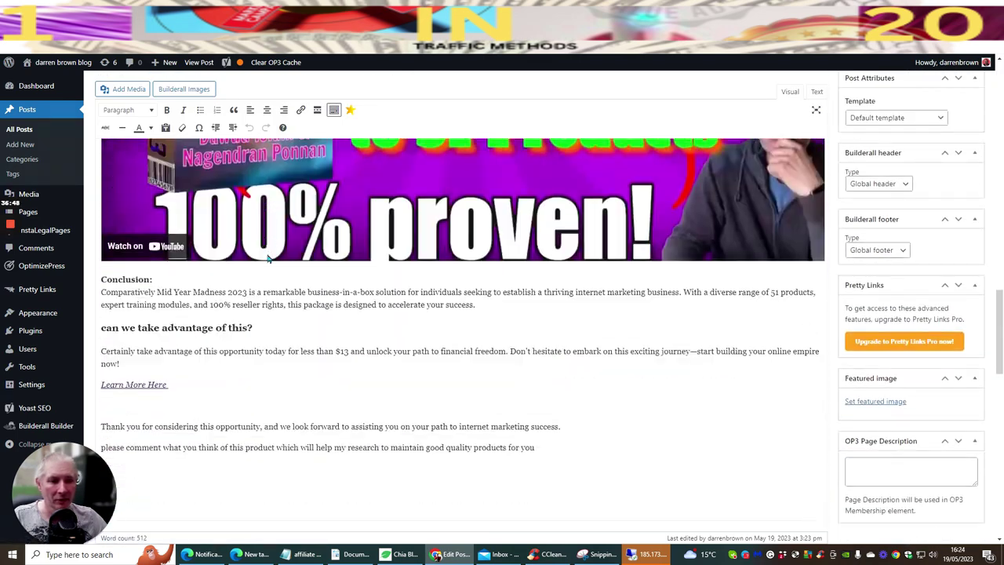
pyautogui.scroll(-12, 268, 259)
pyautogui.scroll(6, 267, 258)
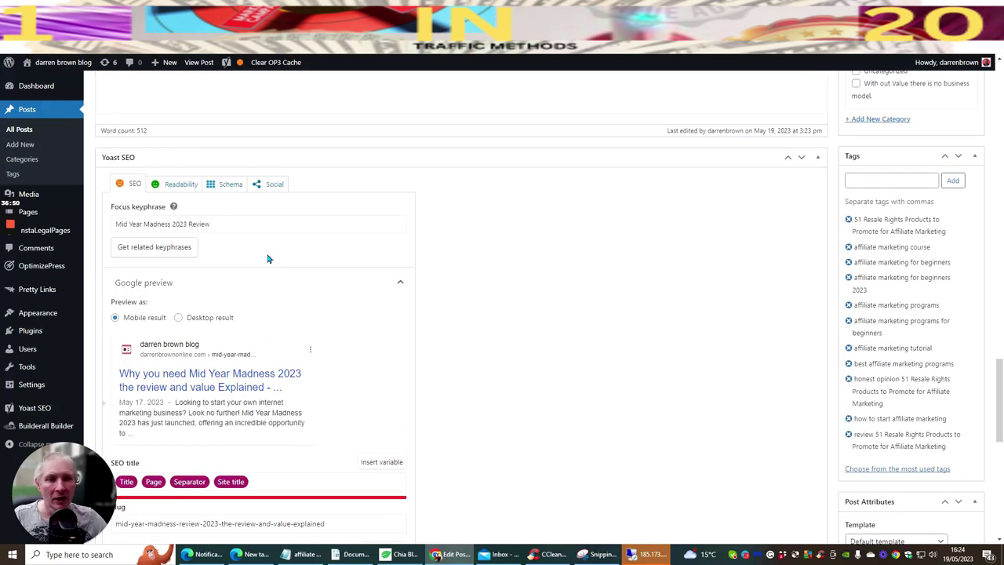
pyautogui.scroll(4, 268, 258)
pyautogui.scroll(-3, 267, 259)
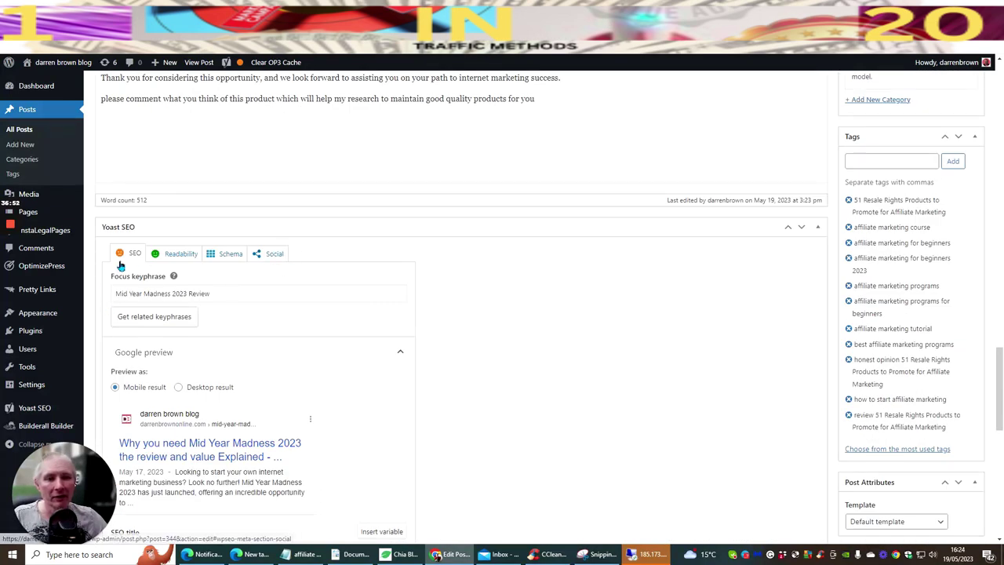
pyautogui.click(172, 263)
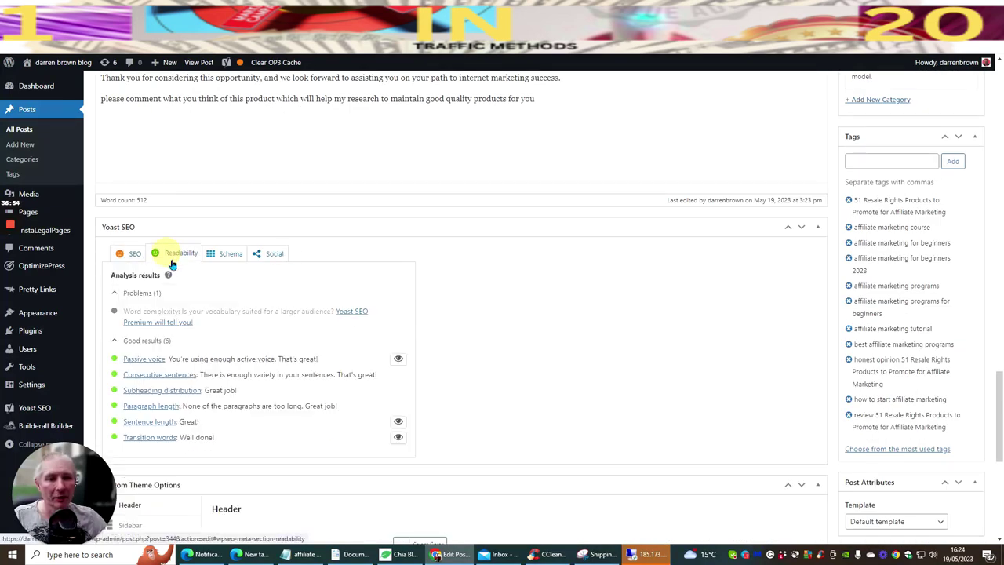
pyautogui.scroll(-3, 328, 296)
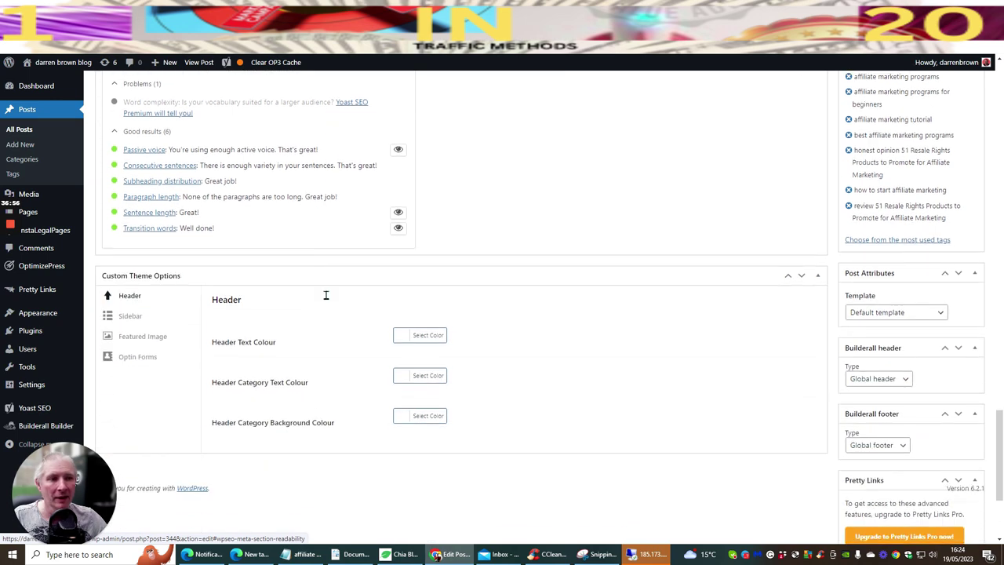
pyautogui.scroll(1, 326, 295)
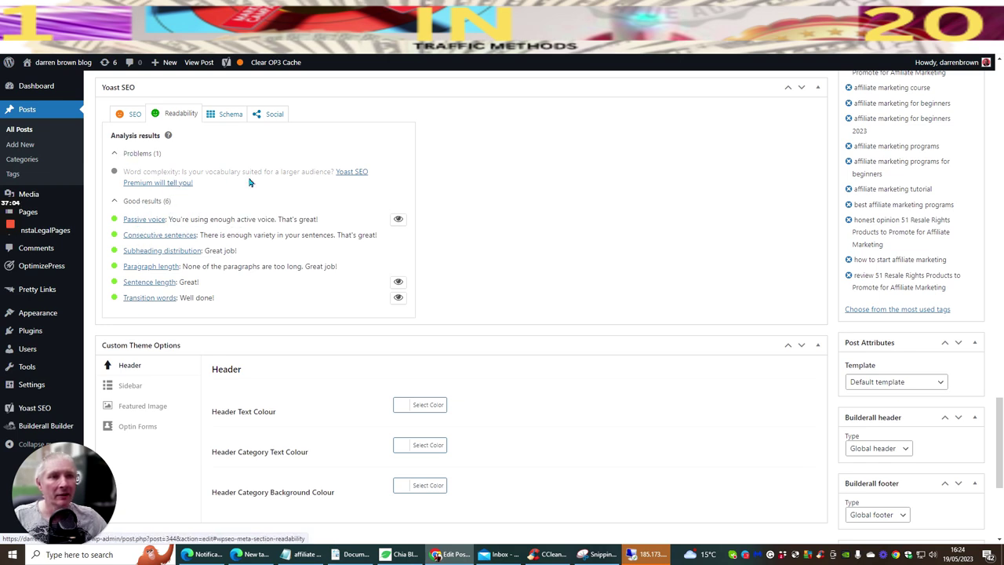
# Collapse the readability problems group and view Yoast's SEO, Schema and Social settings for the post
pyautogui.click(138, 154)
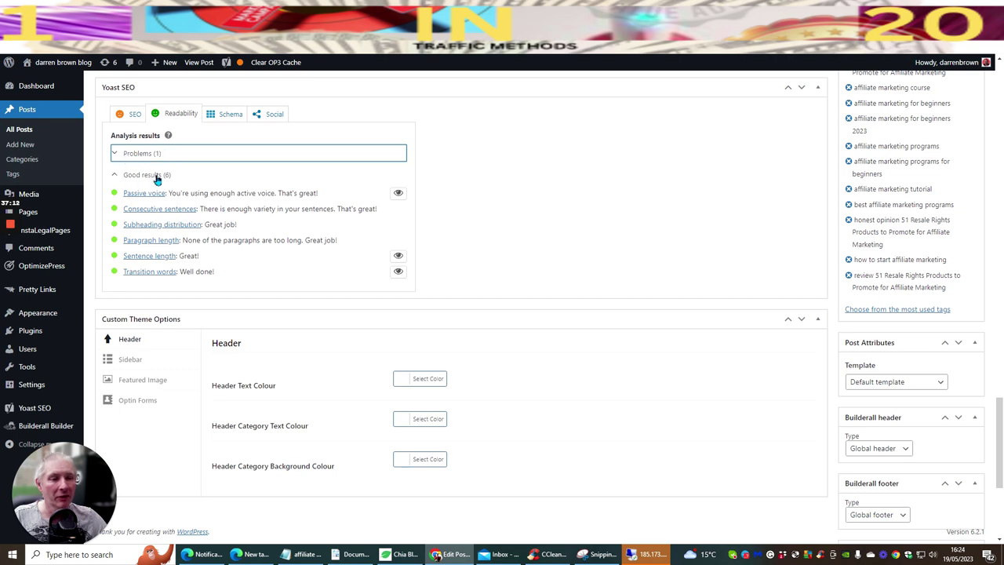
pyautogui.click(129, 115)
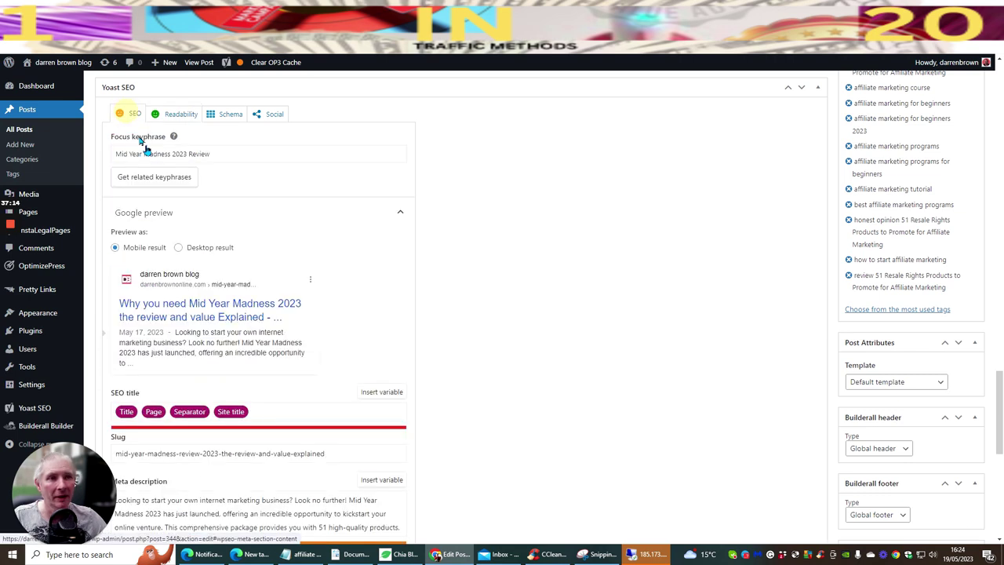
pyautogui.click(216, 114)
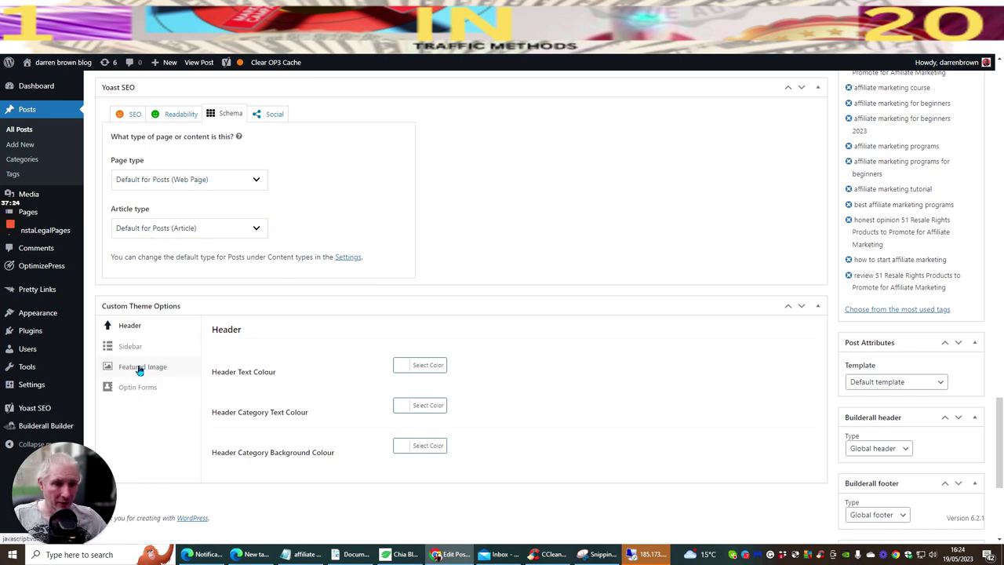
pyautogui.click(266, 114)
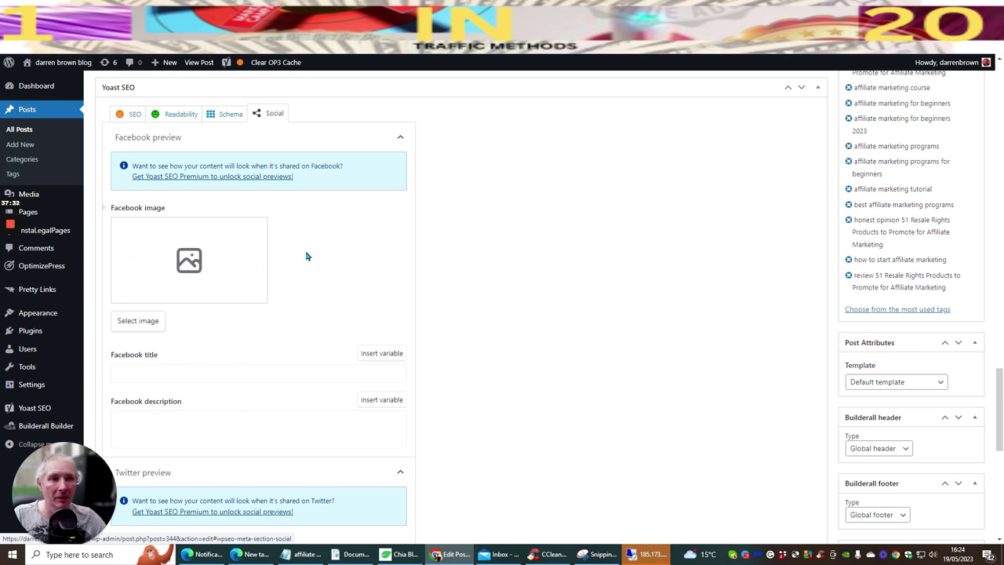
# Review the post's Yoast SEO settings down to Insights, and expand and collapse the related keyphrase section
pyautogui.click(131, 115)
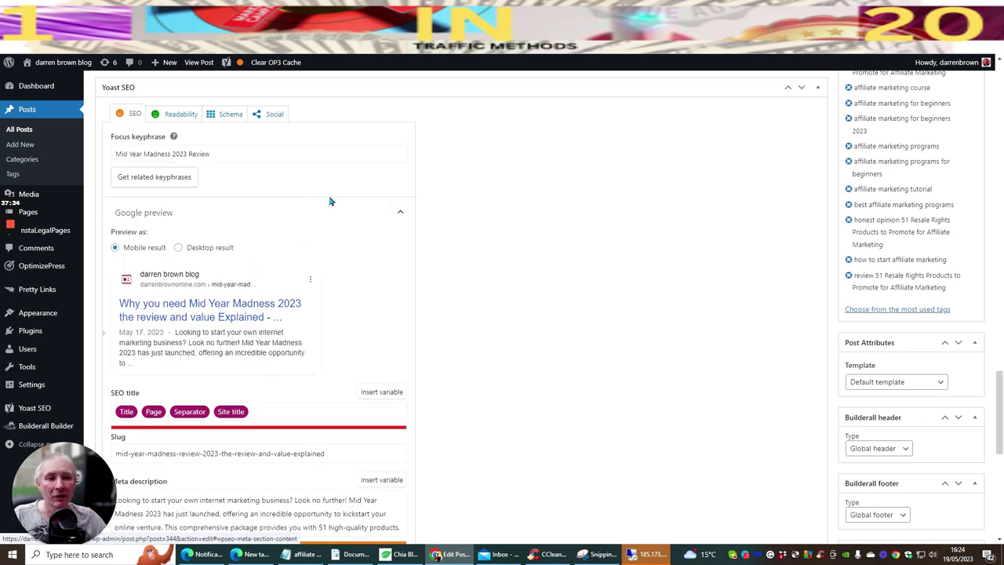
pyautogui.scroll(-5, 329, 223)
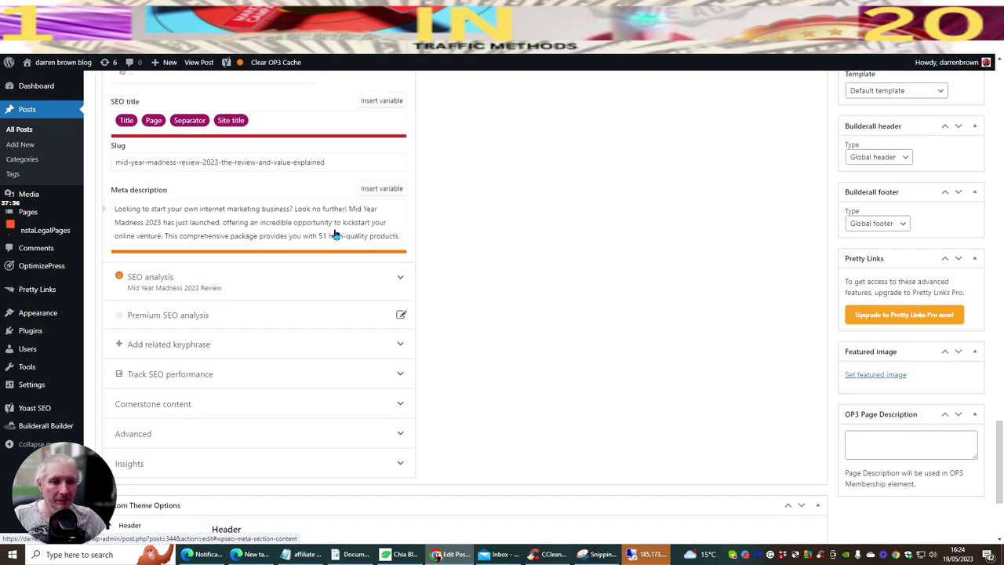
pyautogui.scroll(1, 335, 233)
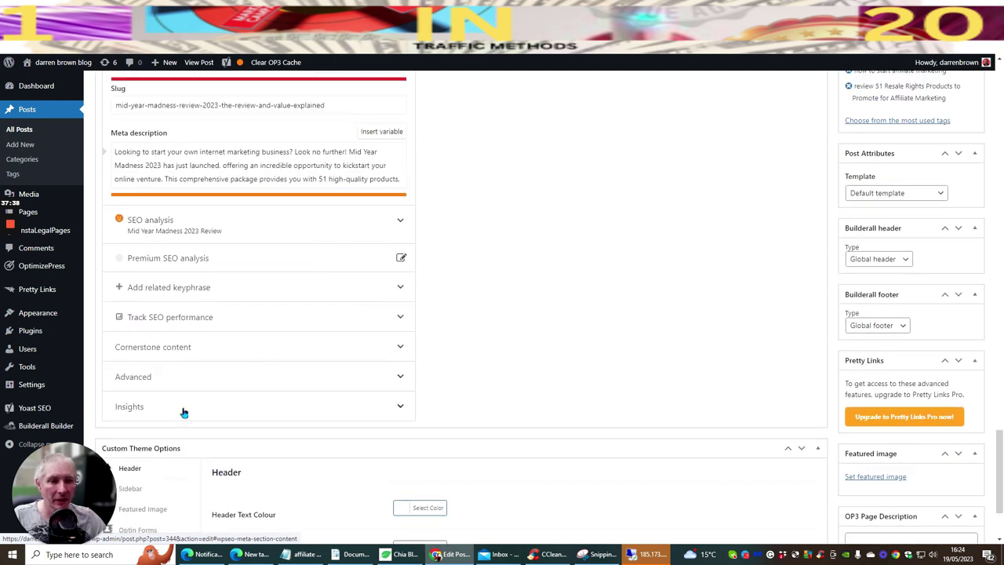
pyautogui.click(198, 286)
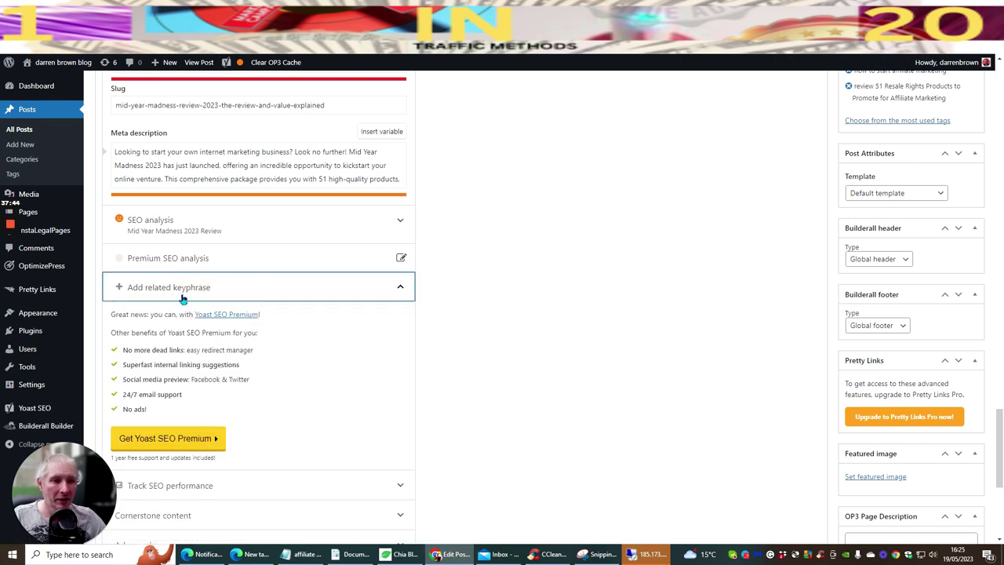
pyautogui.click(214, 282)
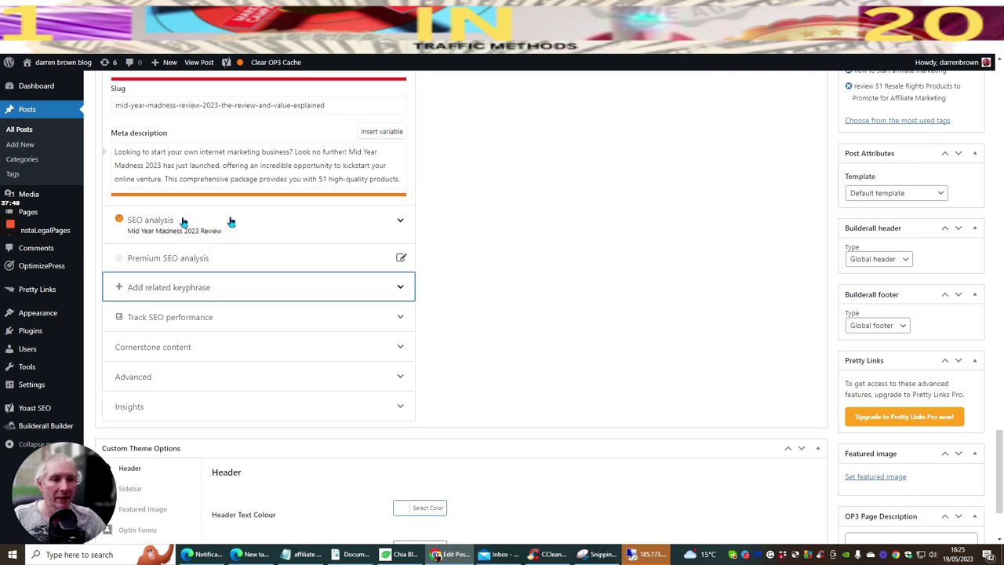
# Expand the SEO analysis, open Yoast's advice on the missing images problem and return to the post editor
pyautogui.click(259, 221)
pyautogui.scroll(-2, 265, 233)
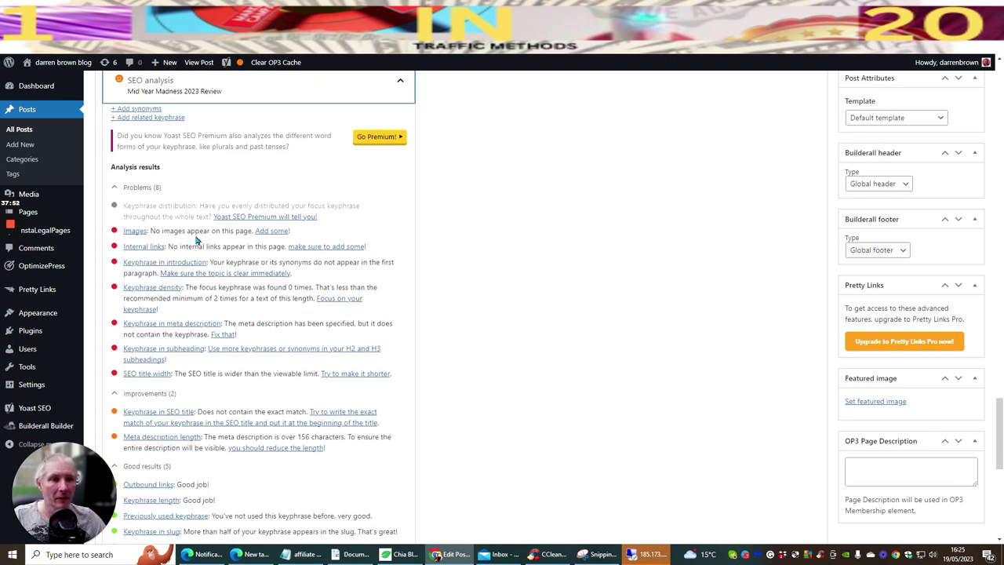
pyautogui.click(265, 232)
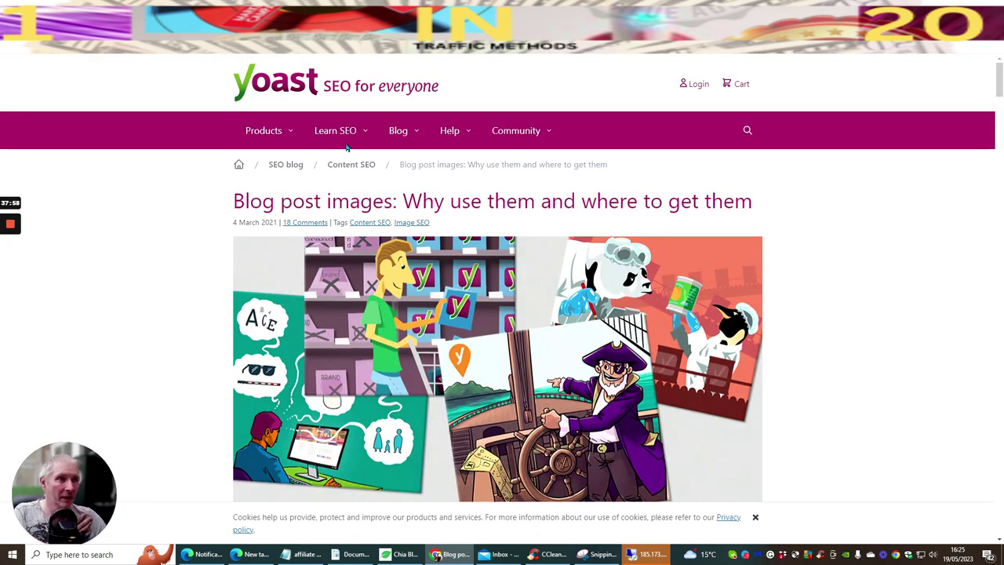
pyautogui.hotkey('ctrl', 'w')
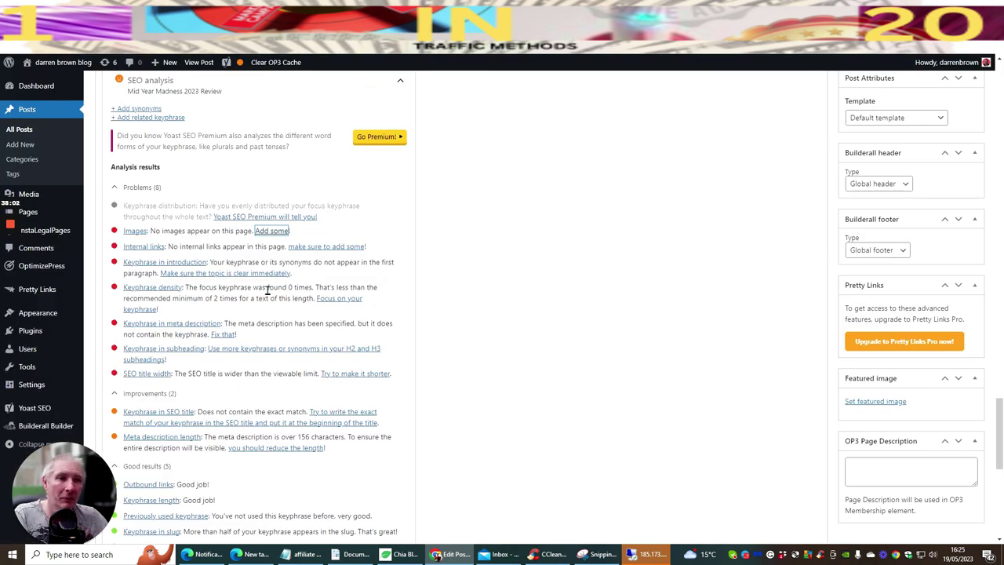
# Check the post's readability results in Yoast again and return to its SEO settings
pyautogui.scroll(2, 243, 377)
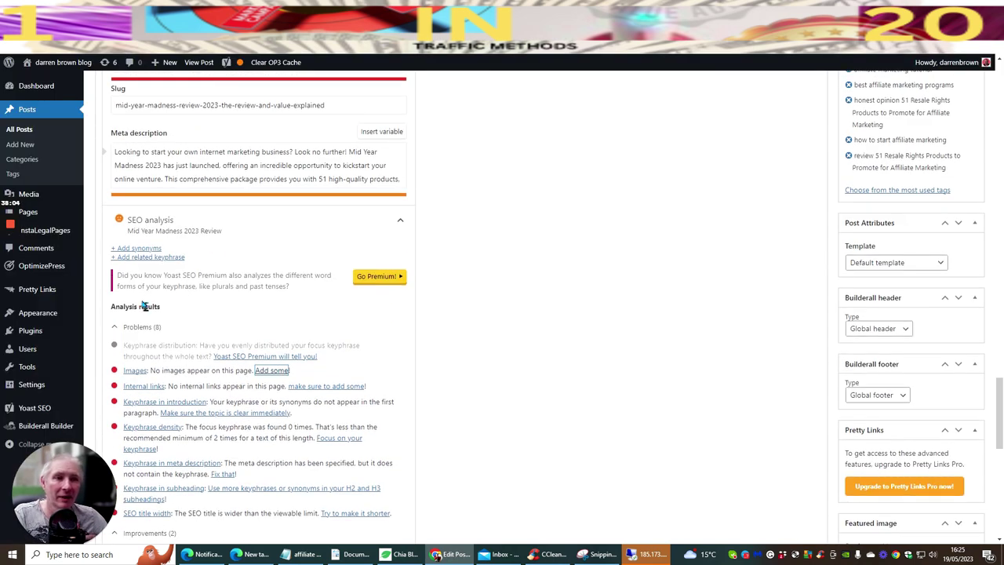
pyautogui.scroll(6, 196, 334)
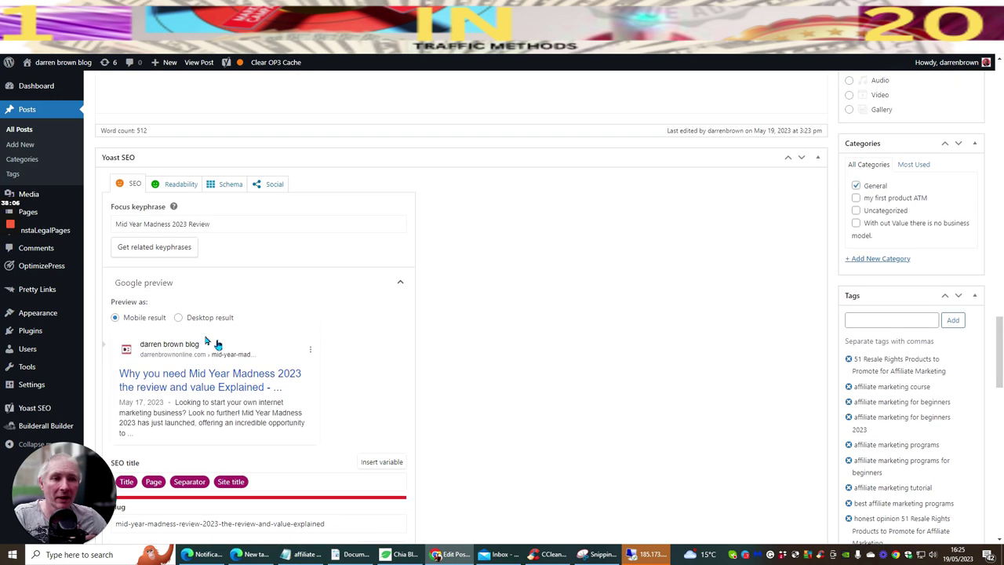
pyautogui.click(171, 185)
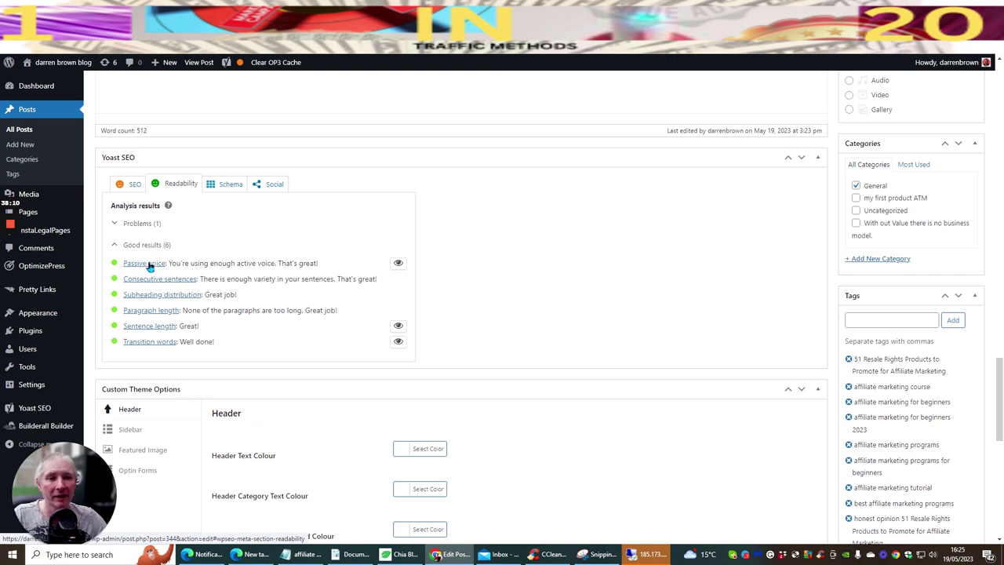
pyautogui.click(122, 186)
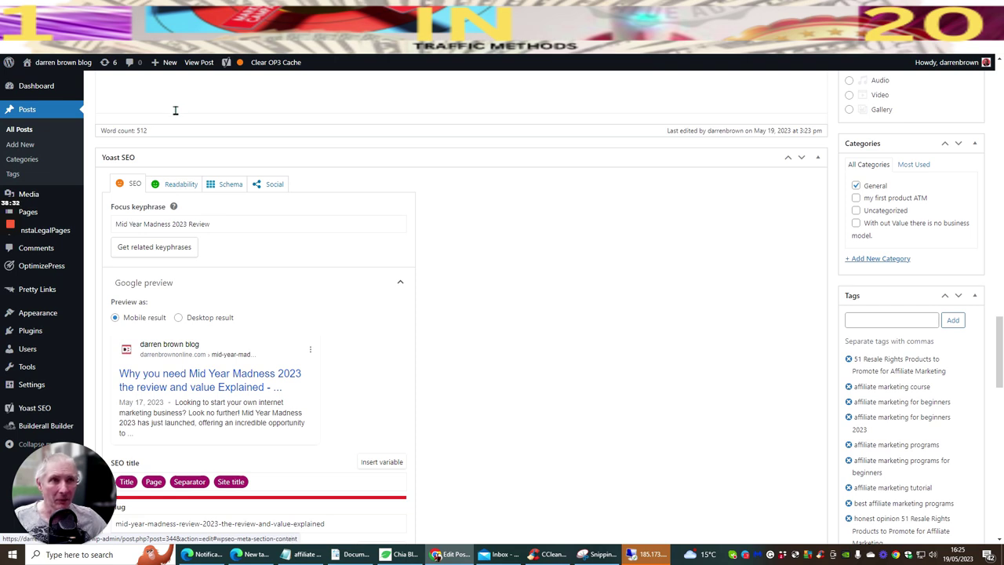
pyautogui.moveTo(226, 65)
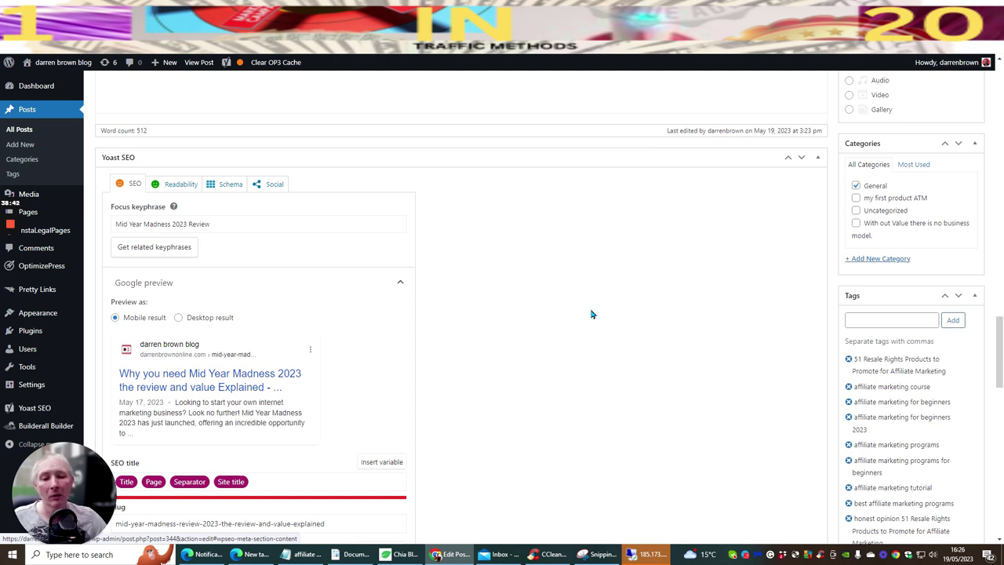
# Switch to Medium and start a new story titled "what the heck is mid year madness"
pyautogui.hotkey('ctrl', 'Tab')
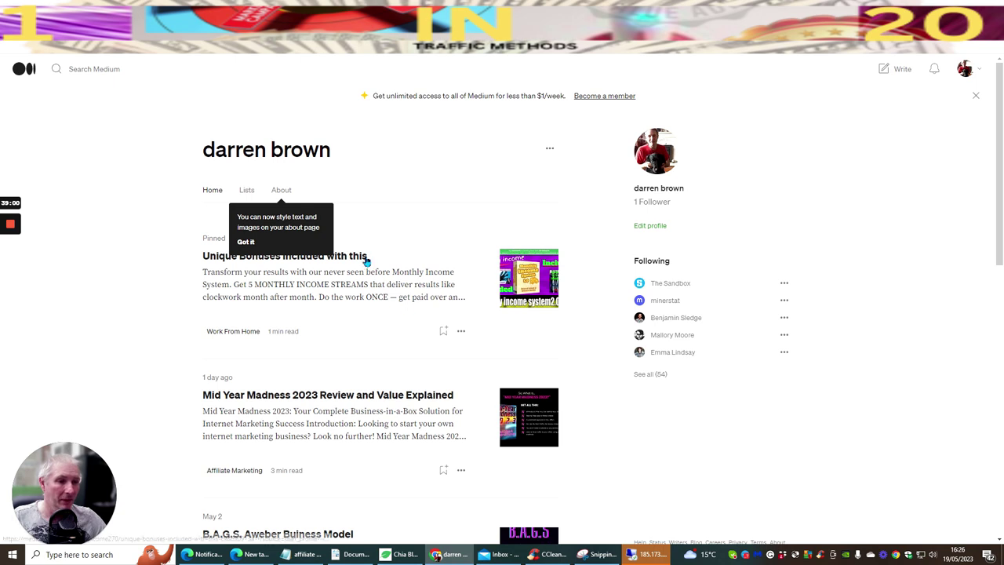
pyautogui.click(899, 72)
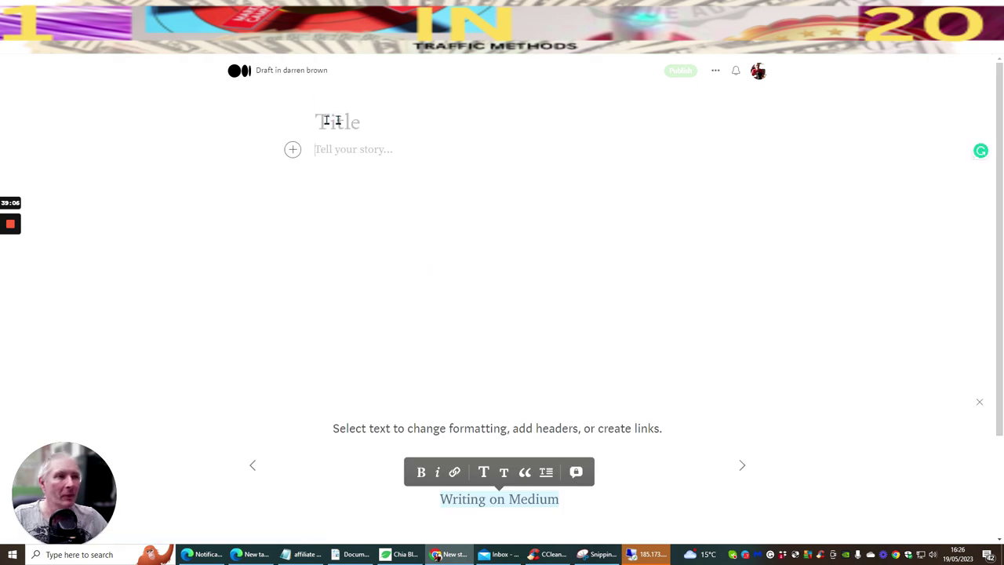
pyautogui.click(349, 117)
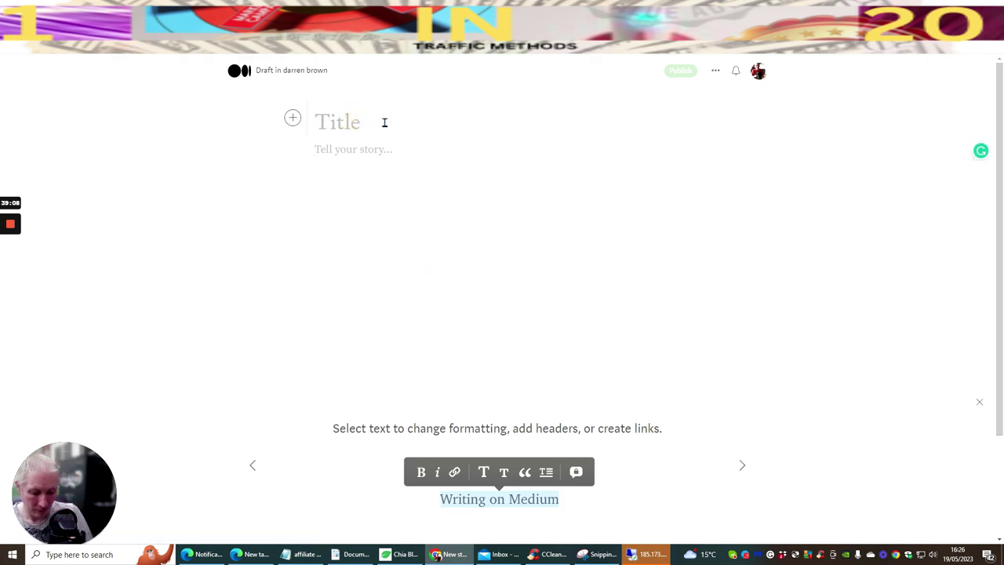
pyautogui.write('w')
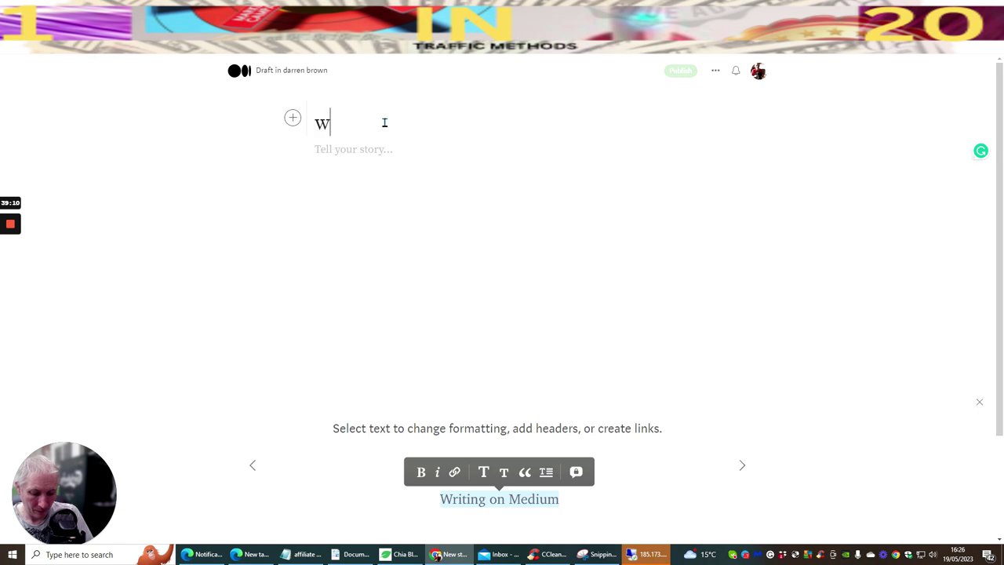
pyautogui.write('hat the heck ')
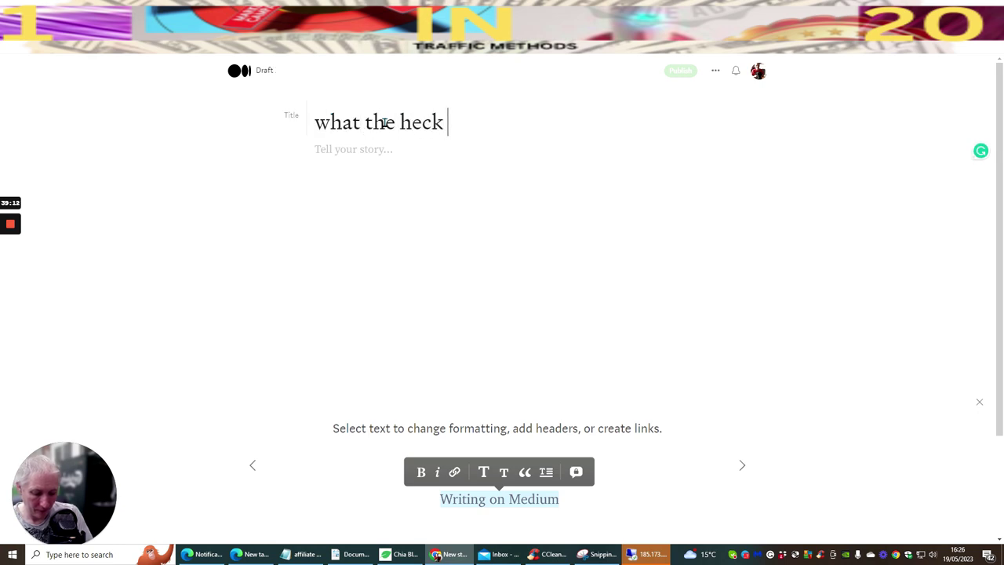
pyautogui.write('is mid ye')
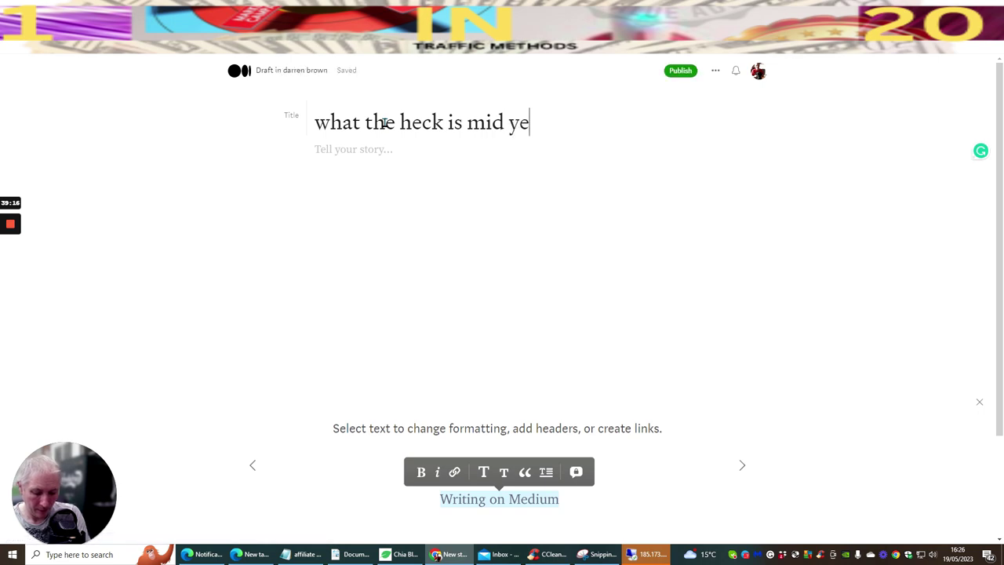
pyautogui.write('ar madness')
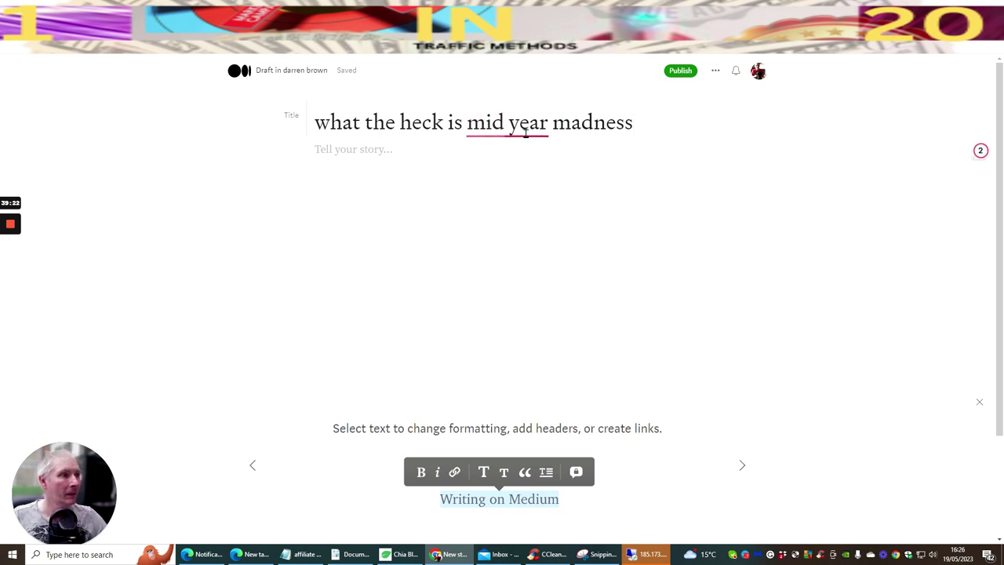
pyautogui.click(331, 147)
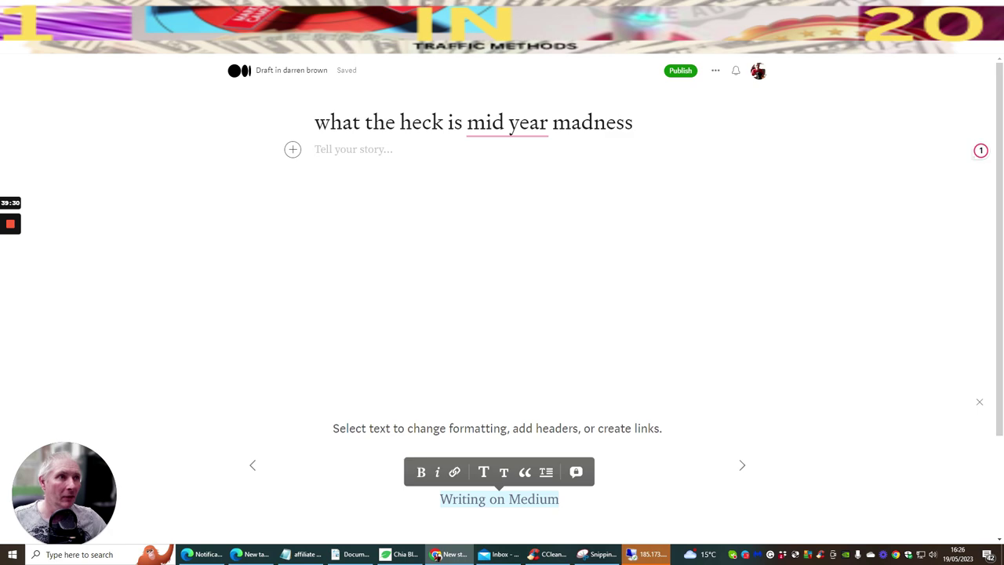
# Copy the WordPress post's title "Why you need Mid Year Madness 2023 the review and value Explained" and return to the Medium draft
pyautogui.hotkey('ctrl', 'Tab')
pyautogui.scroll(-9, 343, 222)
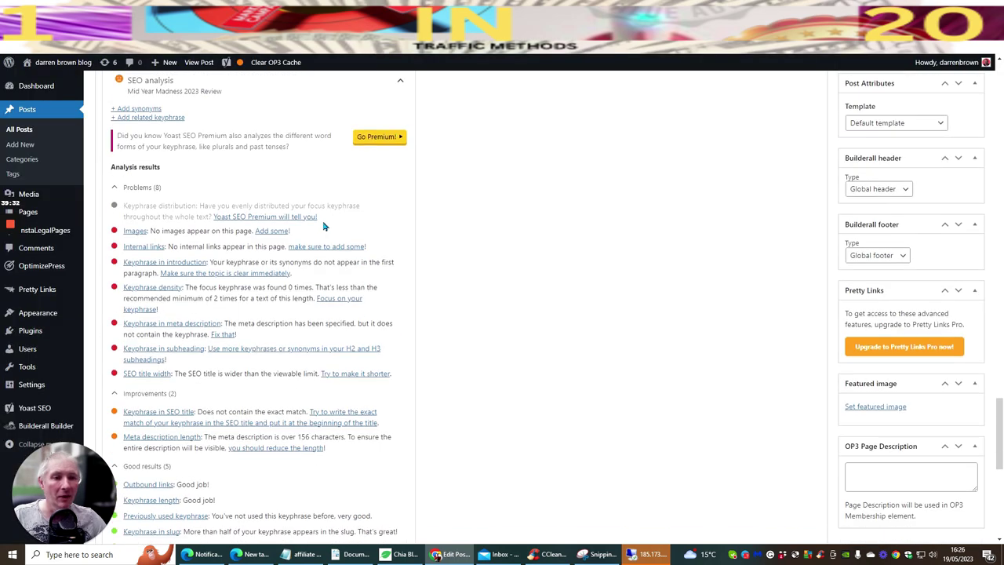
pyautogui.scroll(15, 324, 227)
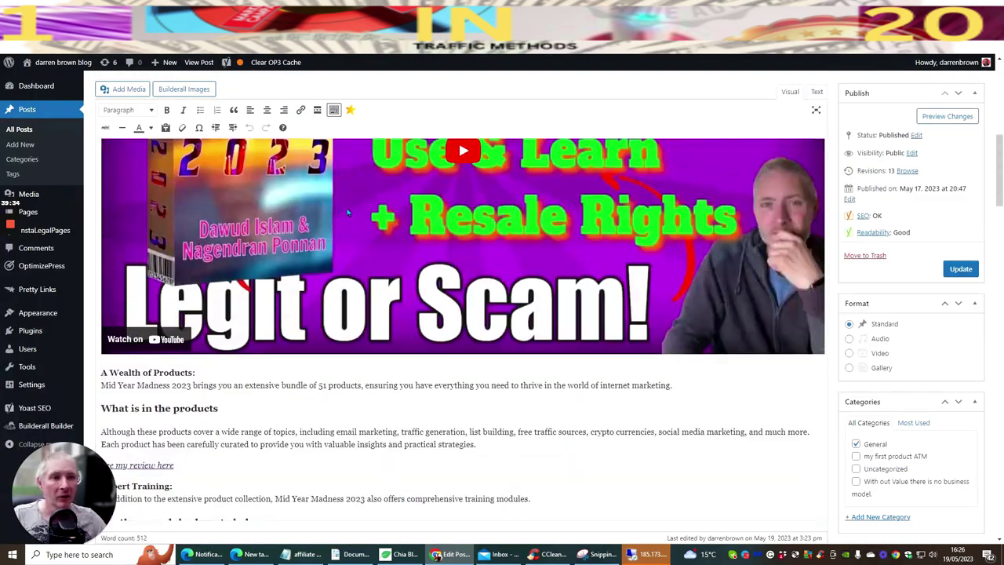
pyautogui.scroll(10, 351, 205)
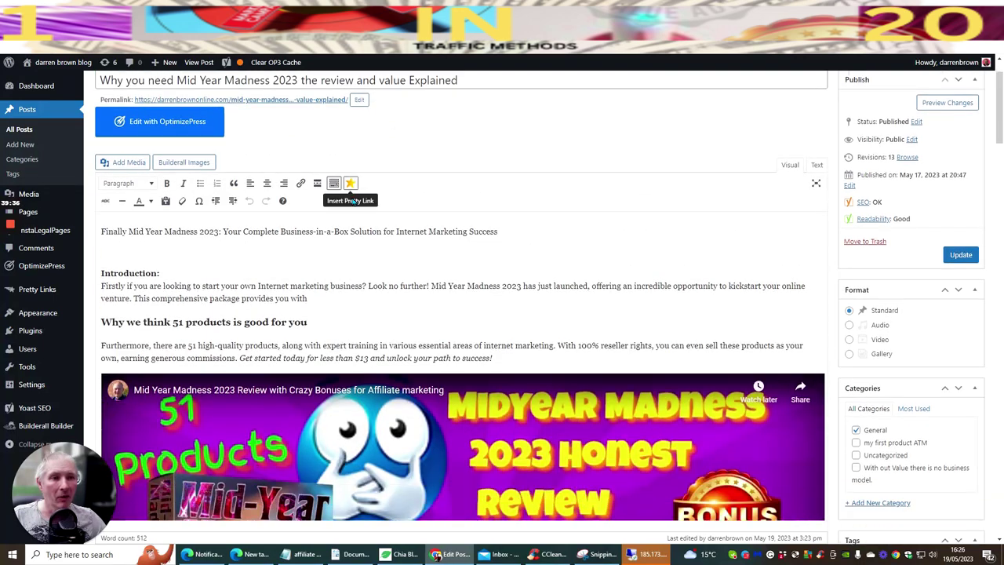
pyautogui.scroll(2, 106, 225)
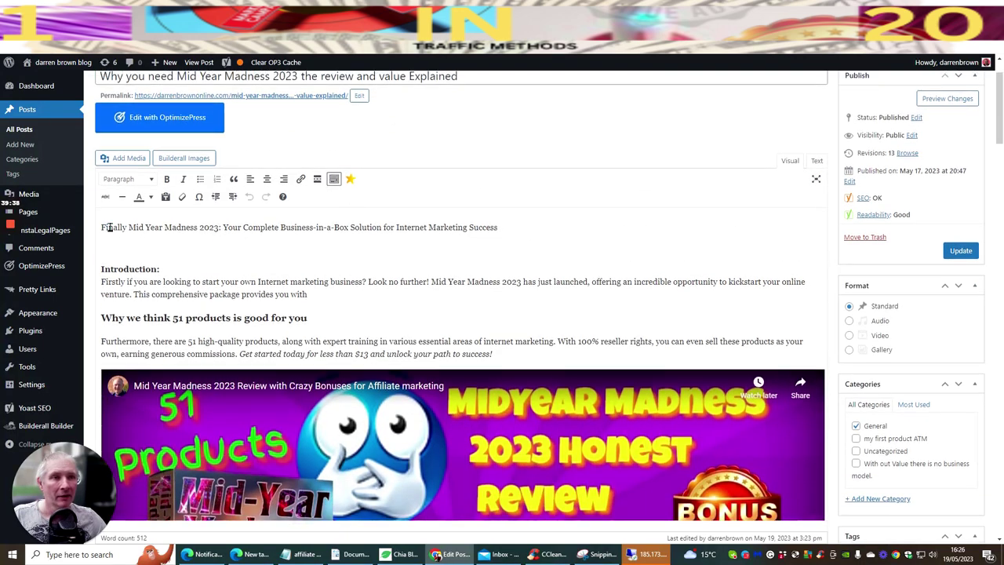
pyautogui.moveTo(98, 142); pyautogui.dragTo(452, 141)
pyautogui.hotkey('ctrl', 'c')
pyautogui.rightClick(449, 142)
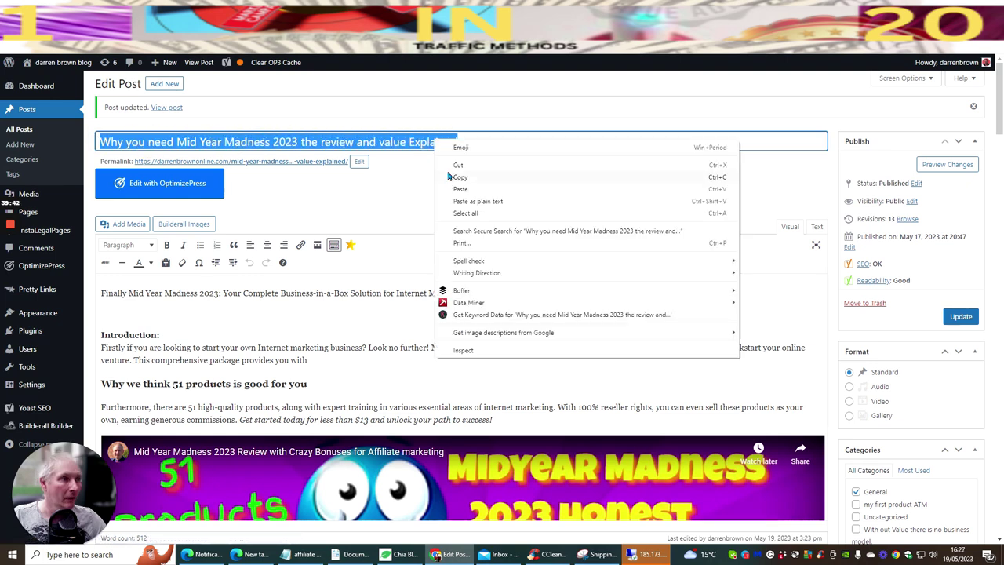
pyautogui.click(459, 177)
pyautogui.hotkey('ctrl', 'Tab')
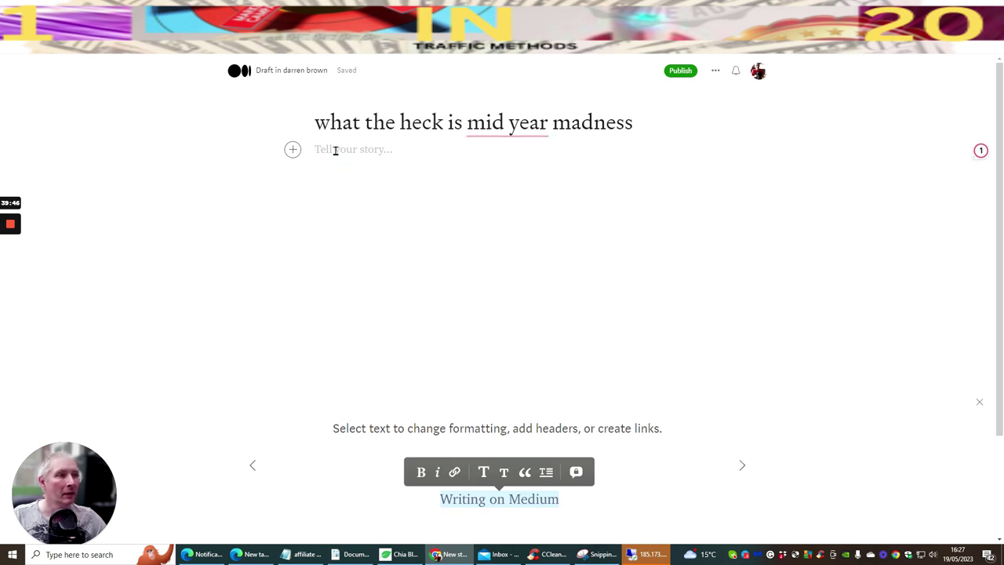
# Start adding an image below the story's title and look through the Downloads folder for a suitable Mid Year Madness picture
pyautogui.click(291, 149)
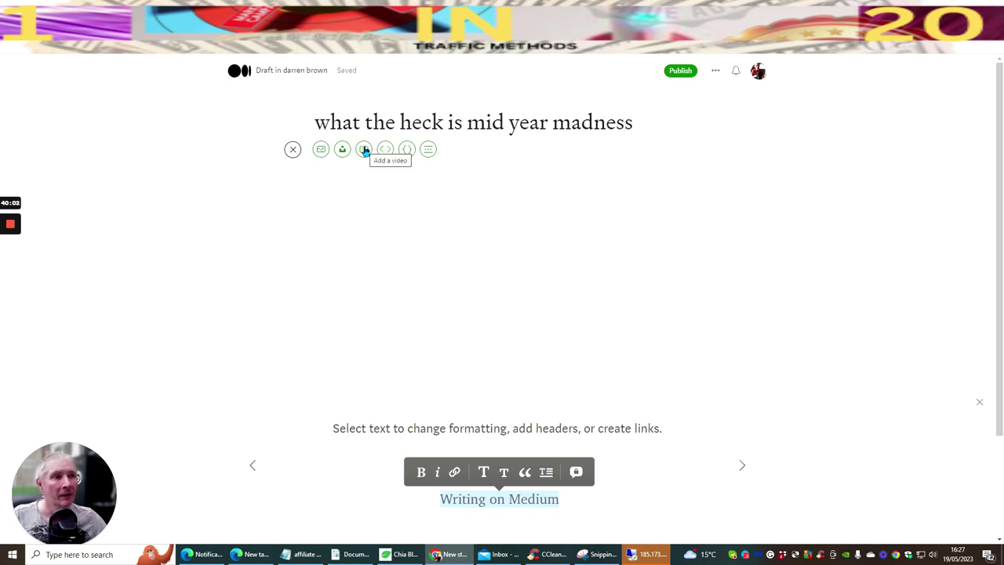
pyautogui.click(320, 150)
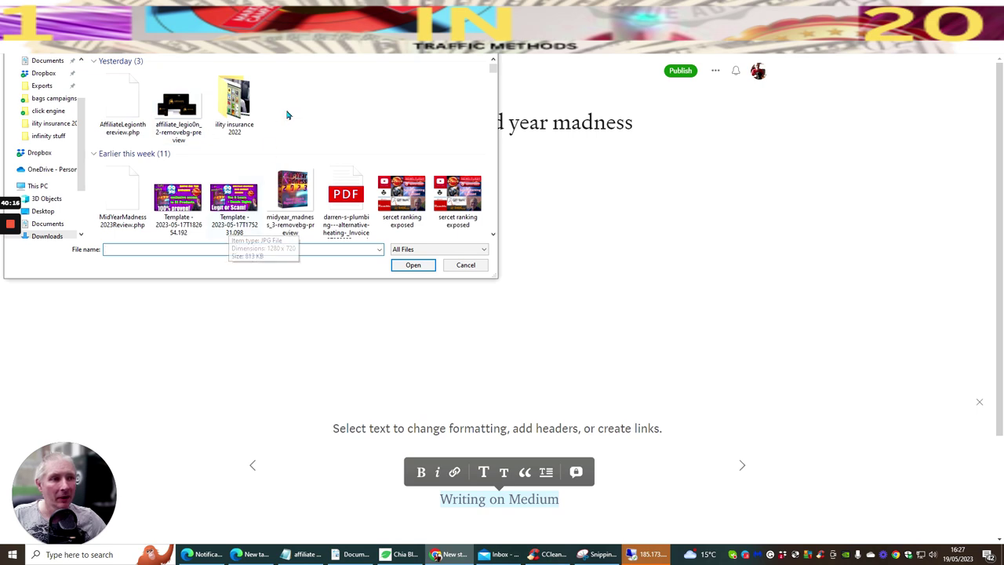
pyautogui.scroll(-2, 287, 116)
pyautogui.scroll(3, 287, 115)
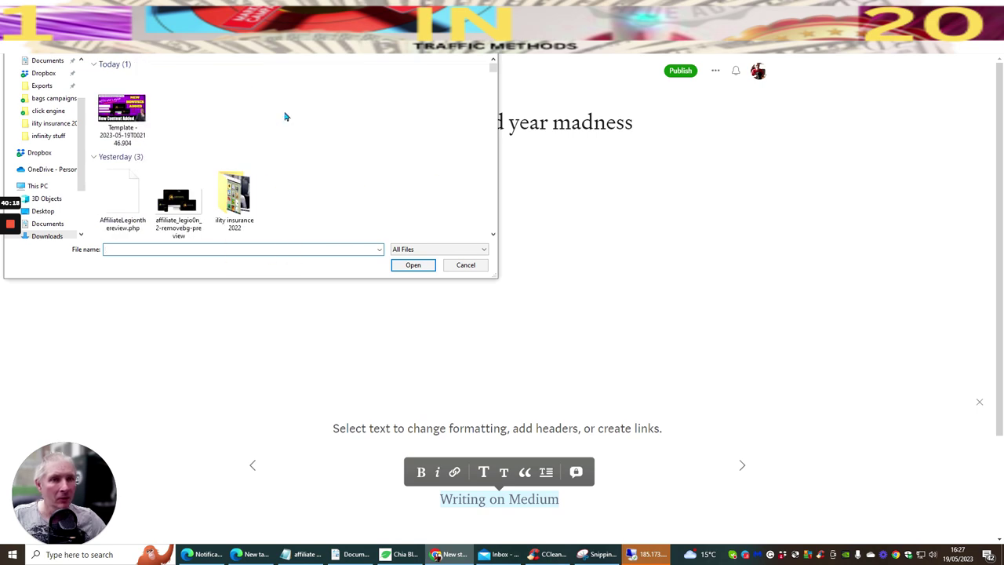
pyautogui.scroll(3, 83, 141)
pyautogui.scroll(-4, 83, 133)
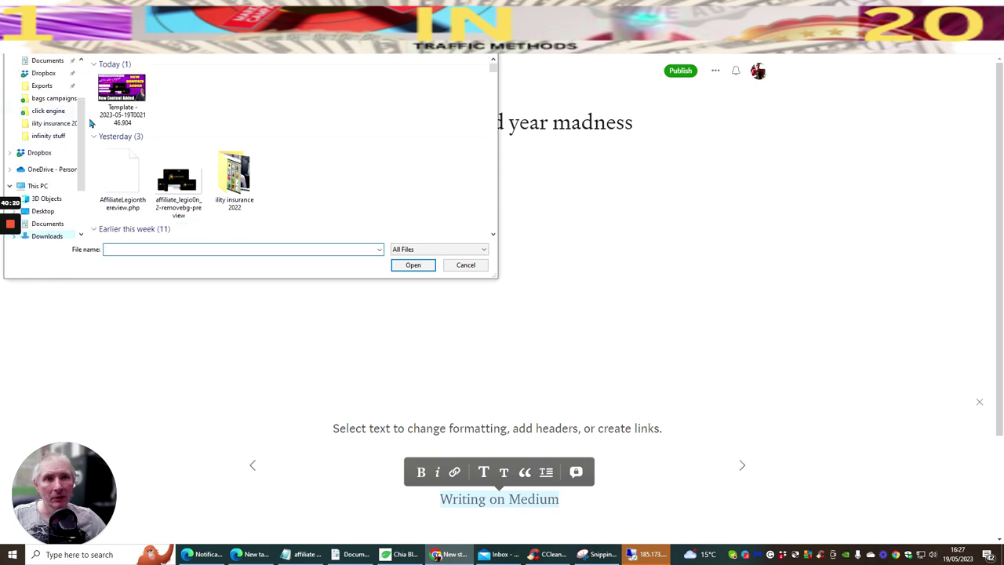
pyautogui.scroll(-3, 238, 103)
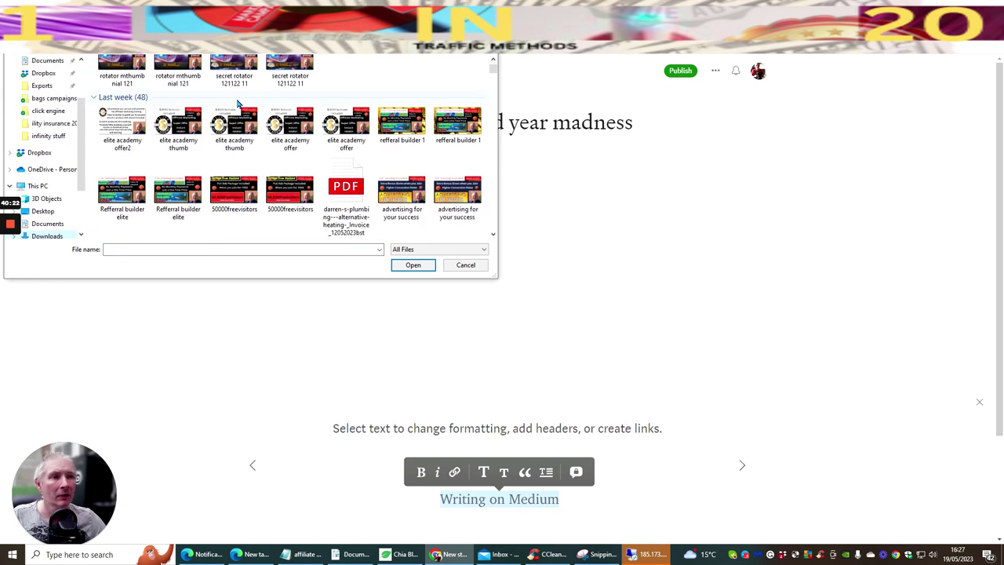
pyautogui.scroll(3, 237, 103)
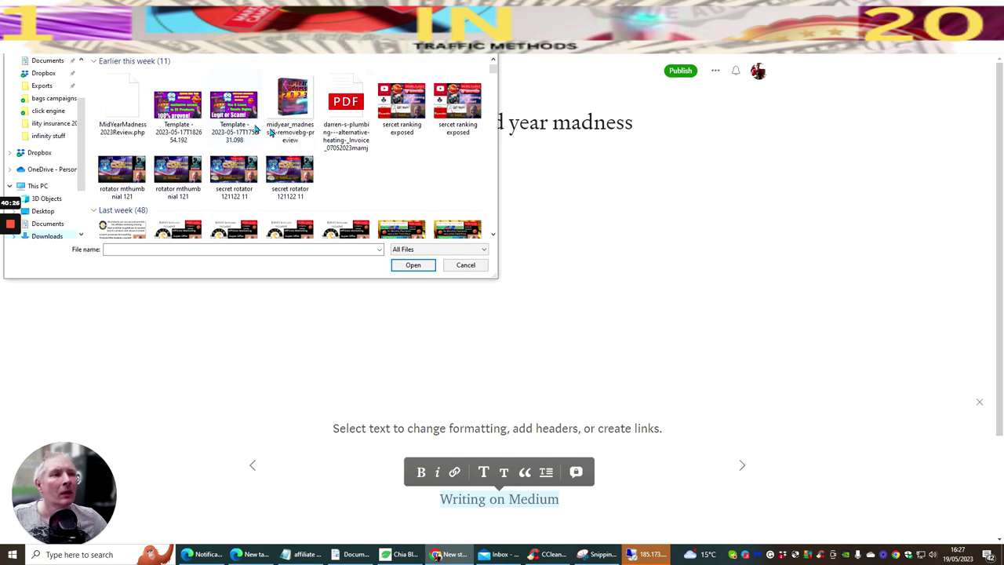
pyautogui.scroll(-3, 354, 157)
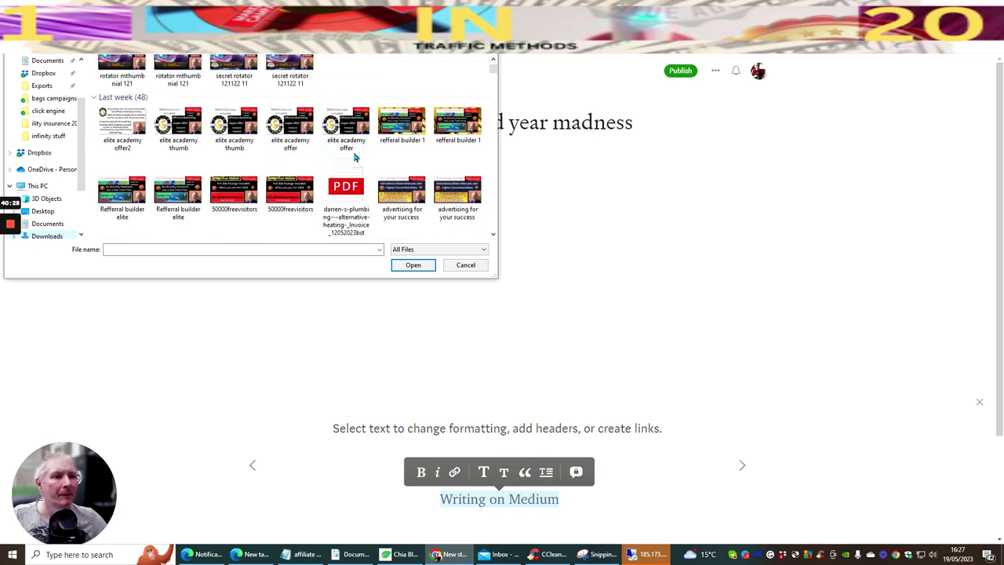
pyautogui.scroll(-3, 354, 157)
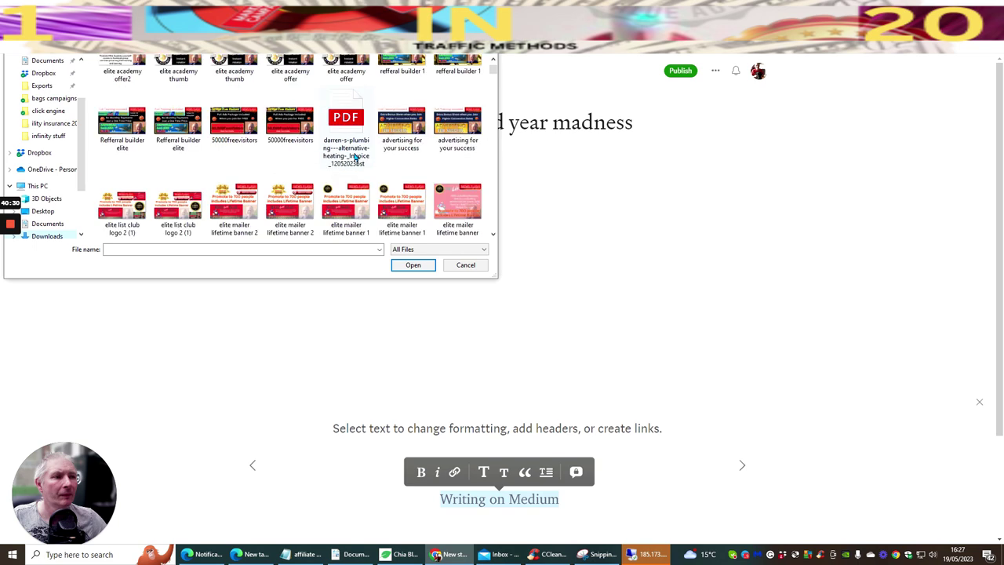
pyautogui.scroll(10, 353, 157)
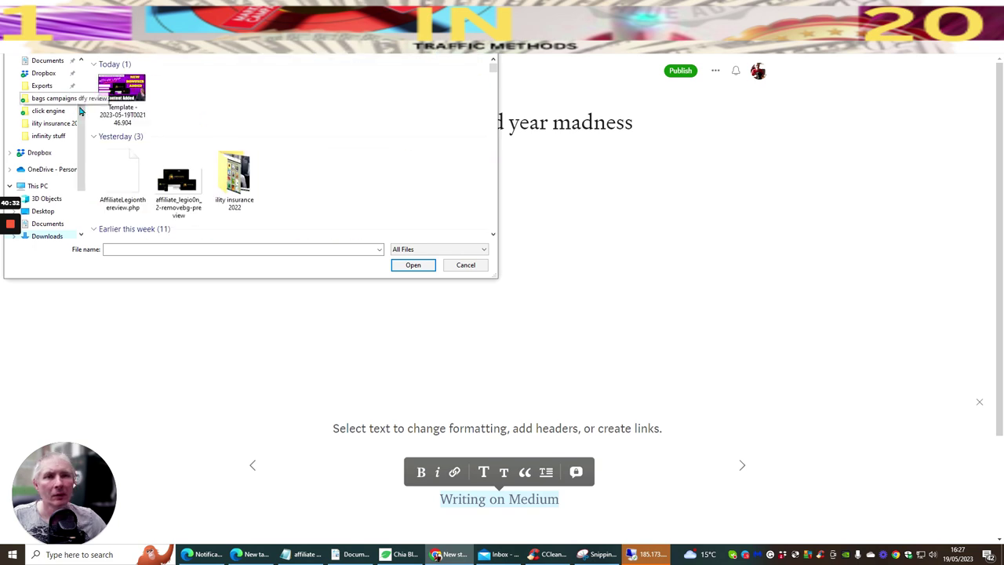
pyautogui.scroll(2, 71, 98)
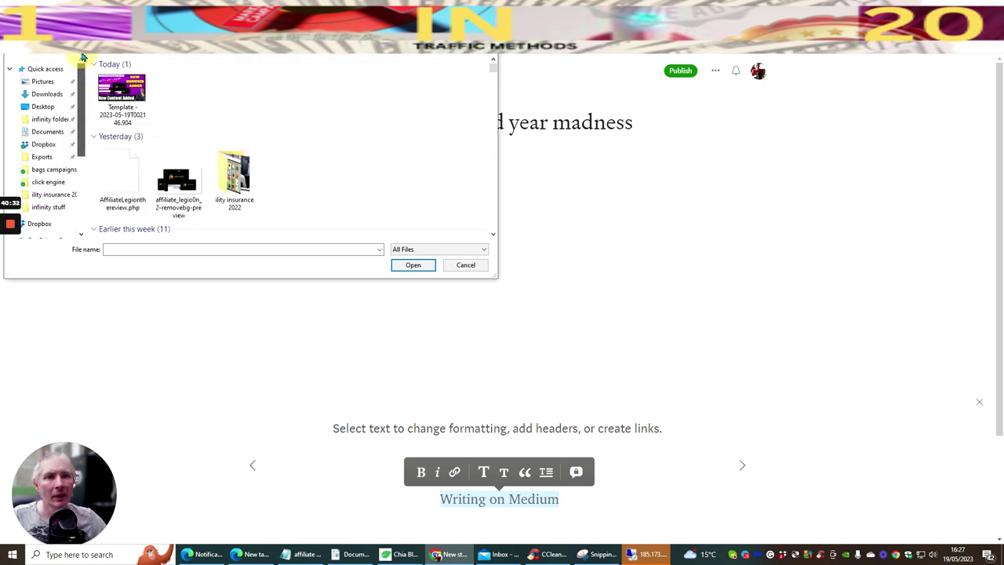
# Find the image "midyear madness 2023 5" among the recent files in Quick access and insert it below the title
pyautogui.click(43, 69)
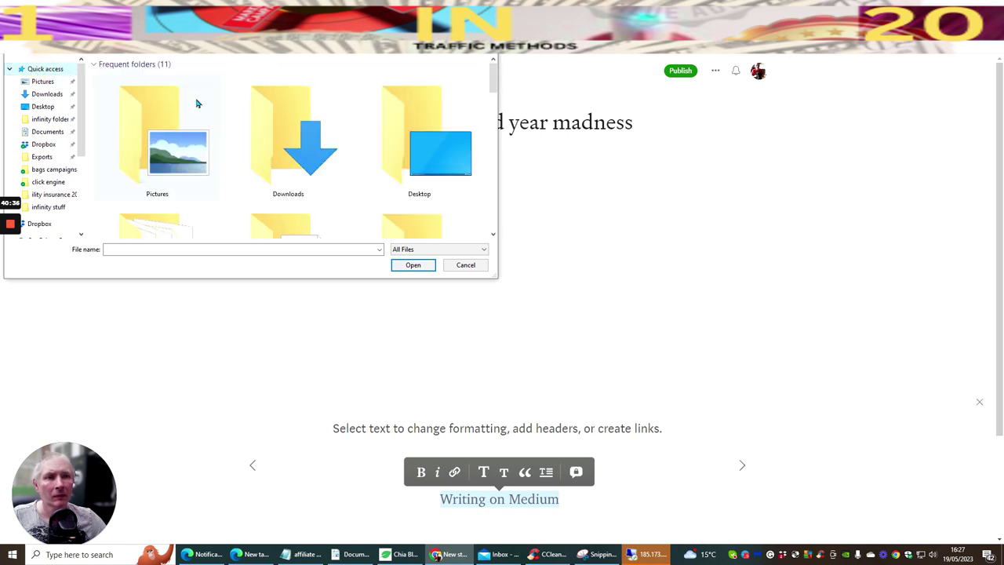
pyautogui.scroll(-3, 198, 105)
pyautogui.scroll(-6, 197, 105)
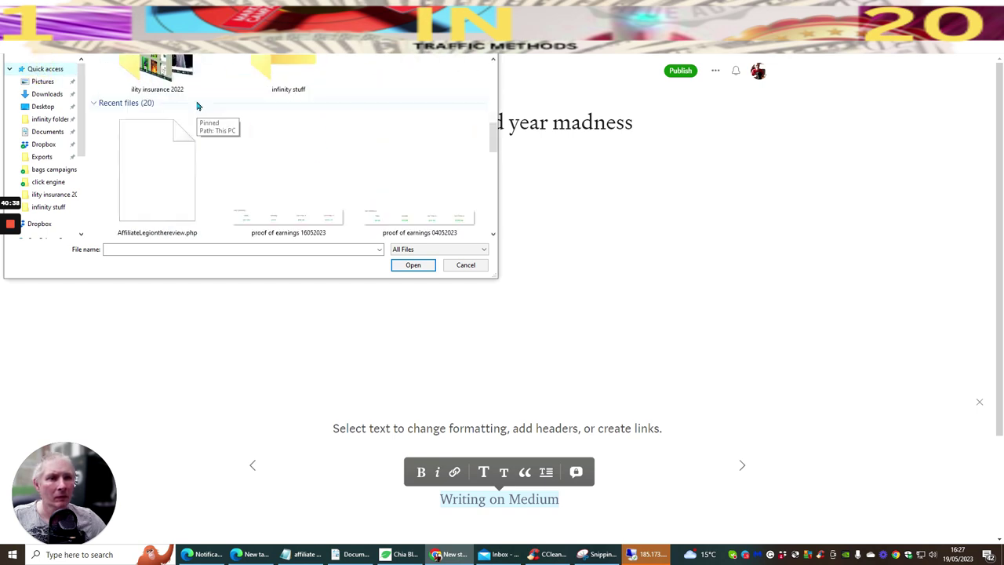
pyautogui.scroll(-8, 198, 105)
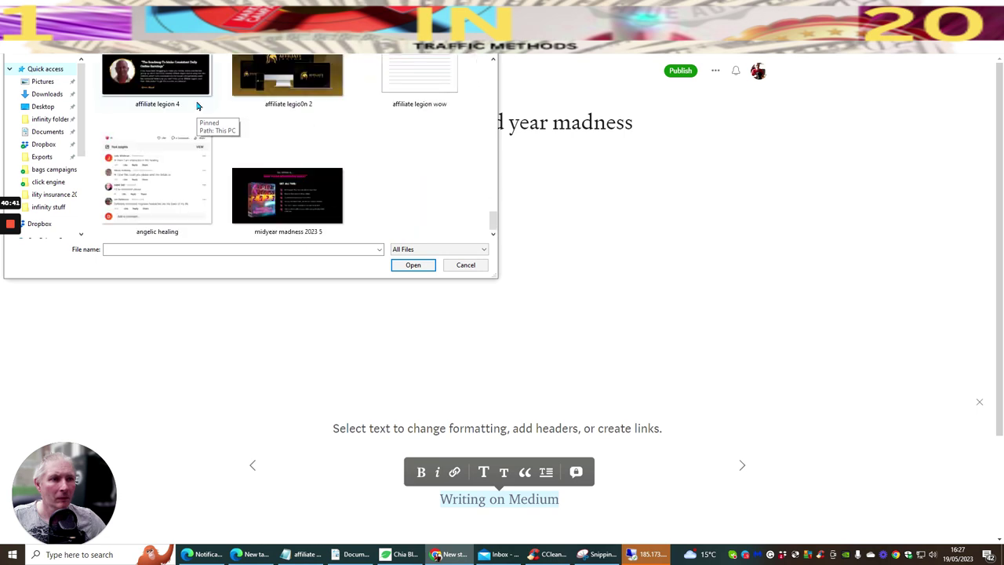
pyautogui.click(298, 219)
pyautogui.click(396, 263)
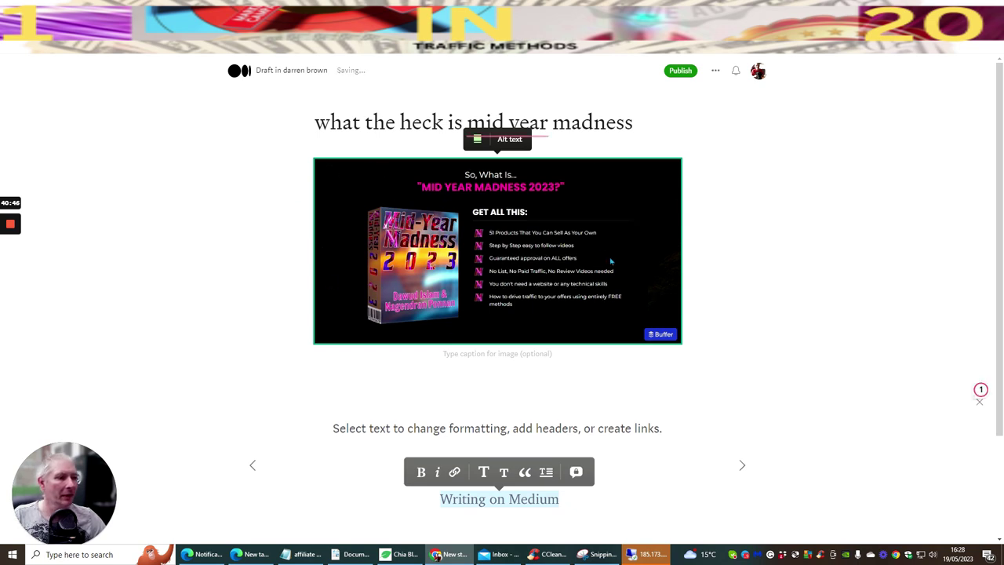
# Paste the copied title "Why you need Mid Year Madness 2023 the review and value Explained" as plain text below the image
pyautogui.click(700, 343)
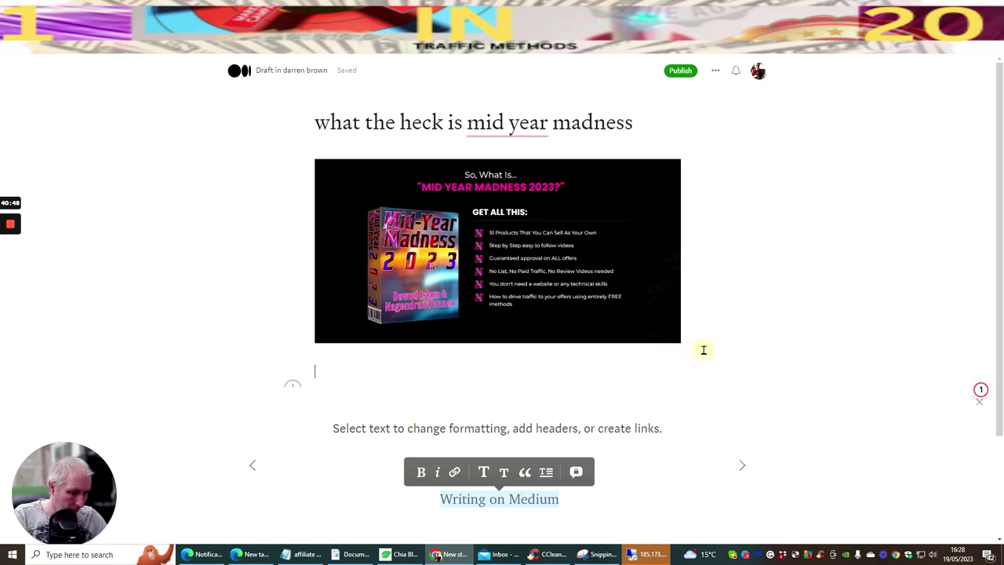
pyautogui.scroll(-1, 358, 351)
pyautogui.scroll(-1, 357, 351)
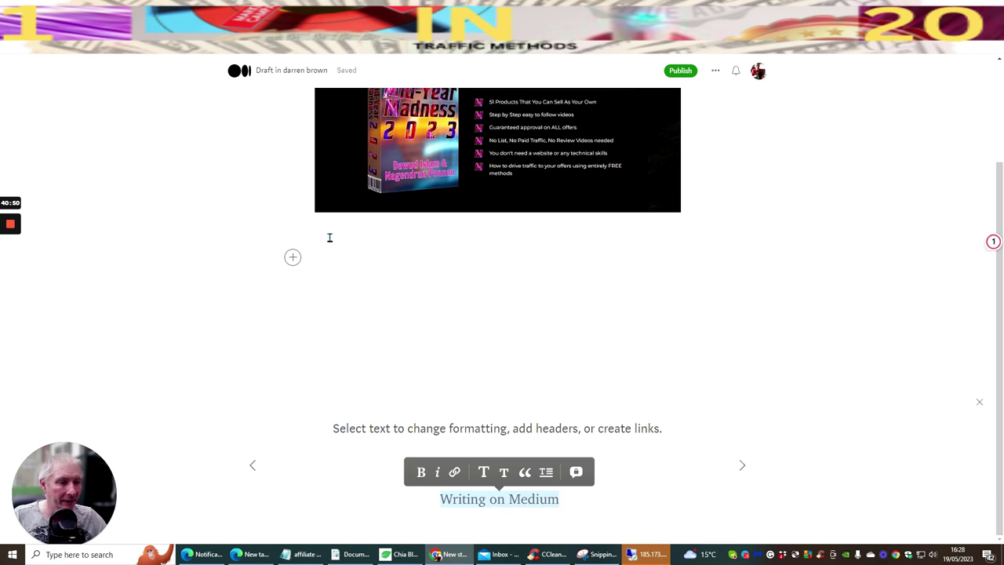
pyautogui.rightClick(328, 242)
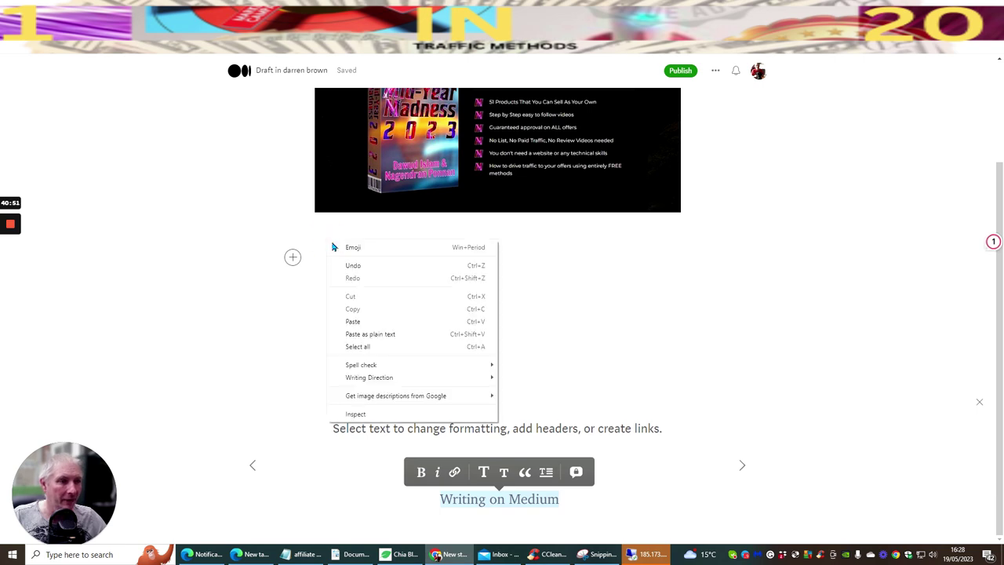
pyautogui.click(350, 336)
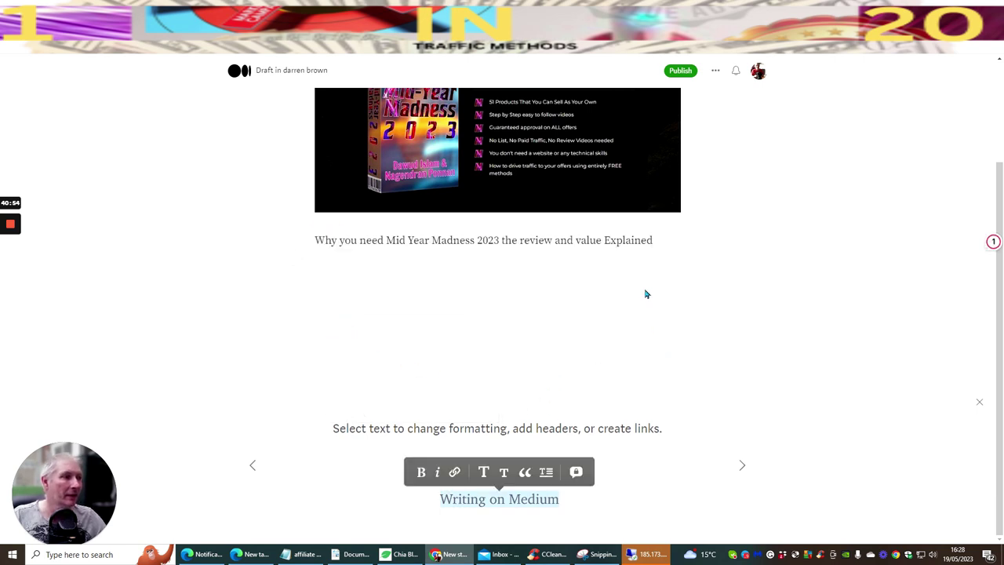
# Format the pasted "Why you need Mid Year Madness 2023" line as a large heading and start a new paragraph beneath it
pyautogui.moveTo(314, 239); pyautogui.dragTo(634, 266)
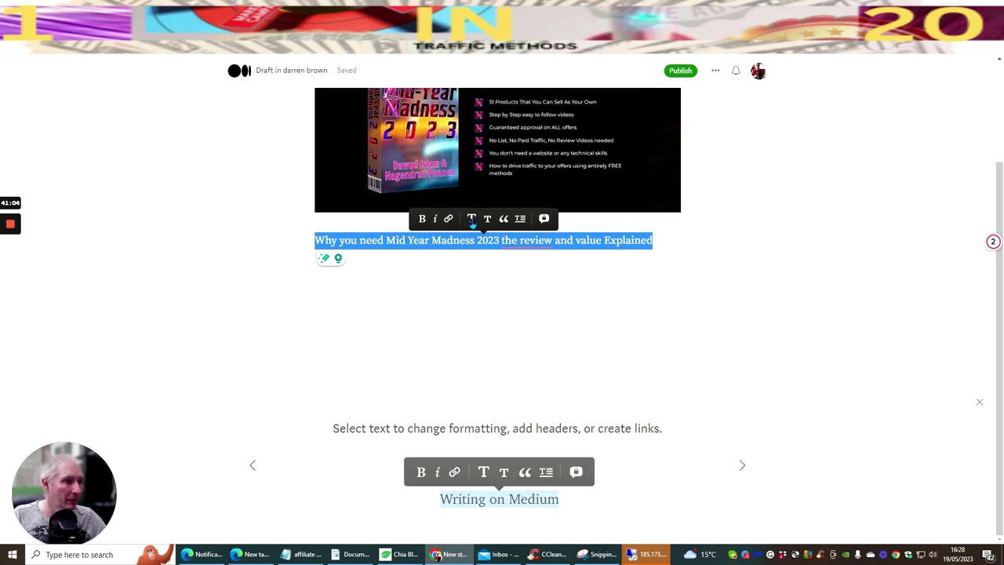
pyautogui.click(471, 220)
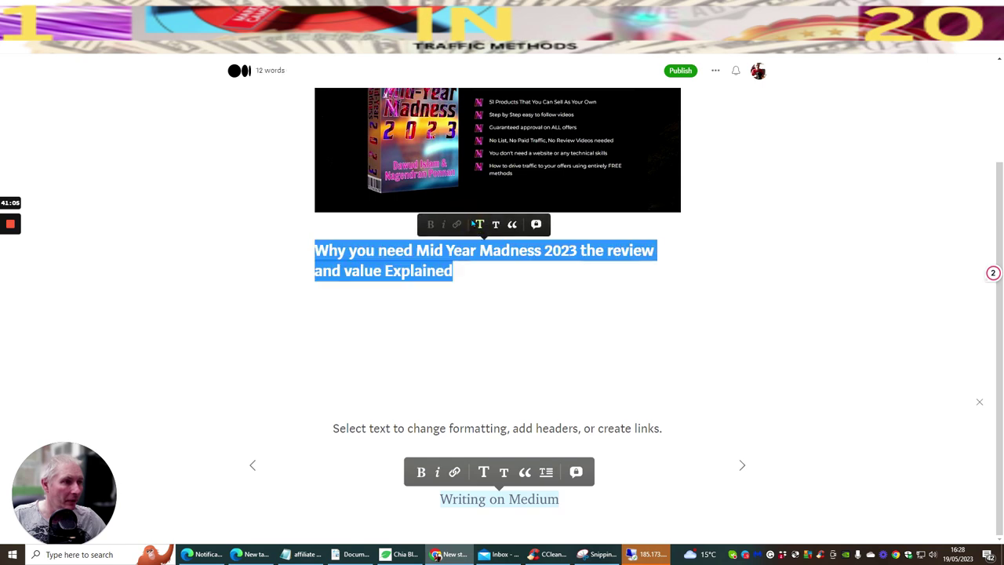
pyautogui.click(491, 310)
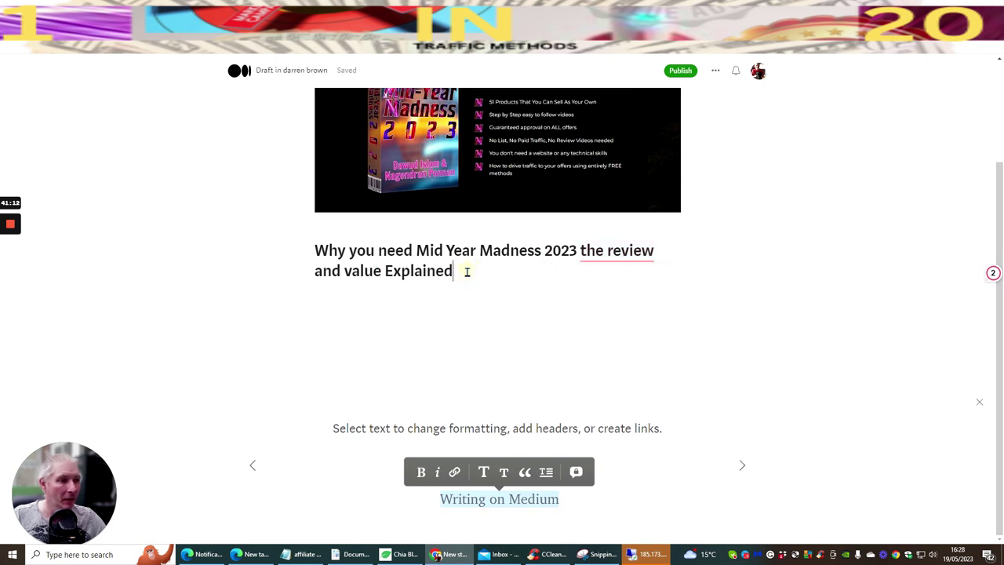
pyautogui.press('Return')
pyautogui.click(293, 294)
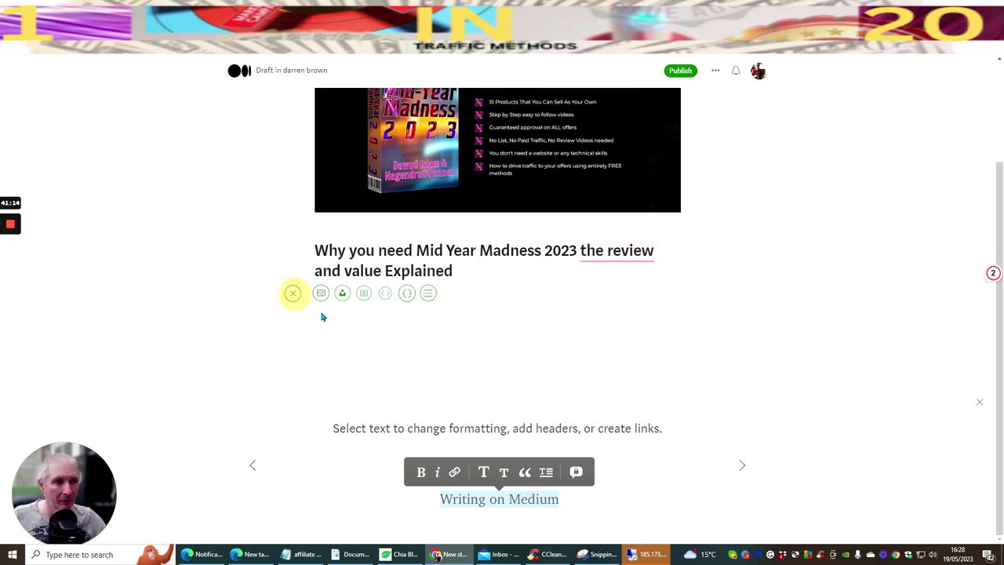
pyautogui.click(490, 302)
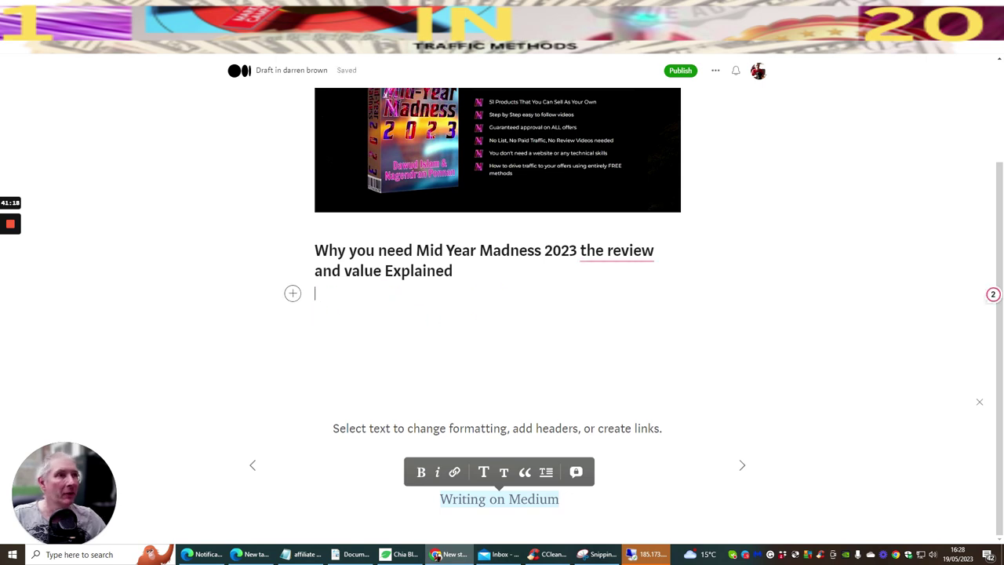
# Switch to WordPress, copy the post's text from "Introduction:" through "unlock your path to success!" and paste it under the Medium draft's heading
pyautogui.hotkey('ctrl', 'Tab')
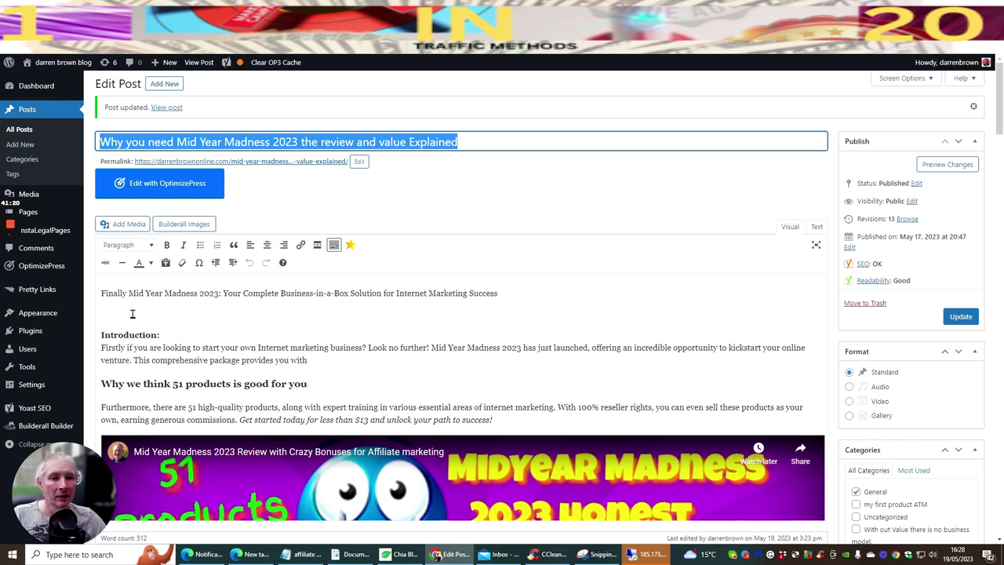
pyautogui.scroll(-2, 133, 313)
pyautogui.moveTo(99, 195); pyautogui.dragTo(518, 278)
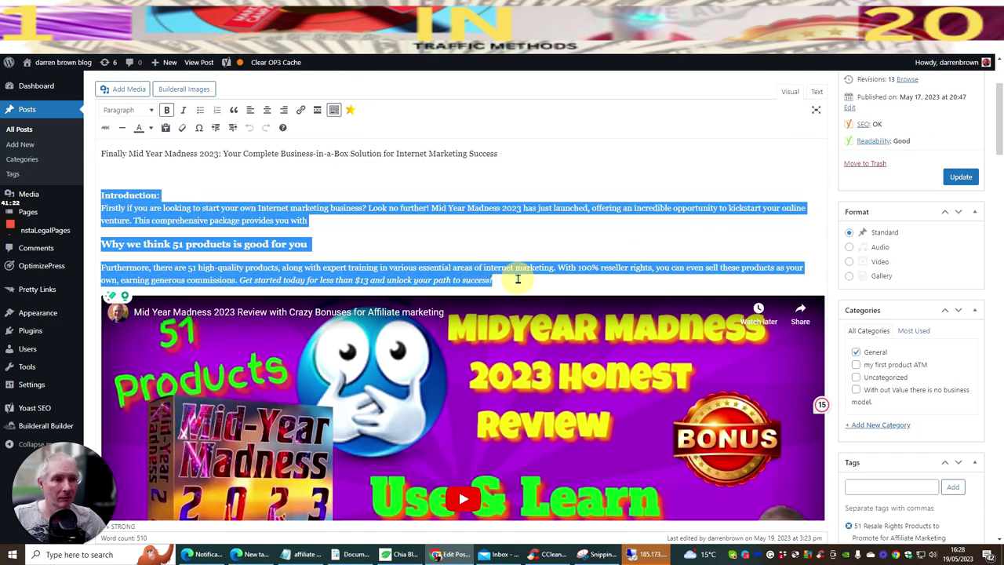
pyautogui.rightClick(458, 280)
pyautogui.click(463, 316)
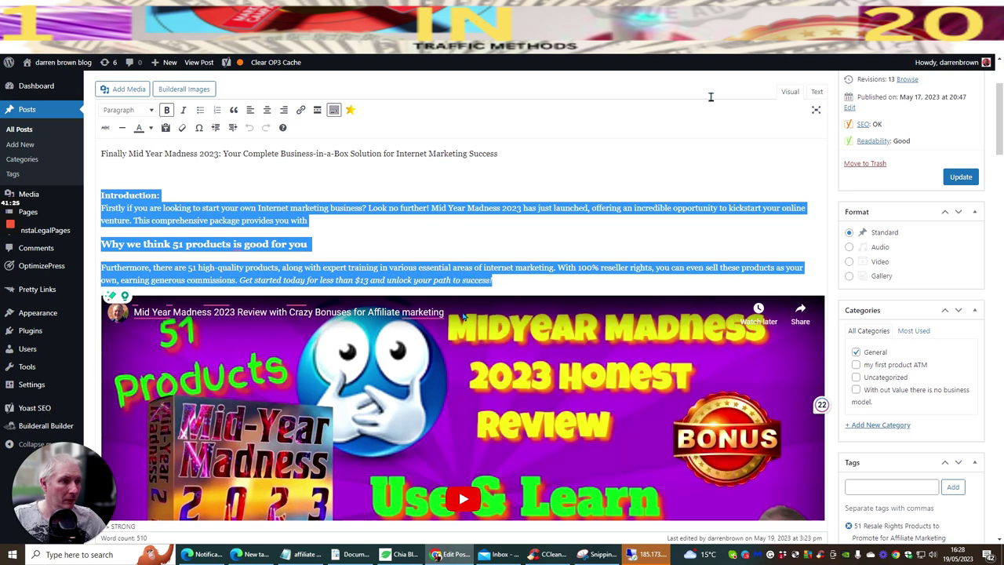
pyautogui.hotkey('ctrl', 'Tab')
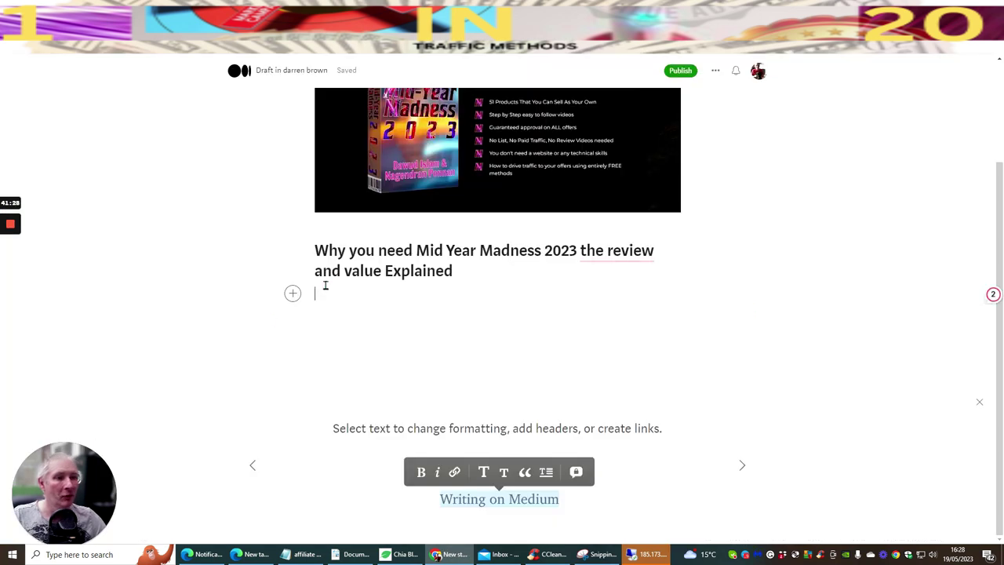
pyautogui.rightClick(325, 297)
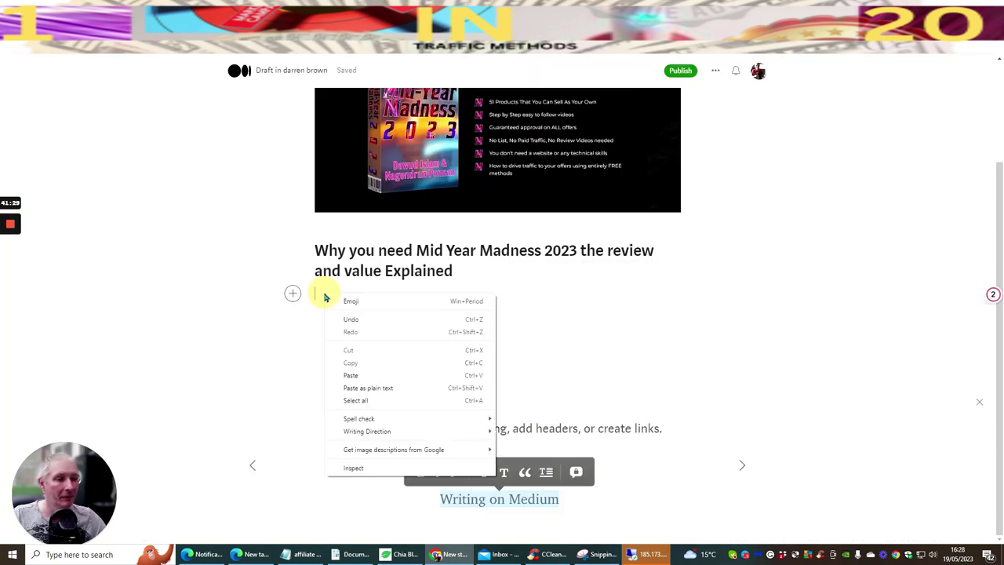
# Paste the copied review text below the "Why you need Mid Year Madness 2023" heading and add an empty line after it
pyautogui.click(343, 376)
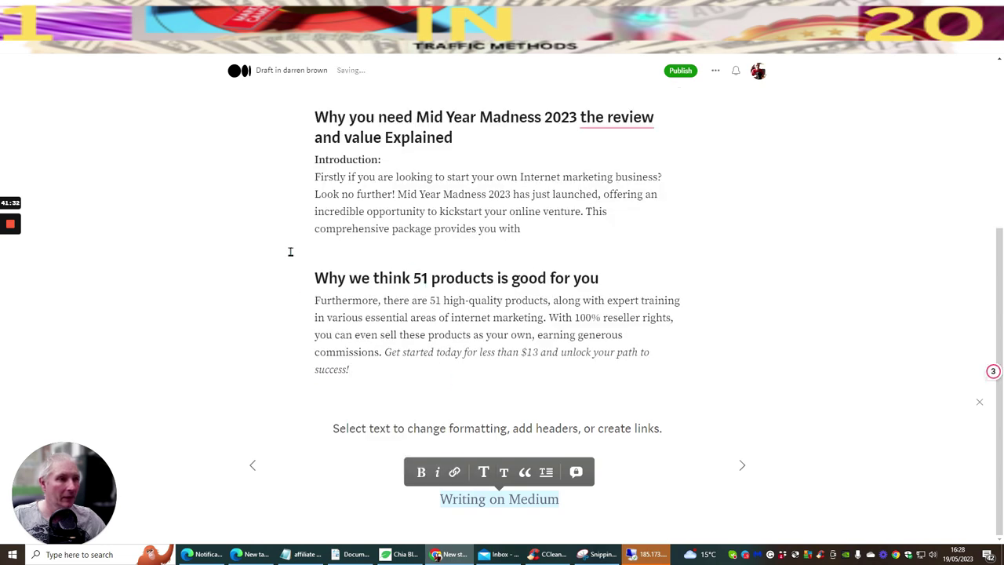
pyautogui.scroll(2, 646, 213)
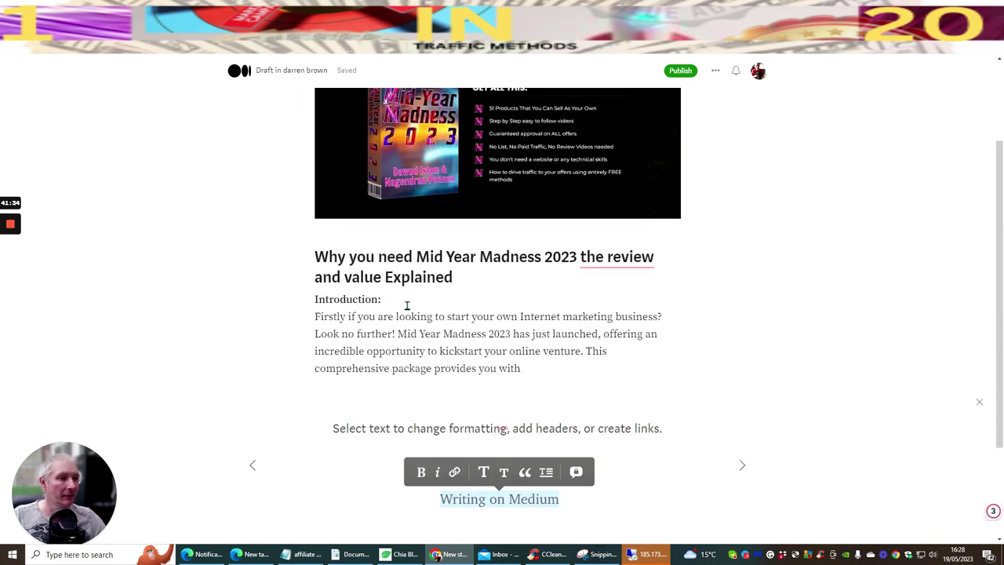
pyautogui.scroll(-2, 704, 302)
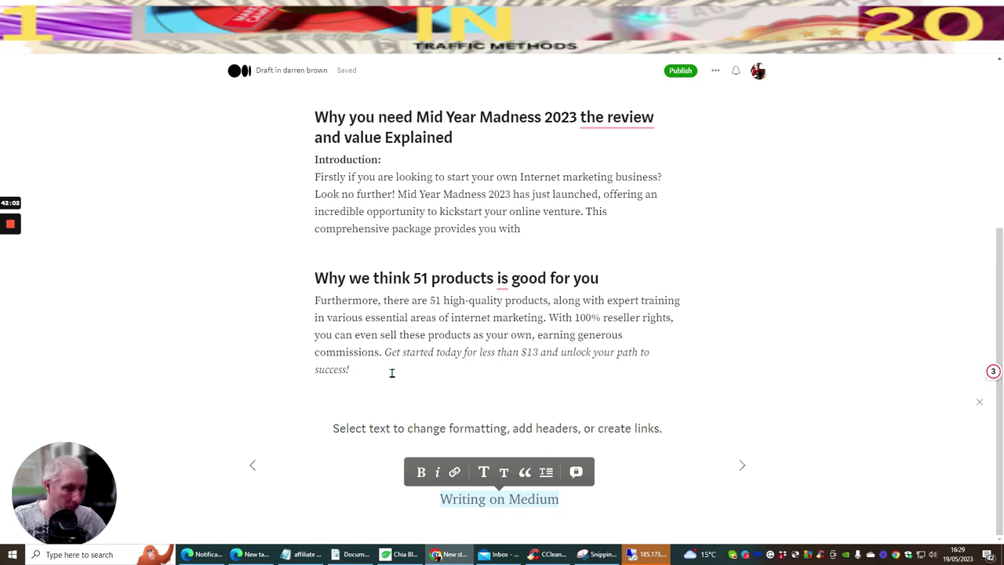
pyautogui.press('Return')
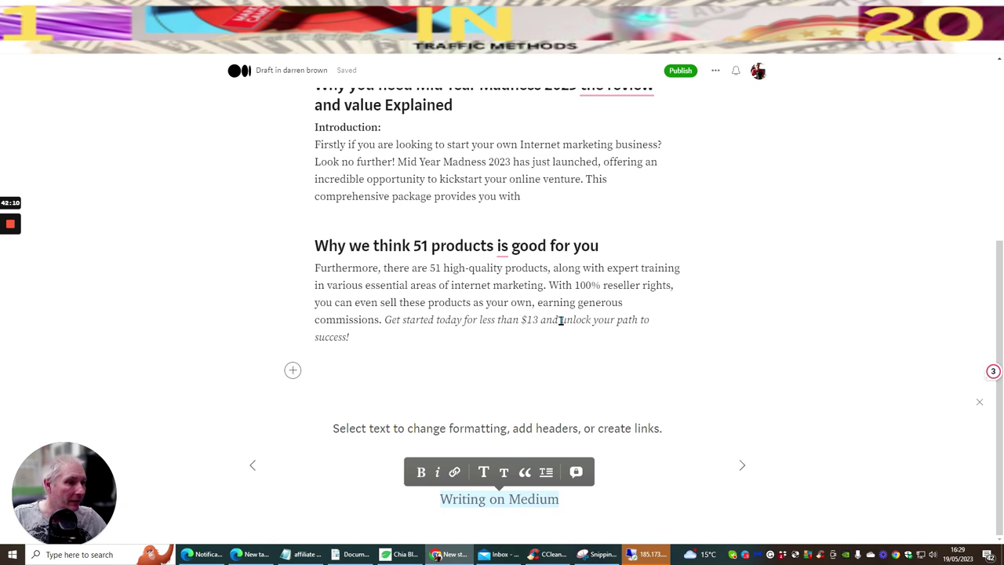
# Switch to Commission Gorilla and copy the hosted bonus page URL of the MidYear Madness 2023 Review page
pyautogui.moveTo(560, 321); pyautogui.dragTo(645, 335)
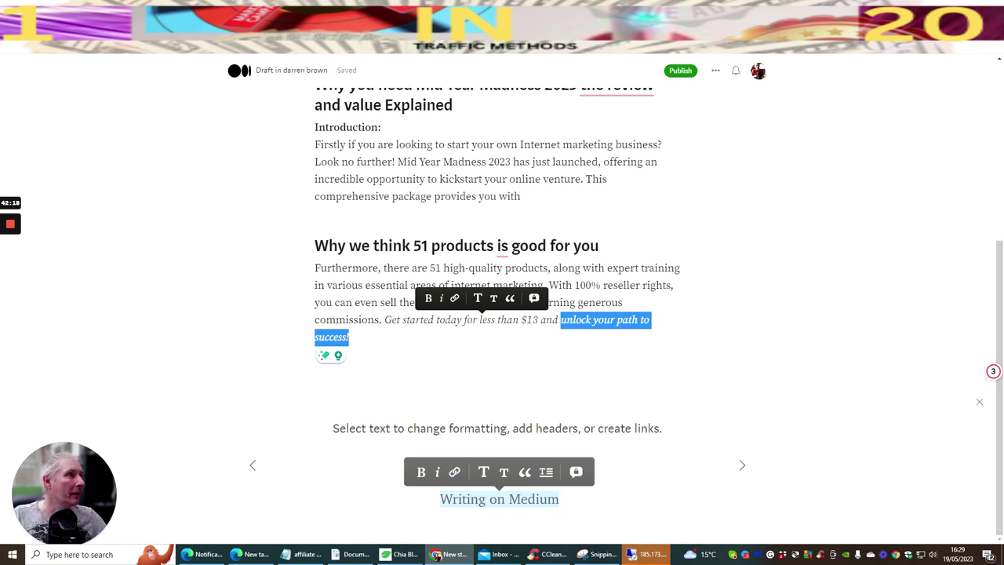
pyautogui.hotkey('ctrl', 'Tab')
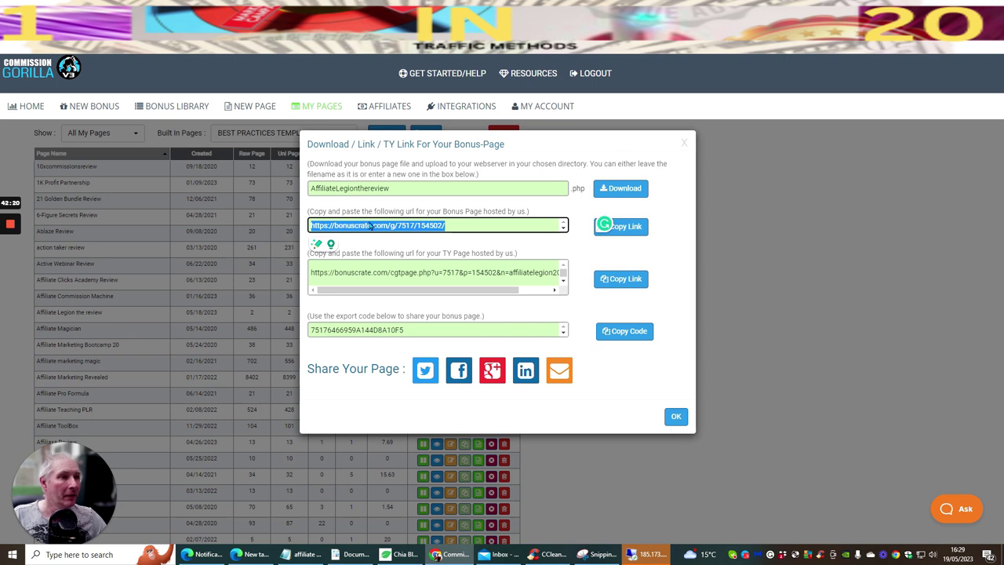
pyautogui.click(675, 414)
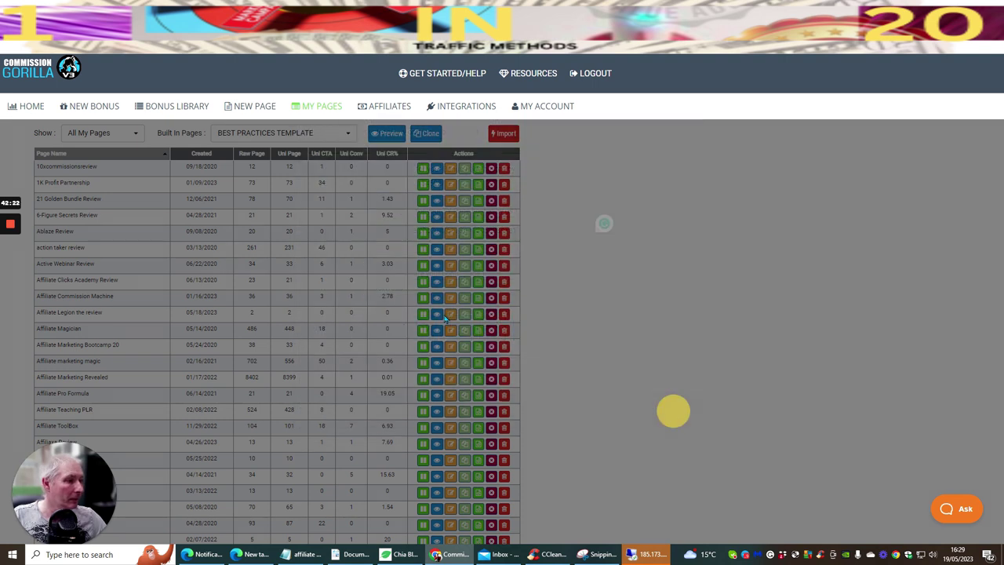
pyautogui.scroll(-10, 128, 253)
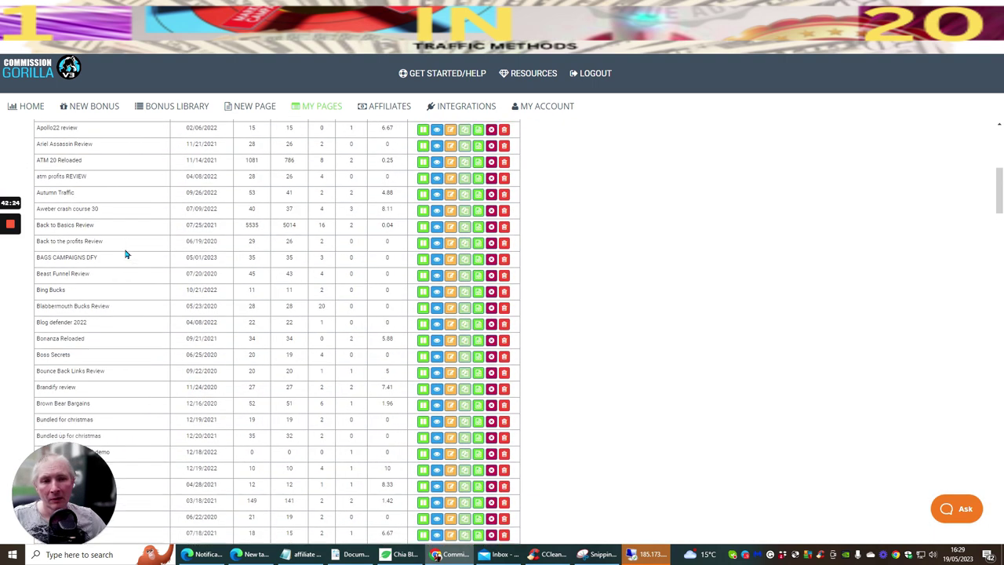
pyautogui.scroll(-15, 126, 254)
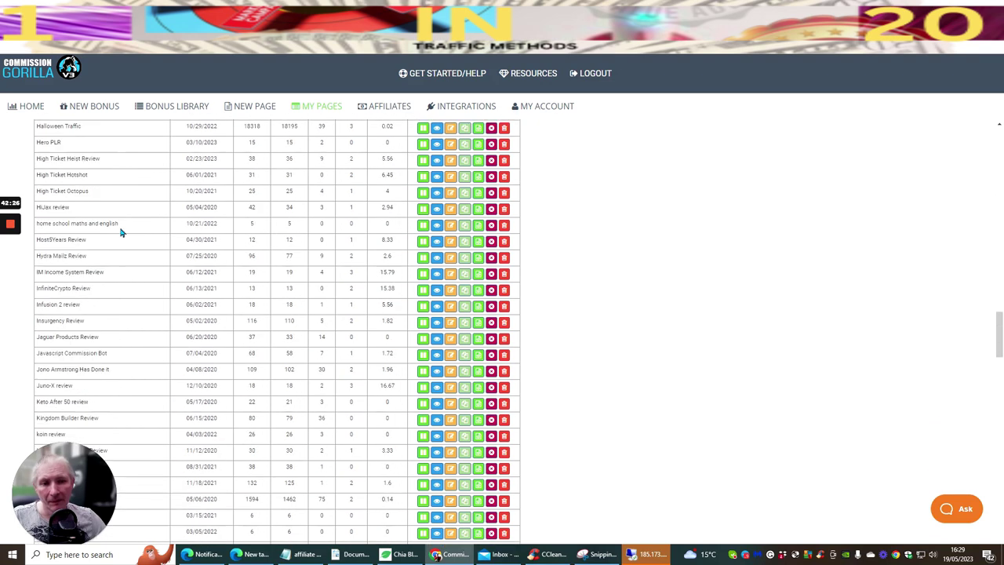
pyautogui.scroll(-10, 121, 232)
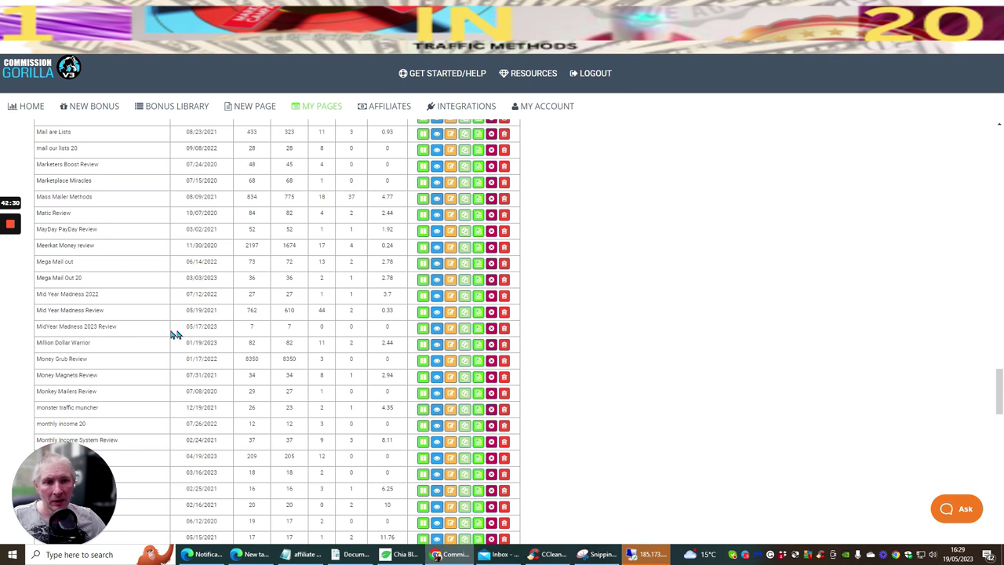
pyautogui.click(478, 328)
pyautogui.click(343, 225)
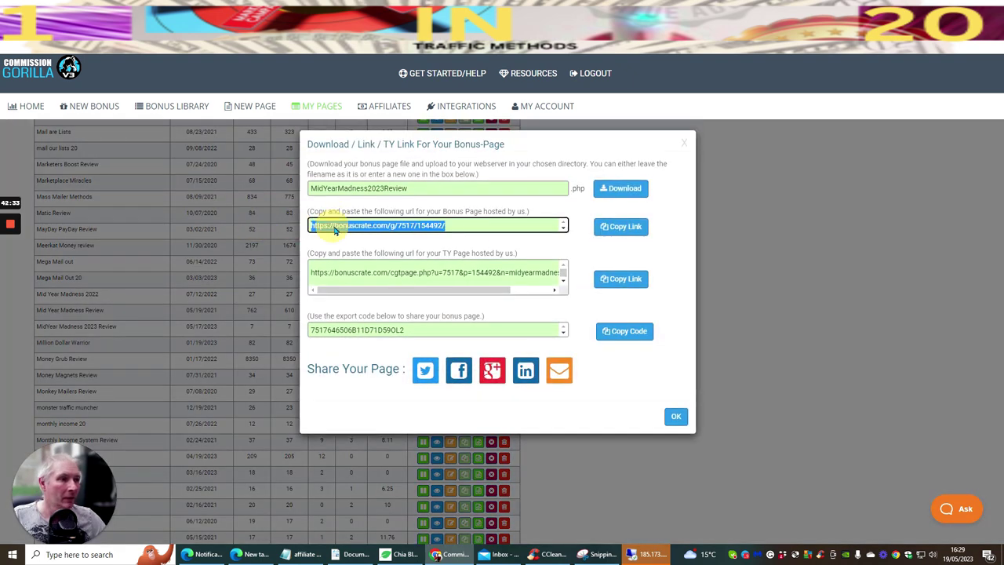
pyautogui.rightClick(343, 227)
pyautogui.click(353, 234)
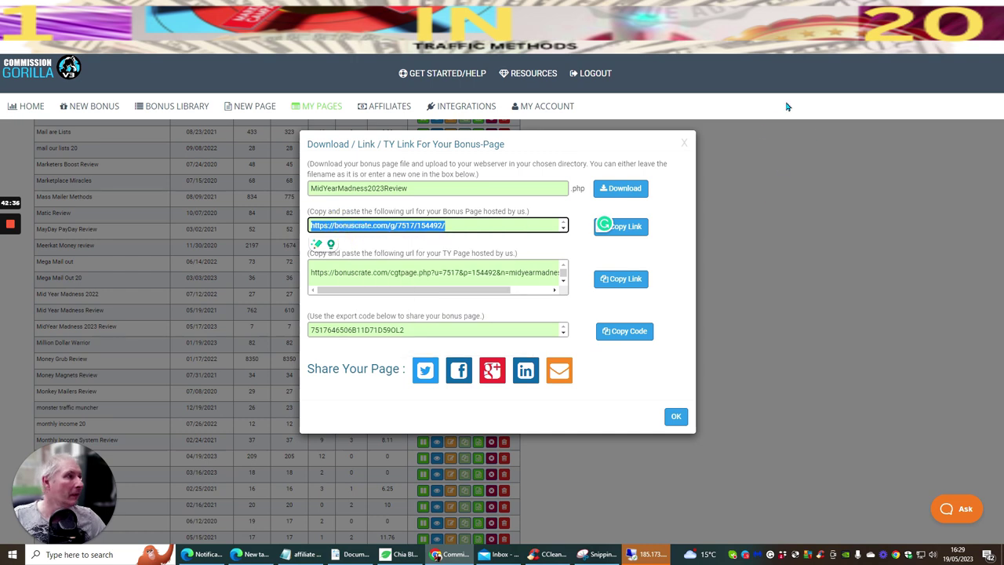
pyautogui.click(675, 416)
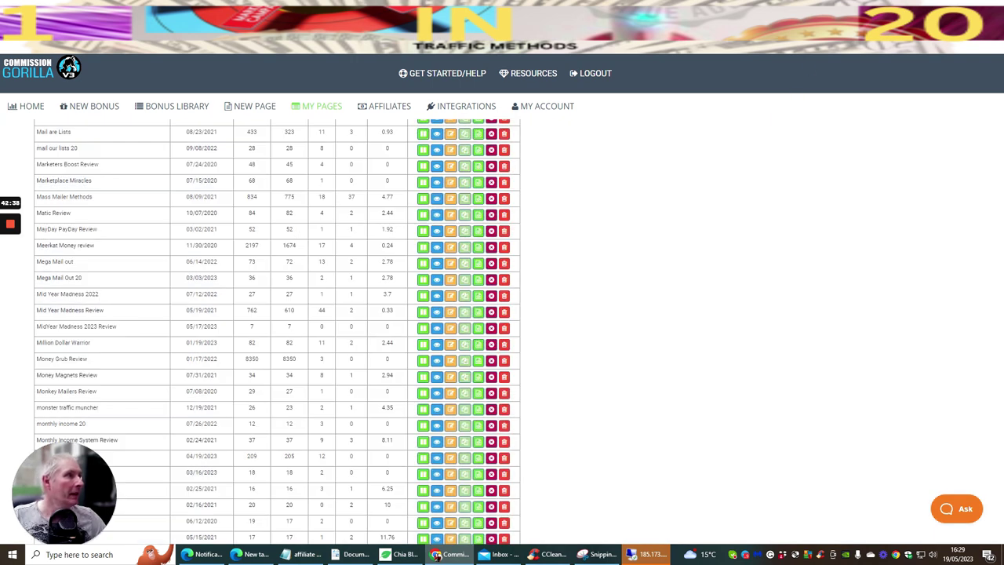
# Return to the Medium draft and link the words "unlock your path to success!" to the copied bonus page URL
pyautogui.hotkey('ctrl', 'Tab')
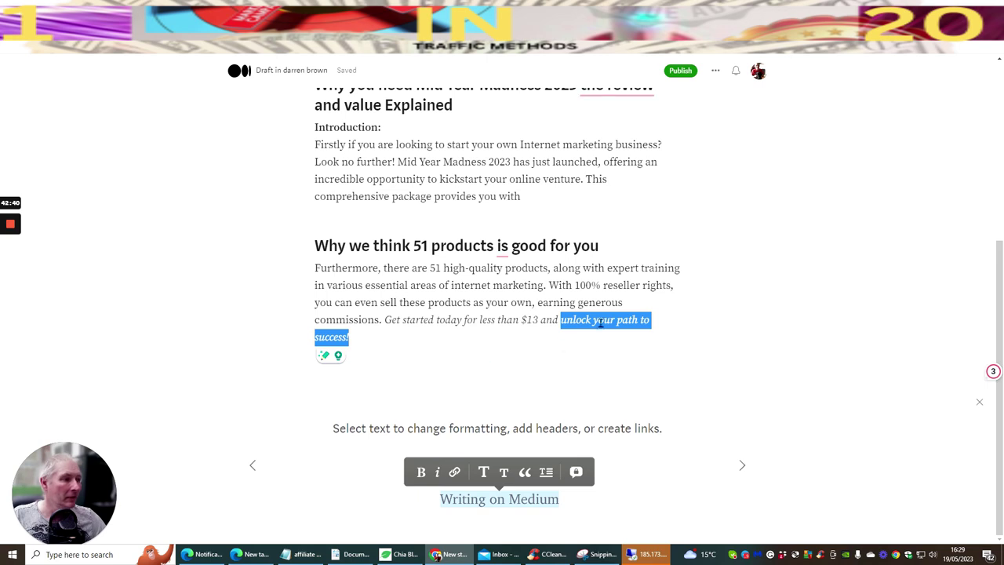
pyautogui.click(561, 353)
pyautogui.moveTo(562, 322); pyautogui.dragTo(648, 332)
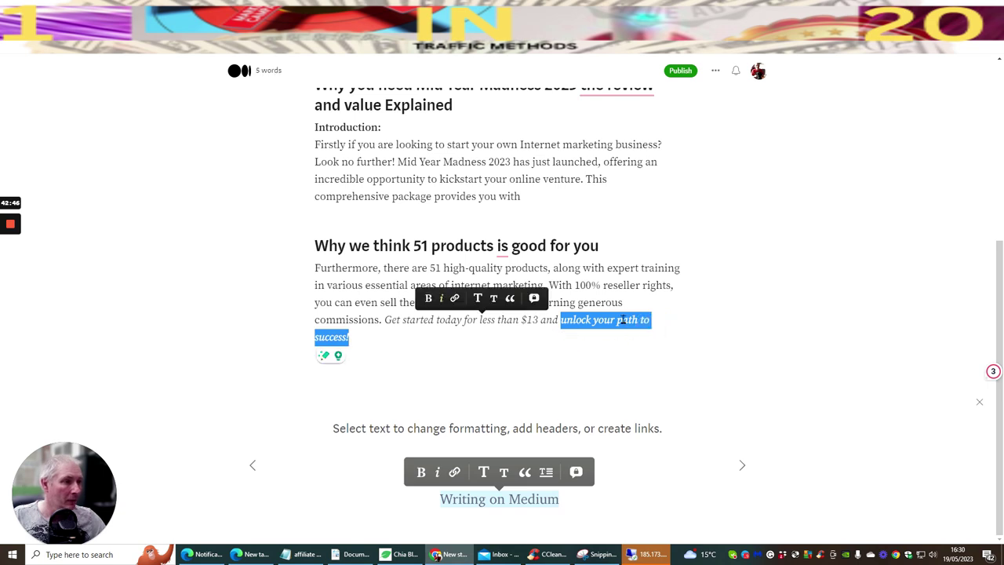
pyautogui.click(454, 298)
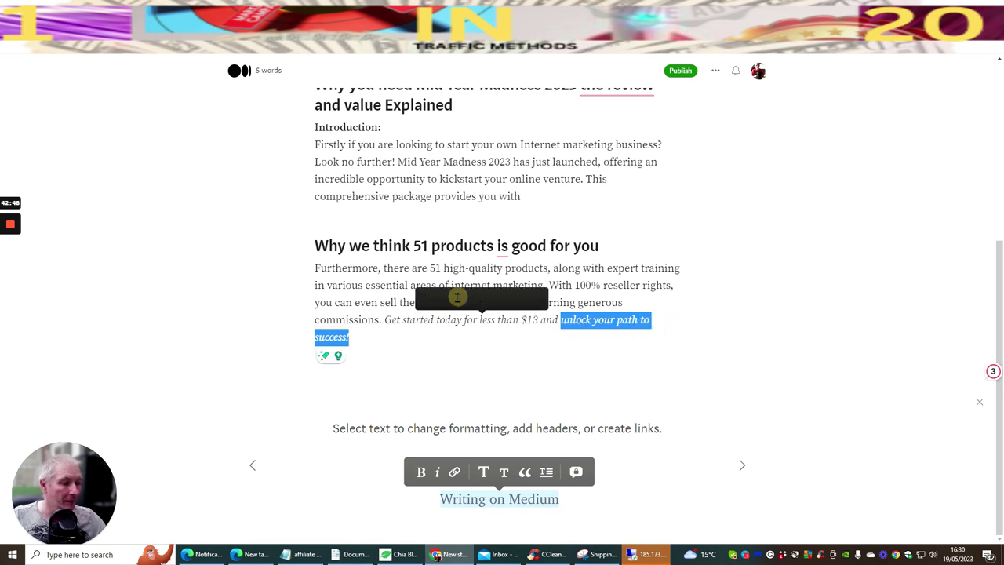
pyautogui.rightClick(443, 296)
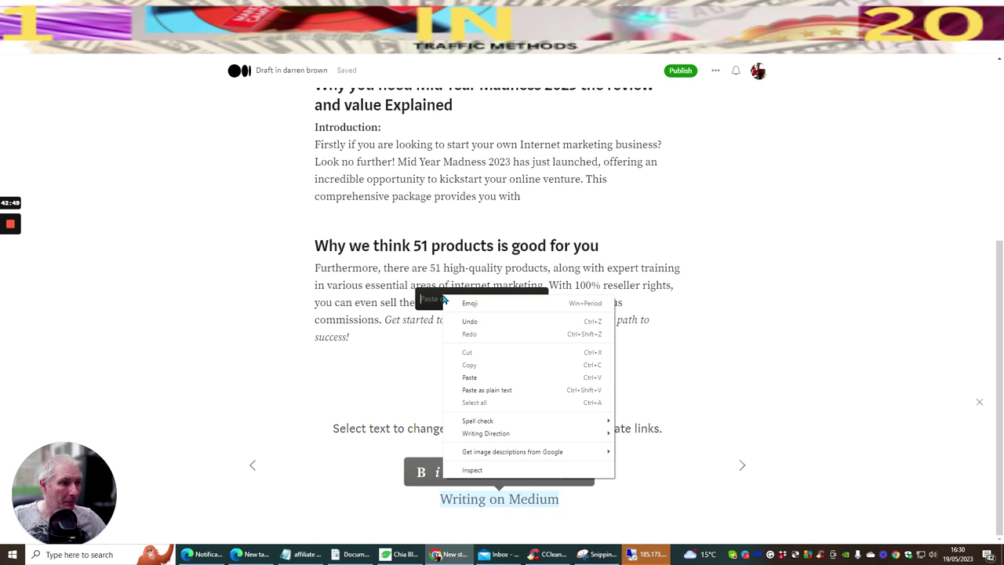
pyautogui.click(462, 389)
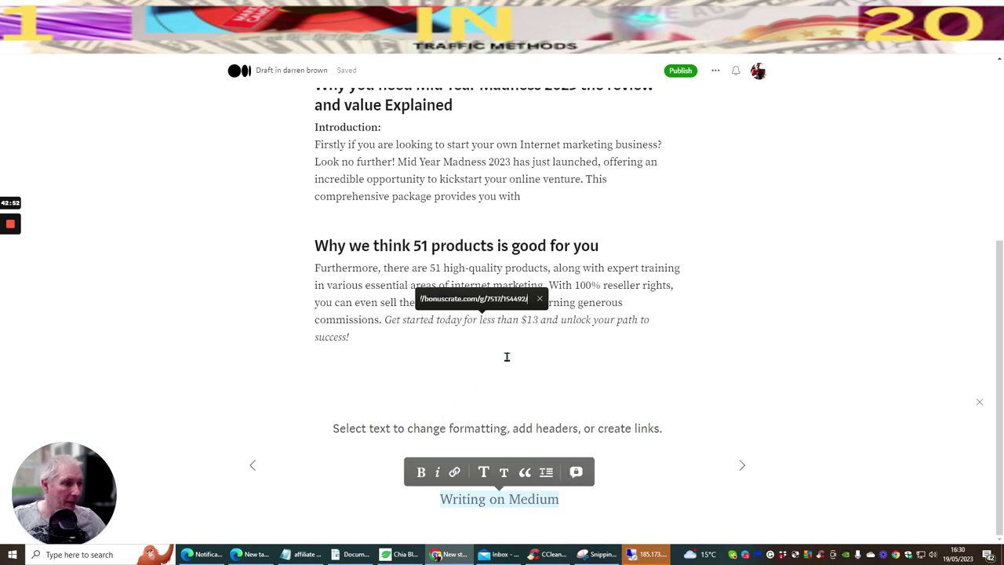
pyautogui.press('Return')
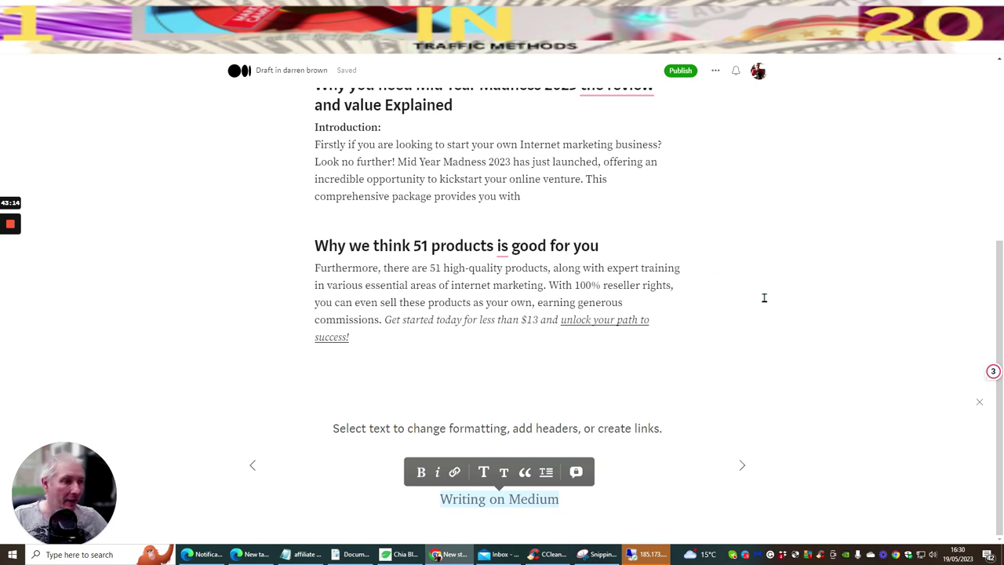
# Check the whole draft, from the title and image down to the linked closing sentence
pyautogui.scroll(4, 734, 284)
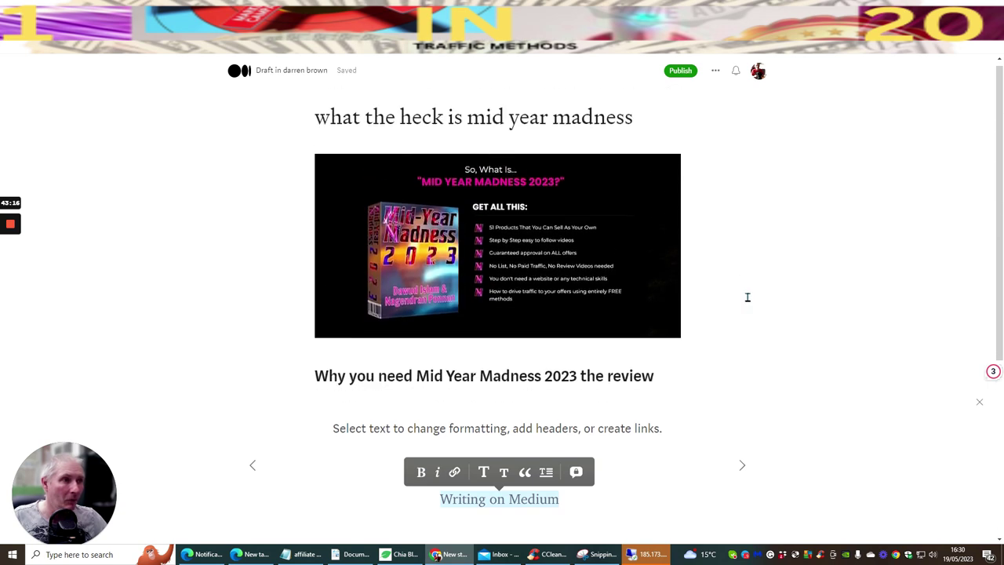
pyautogui.scroll(-4, 751, 251)
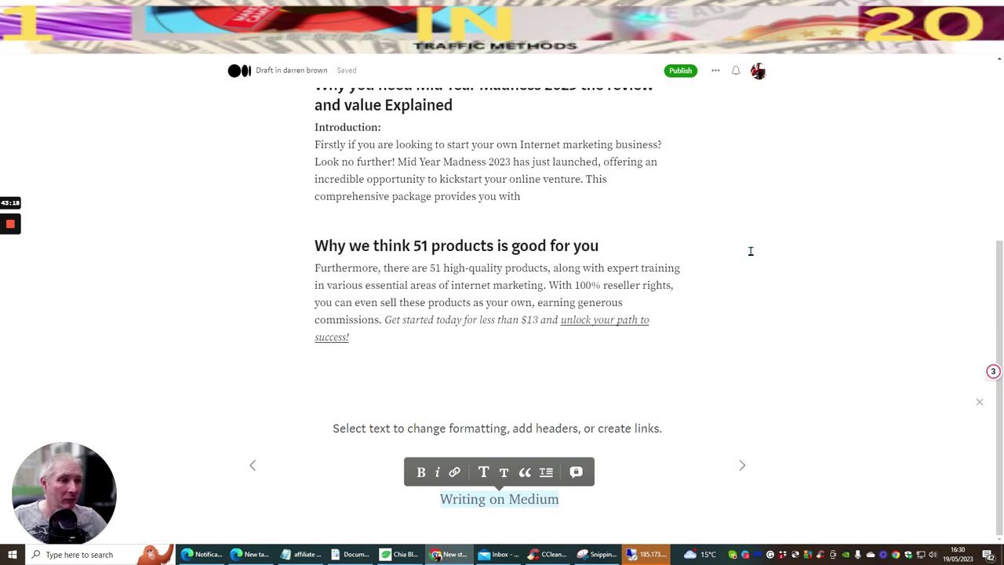
pyautogui.scroll(1, 750, 251)
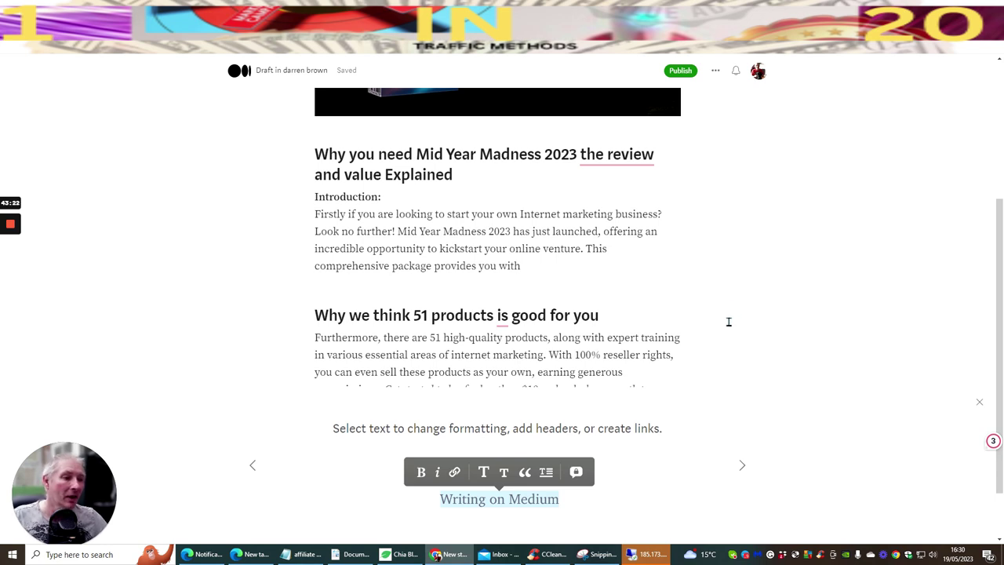
pyautogui.scroll(3, 716, 302)
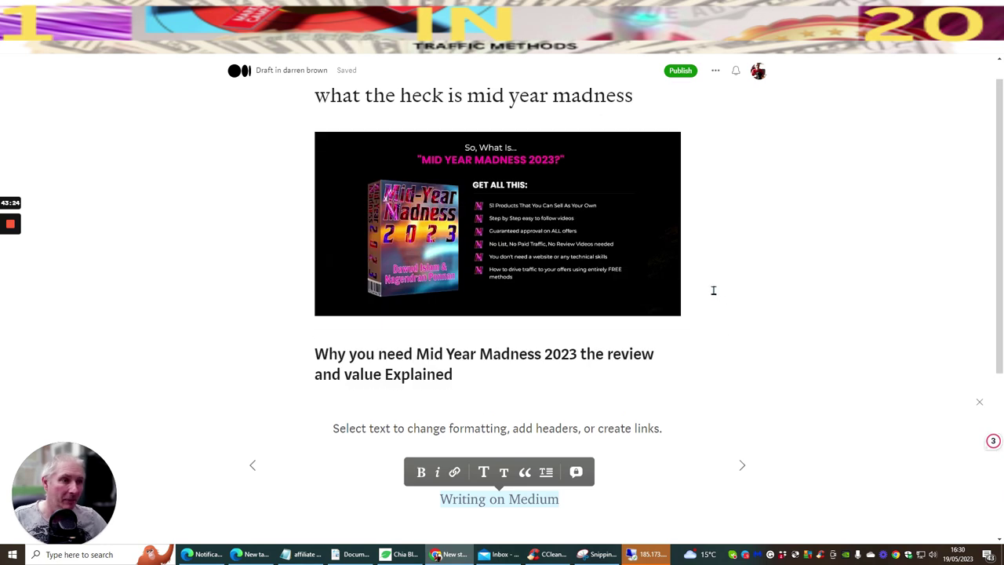
pyautogui.scroll(-3, 726, 268)
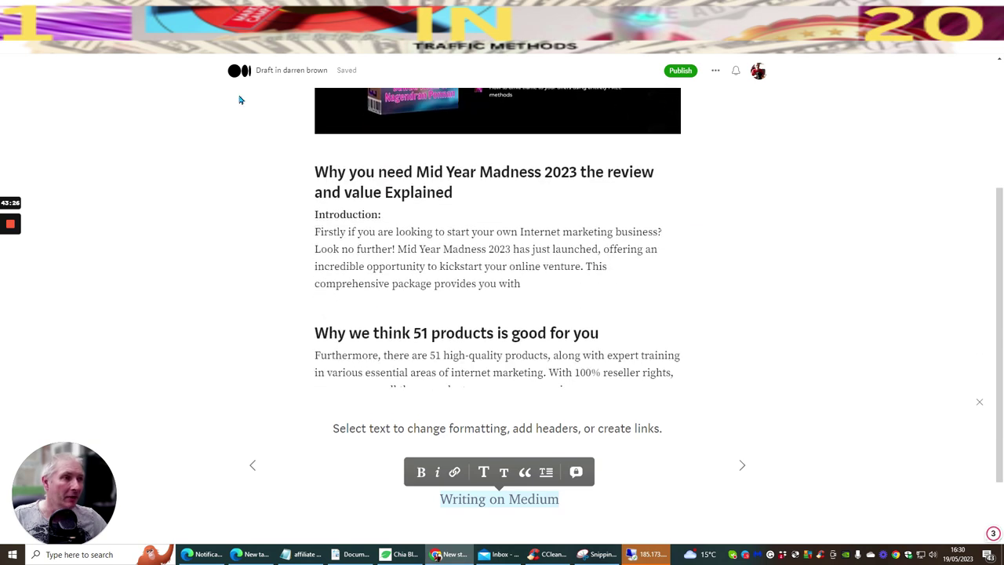
pyautogui.scroll(2, 731, 243)
pyautogui.scroll(1, 731, 243)
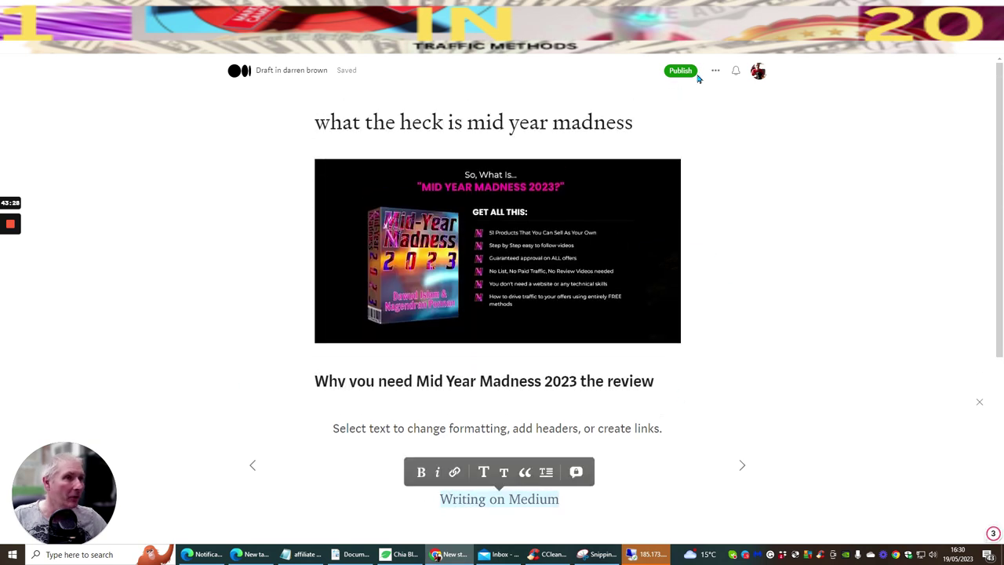
# Open the story's publishing settings and add Affiliate Marketing as a topic
pyautogui.click(680, 72)
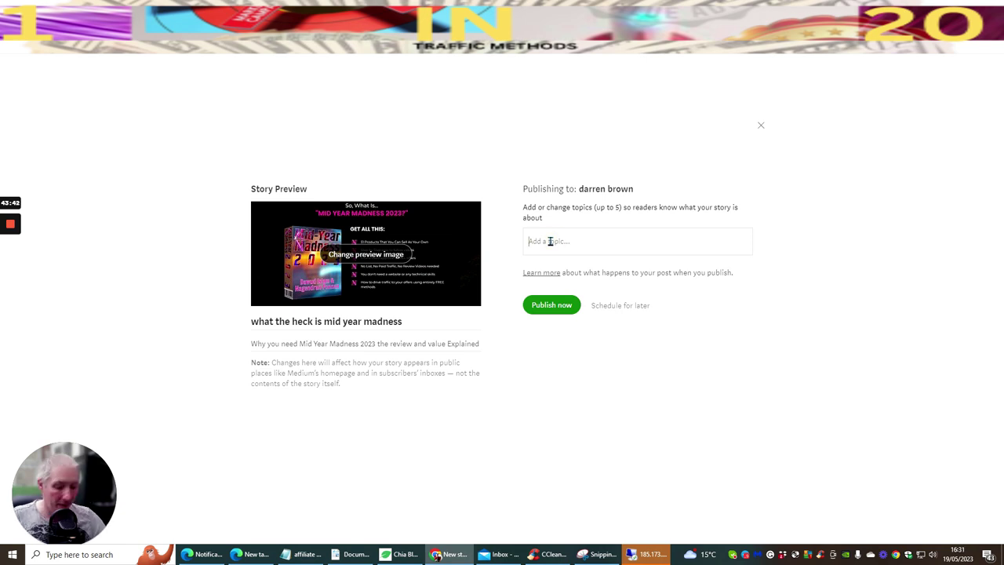
pyautogui.write('aff')
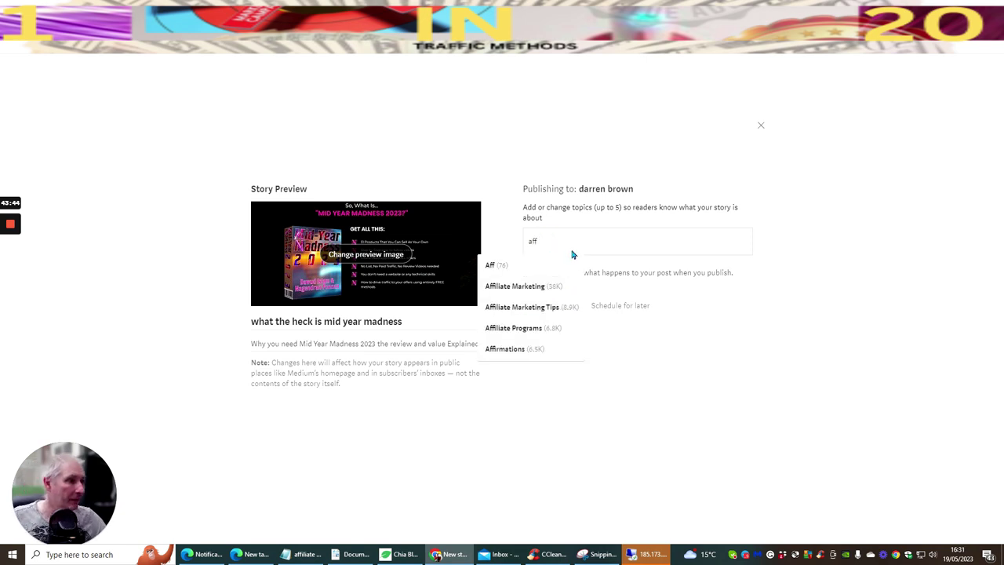
pyautogui.click(547, 287)
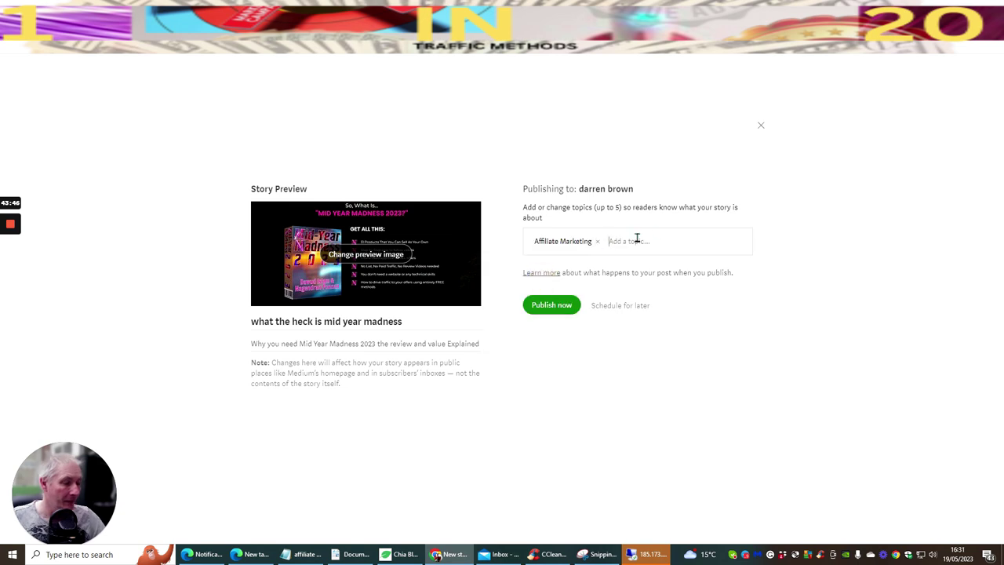
pyautogui.write('best')
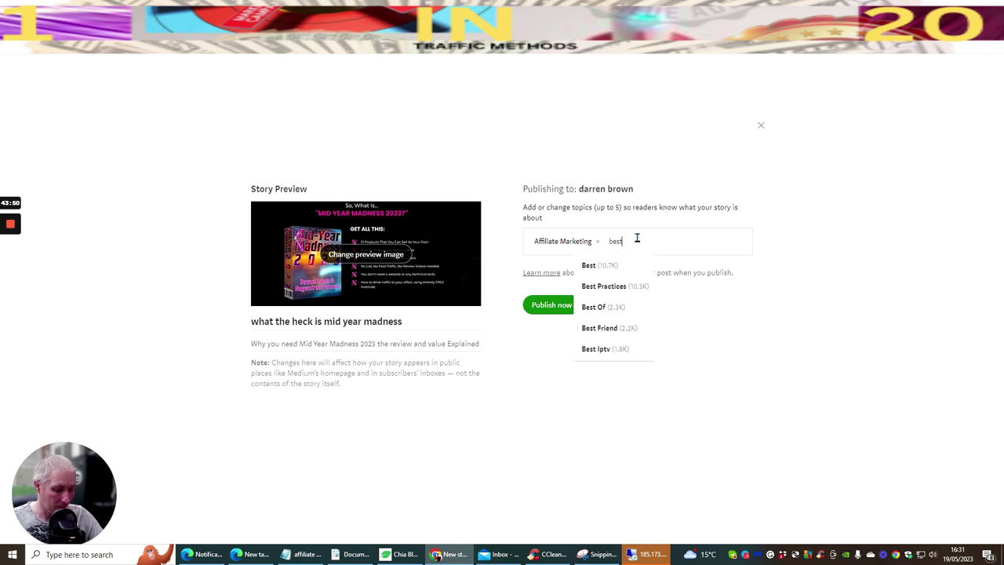
pyautogui.press('BackSpace')
pyautogui.press('BackSpace')
pyautogui.press('BackSpace')
pyautogui.press('BackSpace')
# Add Business Strategy and Email Marketing to the story's topics
pyautogui.write('b')
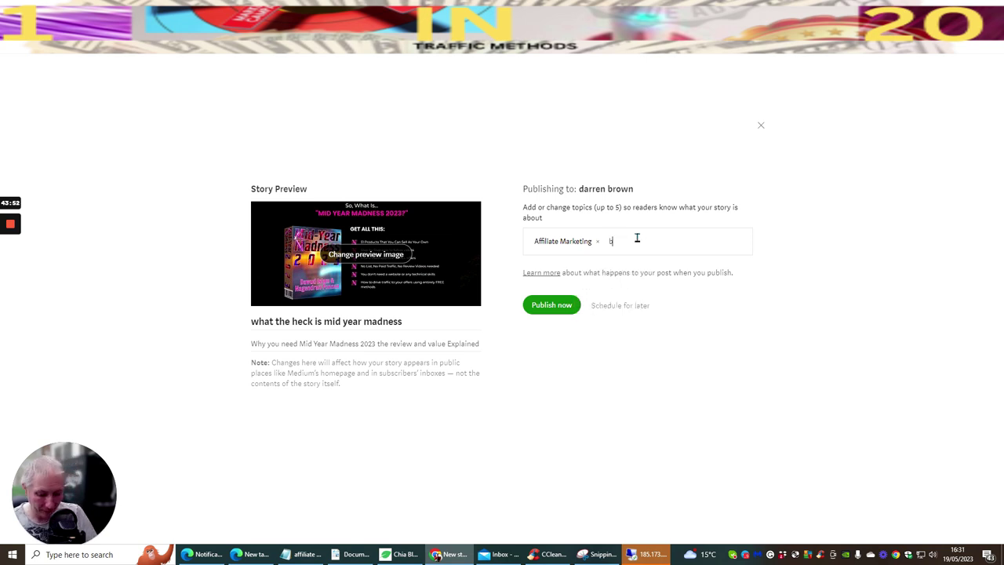
pyautogui.write('usiness')
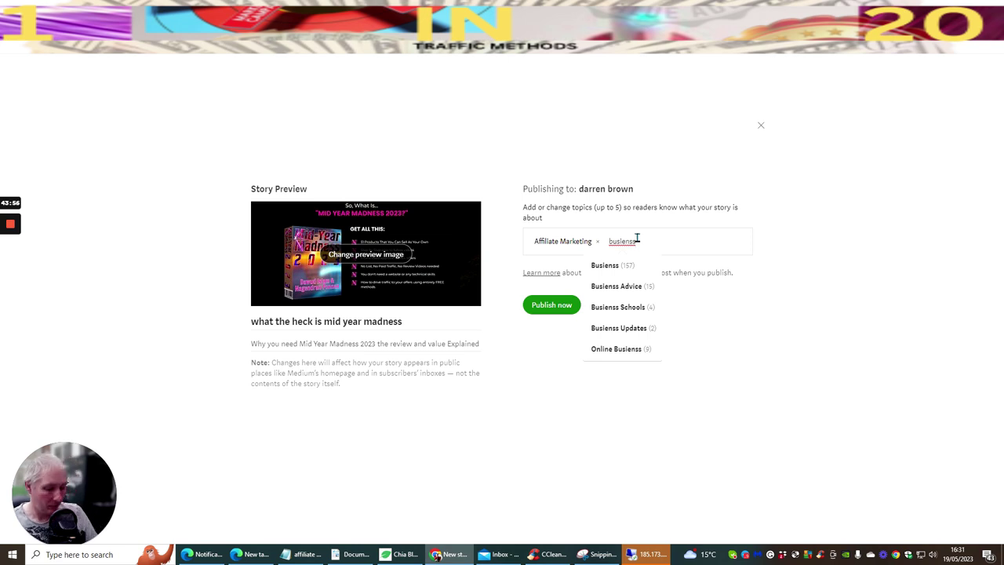
pyautogui.press('BackSpace')
pyautogui.press('BackSpace')
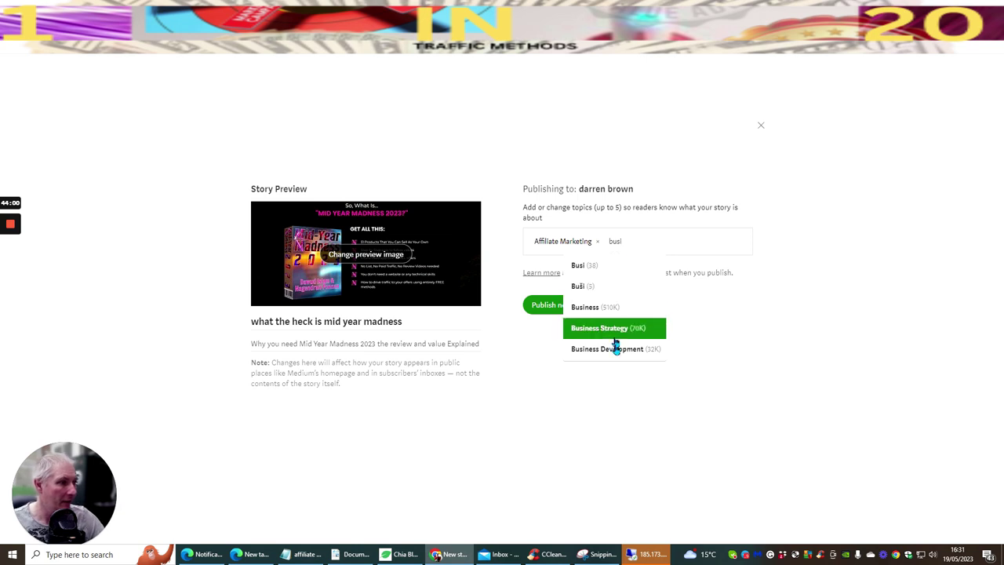
pyautogui.click(637, 328)
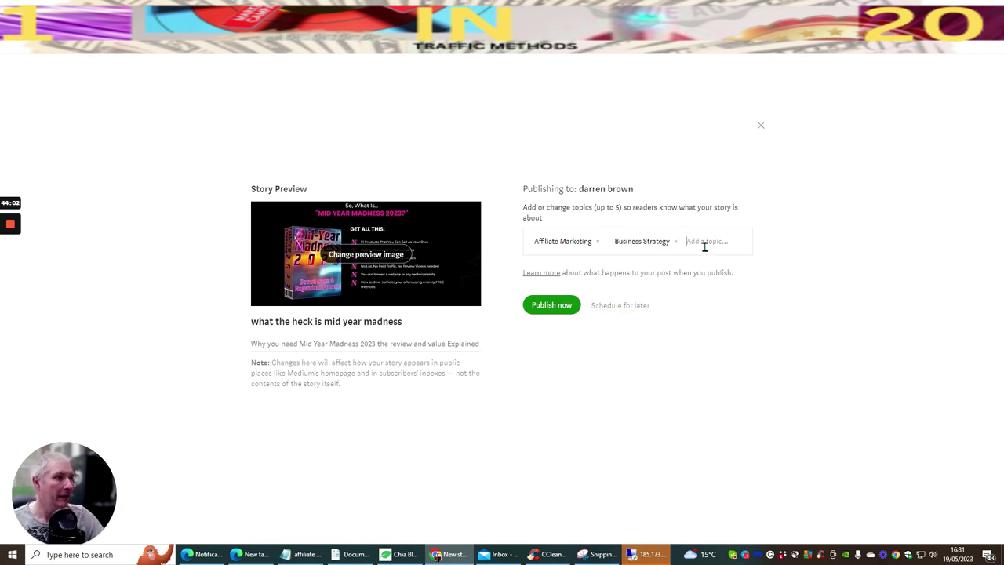
pyautogui.write('email')
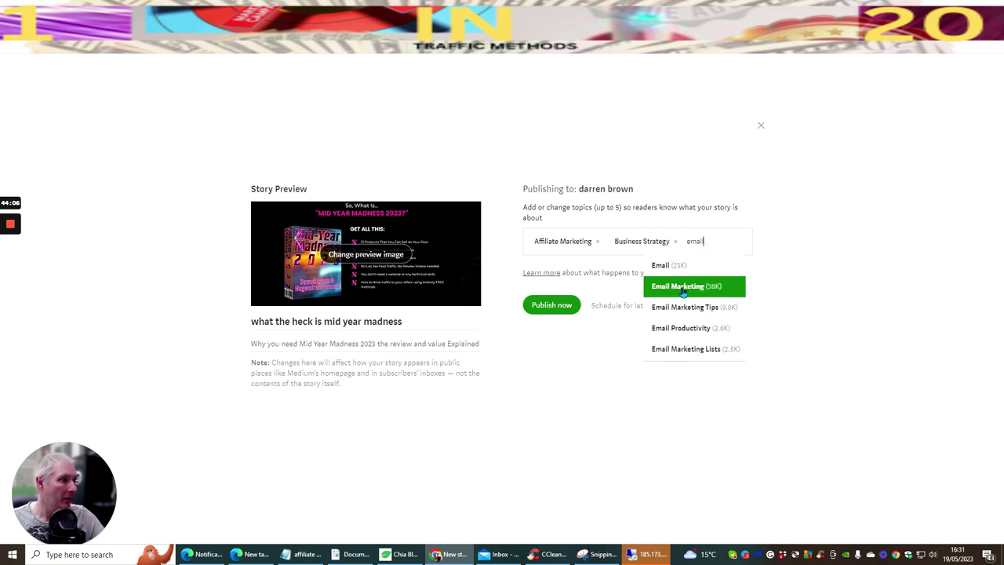
pyautogui.click(714, 288)
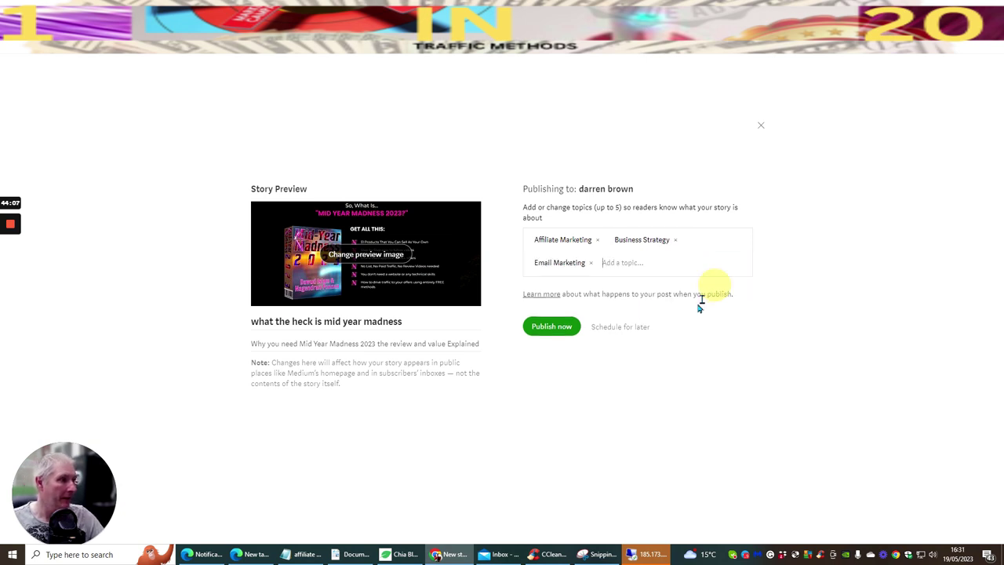
# Add Work From Home to the story's topics
pyautogui.click(618, 263)
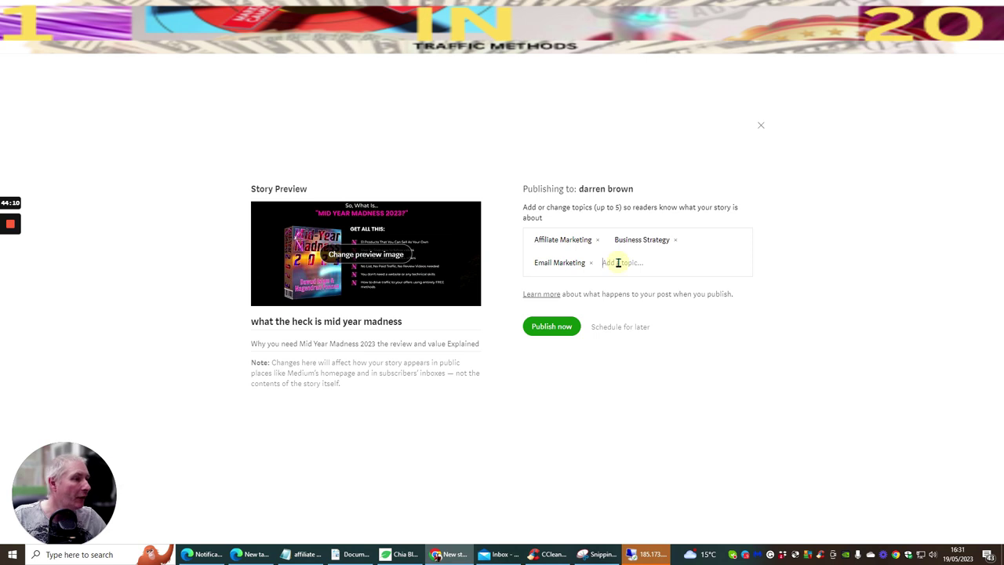
pyautogui.write('w')
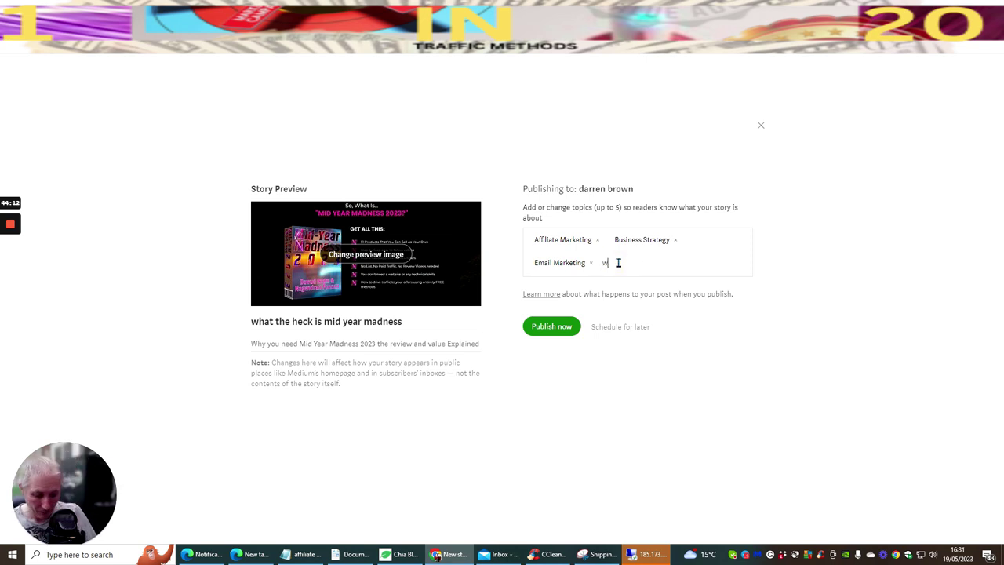
pyautogui.write('ork')
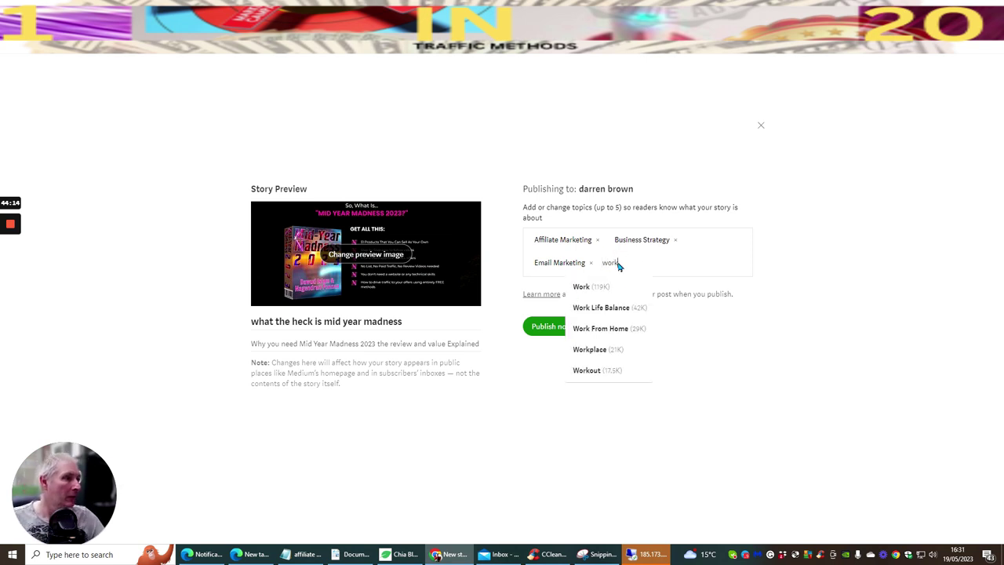
pyautogui.click(611, 330)
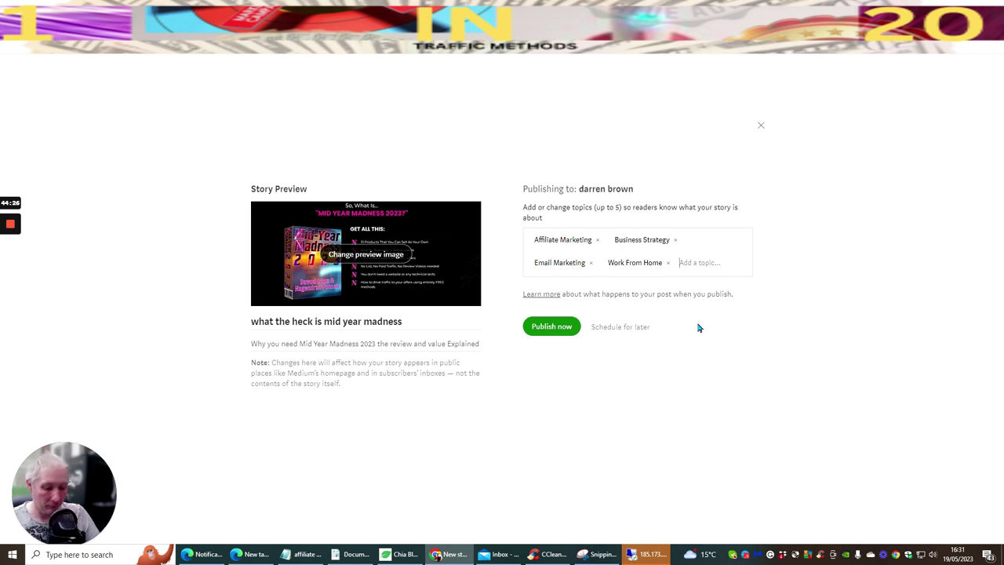
# Add Digital Marketing as the story's fifth topic, discarding the mistyped topic search
pyautogui.write('reasia')
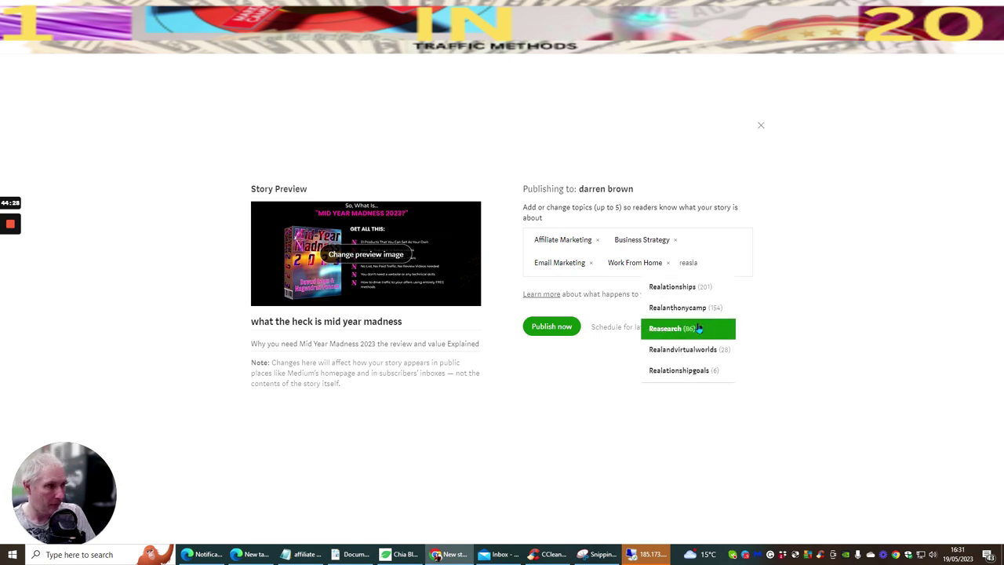
pyautogui.press('BackSpace')
pyautogui.press('BackSpace')
pyautogui.press('BackSpace')
pyautogui.press('BackSpace')
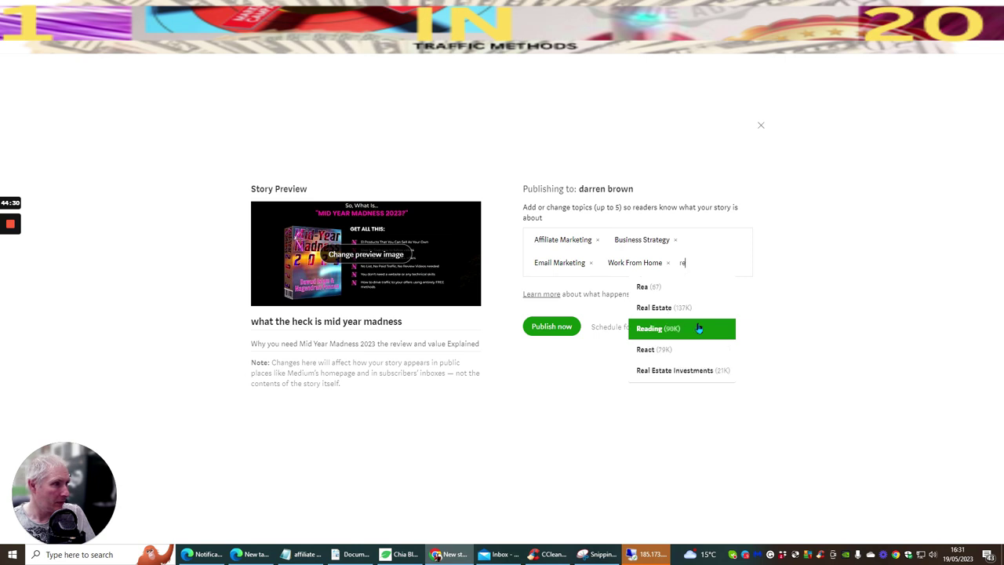
pyautogui.write('dig')
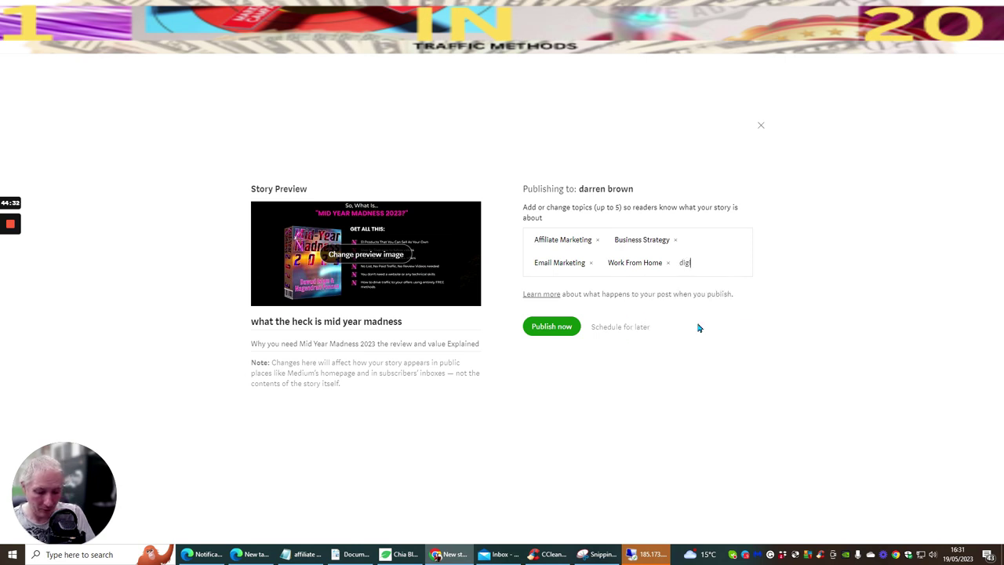
pyautogui.write('ital')
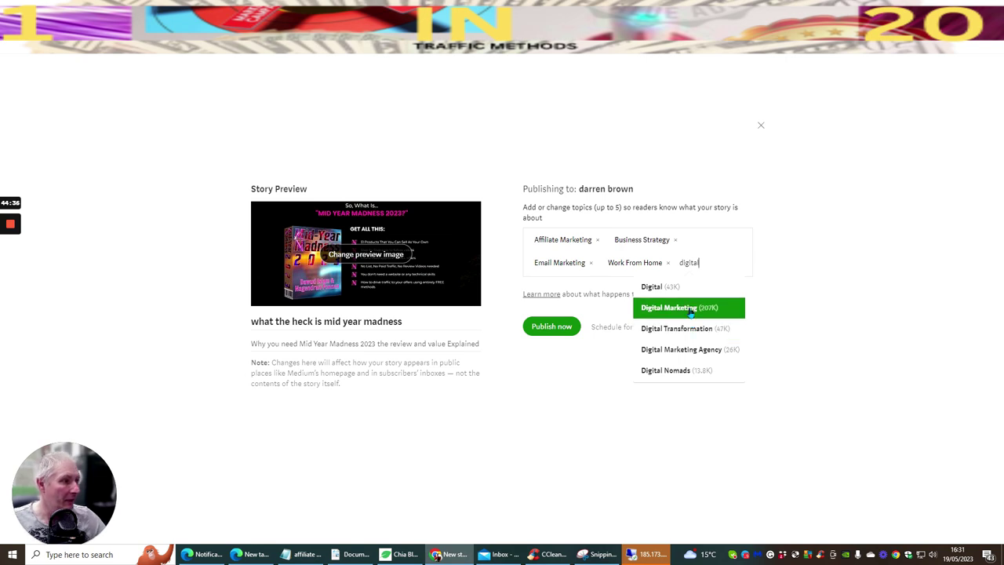
pyautogui.click(690, 309)
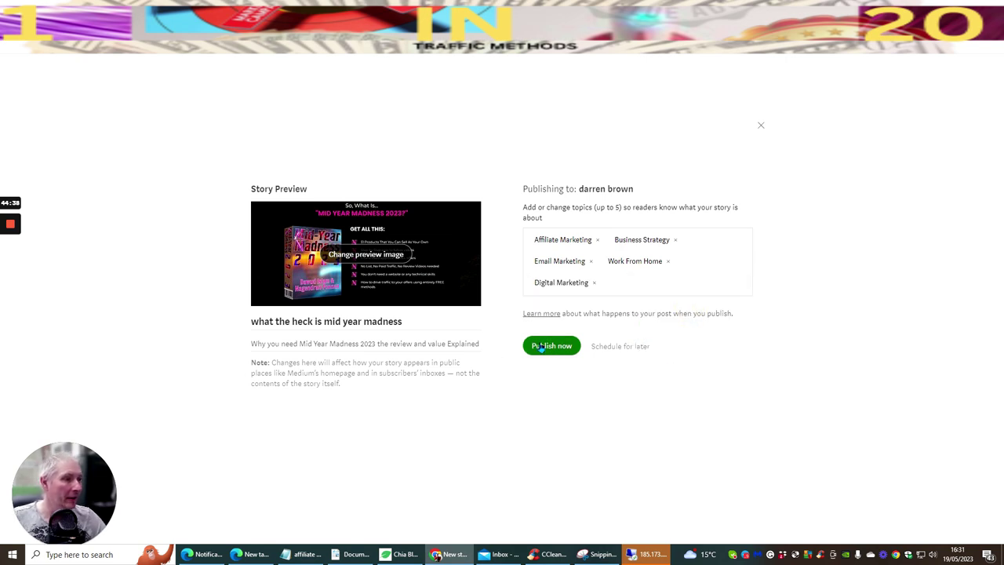
# Publish the story immediately and look over the published page
pyautogui.click(542, 346)
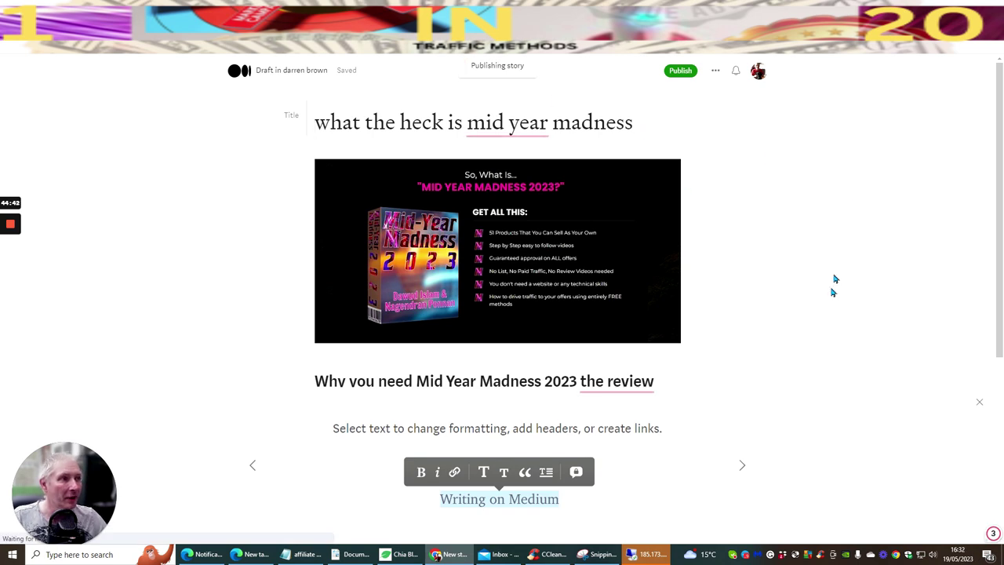
pyautogui.scroll(-2, 810, 186)
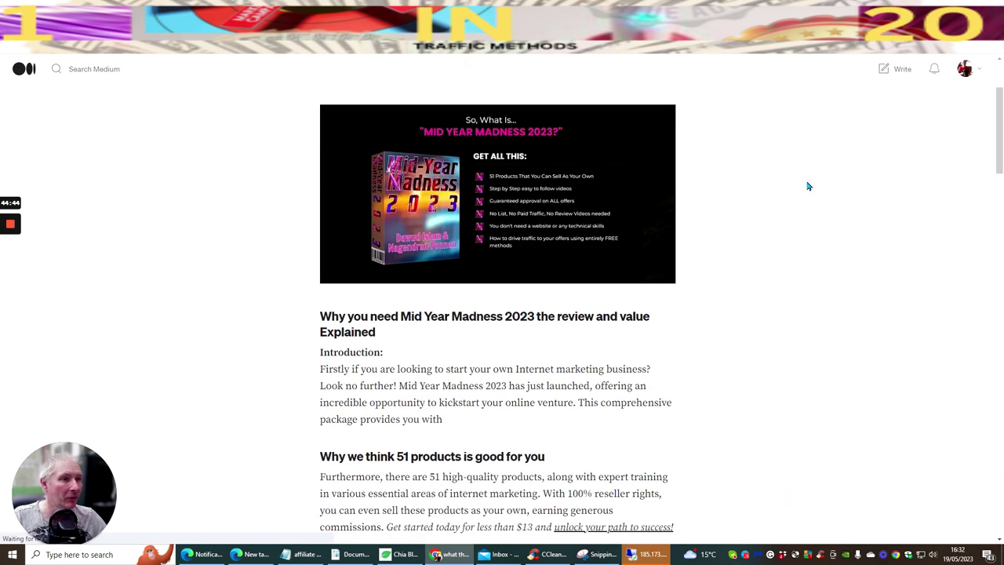
pyautogui.scroll(-2, 809, 186)
pyautogui.scroll(4, 808, 184)
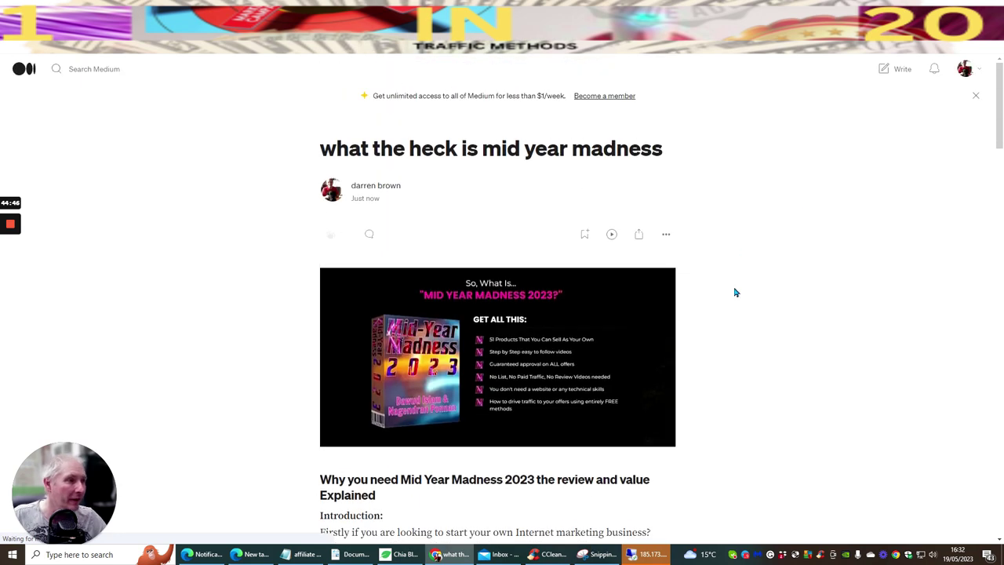
# Share the published story on Twitter with the prefilled tweet, and close the Twitter window
pyautogui.click(666, 237)
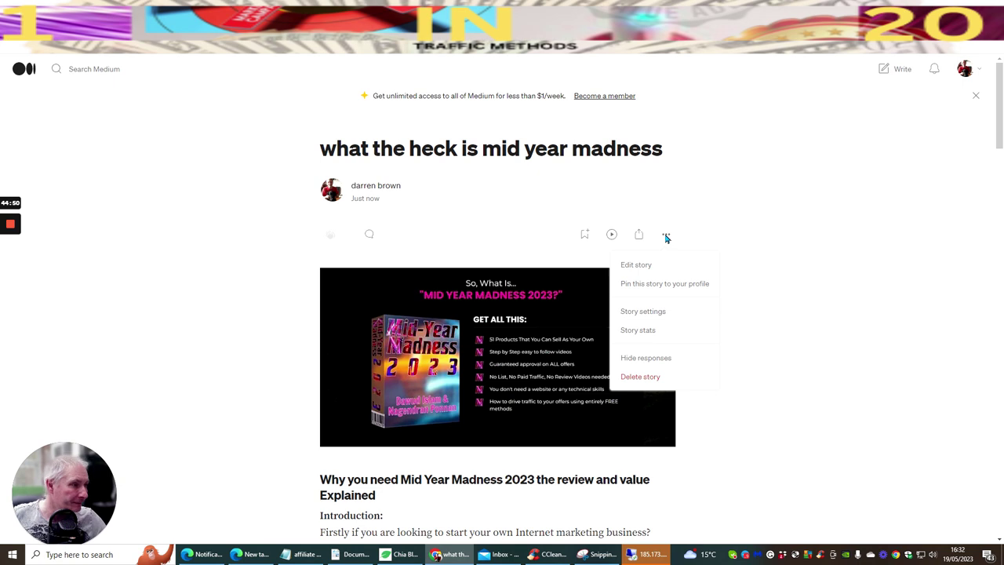
pyautogui.click(717, 240)
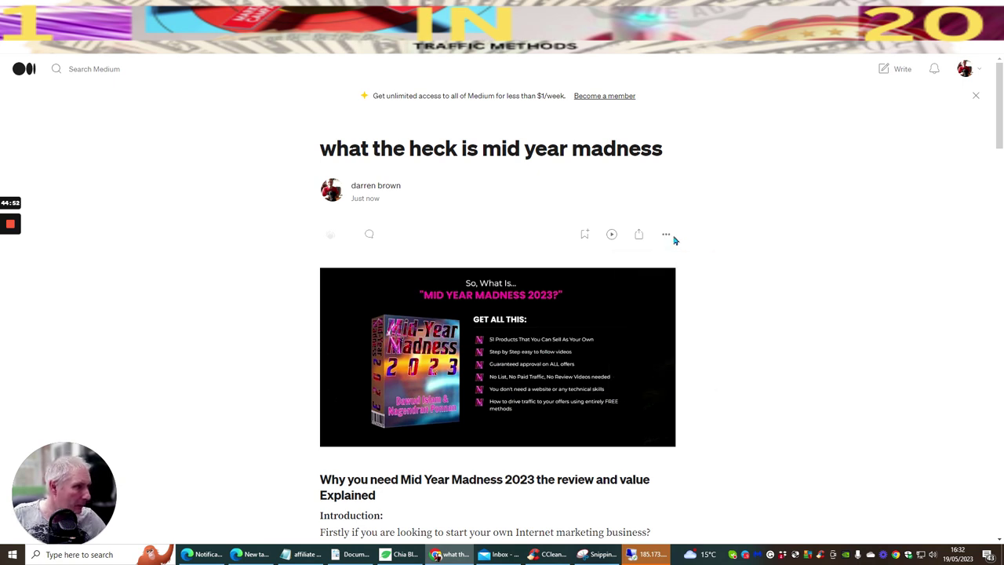
pyautogui.click(638, 237)
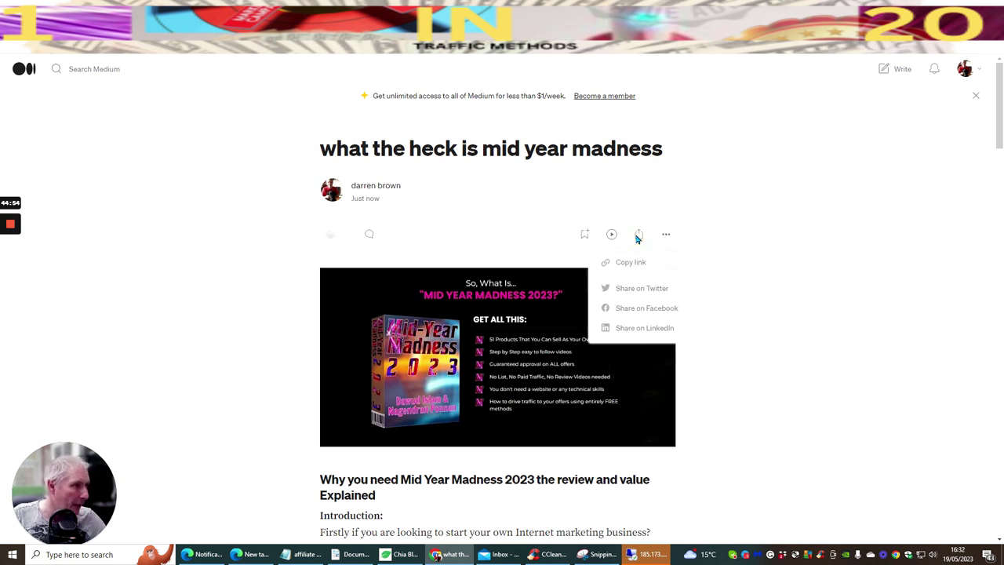
pyautogui.click(642, 290)
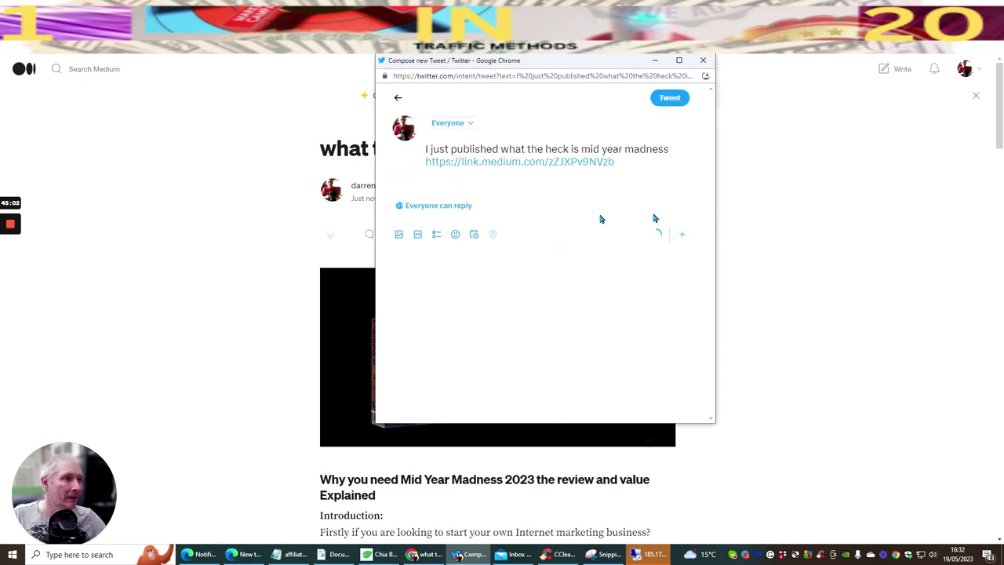
pyautogui.click(668, 98)
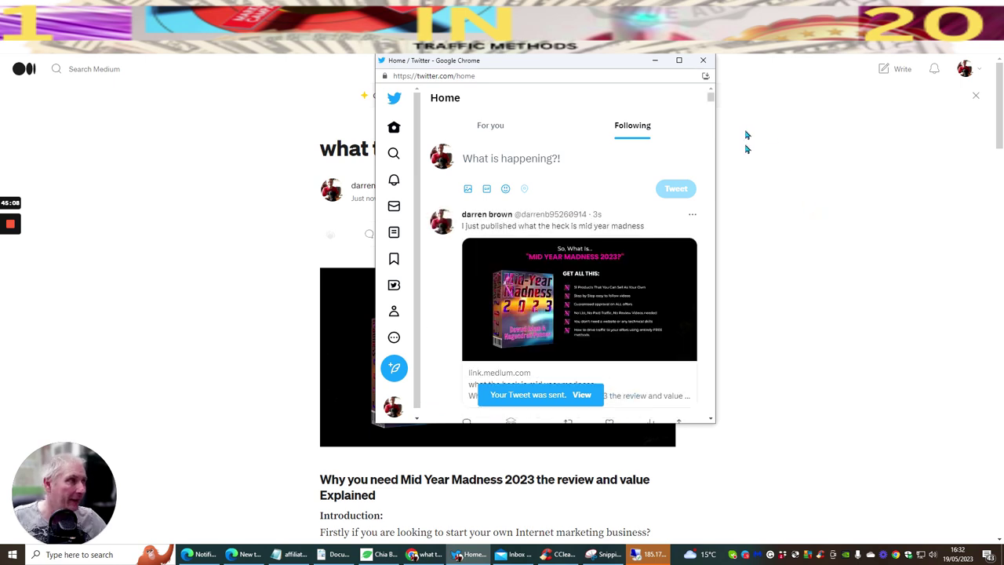
pyautogui.click(703, 60)
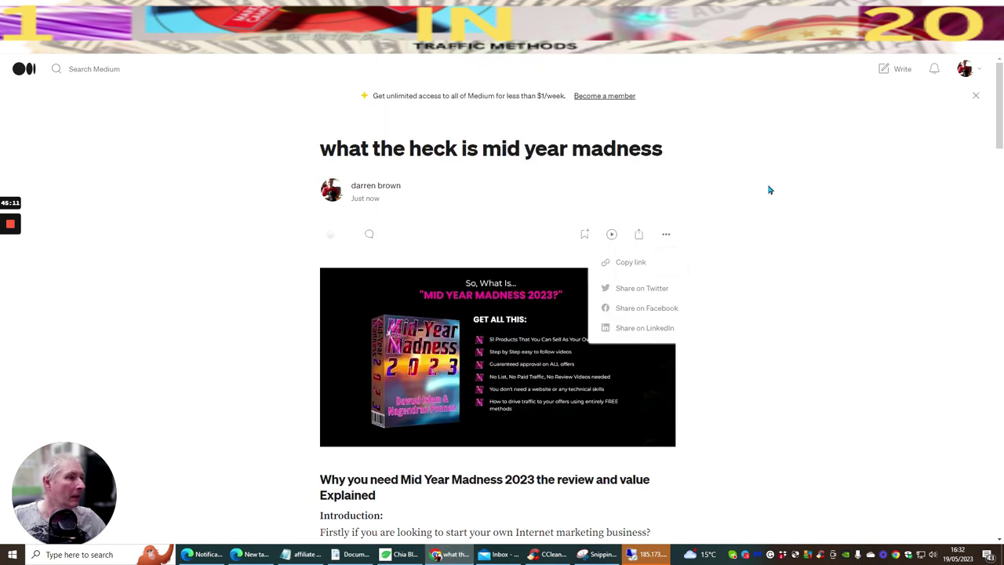
# Start sharing the story on Facebook as a group post, with WORLDWIDE ADVERTS/MARKETING as the group
pyautogui.click(638, 308)
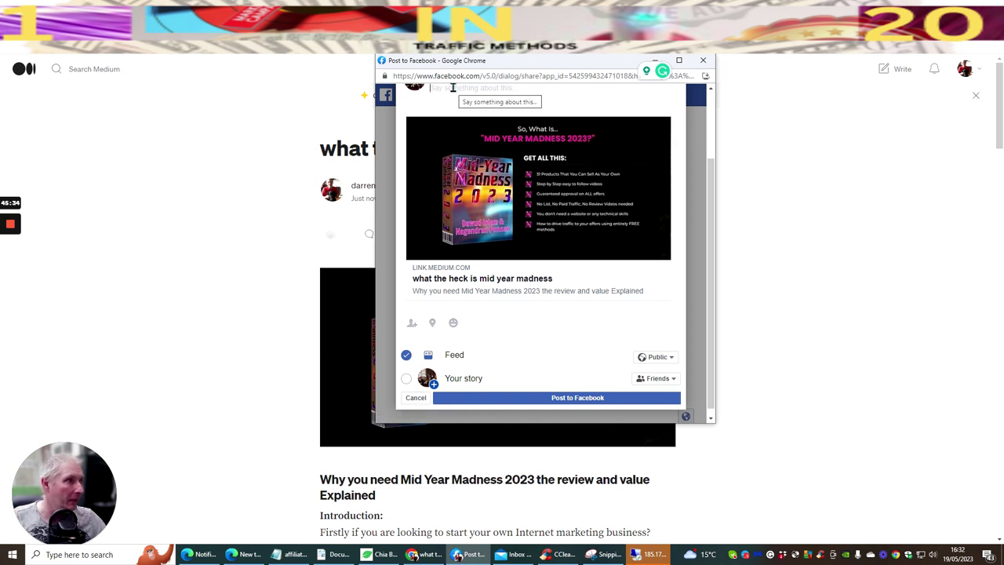
pyautogui.moveTo(711, 197); pyautogui.dragTo(702, 112)
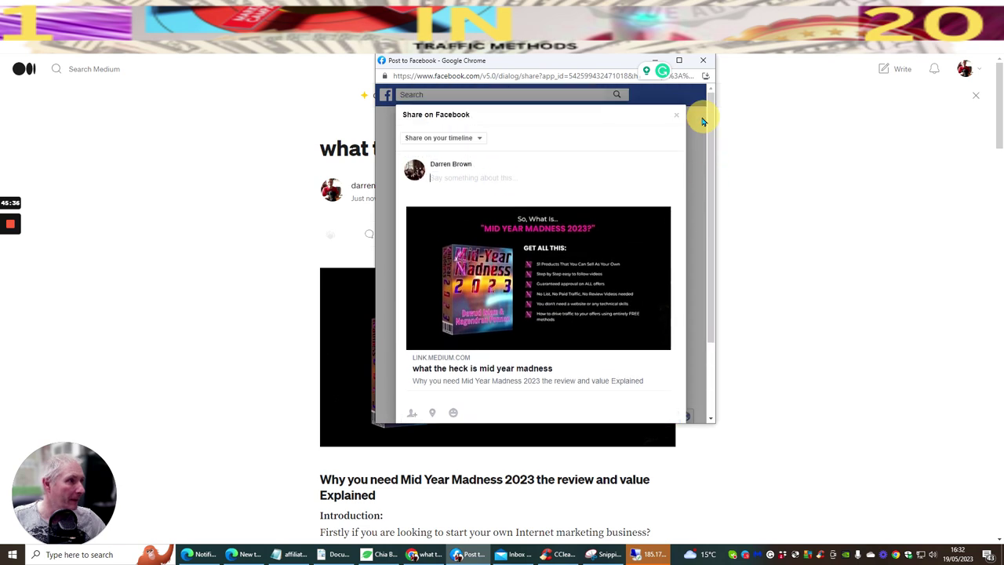
pyautogui.click(472, 140)
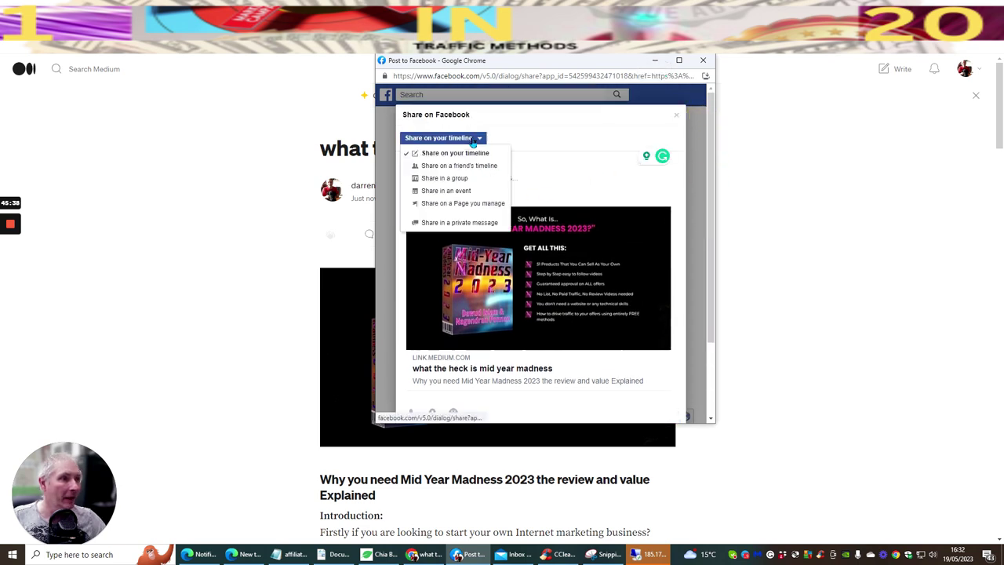
pyautogui.click(451, 180)
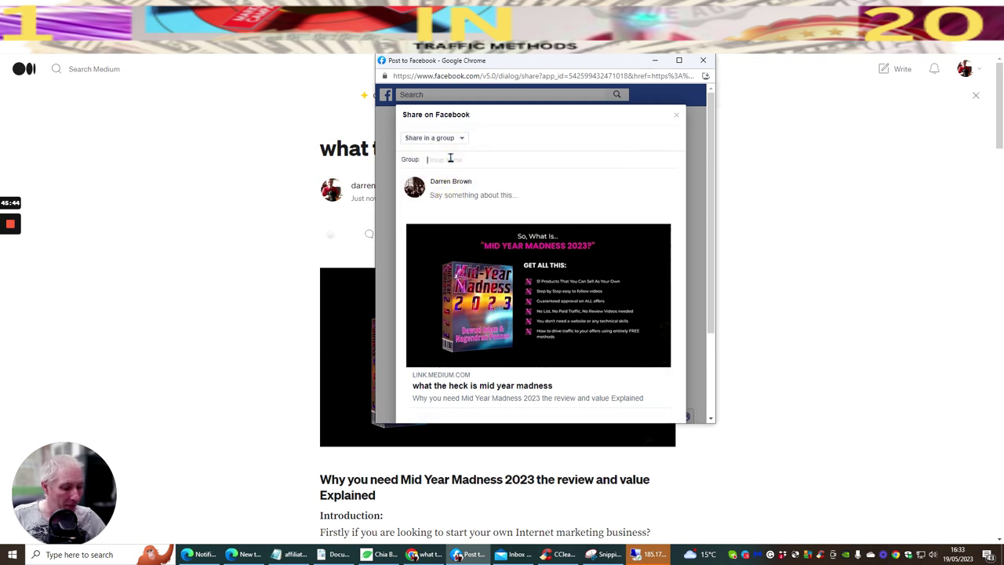
pyautogui.write('world')
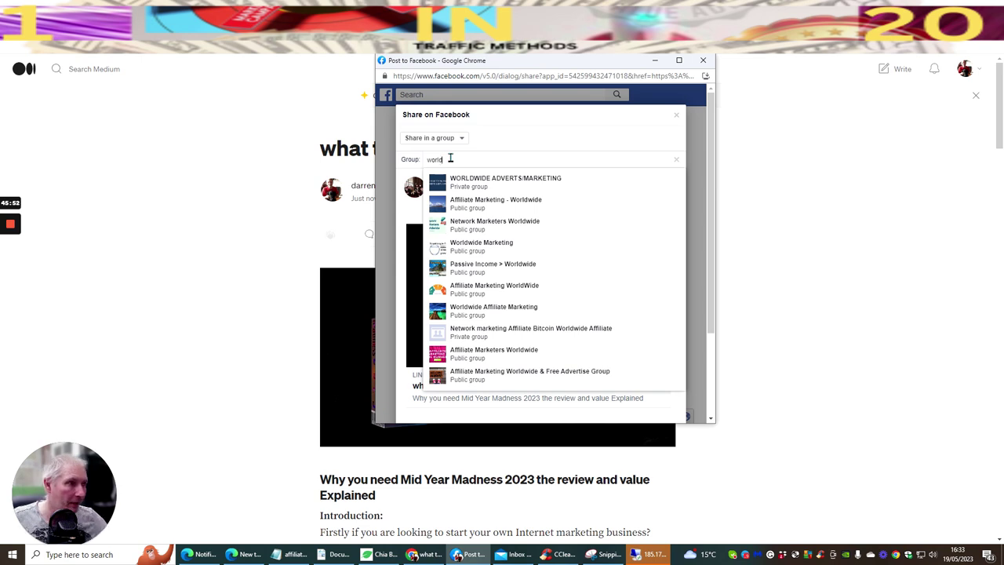
pyautogui.click(477, 186)
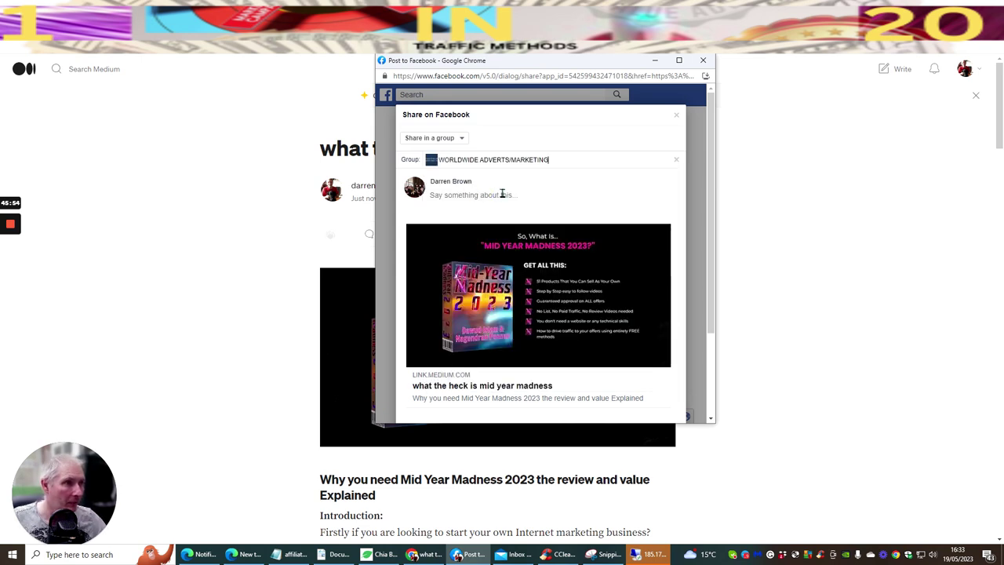
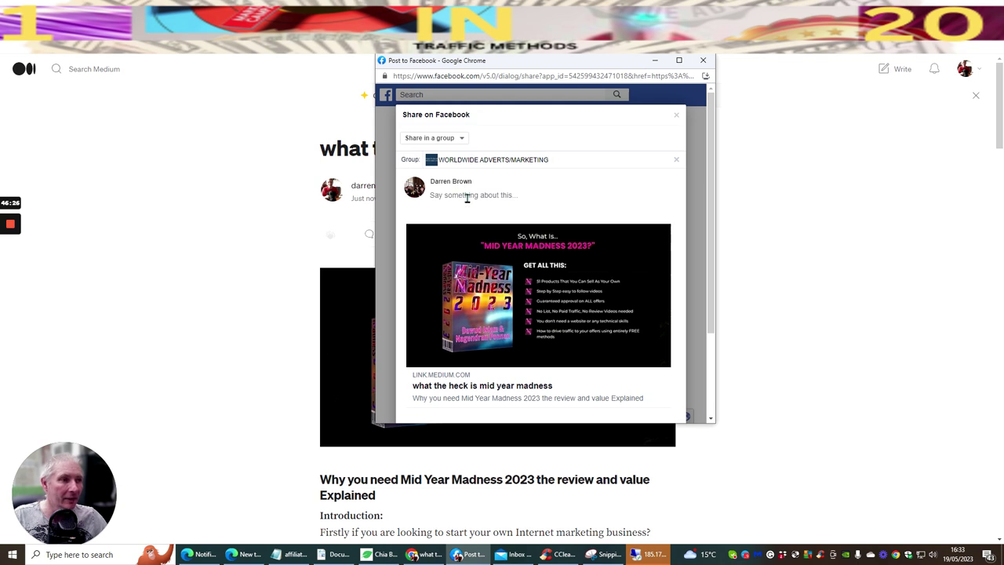
# Examine the published story's introduction and 51 products section behind the Facebook share window
pyautogui.scroll(-3, 818, 164)
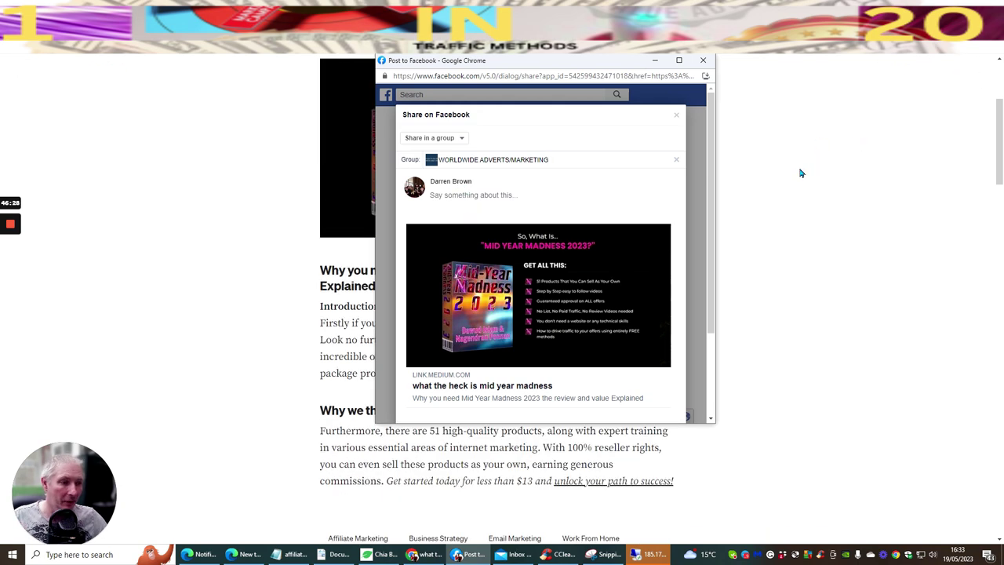
pyautogui.scroll(1, 802, 172)
pyautogui.scroll(-1, 802, 171)
pyautogui.scroll(1, 802, 171)
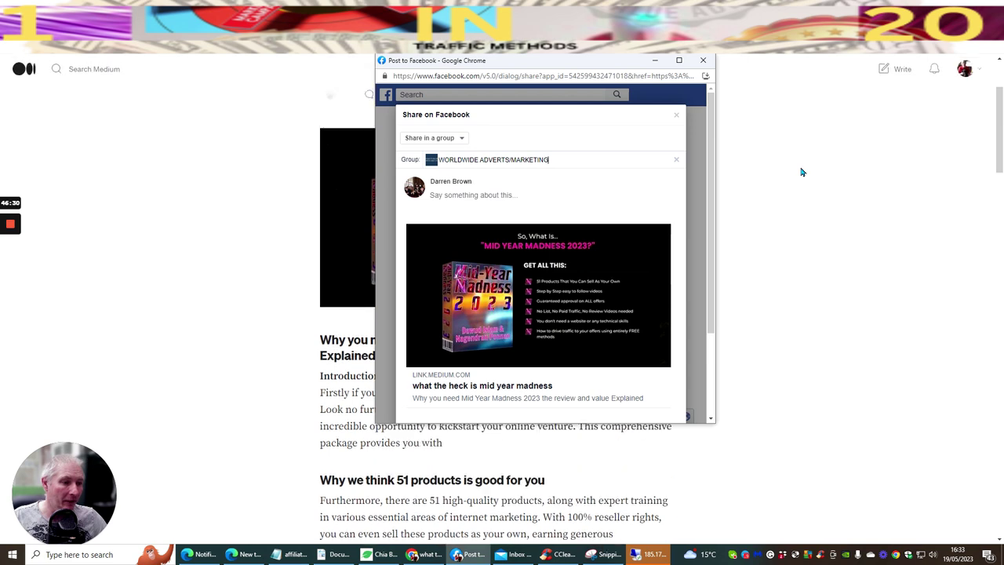
pyautogui.scroll(-1, 802, 172)
pyautogui.scroll(1, 801, 172)
pyautogui.scroll(-1, 801, 171)
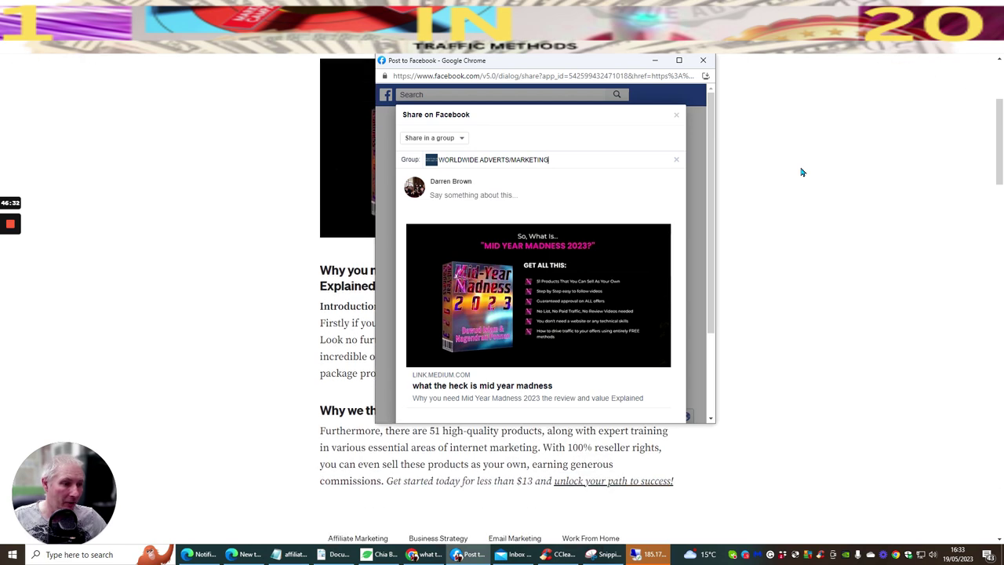
pyautogui.scroll(1, 802, 172)
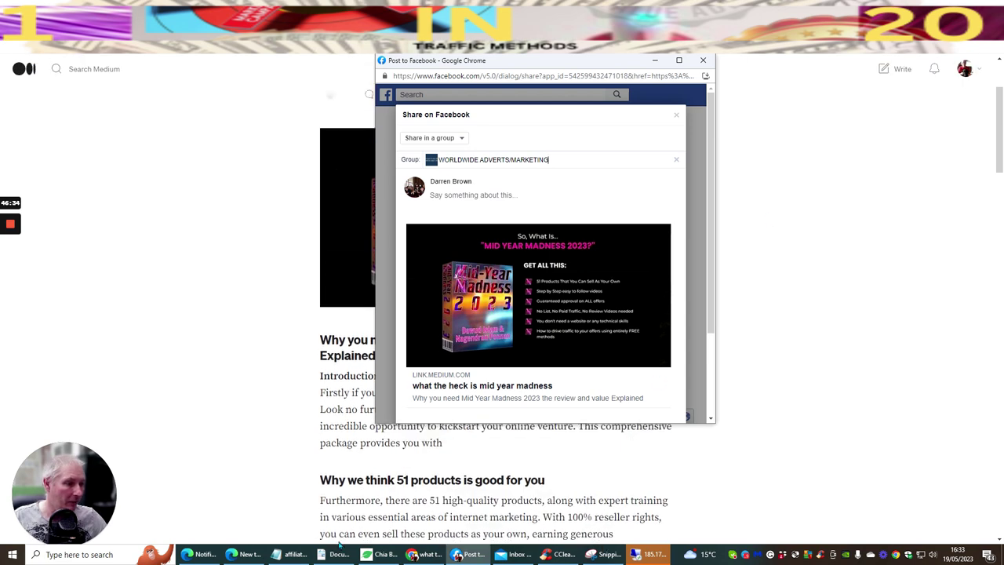
pyautogui.click(320, 482)
pyautogui.click(320, 482)
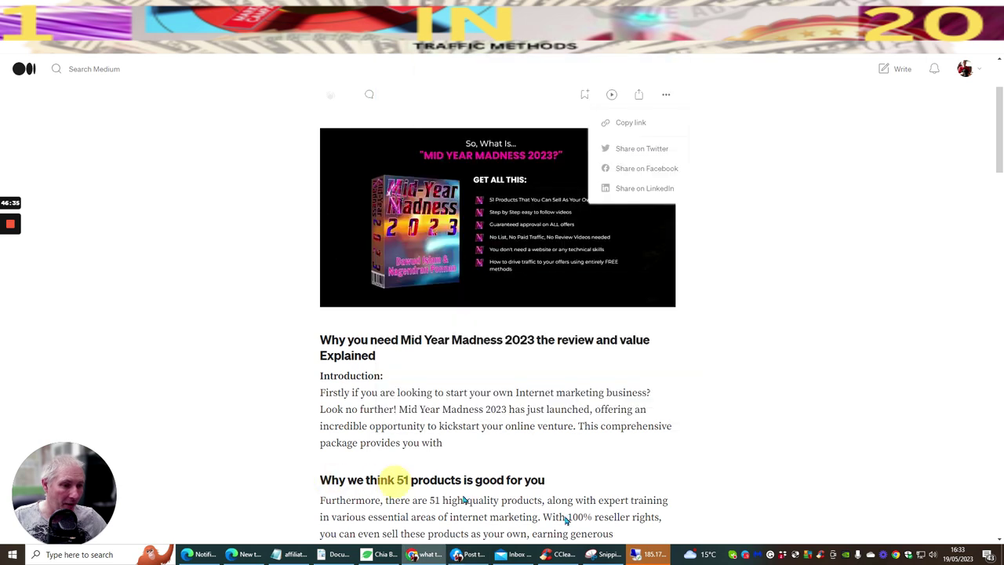
pyautogui.click(567, 519)
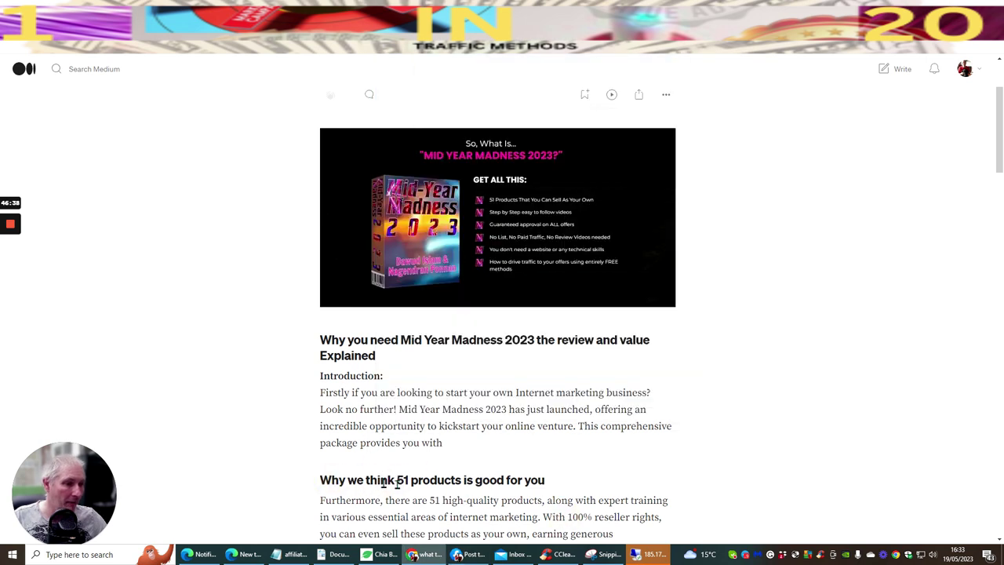
# Copy the highlighted introduction and 51 products text from the WordPress blog post, and return to the Facebook share window
pyautogui.hotkey('ctrl', 'Tab')
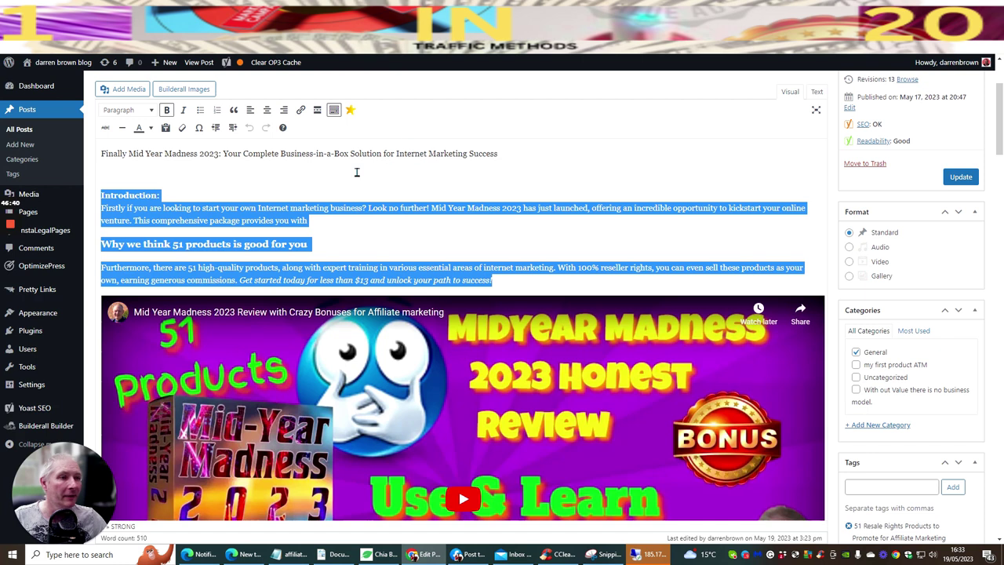
pyautogui.rightClick(257, 246)
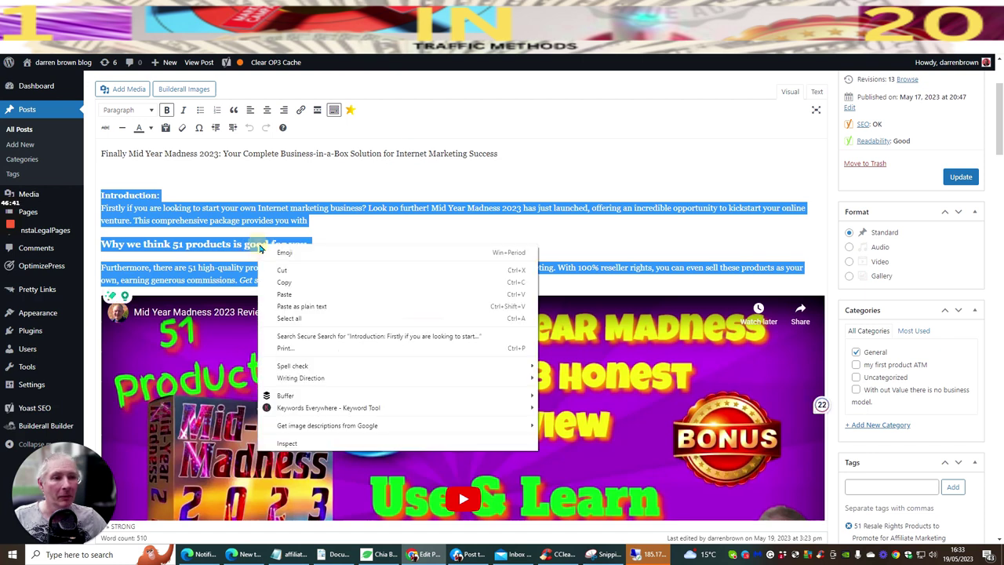
pyautogui.click(282, 282)
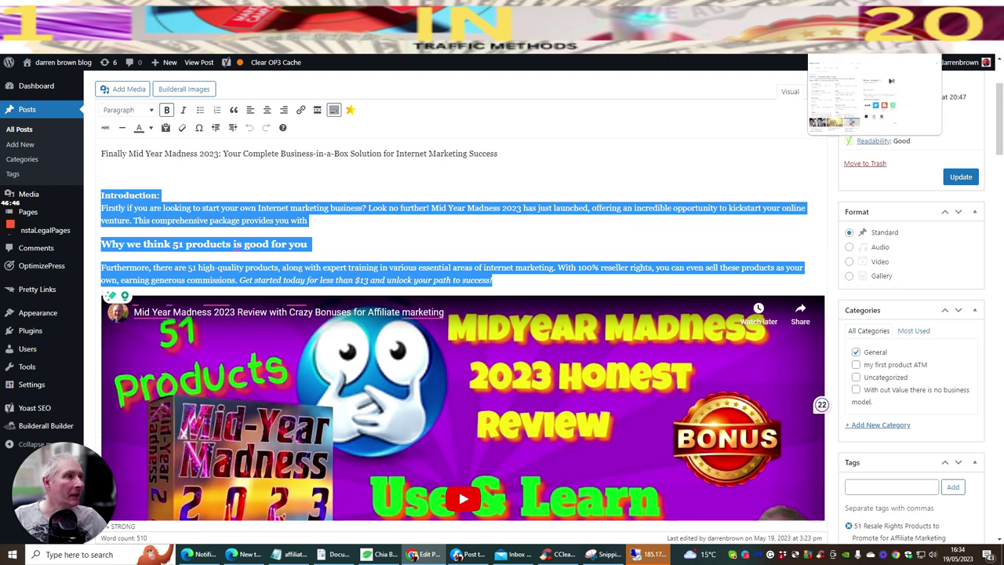
pyautogui.click(463, 554)
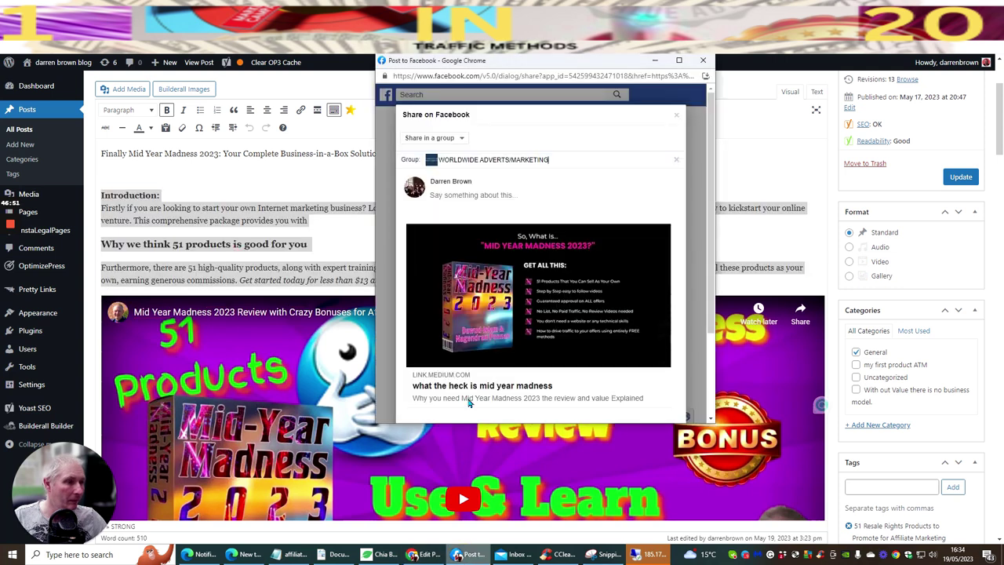
# Paste the copied introduction and 51 products text as the post message, publish it to the Facebook group, and close the share confirmation
pyautogui.rightClick(455, 194)
pyautogui.click(480, 290)
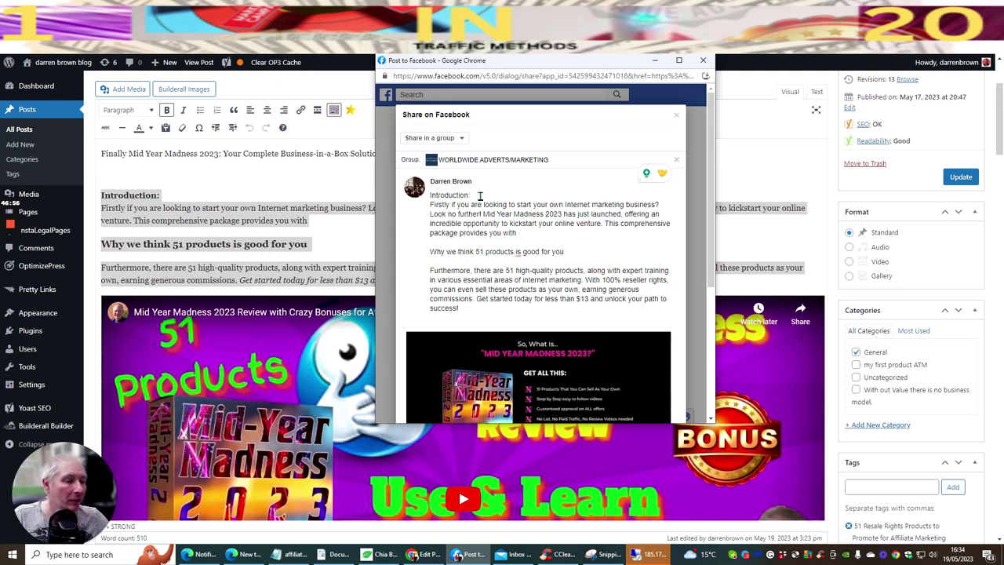
pyautogui.moveTo(517, 256)
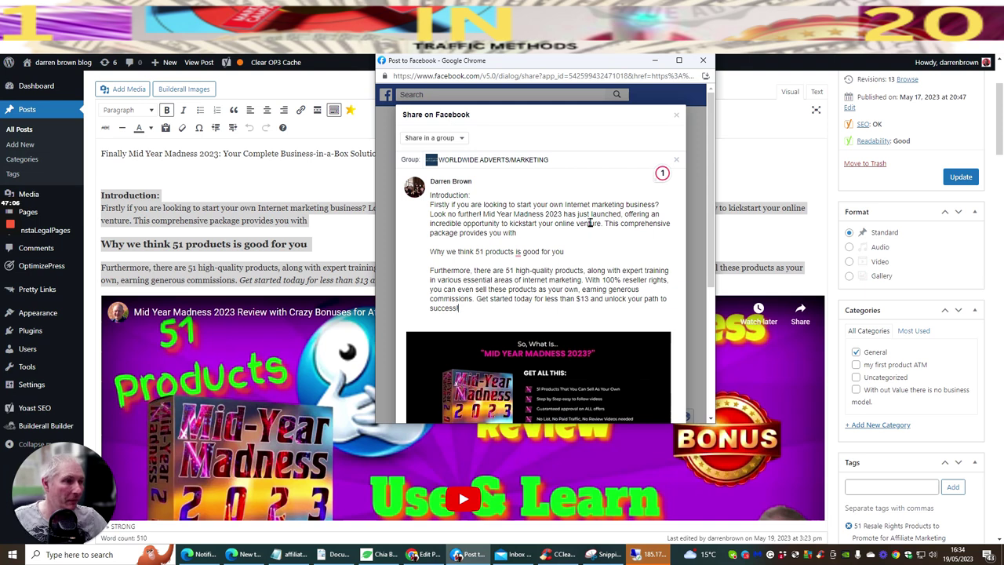
pyautogui.scroll(-5, 589, 223)
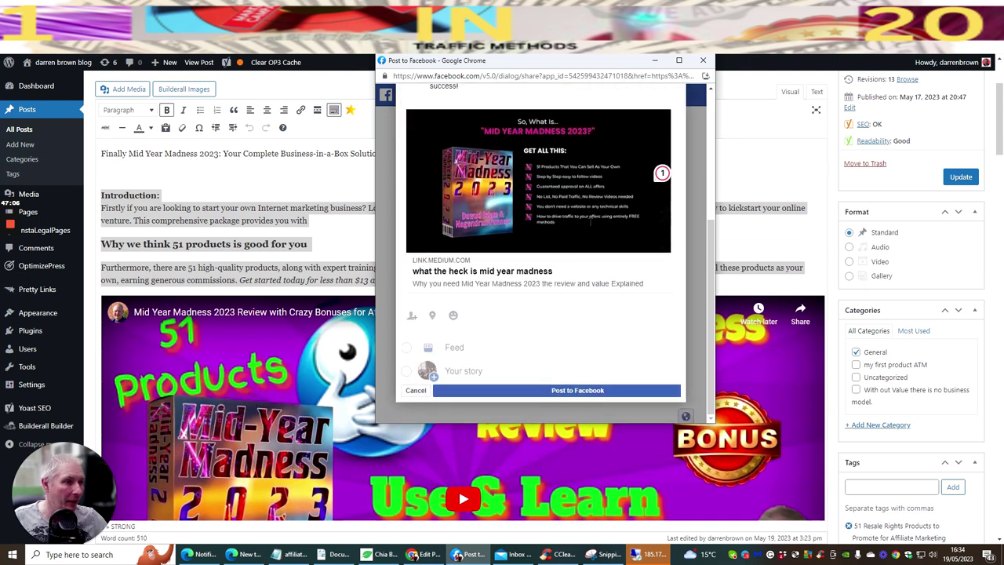
pyautogui.click(546, 390)
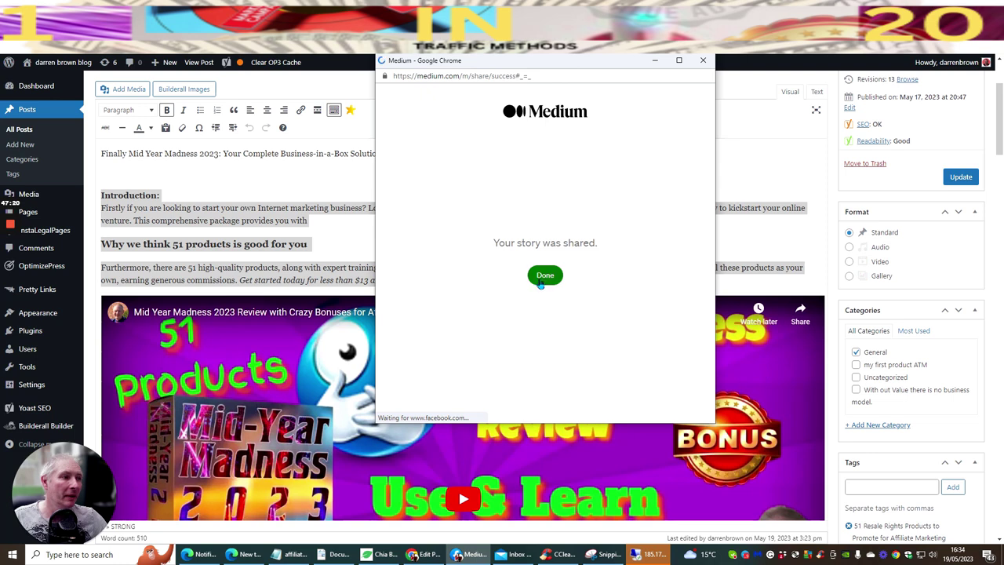
pyautogui.click(541, 275)
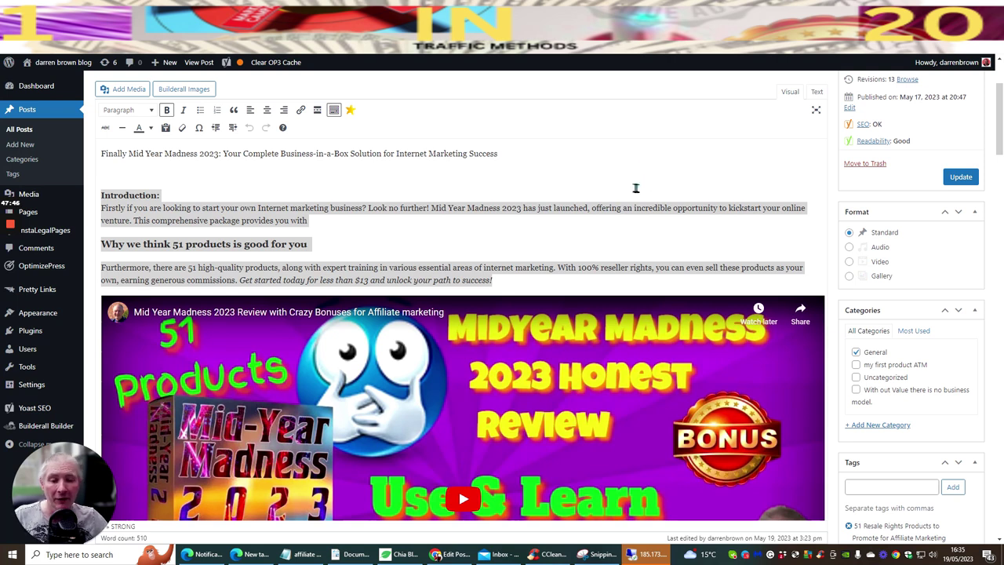
# View the published Mid Year Madness 2023 post from the editor, go to the blog's home page, and reopen the post from there
pyautogui.click(598, 171)
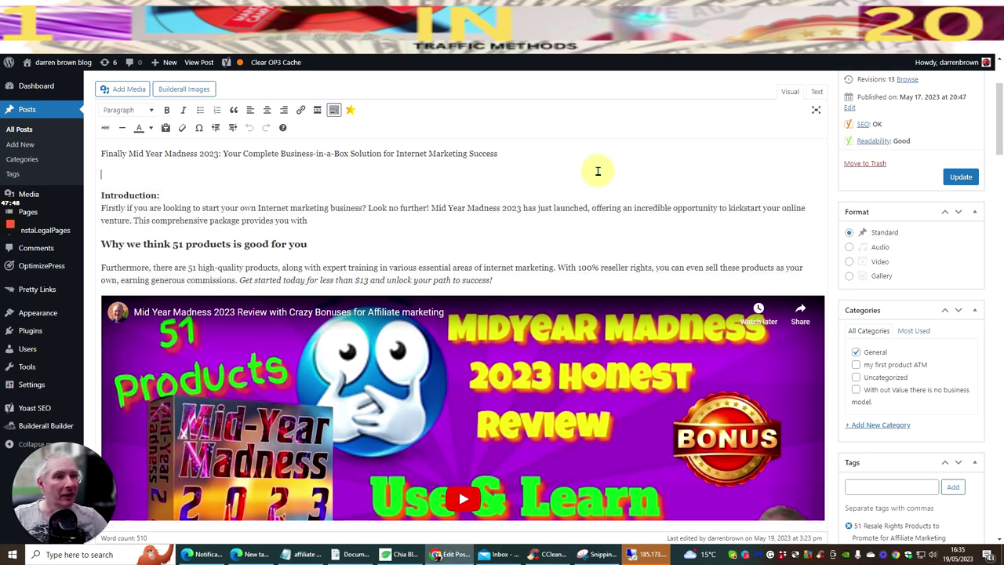
pyautogui.scroll(2, 458, 207)
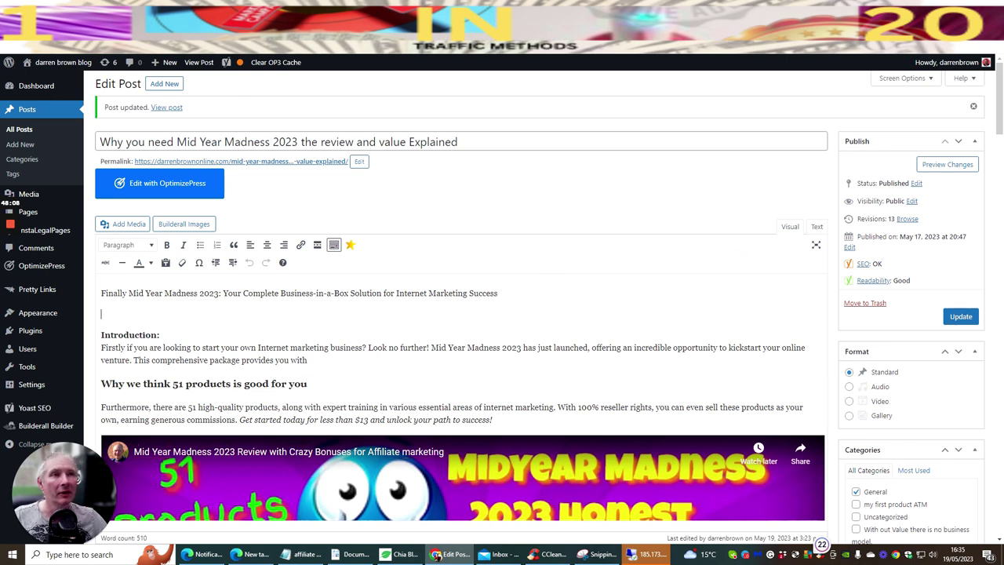
pyautogui.click(166, 106)
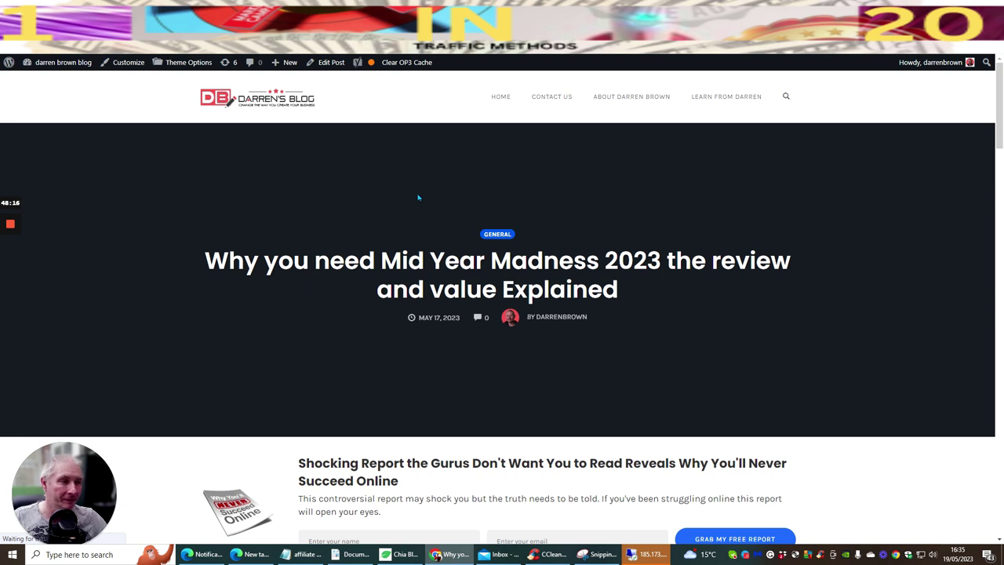
pyautogui.click(502, 97)
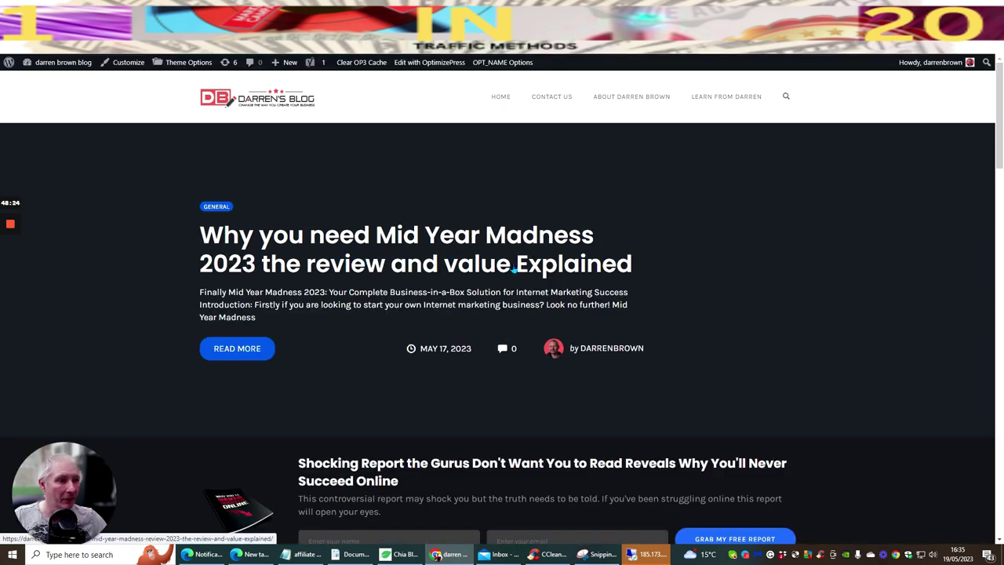
pyautogui.scroll(-3, 723, 200)
pyautogui.scroll(2, 291, 325)
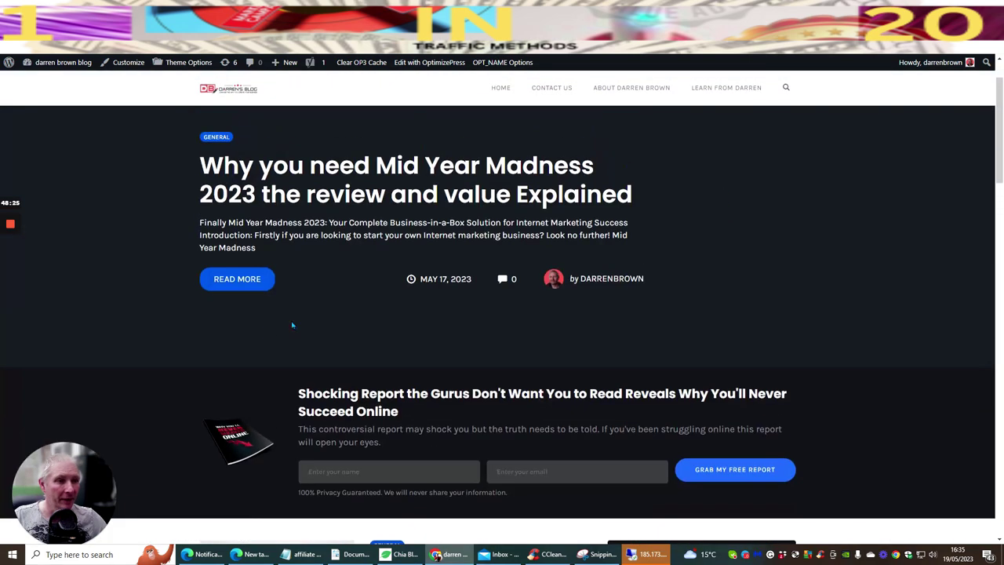
pyautogui.click(230, 284)
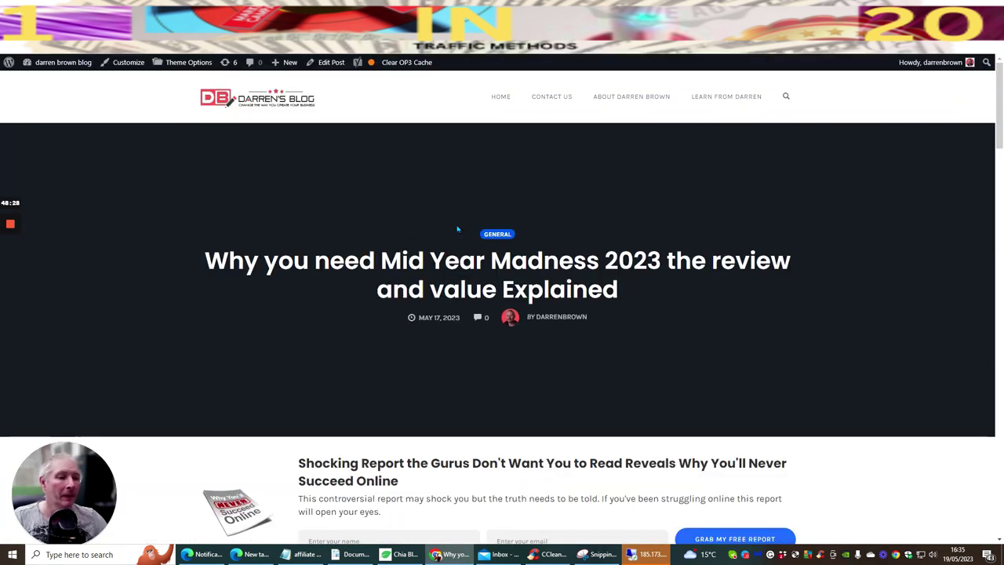
# Read through the blog post to the products section and follow its "See my review here" link
pyautogui.scroll(-1, 458, 229)
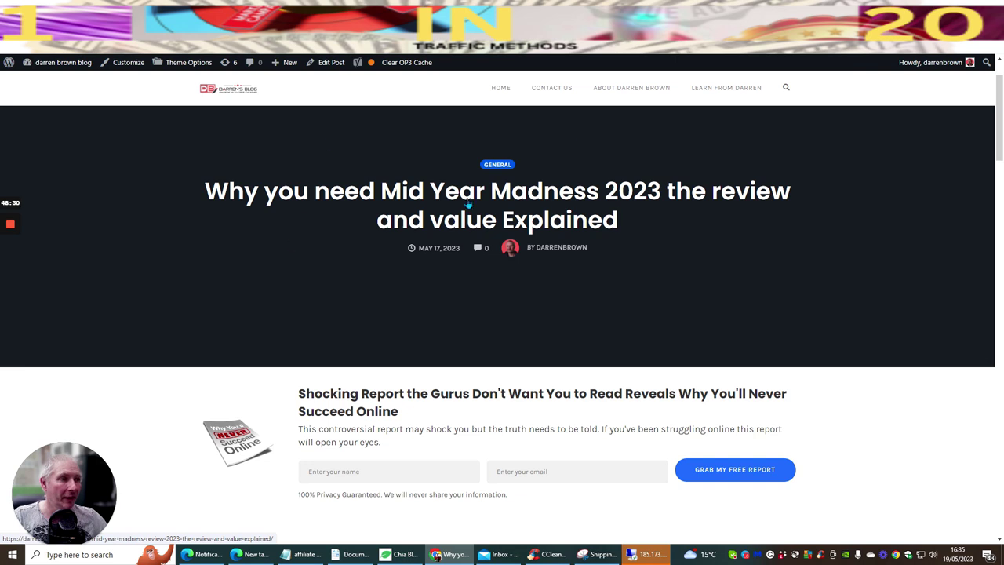
pyautogui.scroll(-5, 298, 224)
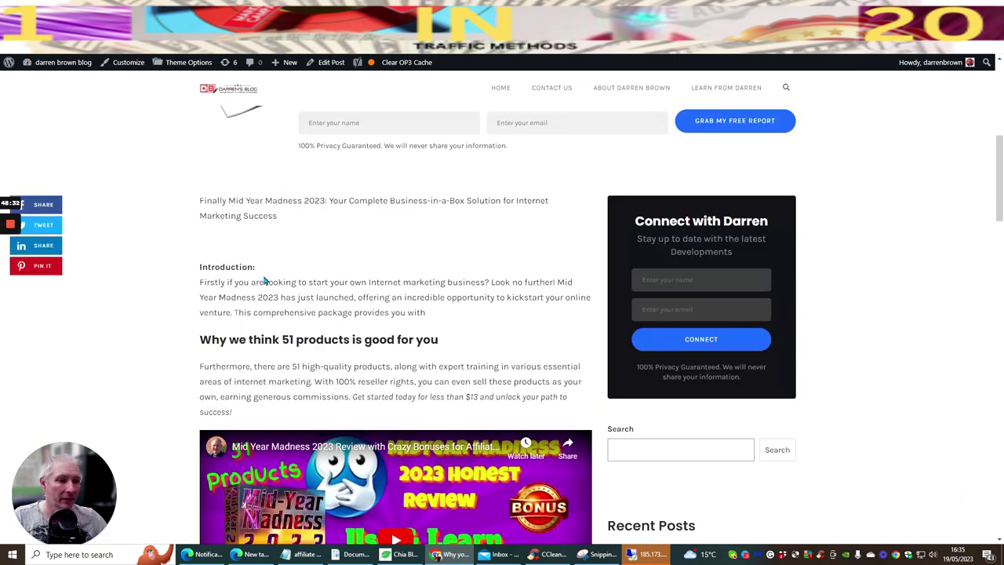
pyautogui.scroll(-5, 273, 306)
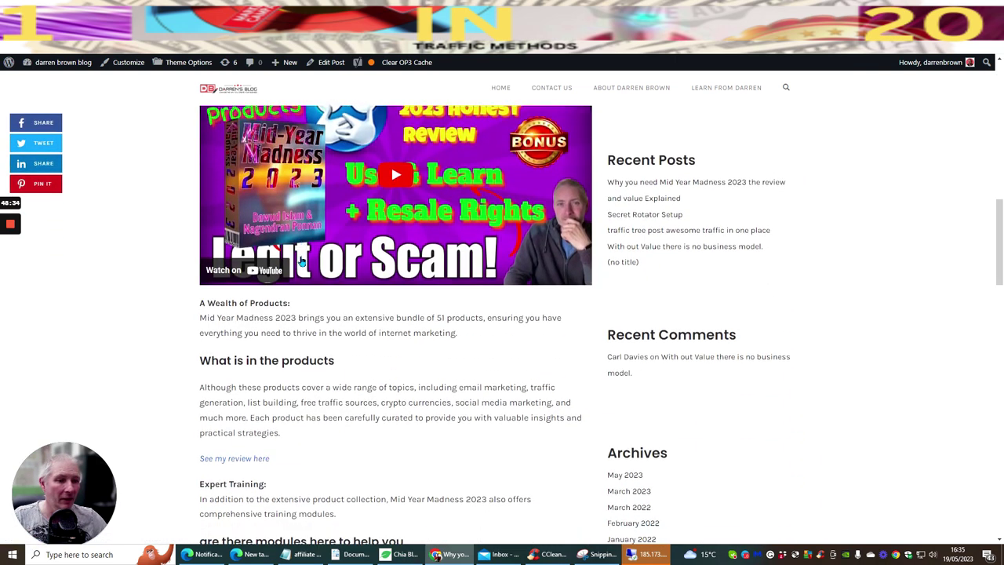
pyautogui.scroll(-2, 301, 261)
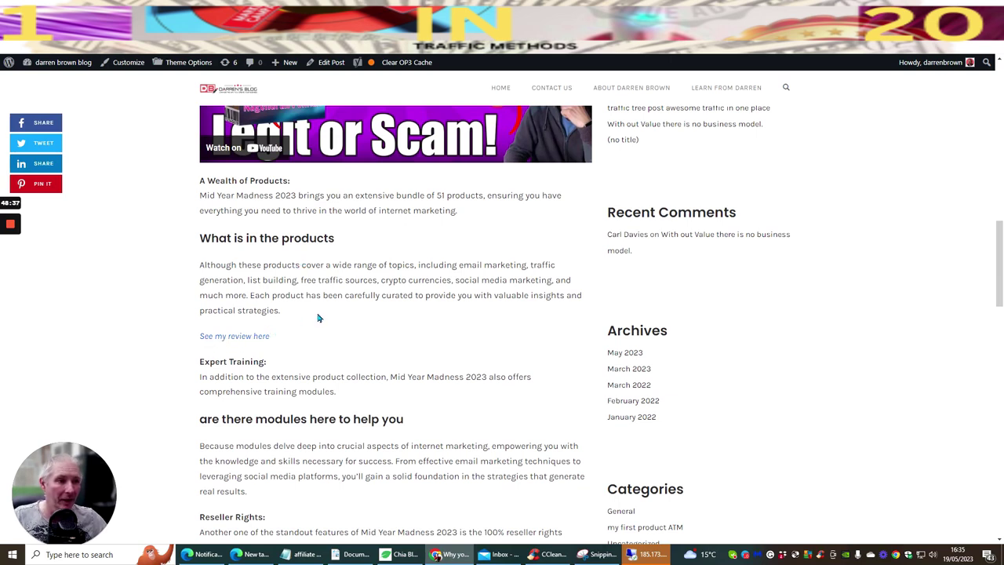
pyautogui.click(231, 337)
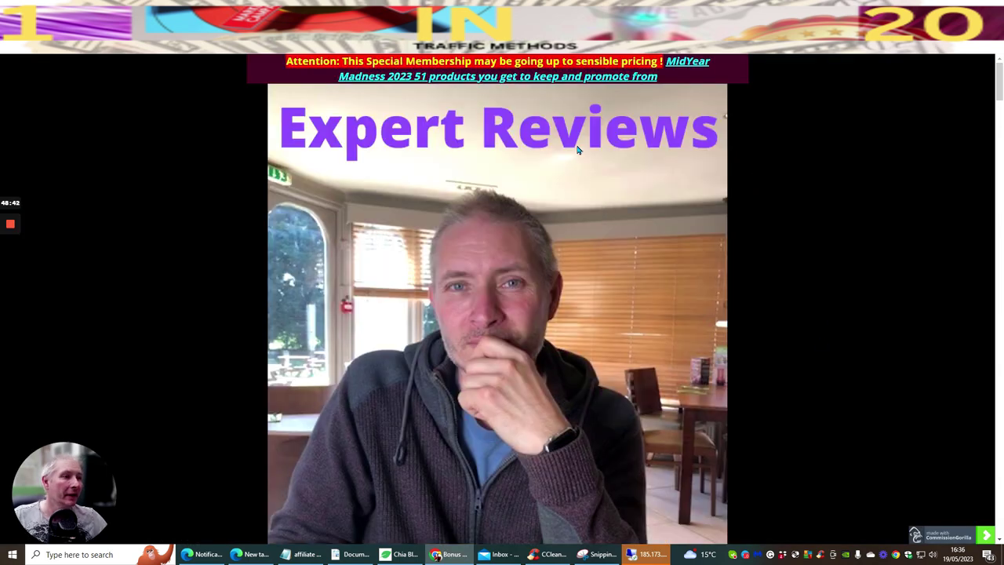
# Look through the Mid Year Madness 2023 bonus page and its Secret Rotator bonuses, and bring up the B.A.G.S. Monthly Membership page
pyautogui.scroll(-3, 577, 149)
pyautogui.scroll(-15, 577, 149)
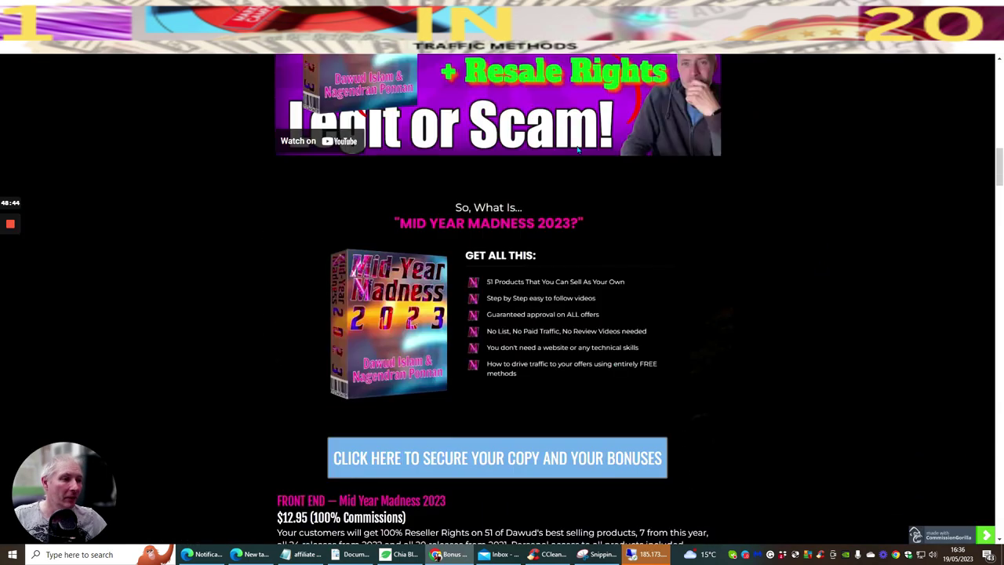
pyautogui.scroll(-20, 577, 149)
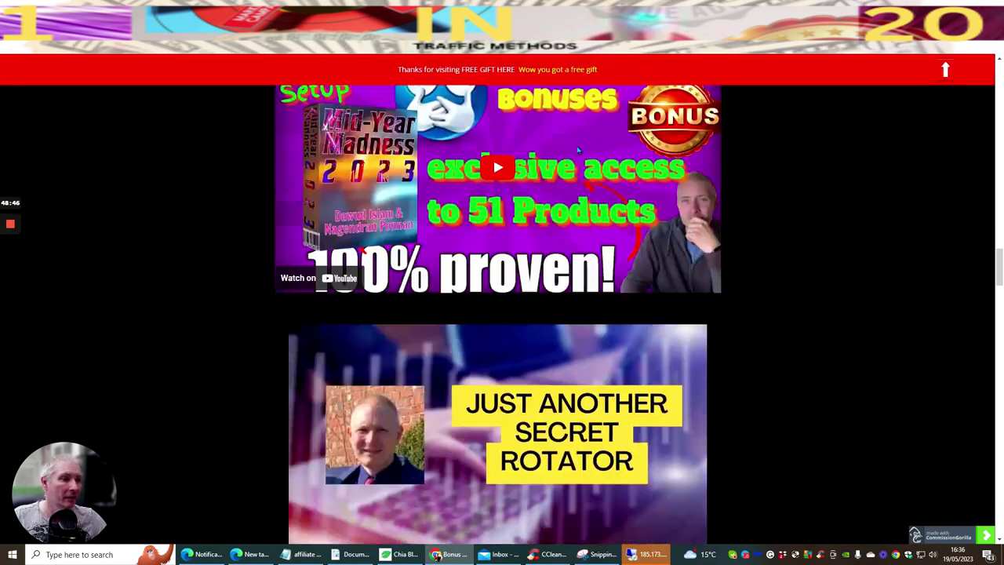
pyautogui.scroll(-8, 577, 151)
pyautogui.scroll(7, 579, 162)
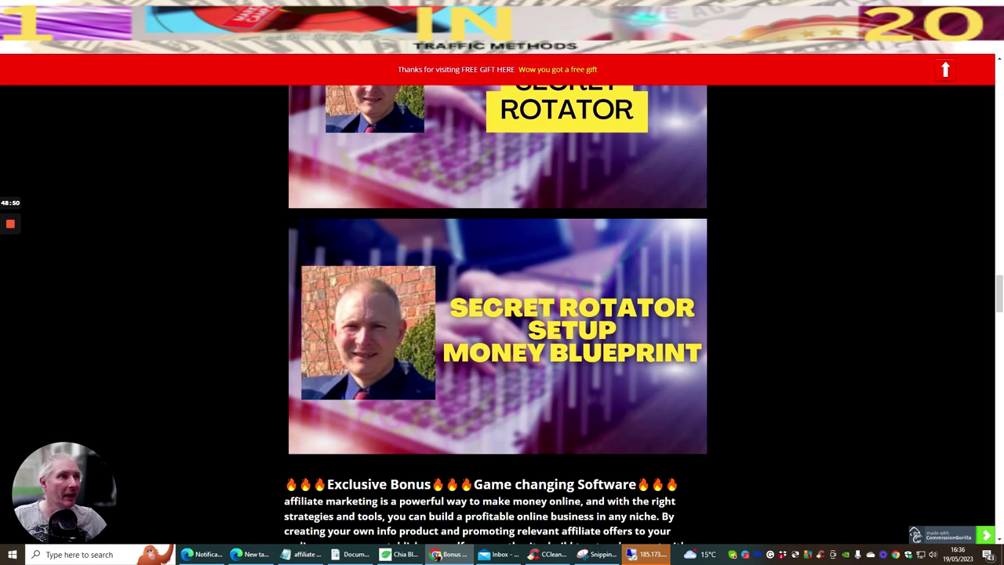
pyautogui.click(476, 103)
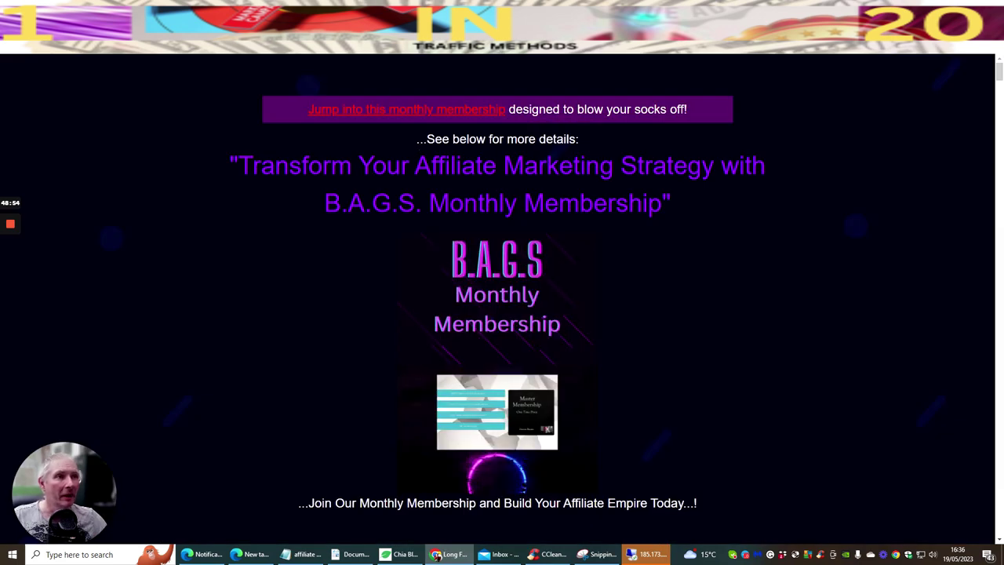
# Return to the WordPress editor and create a new post titled "Affiliate Legion Review new content added plus my bonuses"
pyautogui.click(427, 19)
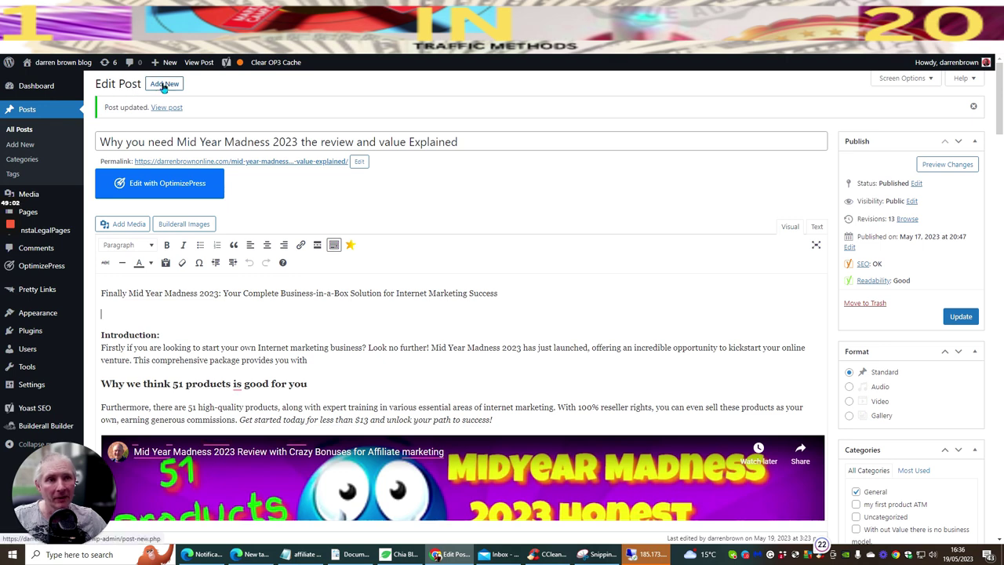
pyautogui.click(180, 186)
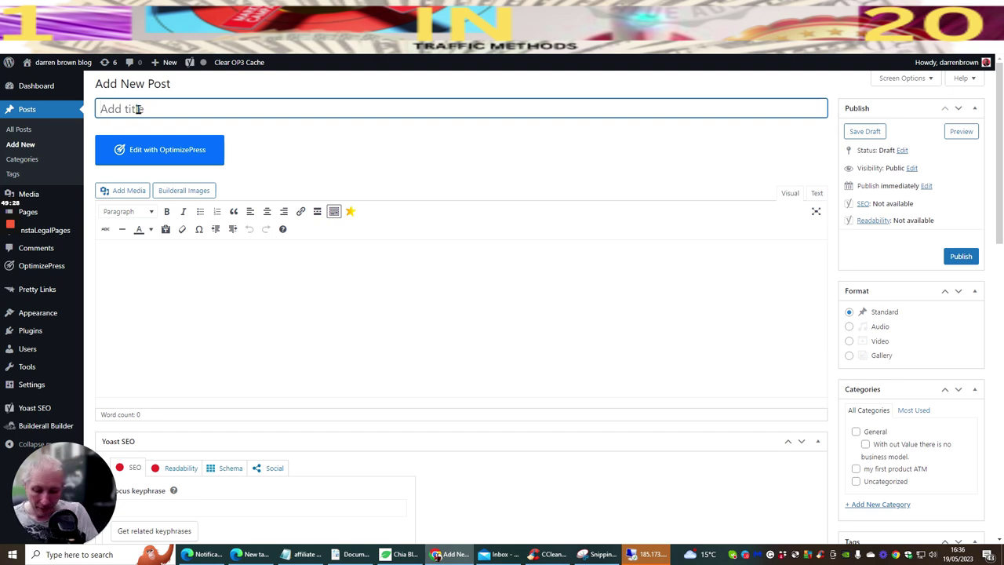
pyautogui.write('Affiliate')
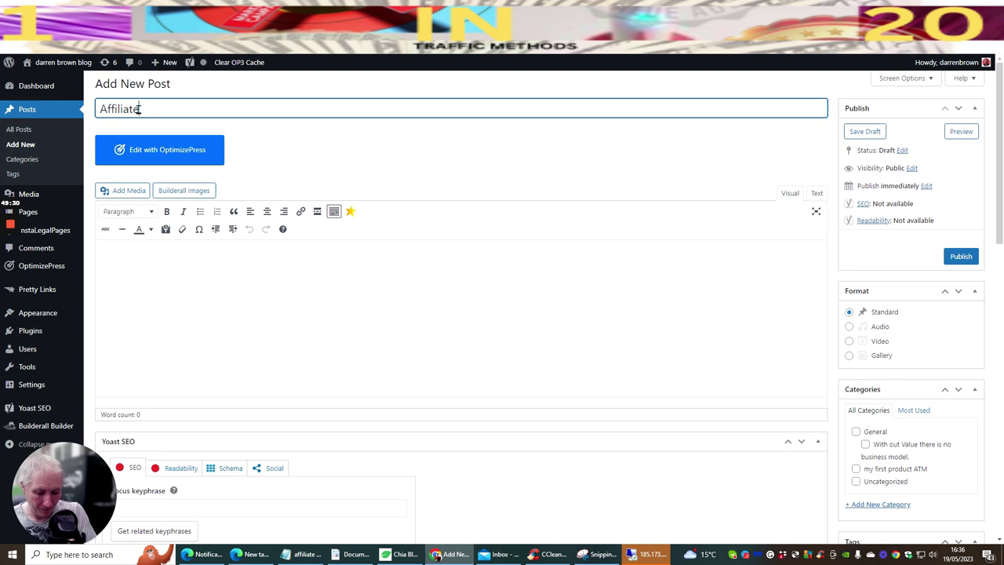
pyautogui.write(' Legion')
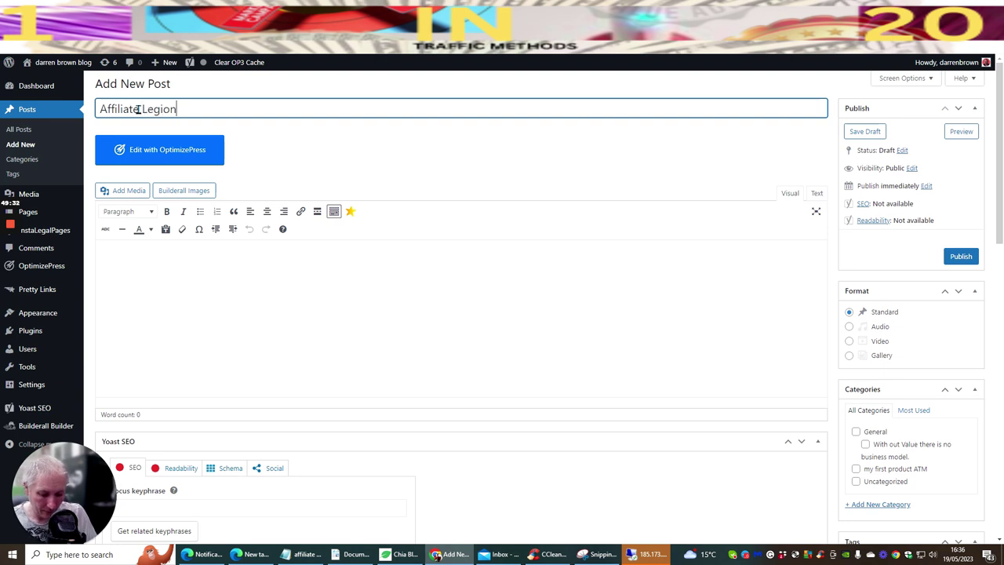
pyautogui.write(' Rev')
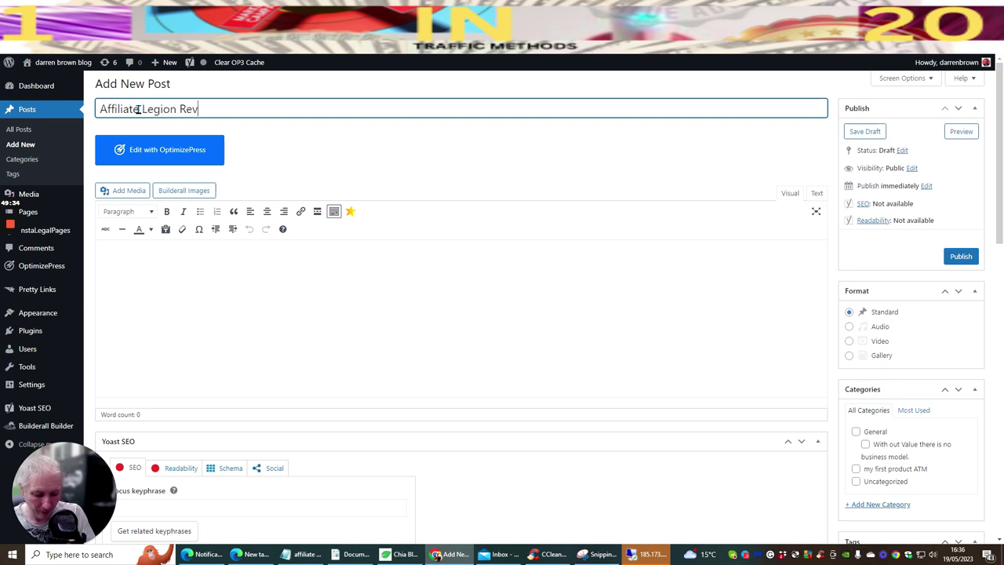
pyautogui.write('iew ne')
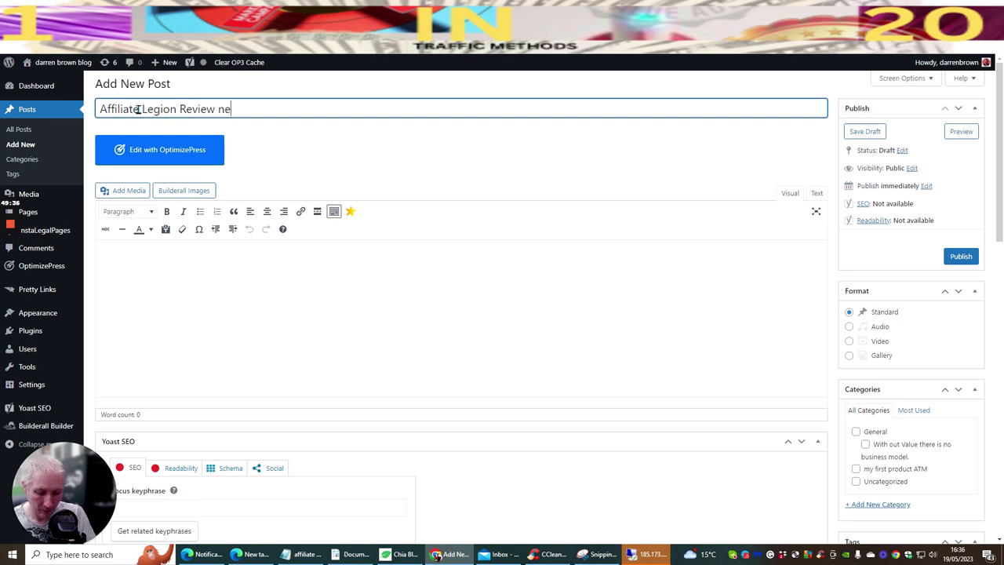
pyautogui.write('w content ')
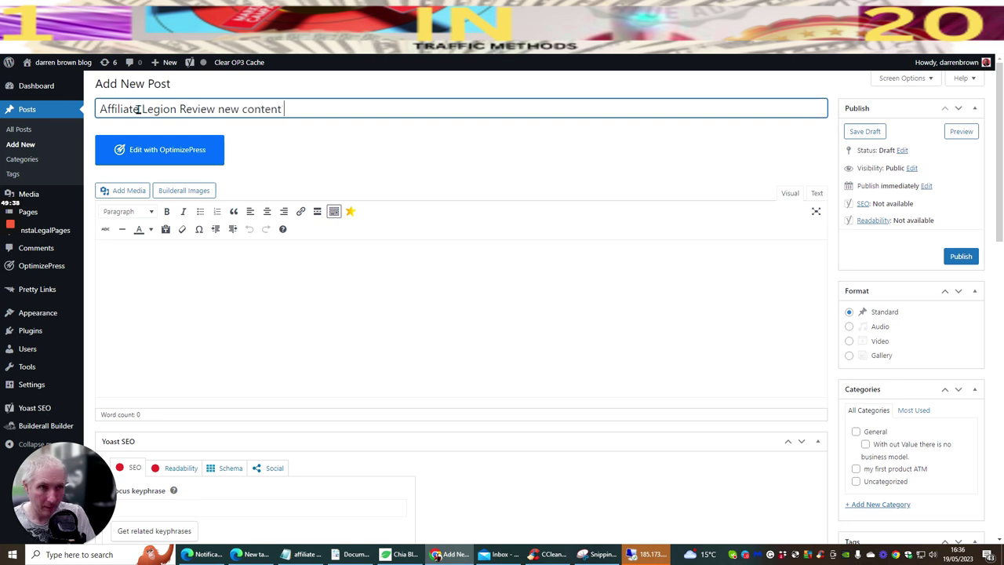
pyautogui.write('added')
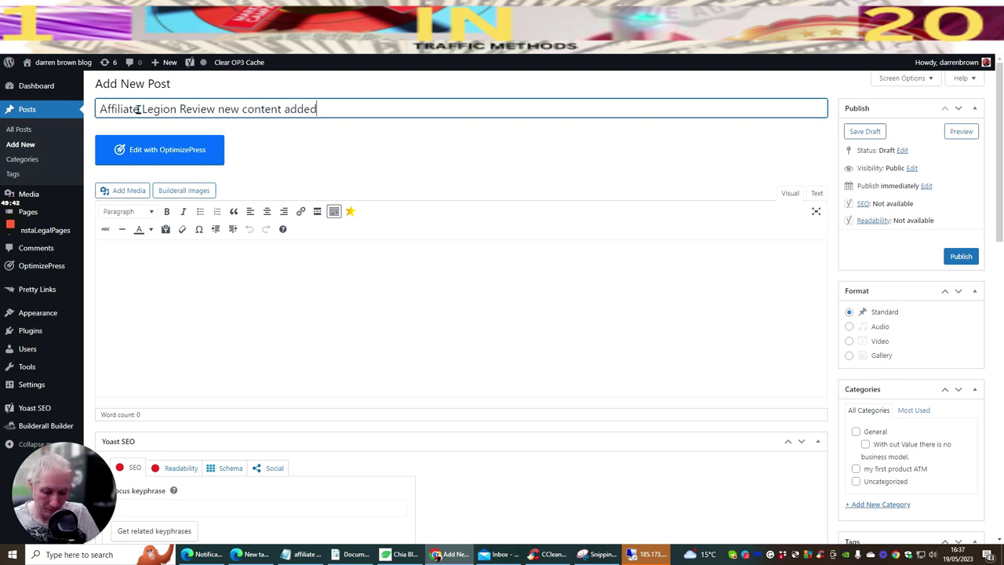
pyautogui.write(' oplus my bonuses')
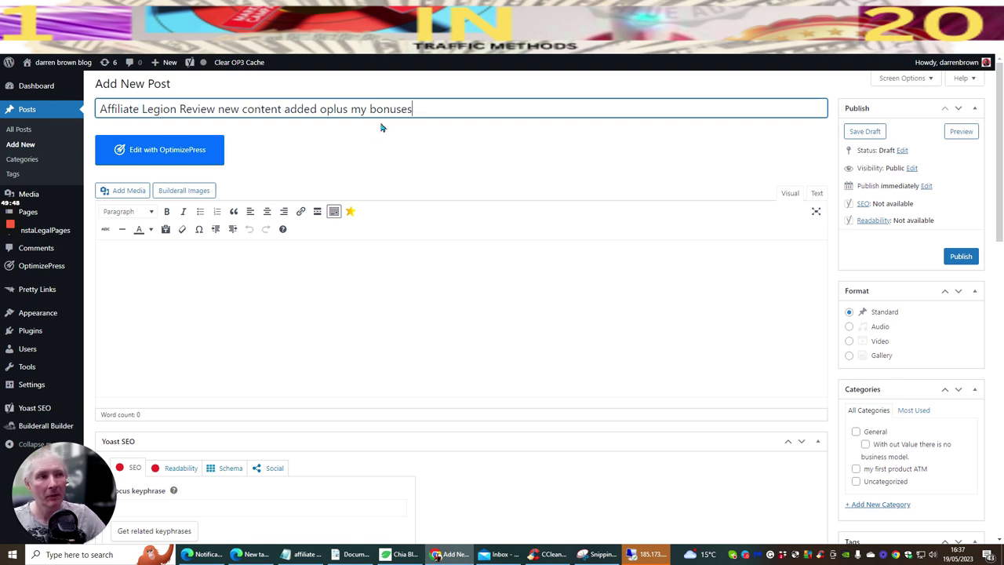
pyautogui.click(326, 114)
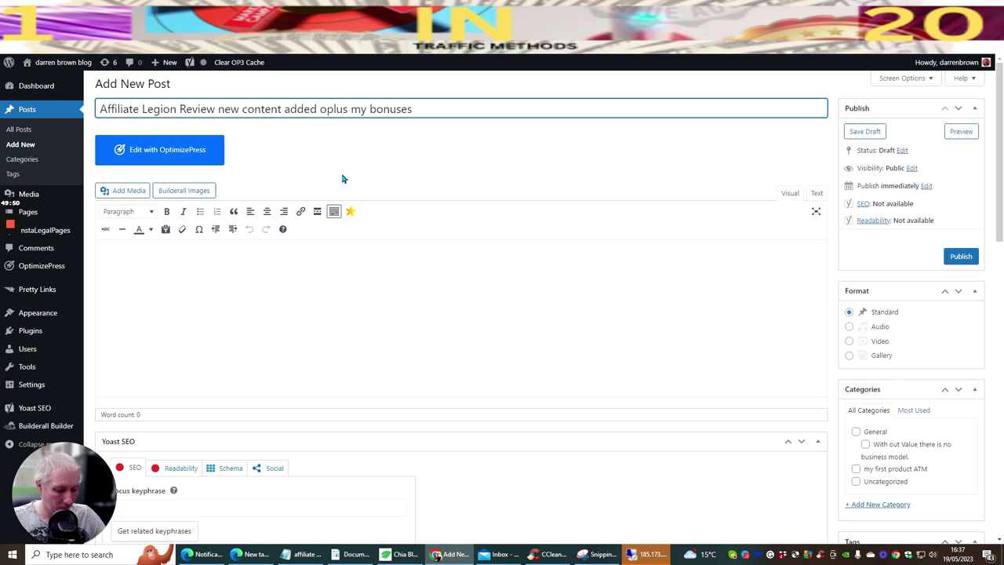
pyautogui.press('BackSpace')
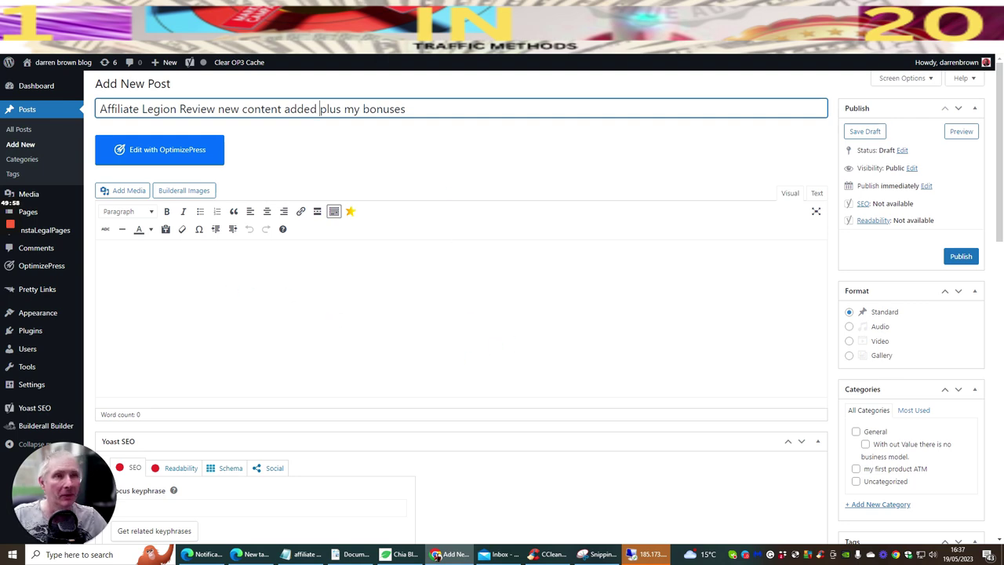
# Switch to the YouTube video "Affiliate Legion New Content added with my custom bonuses affiliate marketing Training" and look over its description
pyautogui.hotkey('ctrl', 'Tab')
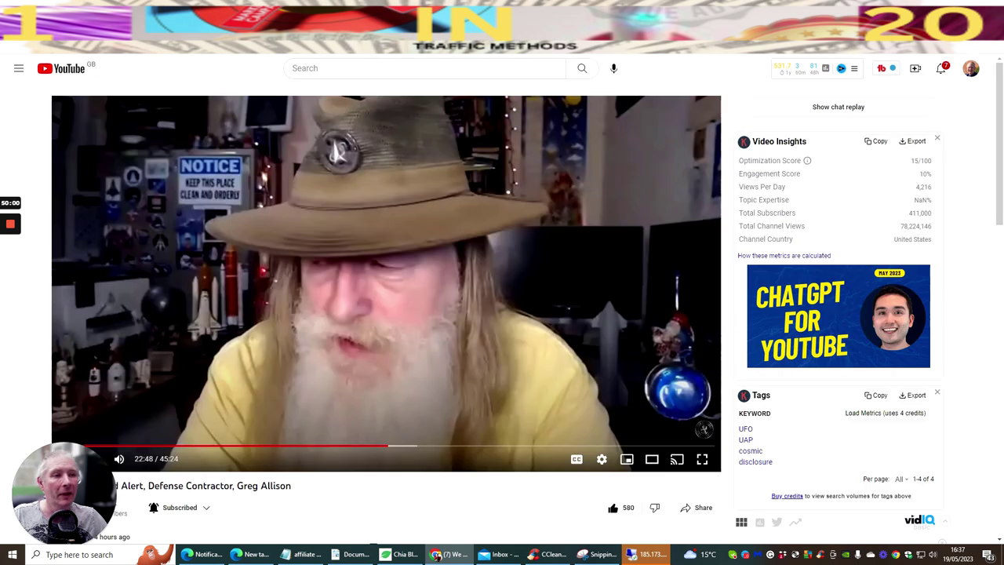
pyautogui.hotkey('ctrl', 'Tab')
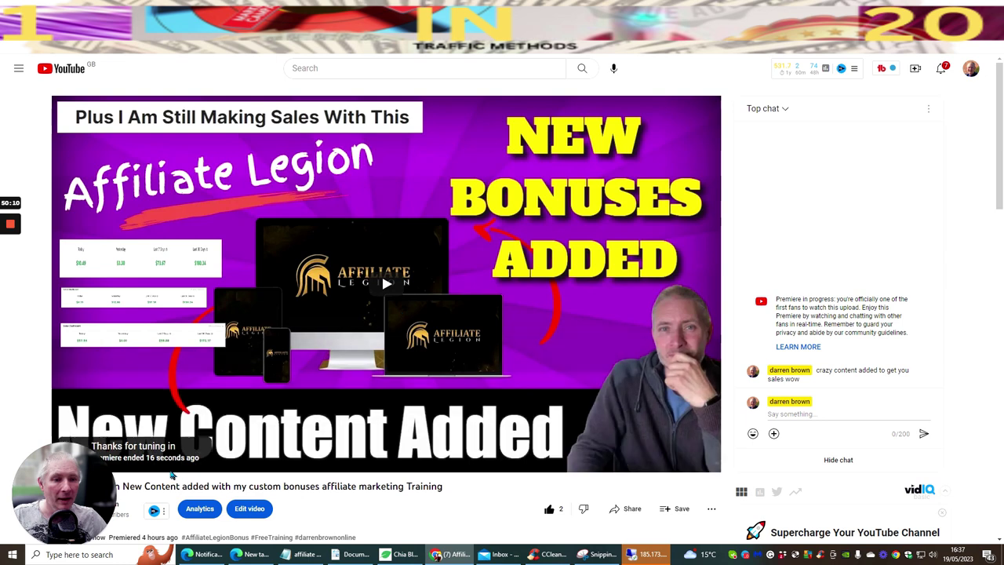
pyautogui.scroll(-4, 338, 235)
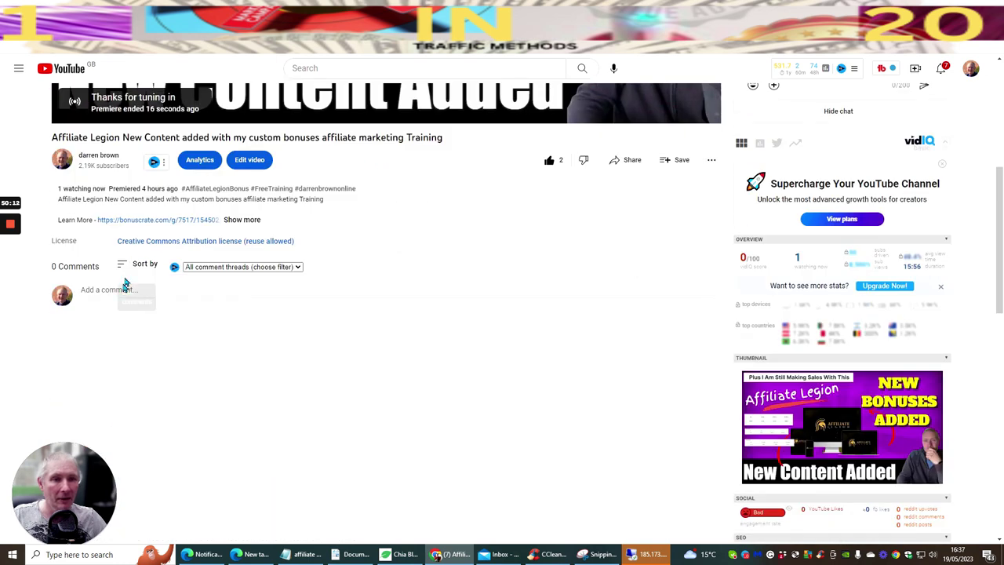
pyautogui.scroll(3, 455, 184)
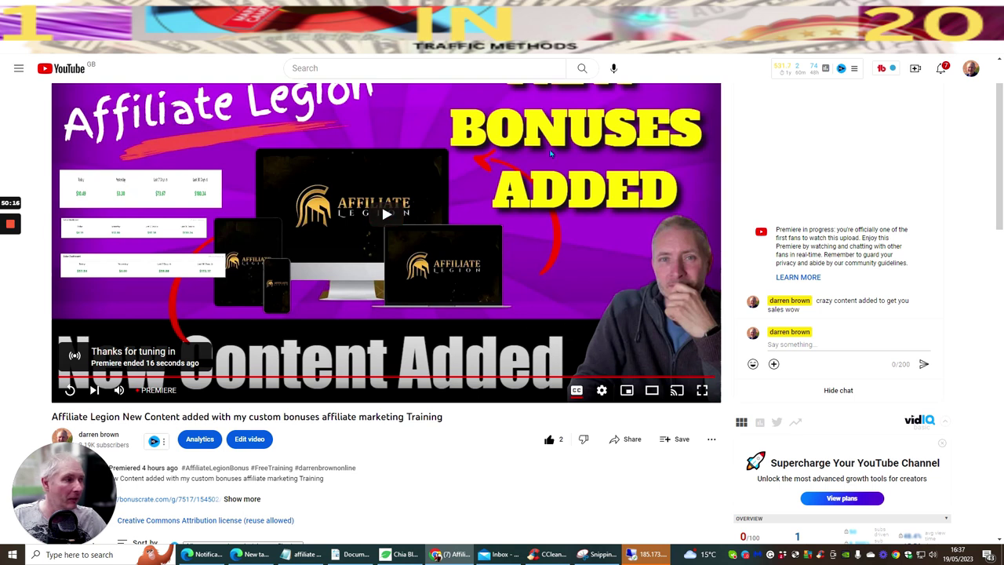
# Expand the video description and copy the passage from "The video is about Affiliate Legion" through "relevant and of interest to you."
pyautogui.scroll(-3, 502, 314)
pyautogui.click(242, 220)
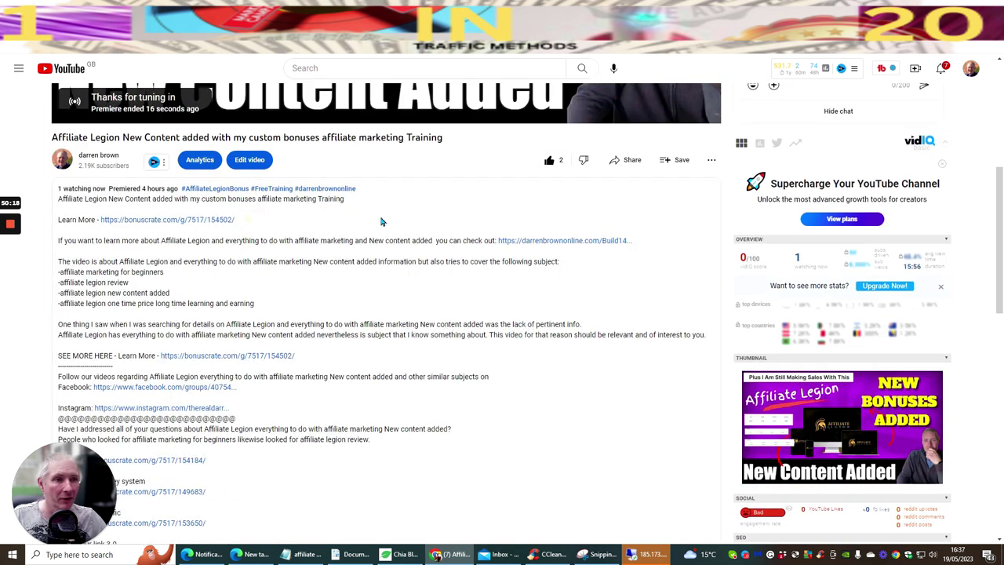
pyautogui.scroll(2, 471, 204)
pyautogui.scroll(-2, 471, 212)
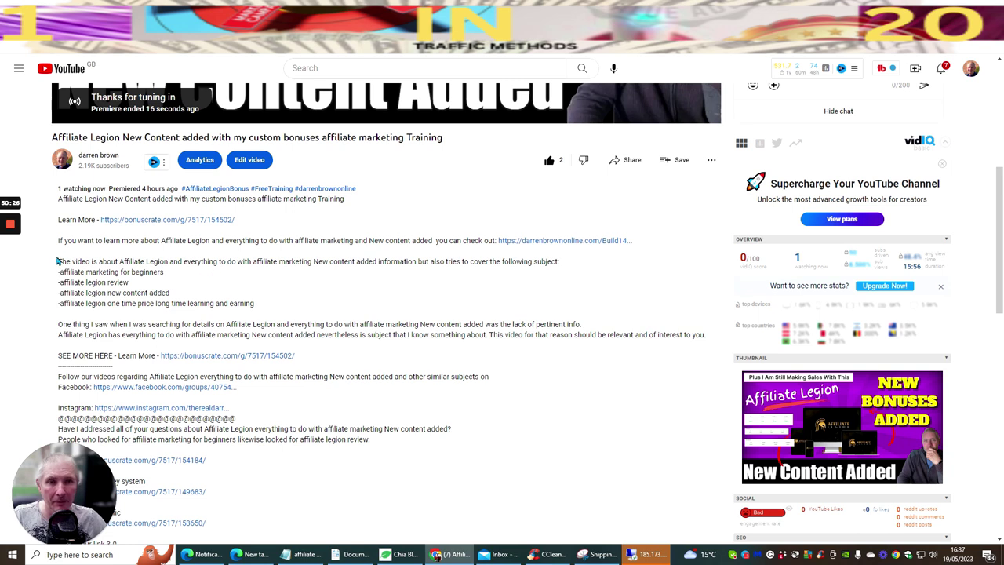
pyautogui.moveTo(57, 262); pyautogui.dragTo(705, 335)
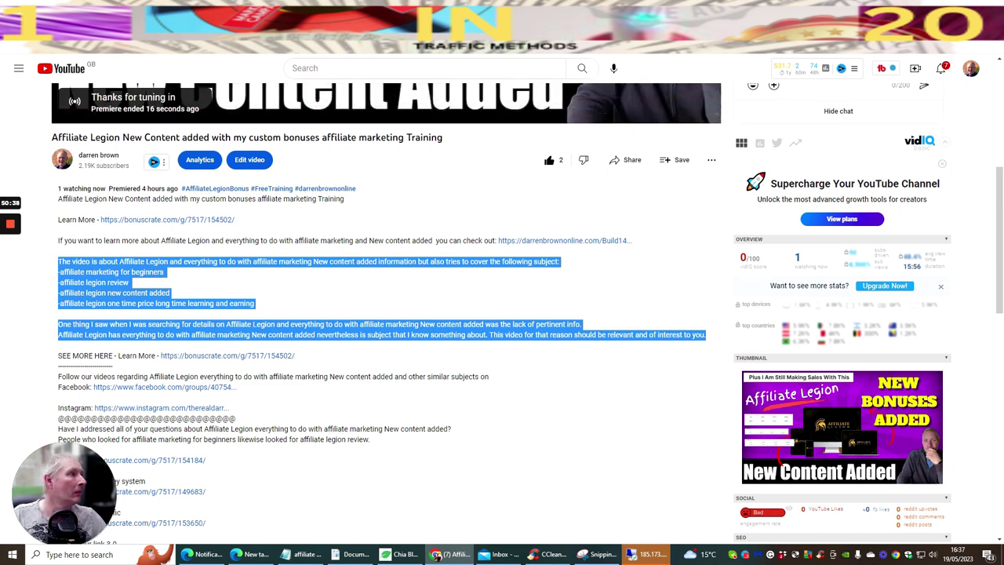
# Open ChatGPT in a new browser tab and log in with the first listed Google account
pyautogui.hotkey('ctrl', 't')
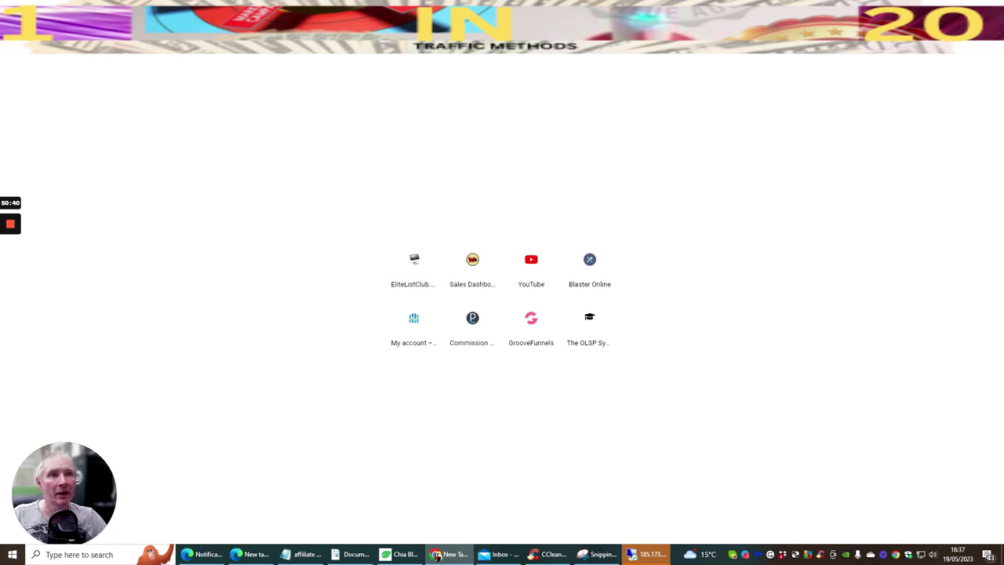
pyautogui.write('open')
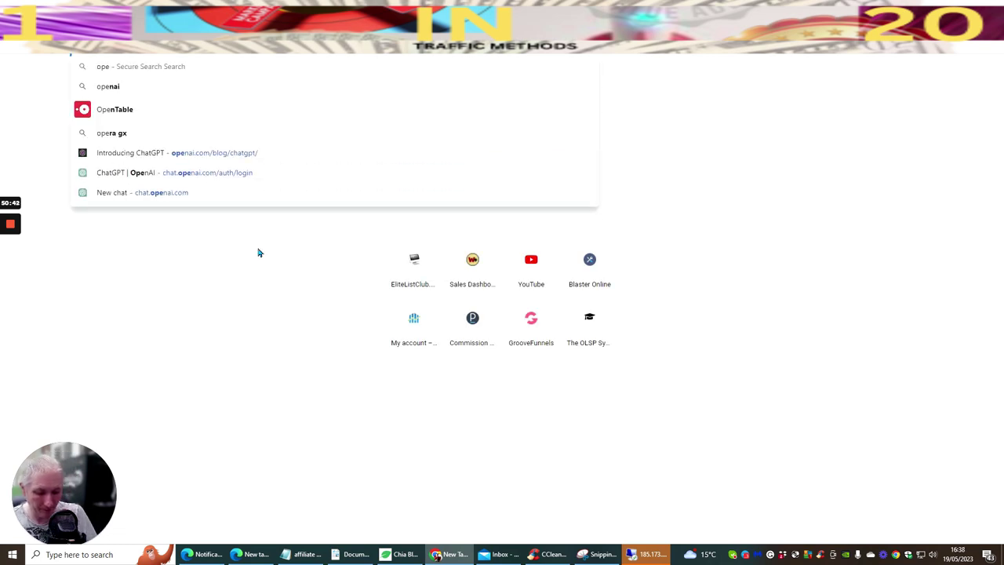
pyautogui.click(196, 173)
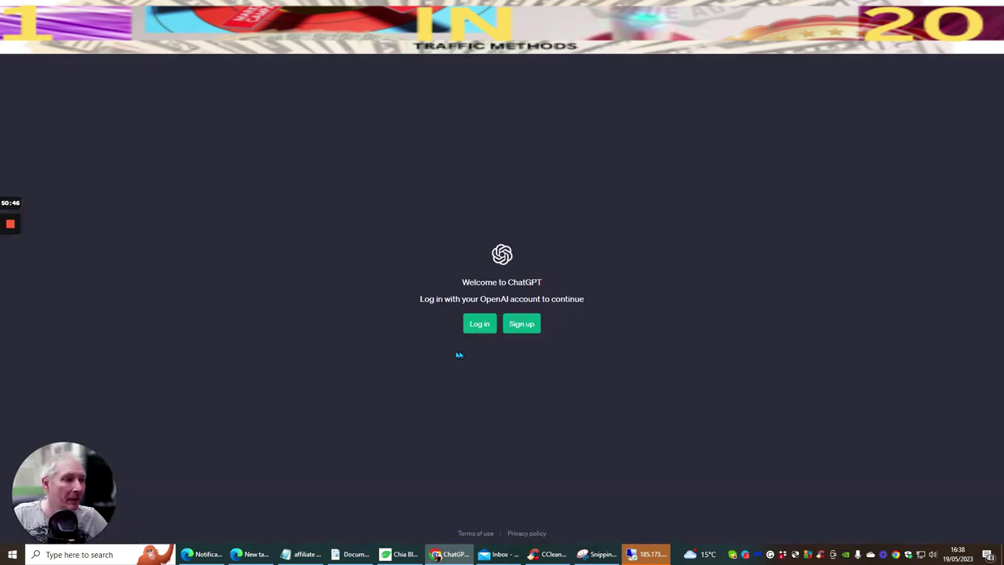
pyautogui.click(478, 323)
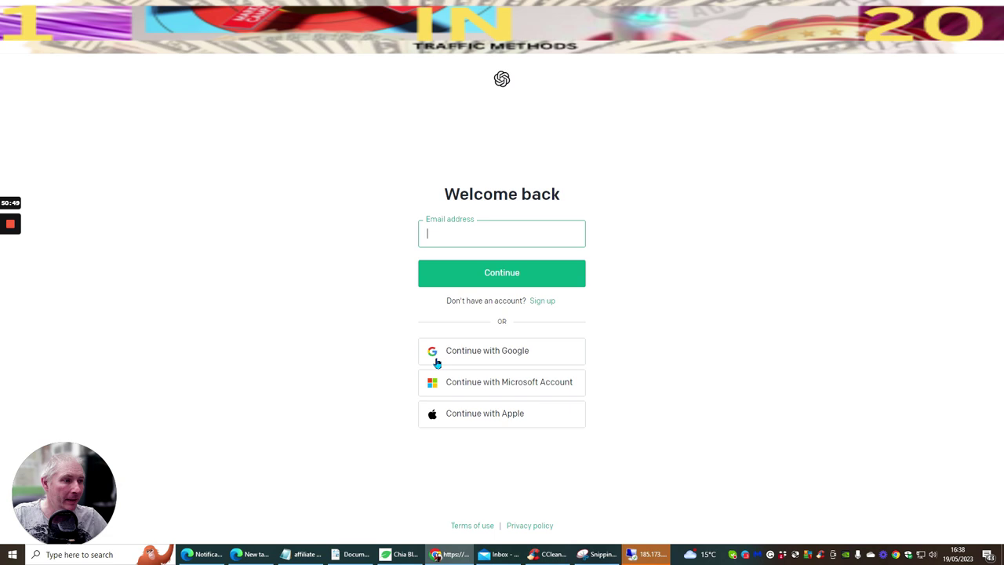
pyautogui.click(449, 354)
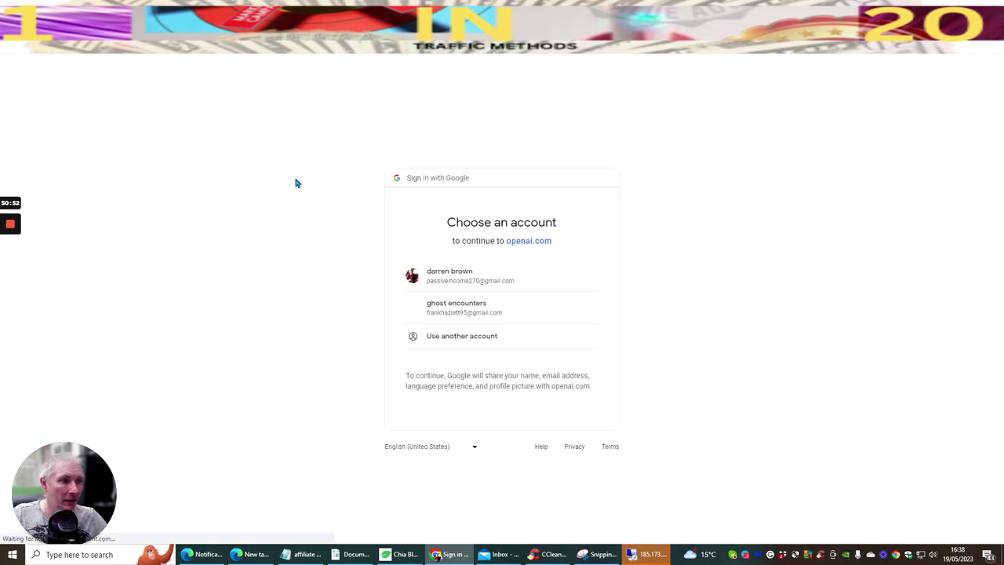
pyautogui.click(441, 272)
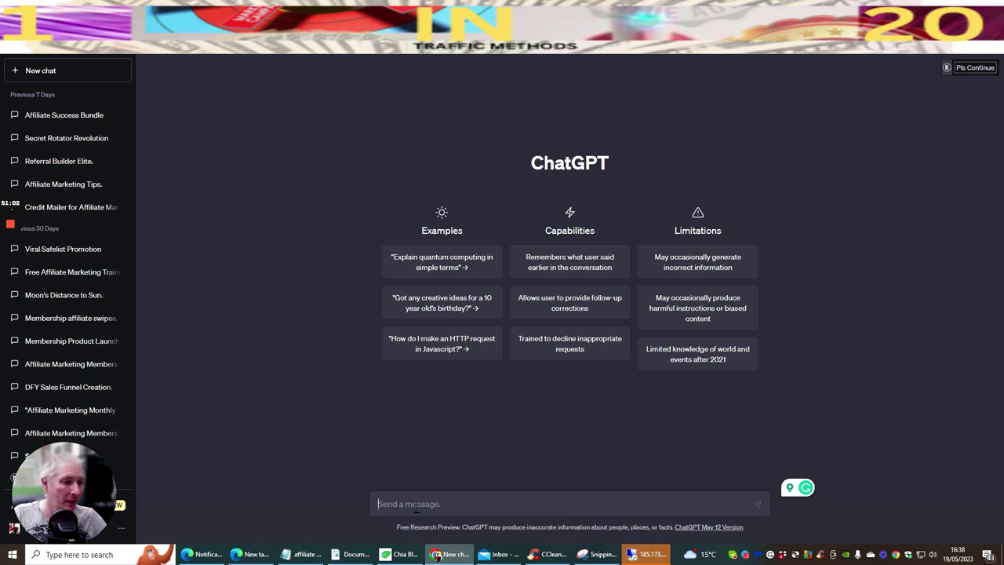
# Start a prompt reading "please can you write me as if you are a professional blog creator", followed by the copied video description in quotation marks
pyautogui.write('pl')
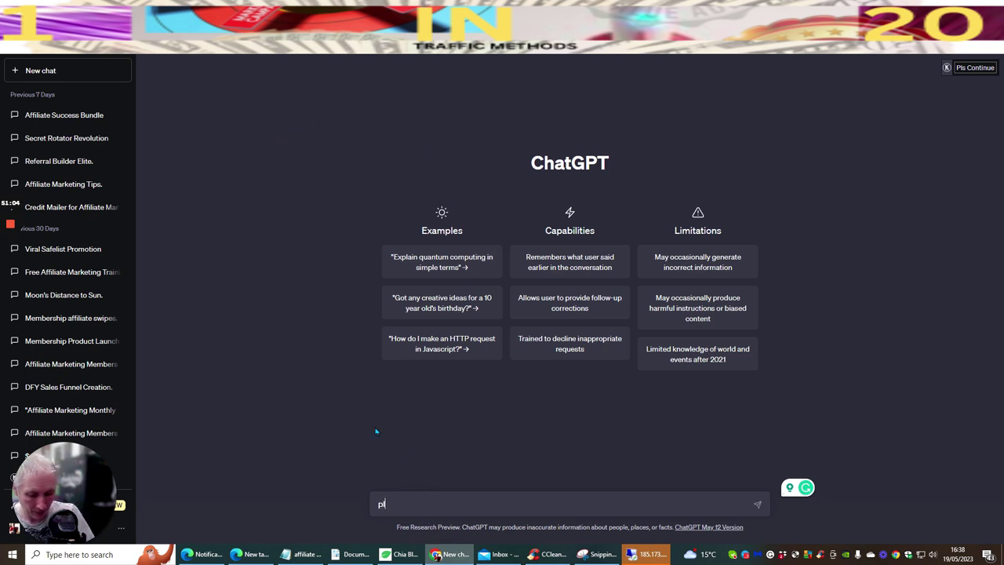
pyautogui.write('ease can you ')
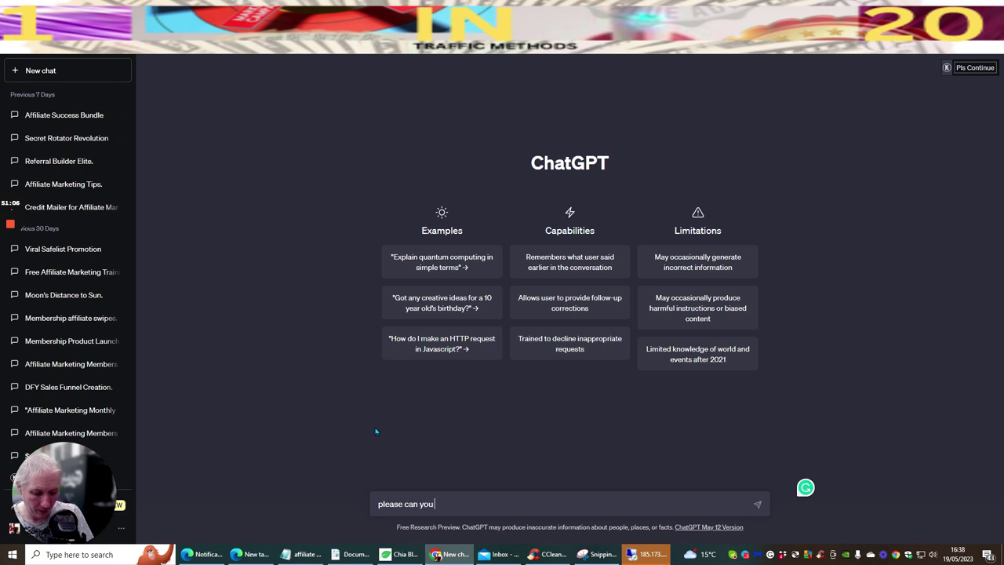
pyautogui.write('write me a')
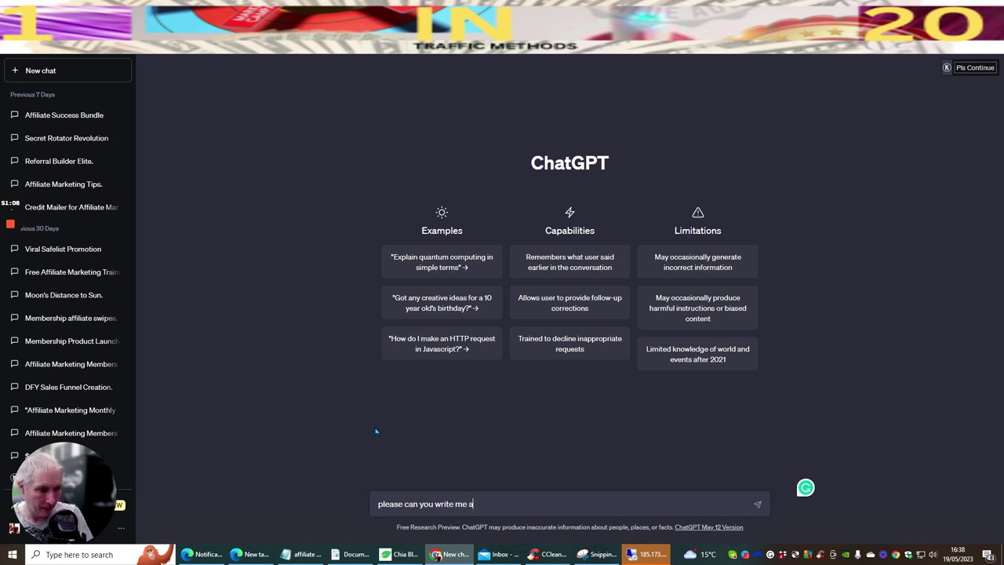
pyautogui.write('s if you are a pro')
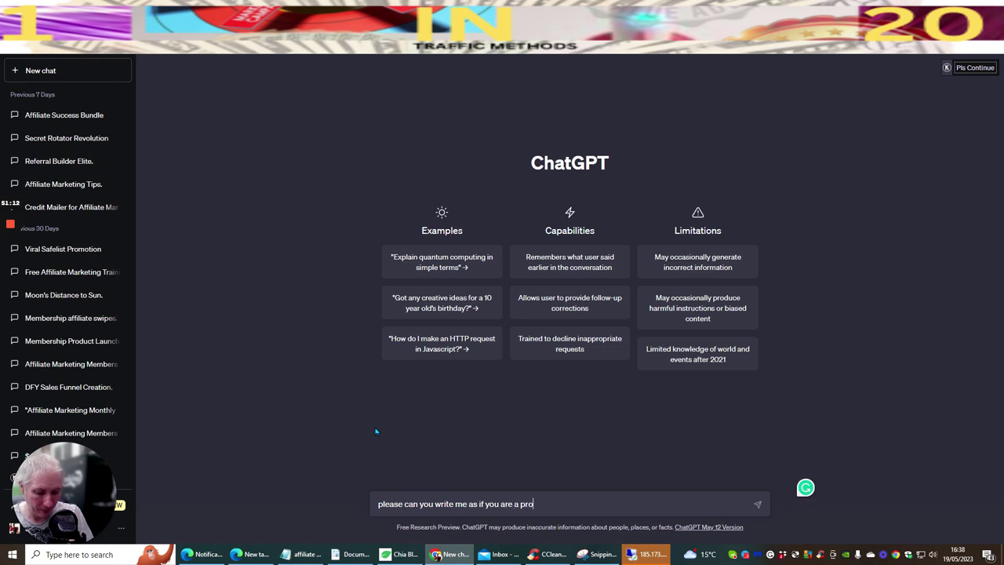
pyautogui.write('fessional blog creator "')
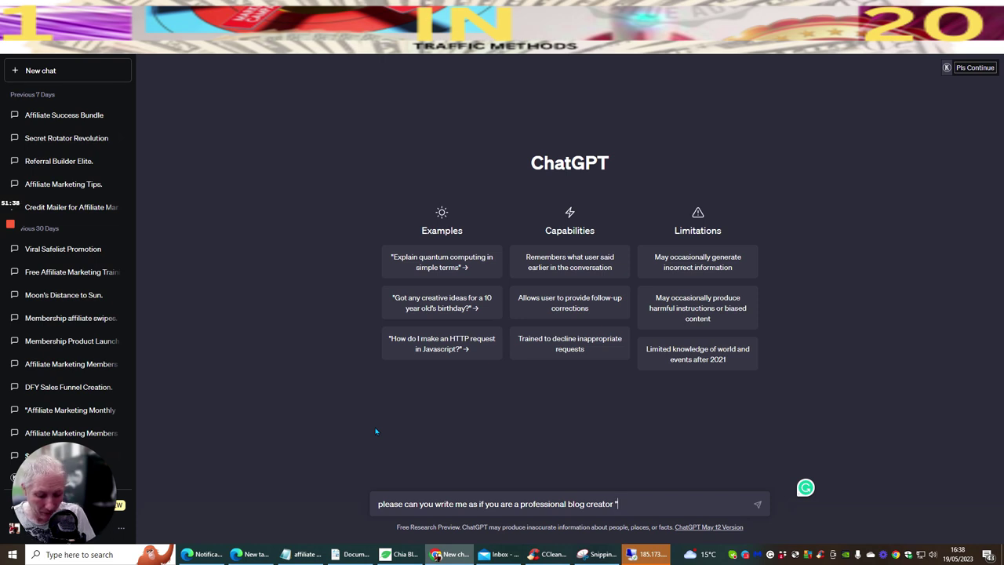
pyautogui.hotkey('ctrl', 'v')
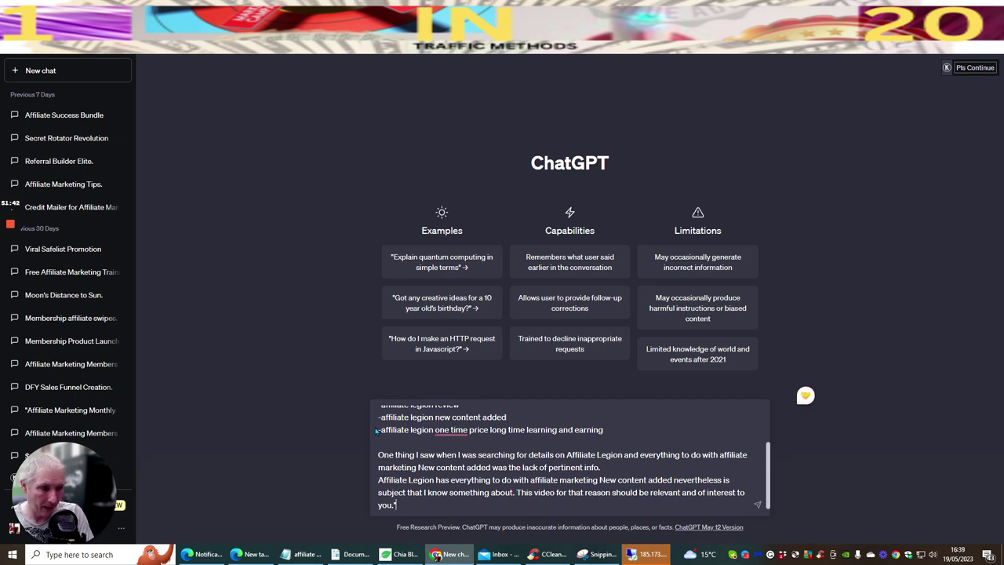
# Extend the prompt with "please can you also go into detail about how this affiliate marketing product will help you"
pyautogui.write('please c')
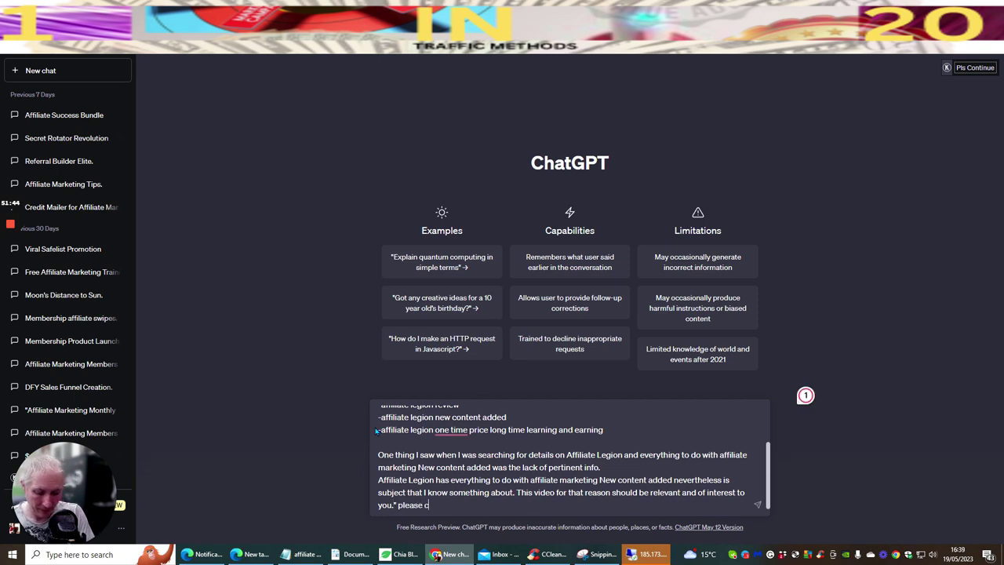
pyautogui.write('an you ask')
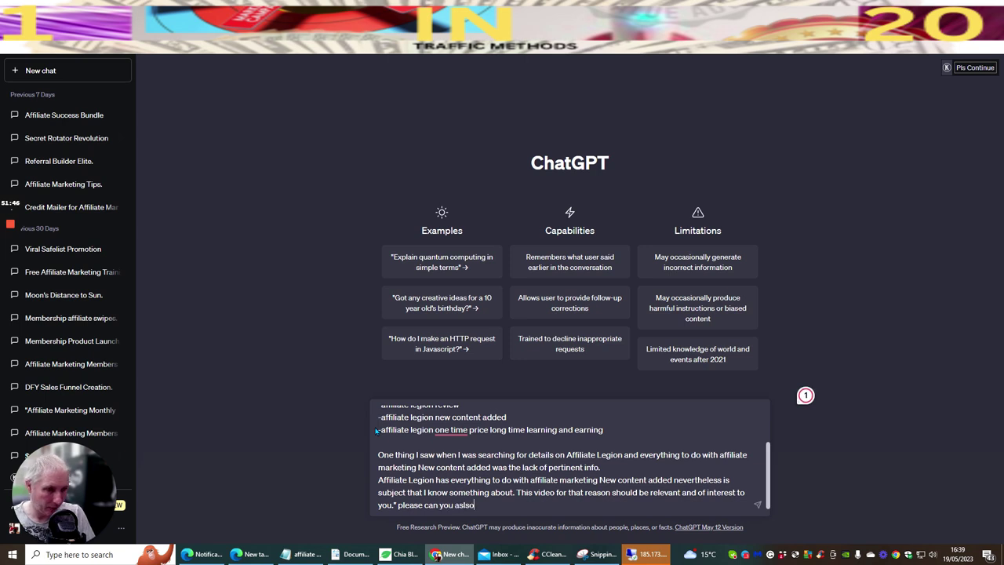
pyautogui.press('BackSpace')
pyautogui.press('BackSpace')
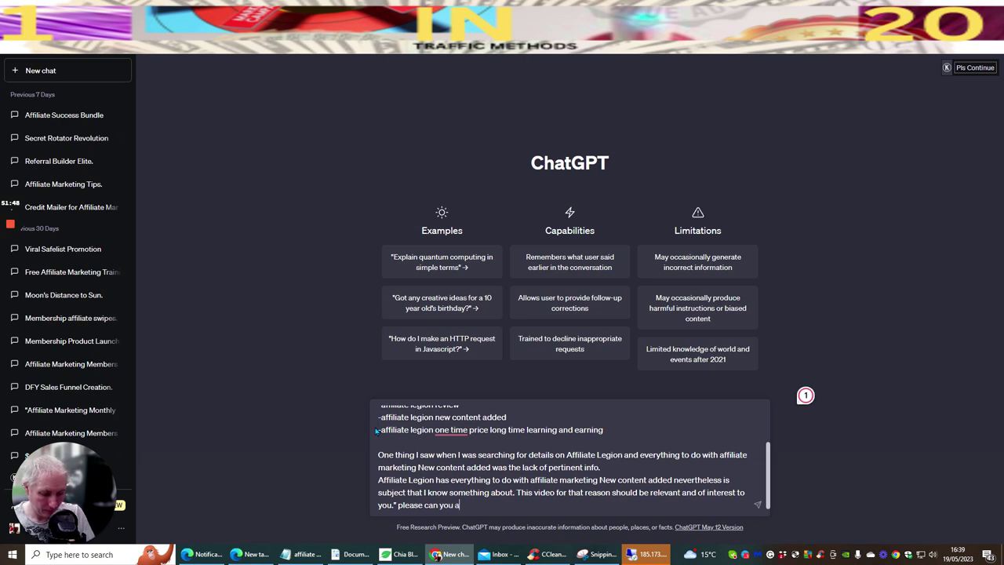
pyautogui.write('lso')
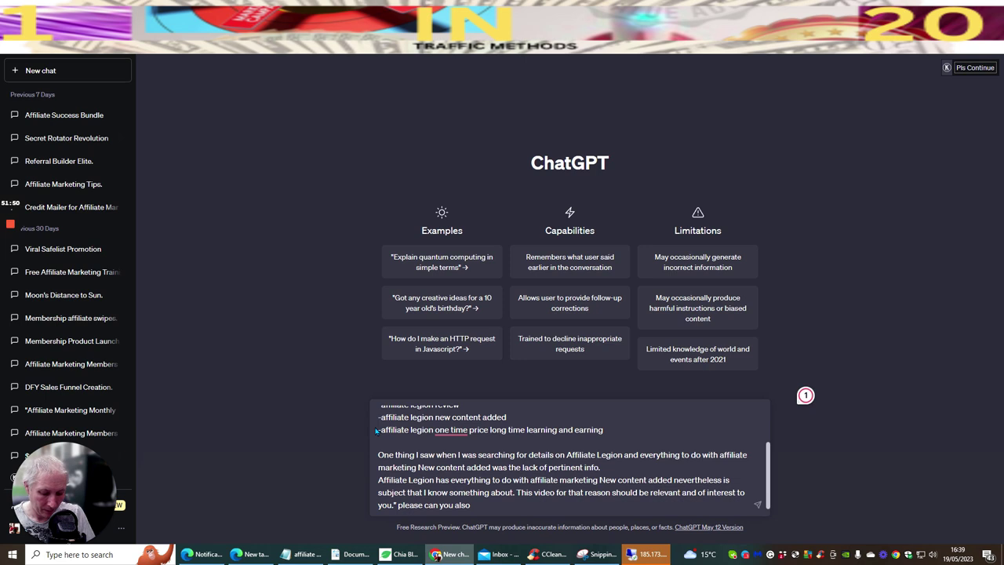
pyautogui.write('o oiinto')
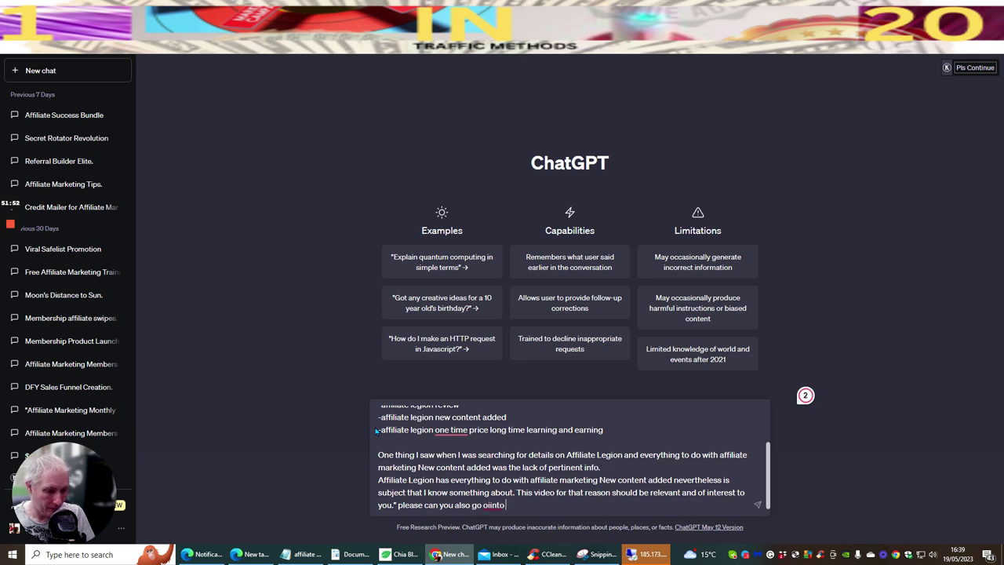
pyautogui.press('BackSpace')
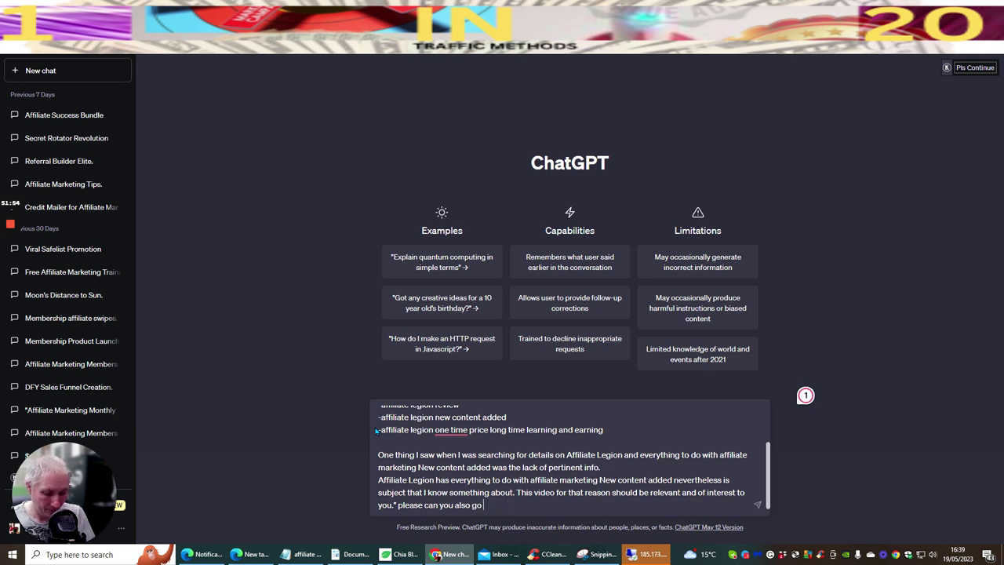
pyautogui.write('not de')
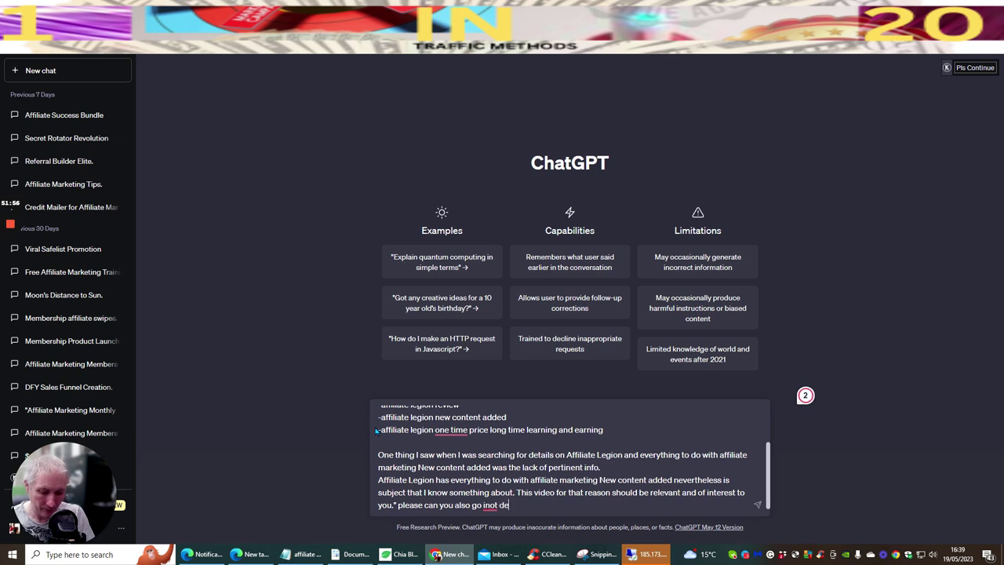
pyautogui.write('atail abopu')
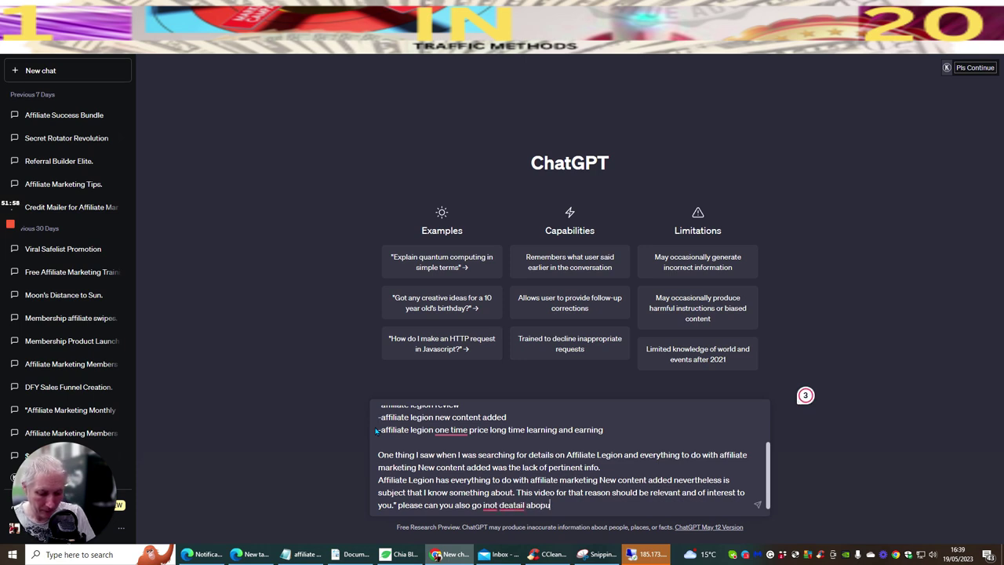
pyautogui.write('t how this')
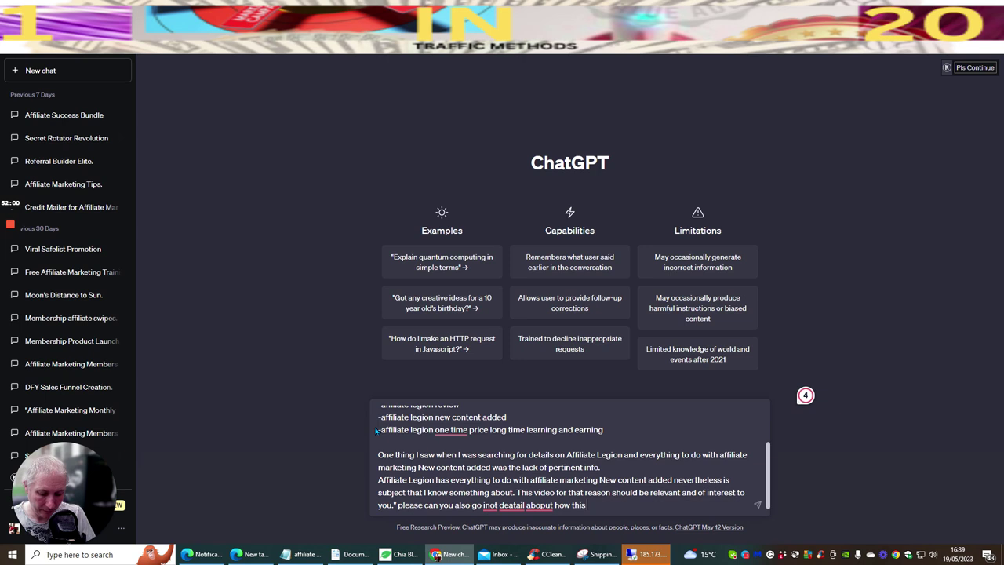
pyautogui.write(' affiliate marketing')
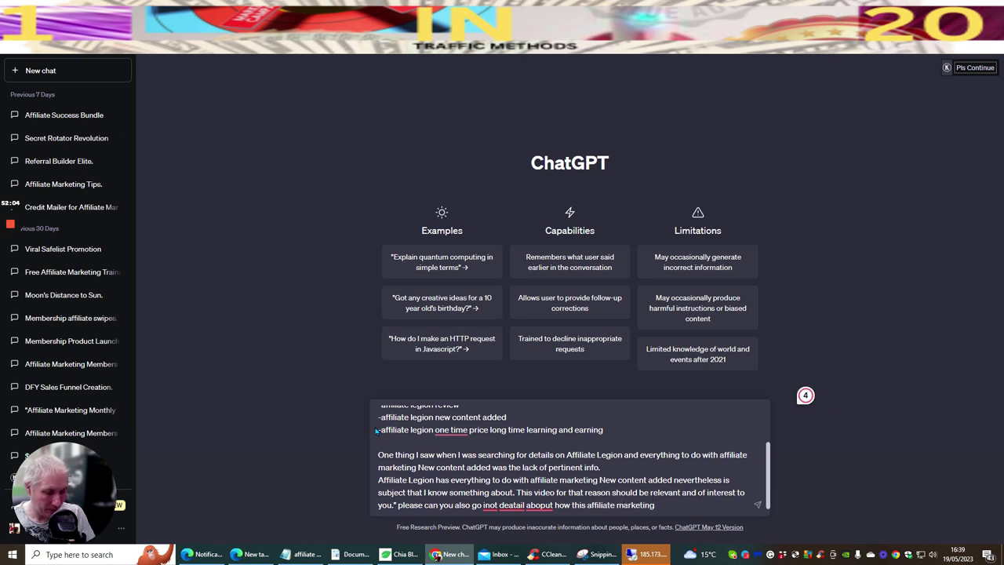
pyautogui.write(' product')
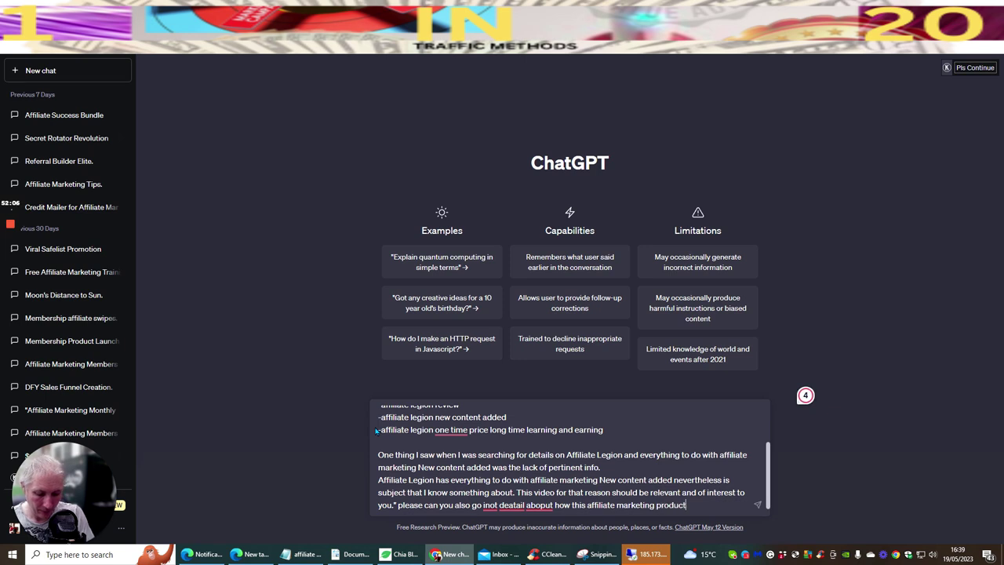
pyautogui.write(' will help you.')
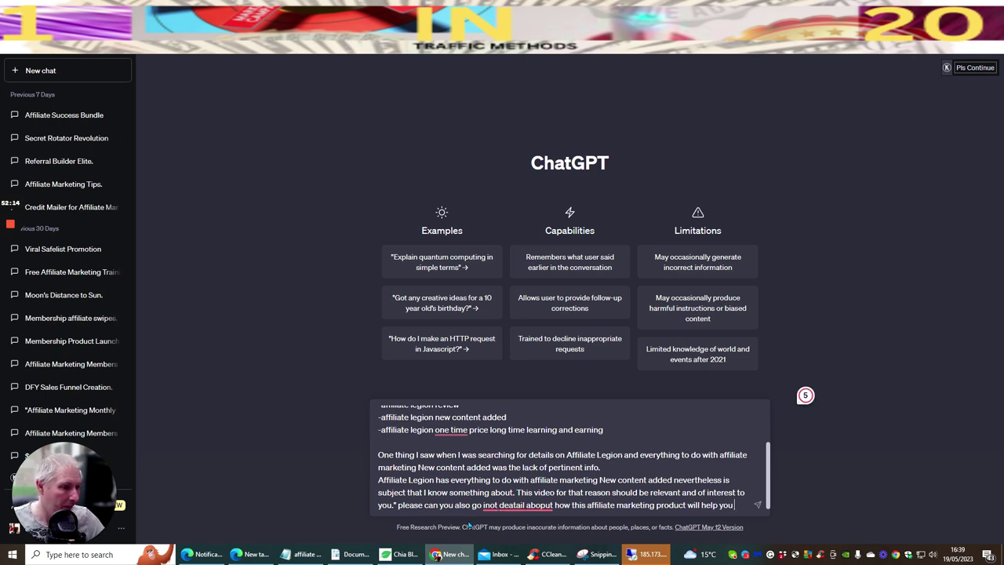
# Accept the suggested corrections "into detail about" and "one-time" in the prompt and send it
pyautogui.moveTo(486, 507)
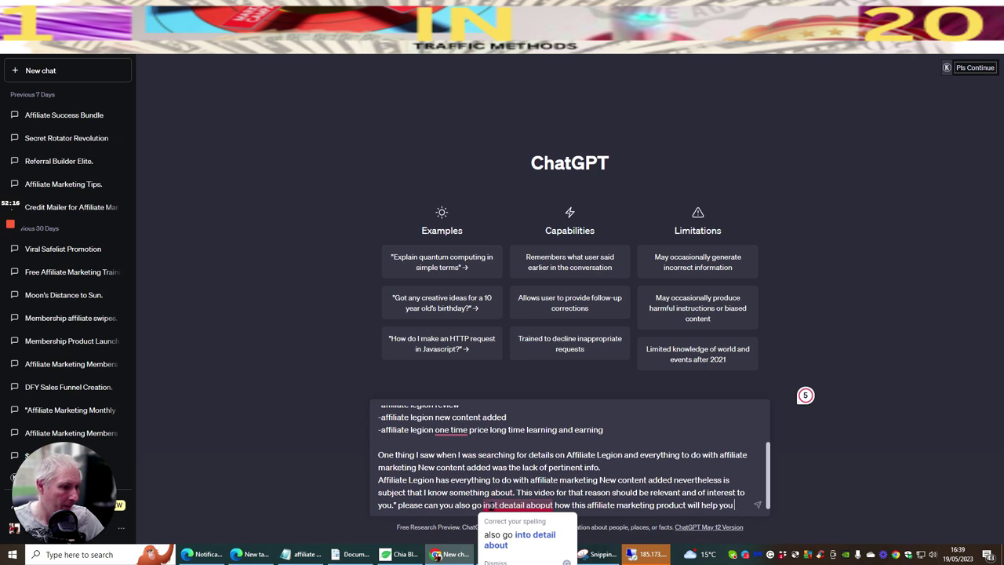
pyautogui.click(510, 539)
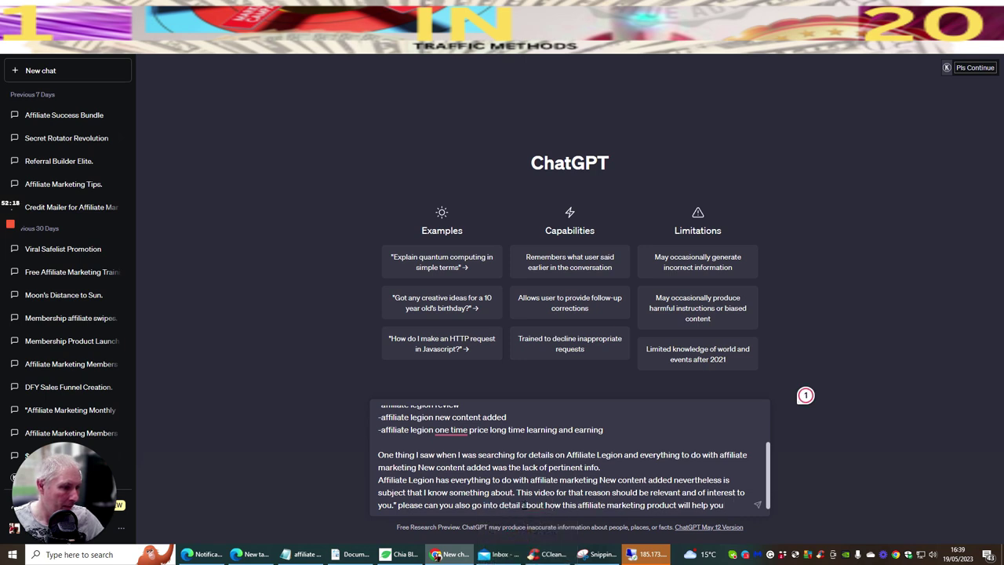
pyautogui.moveTo(468, 436)
pyautogui.click(463, 465)
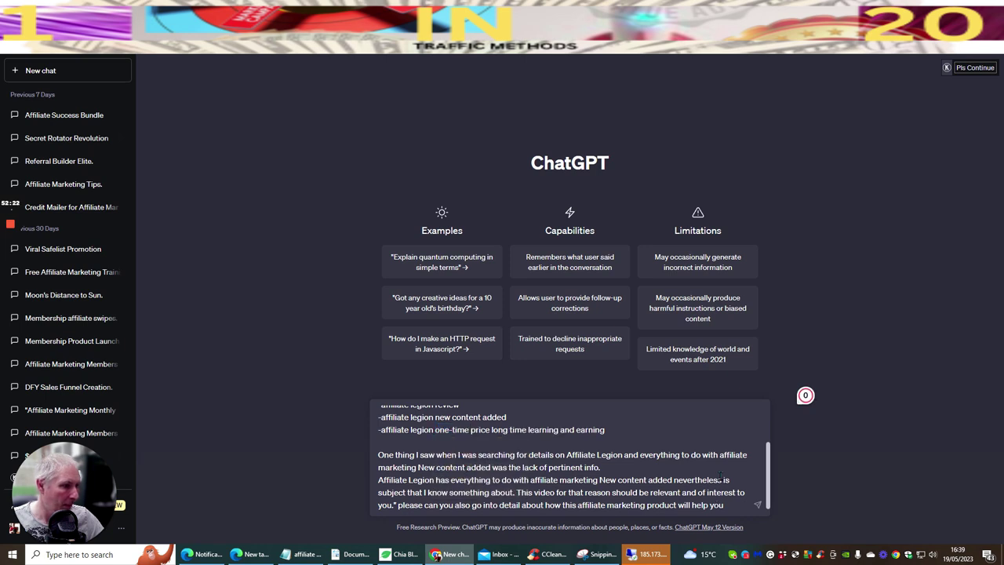
pyautogui.click(732, 505)
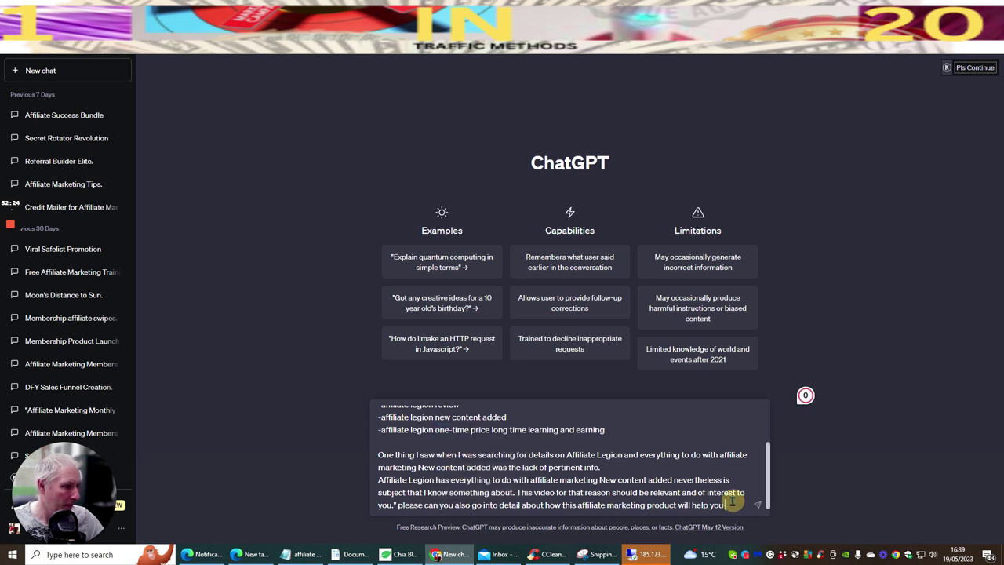
pyautogui.press('Return')
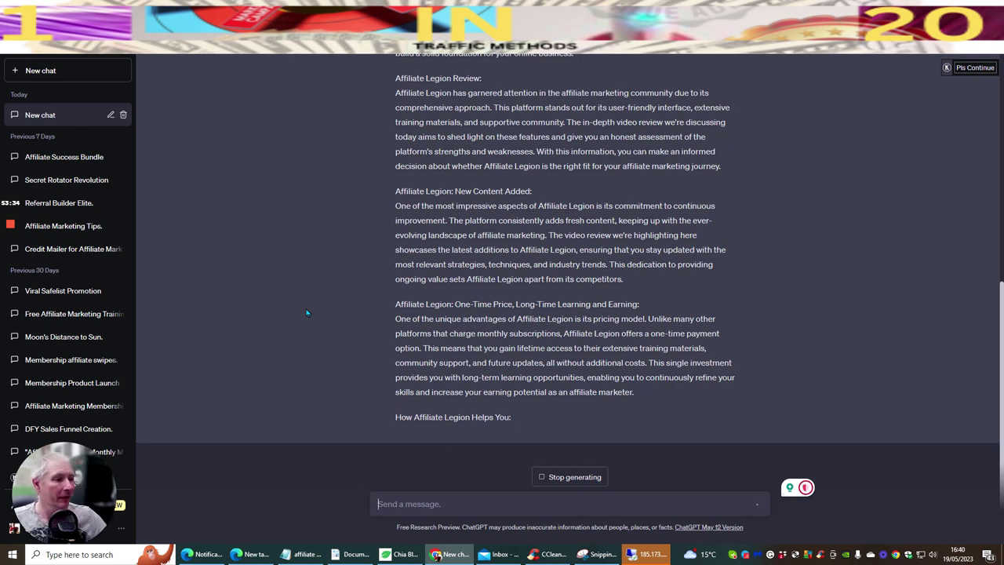
pyautogui.scroll(3, 474, 233)
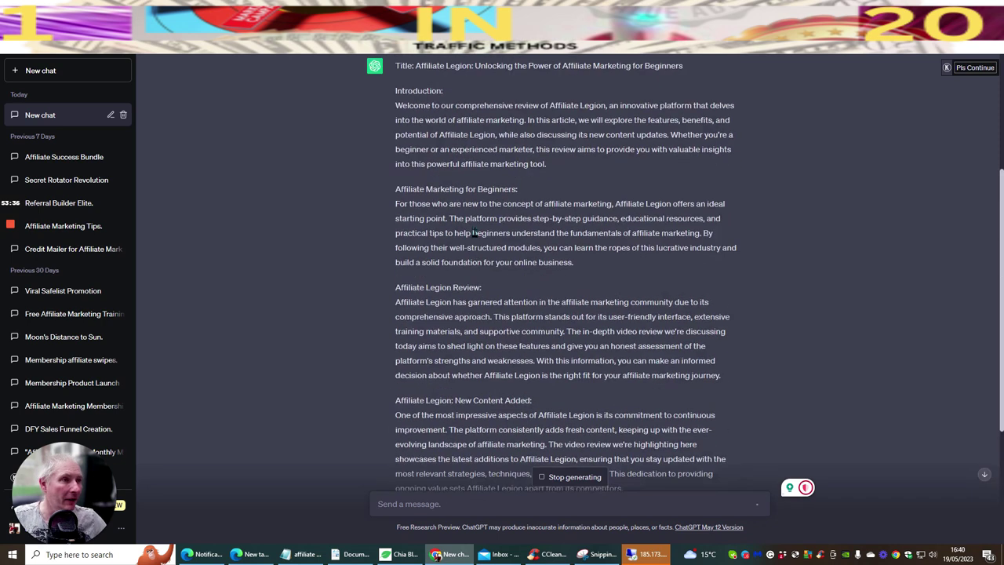
pyautogui.scroll(2, 474, 233)
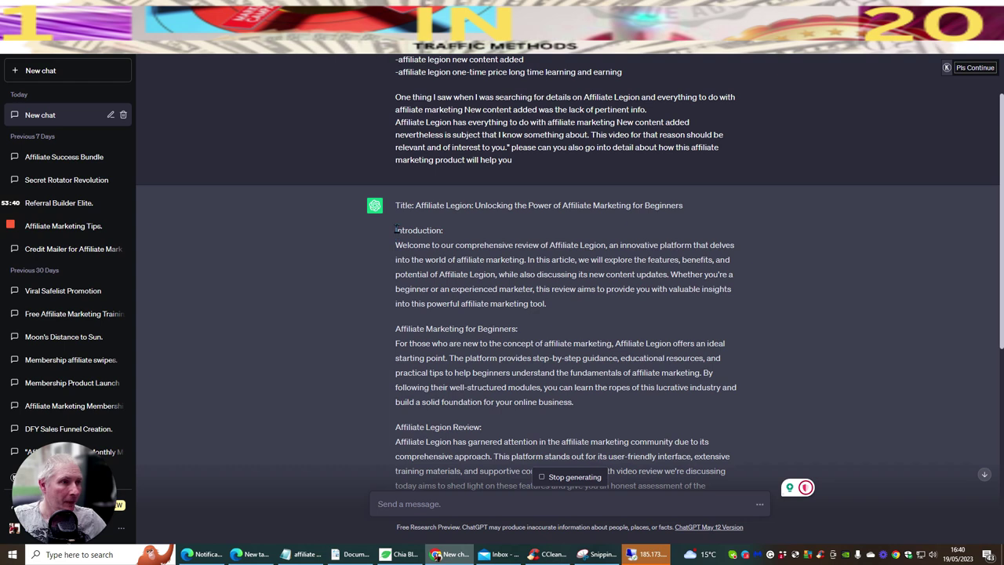
pyautogui.moveTo(396, 230); pyautogui.dragTo(676, 478)
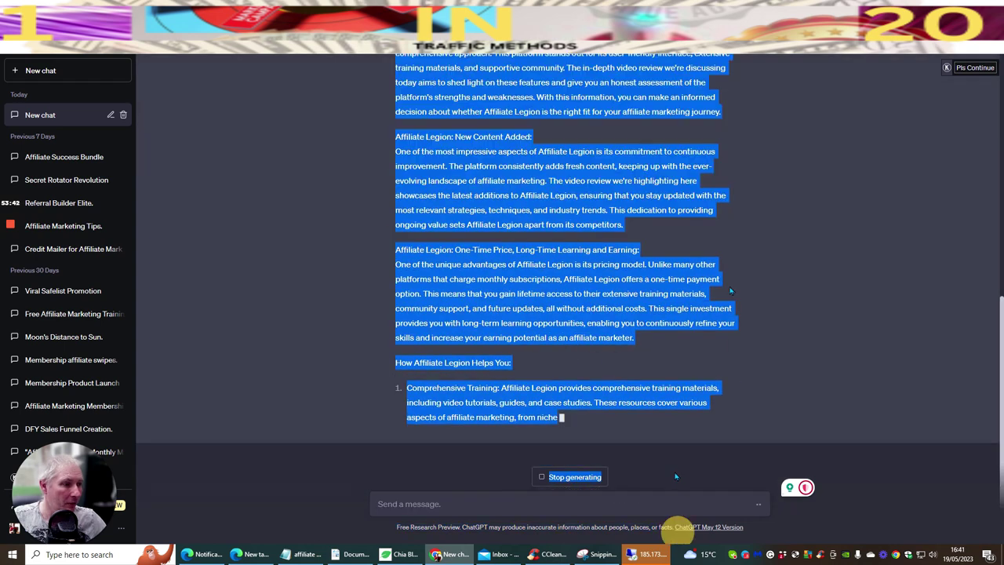
pyautogui.click(390, 70)
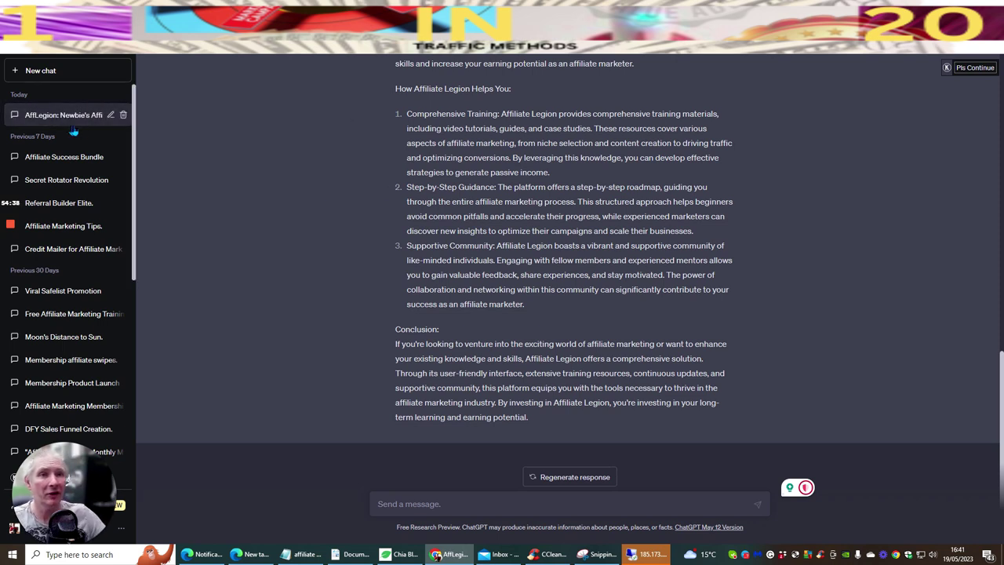
pyautogui.moveTo(392, 235); pyautogui.dragTo(387, 276)
pyautogui.scroll(-1, 386, 276)
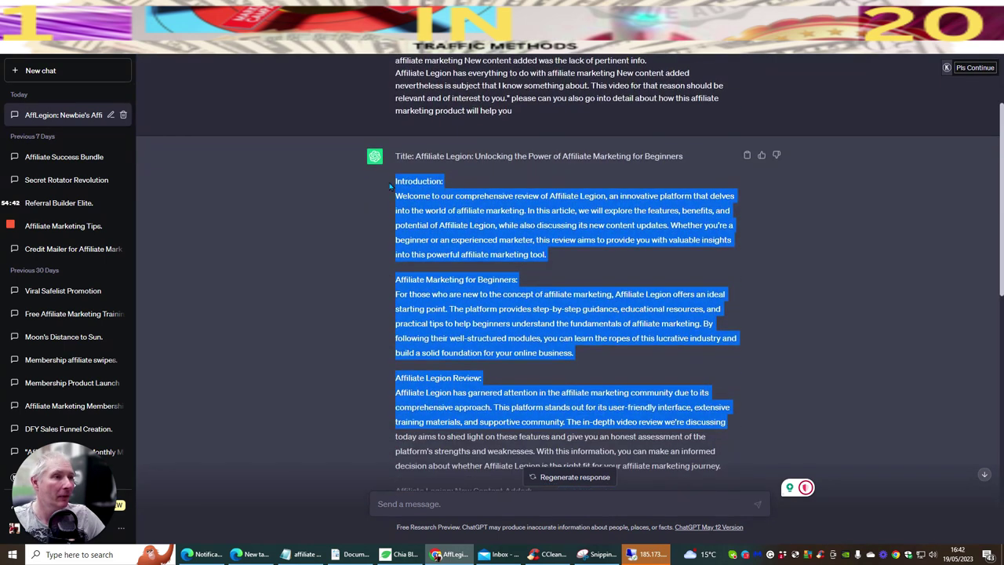
pyautogui.click(472, 174)
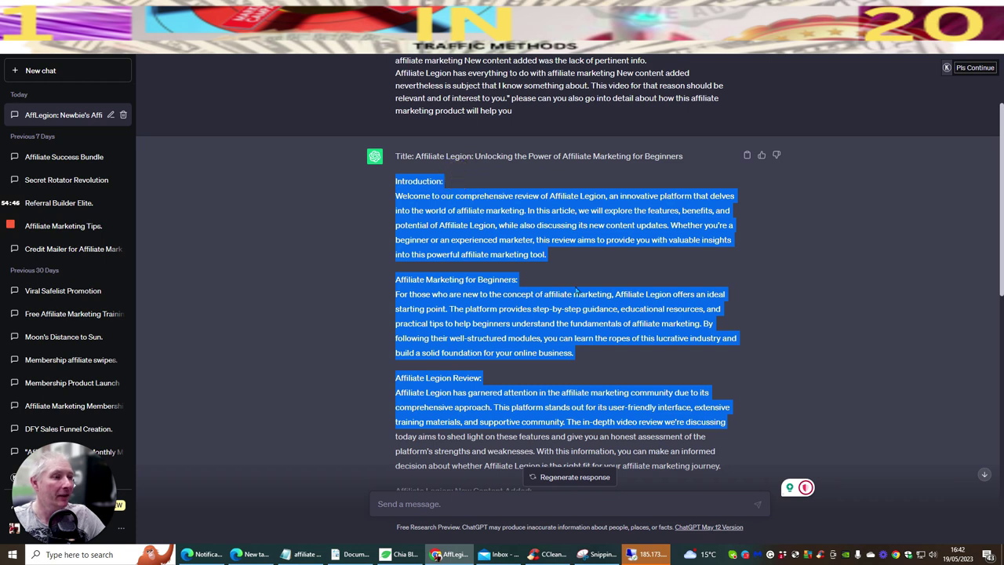
pyautogui.click(488, 391)
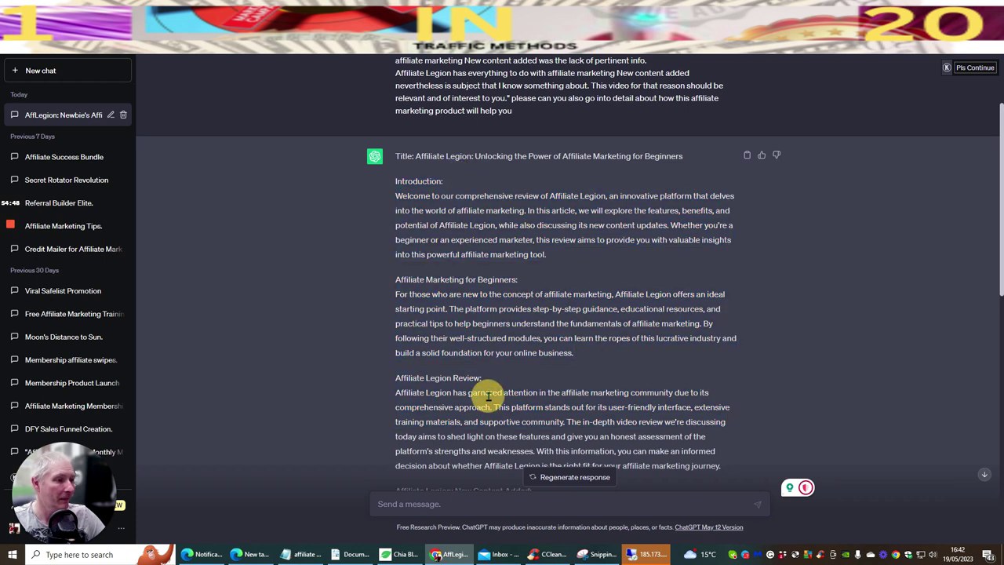
# Write the follow-up prompt "can you please expand on this and make the article longer" without sending it
pyautogui.scroll(-10, 469, 292)
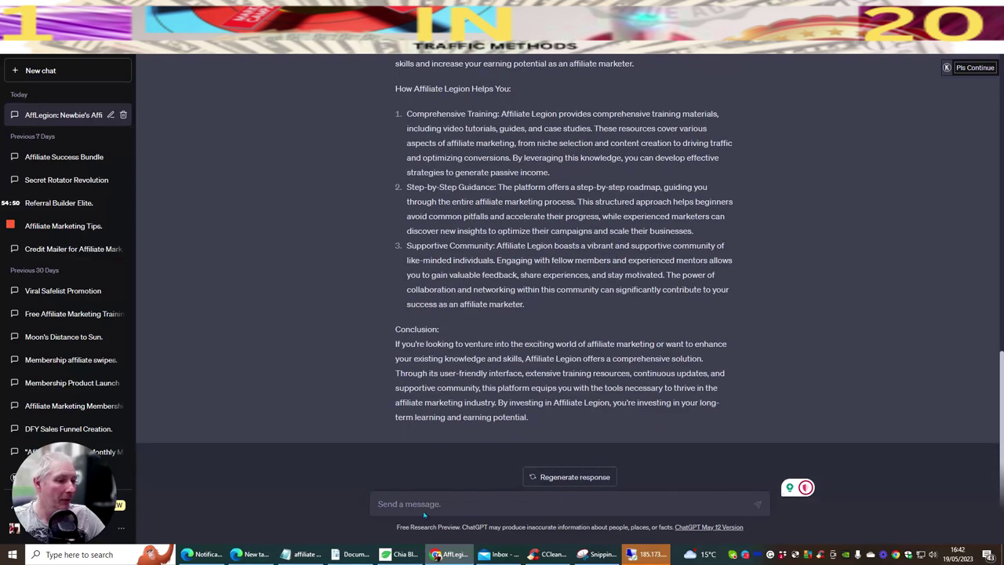
pyautogui.click(417, 506)
pyautogui.write('ca')
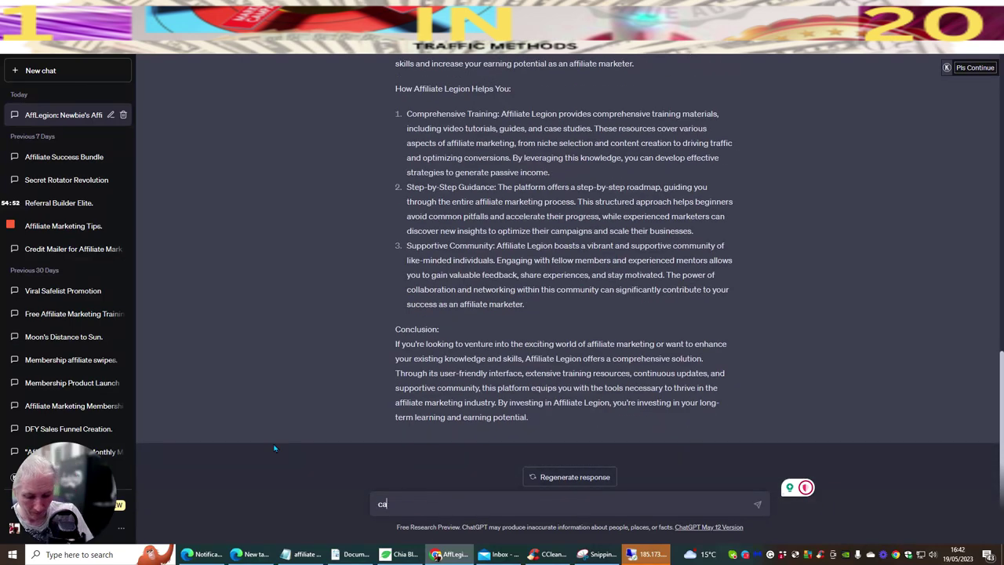
pyautogui.write('n you please')
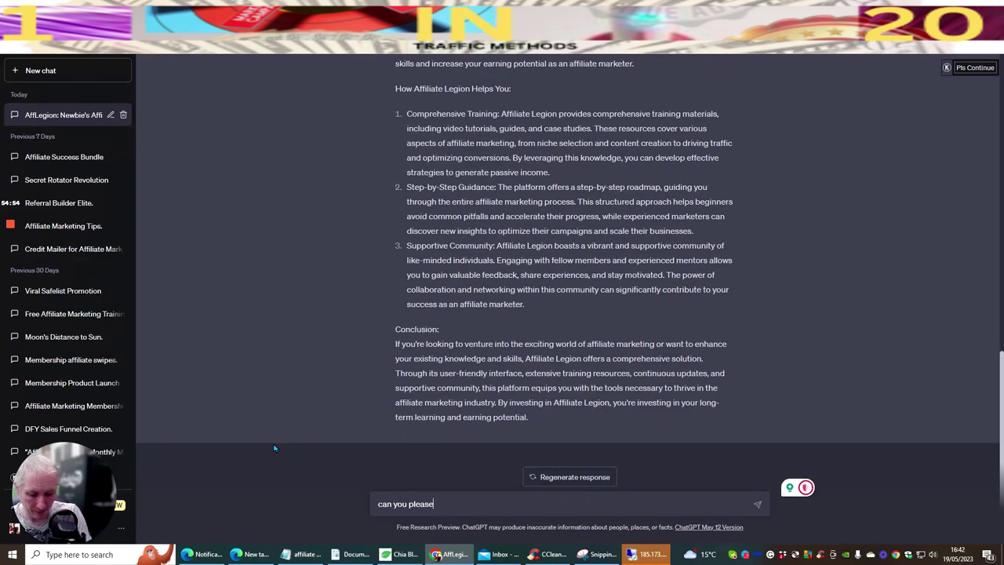
pyautogui.write(' expand on ')
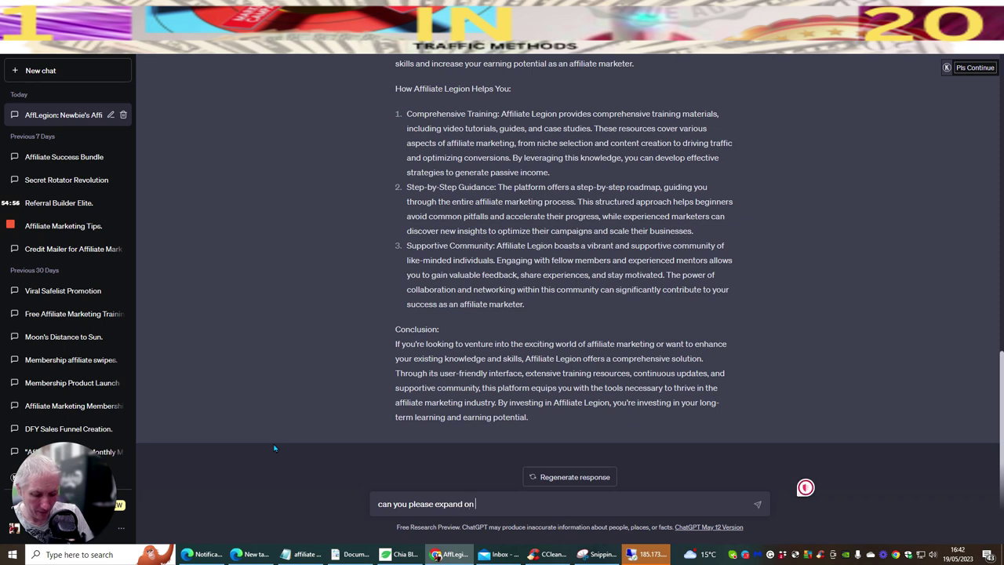
pyautogui.write('this and ')
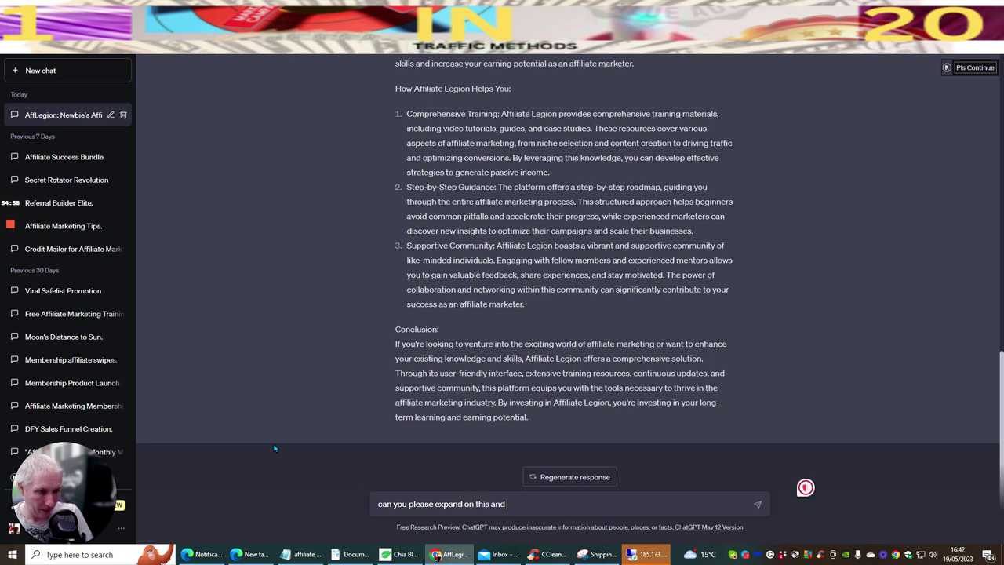
pyautogui.write('make the t')
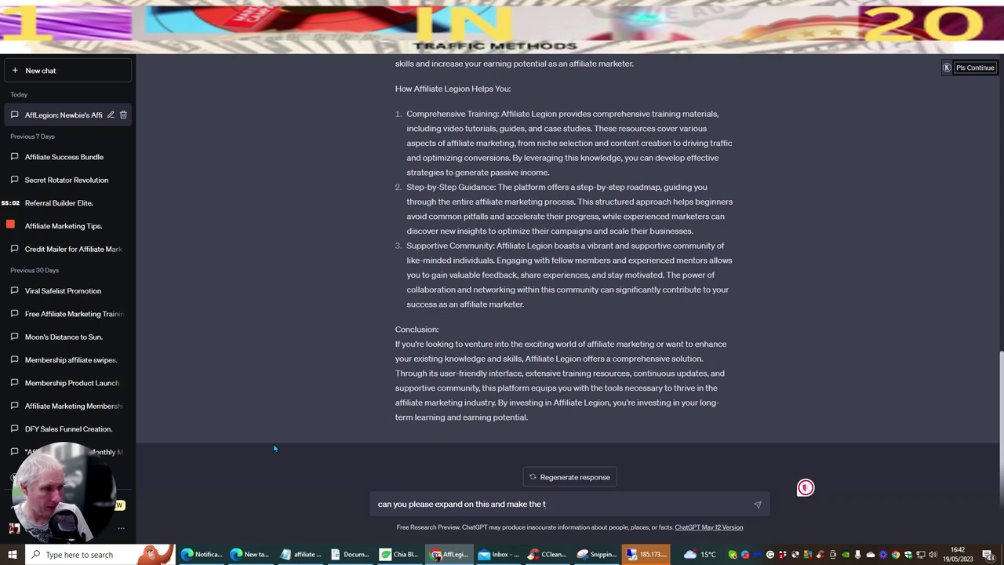
pyautogui.write('ilearti')
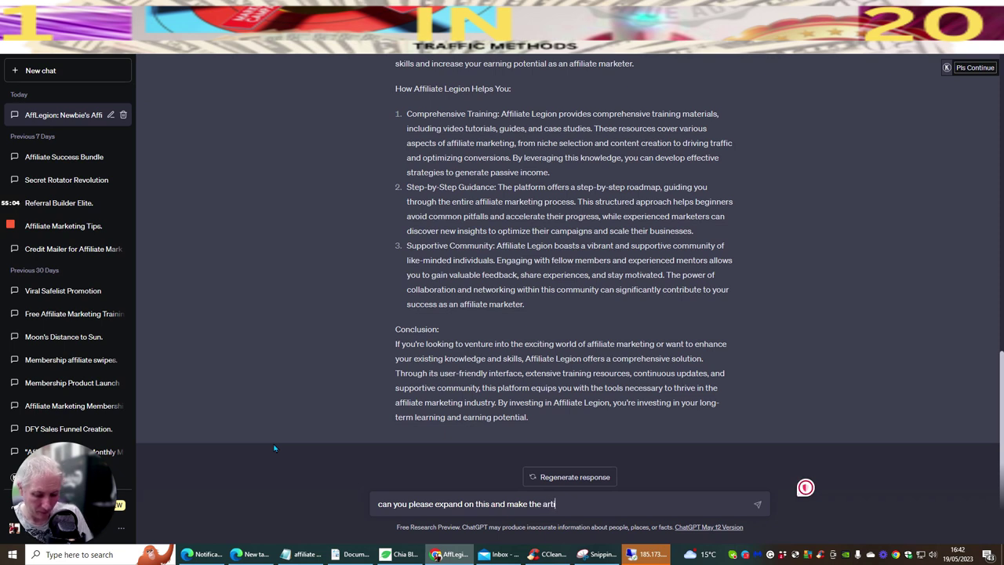
pyautogui.write('cle longer')
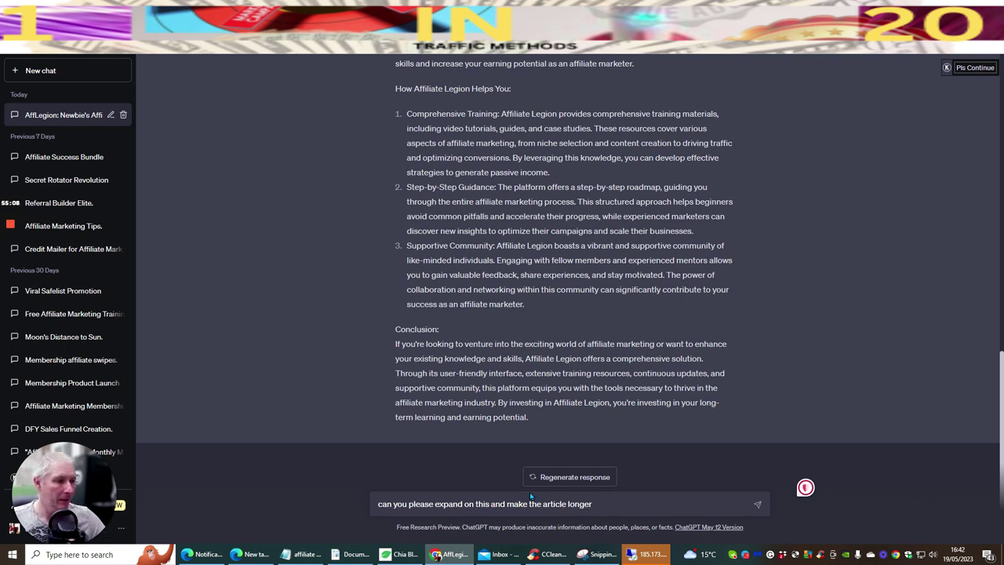
# Copy the generated article text from the "Introduction:" heading through the end of the conclusion
pyautogui.scroll(3, 538, 314)
pyautogui.scroll(5, 488, 178)
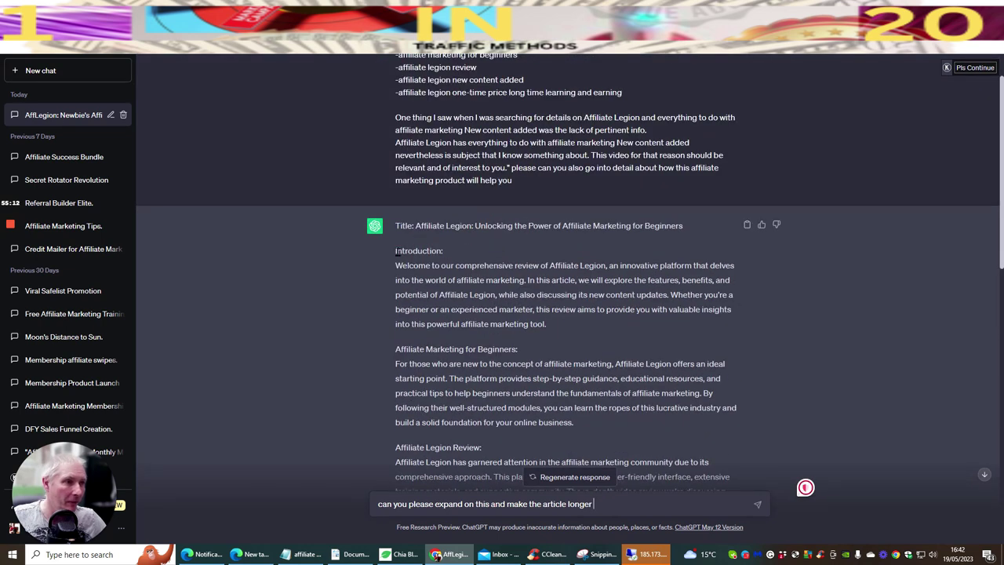
pyautogui.moveTo(395, 251); pyautogui.dragTo(639, 428)
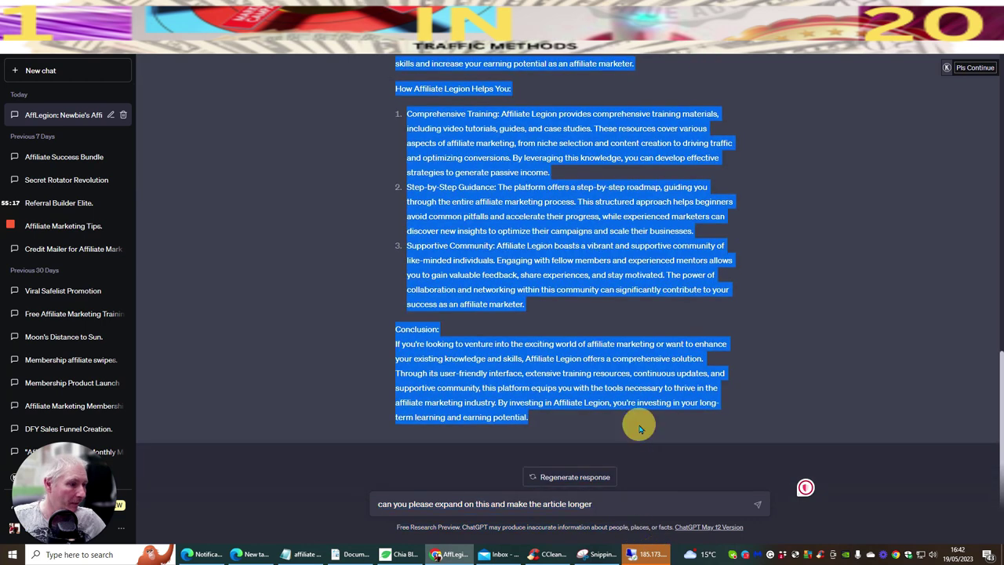
pyautogui.rightClick(562, 364)
pyautogui.click(576, 359)
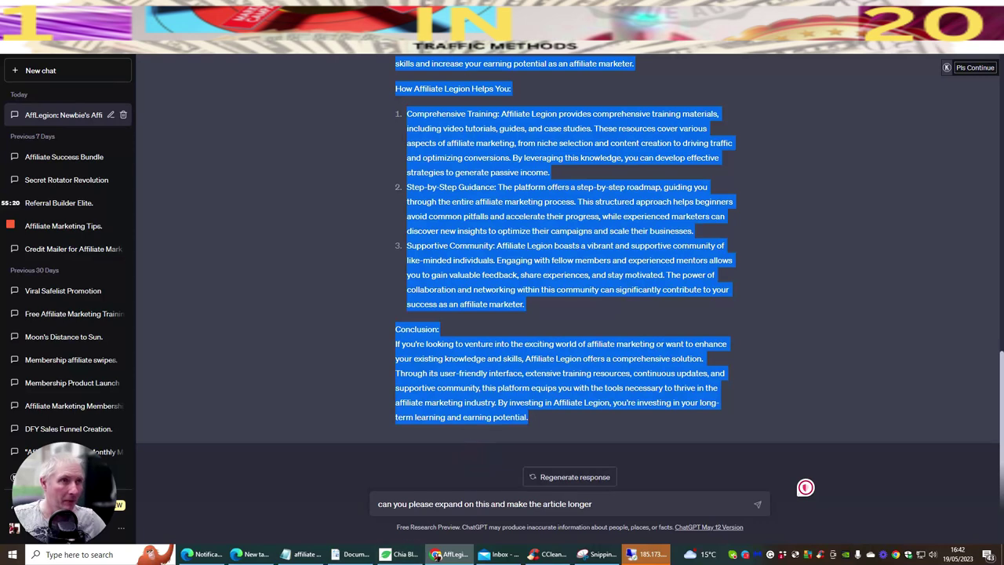
# Switch to the WordPress new post and paste the copied article into its empty body as plain text
pyautogui.hotkey('ctrl', 'Tab')
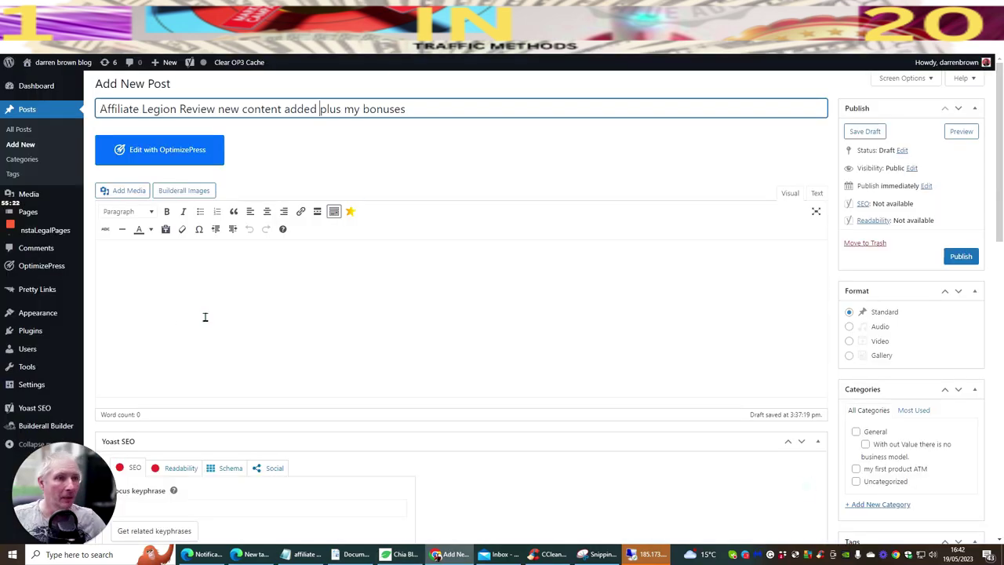
pyautogui.click(144, 275)
pyautogui.rightClick(145, 277)
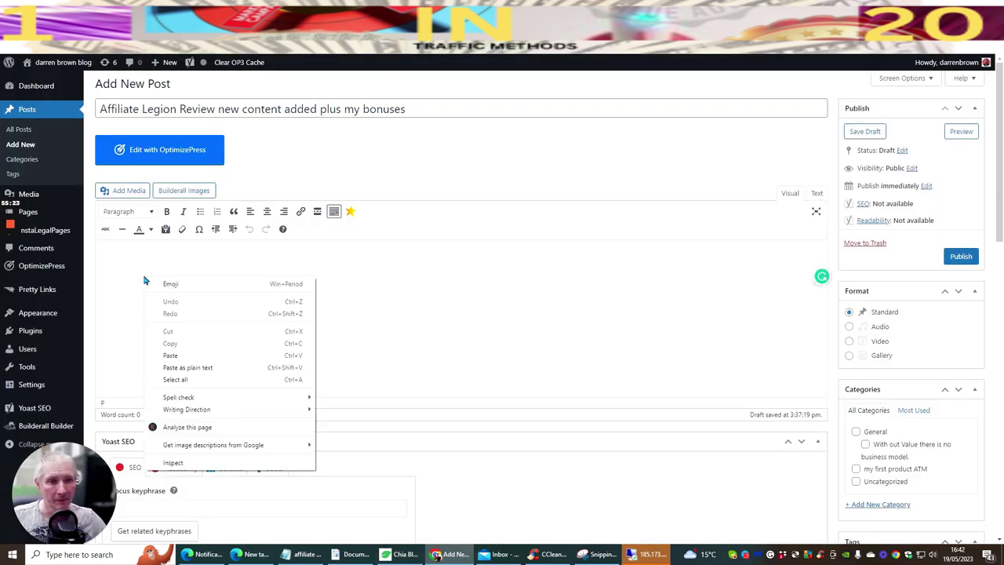
pyautogui.click(176, 369)
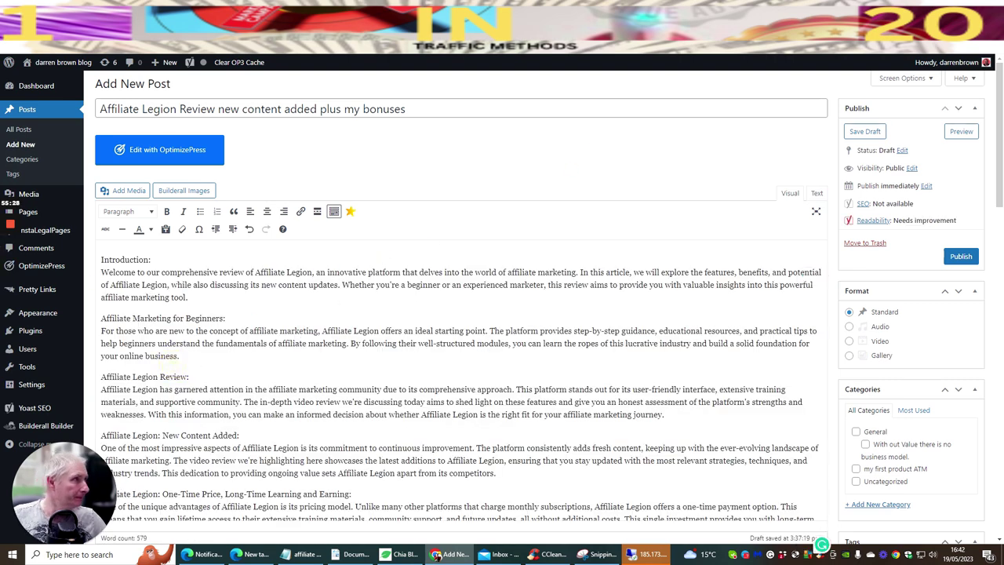
# Return to ChatGPT and send the drafted request to expand the article
pyautogui.hotkey('ctrl', 'Tab')
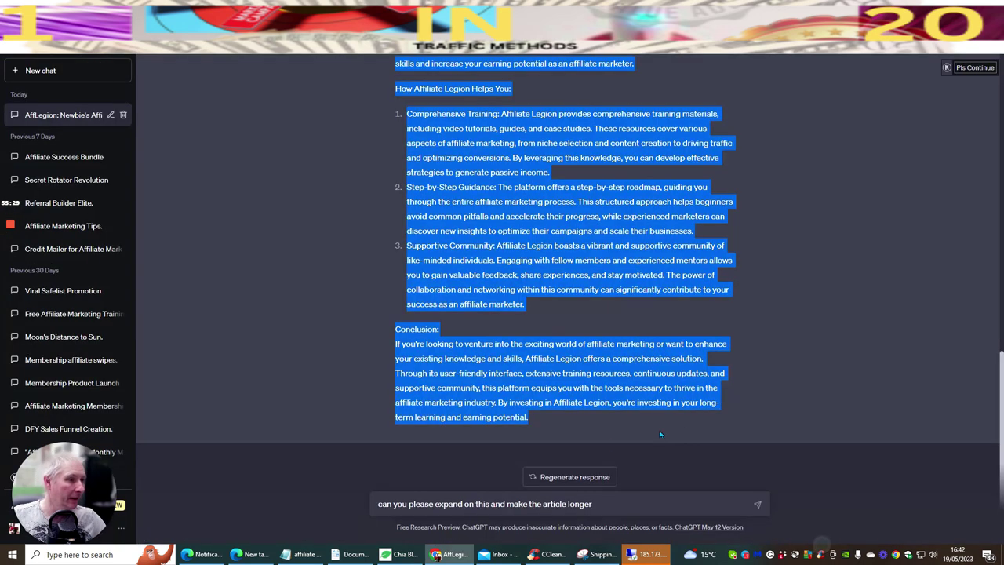
pyautogui.click(611, 503)
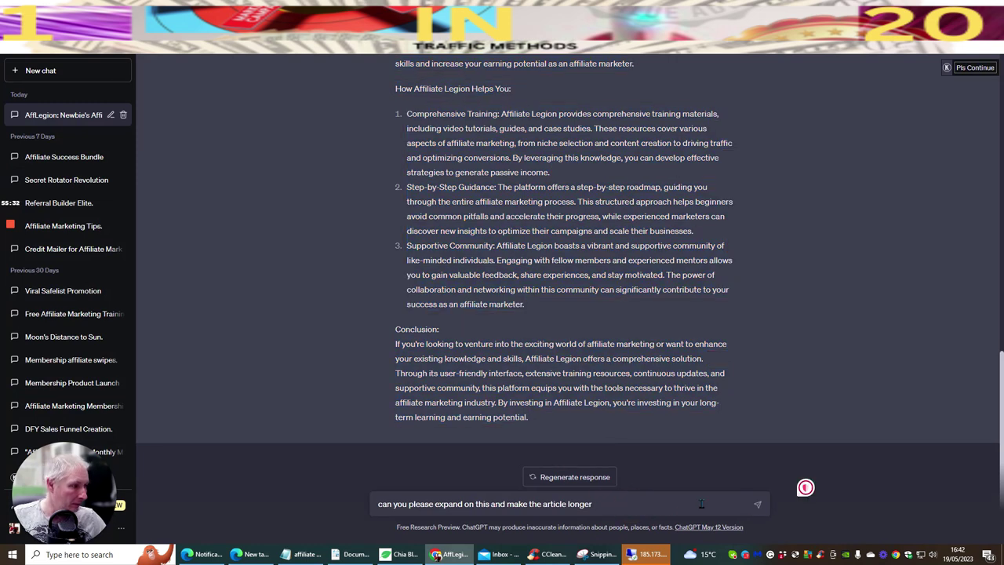
pyautogui.press('Return')
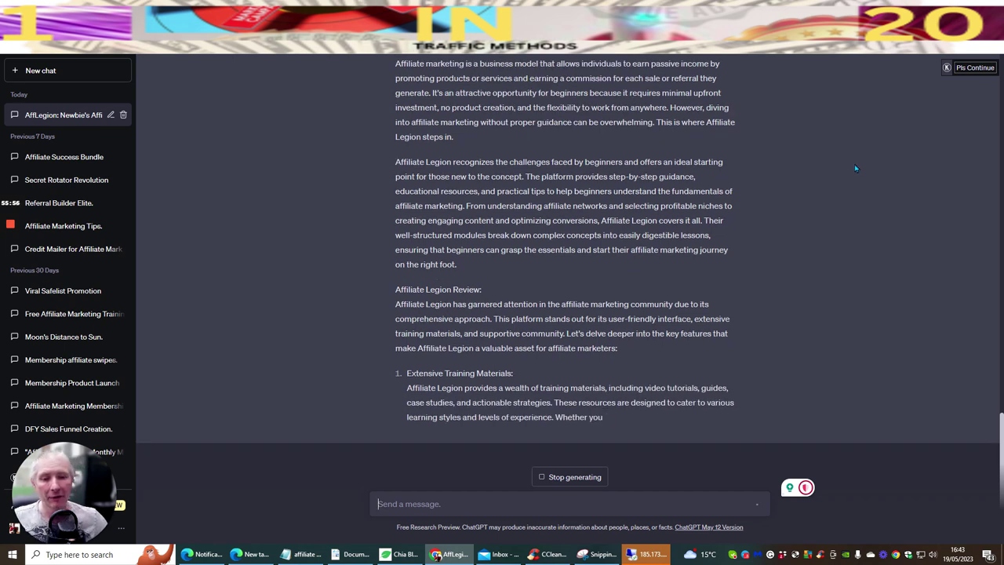
# Switch back to the WordPress post and insert an empty line above the "Introduction:" heading, leaving the cursor there
pyautogui.hotkey('ctrl', 'Tab')
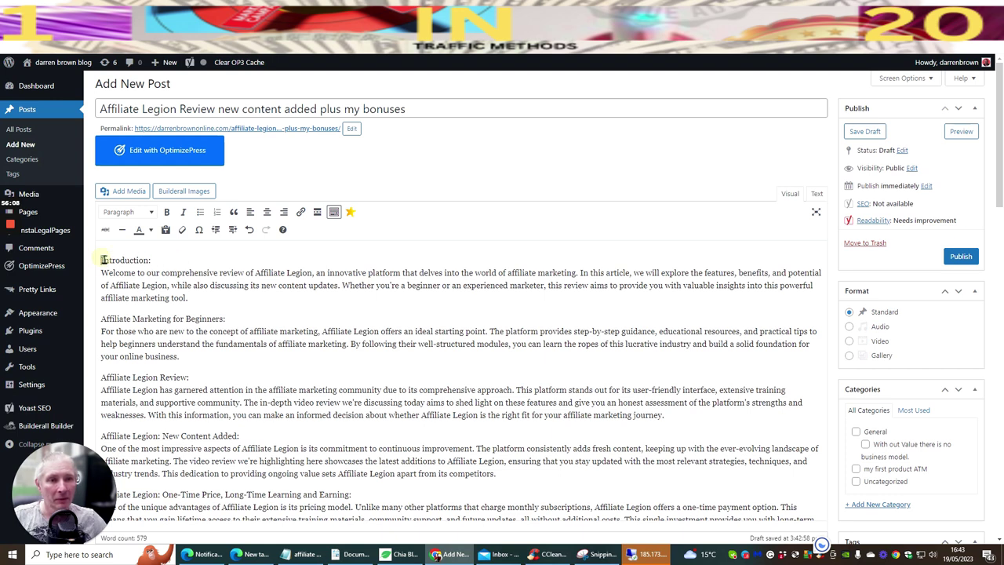
pyautogui.press('Return')
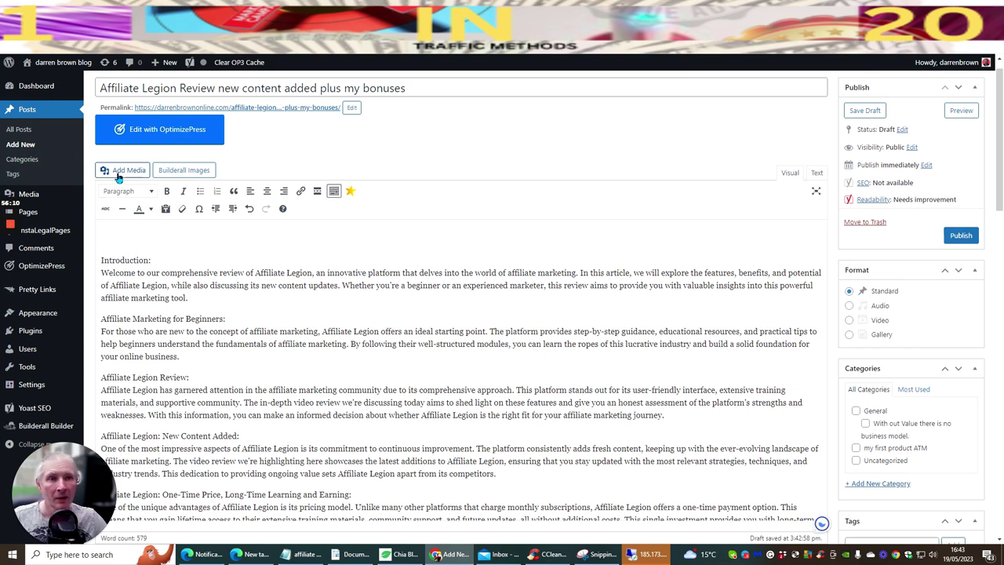
pyautogui.click(106, 251)
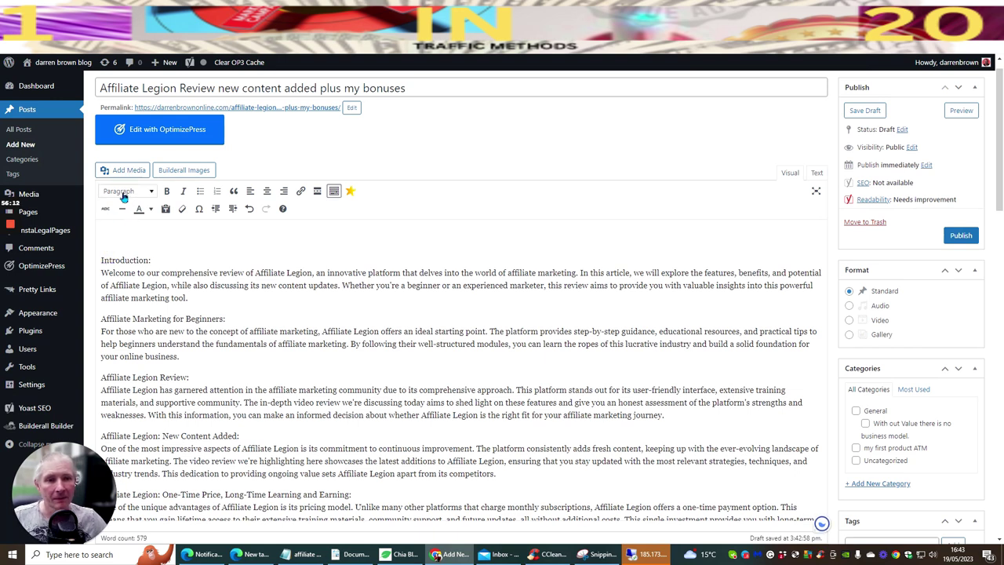
pyautogui.click(103, 236)
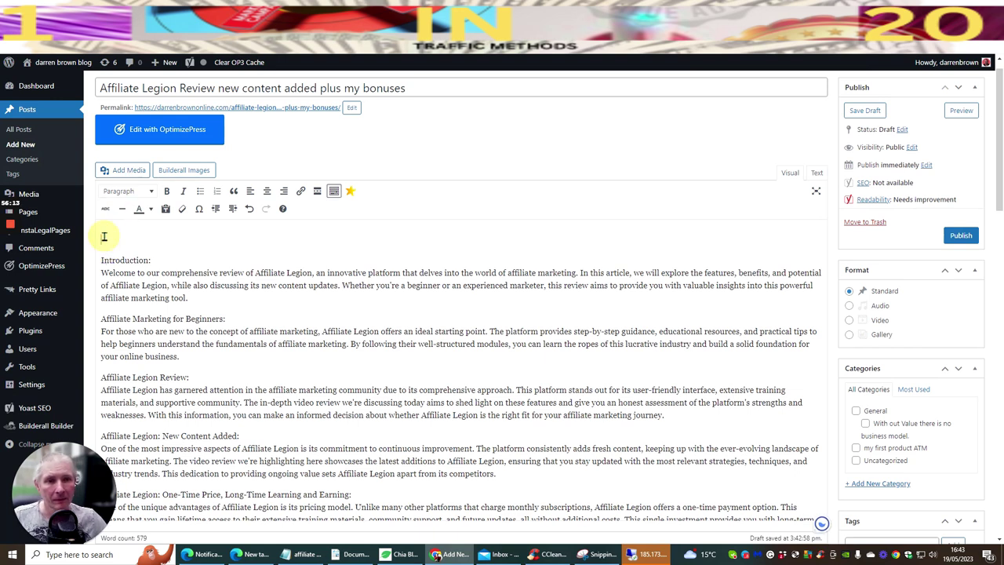
# Upload the image affiliate_legio0n_2-removebg-preview from the Downloads folder to the post's media library
pyautogui.click(110, 169)
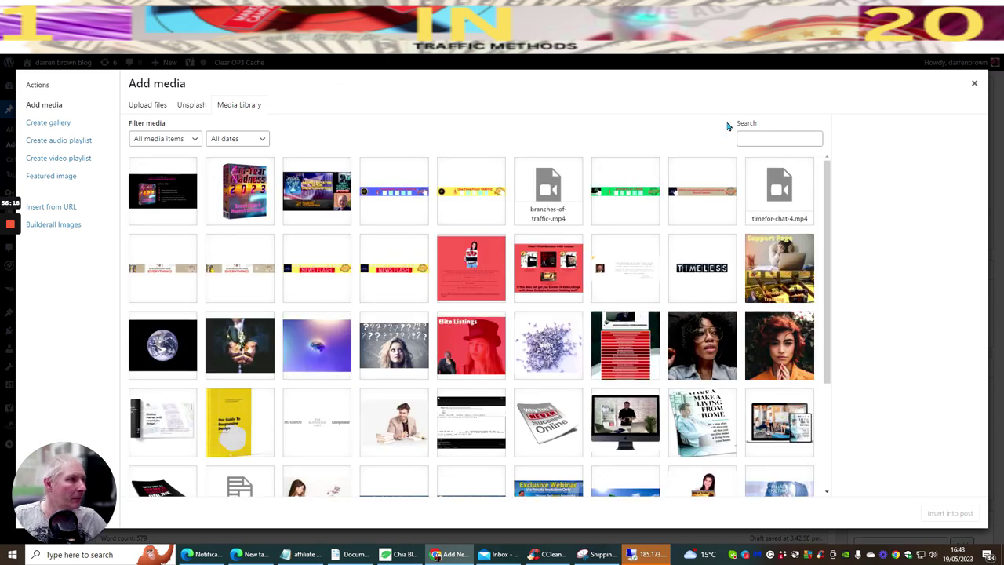
pyautogui.click(146, 109)
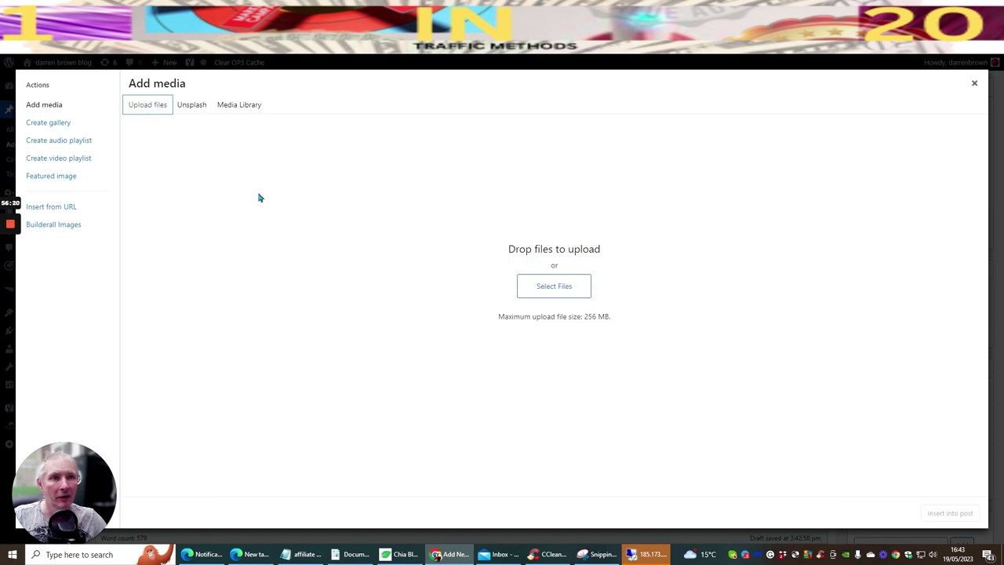
pyautogui.click(547, 288)
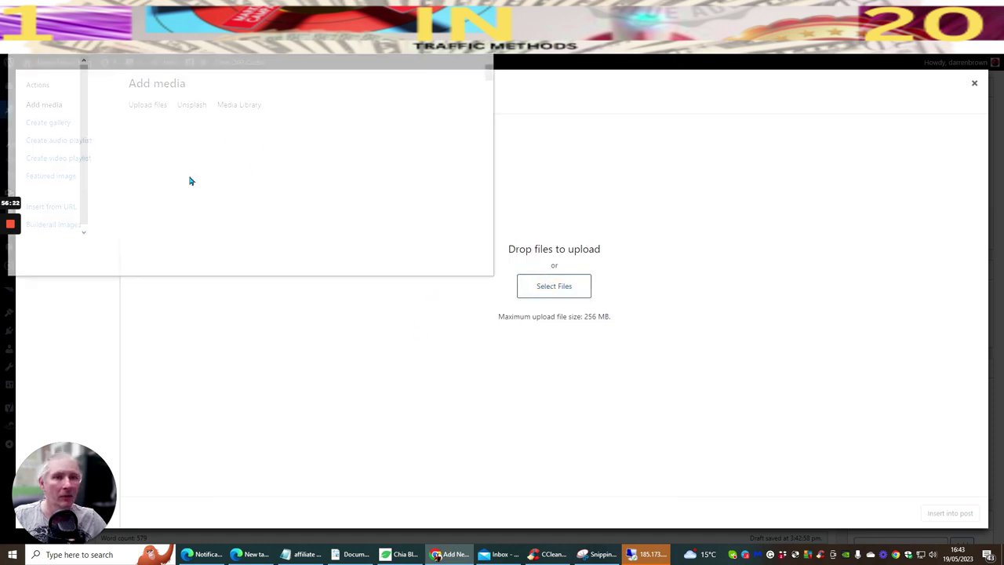
pyautogui.scroll(5, 47, 141)
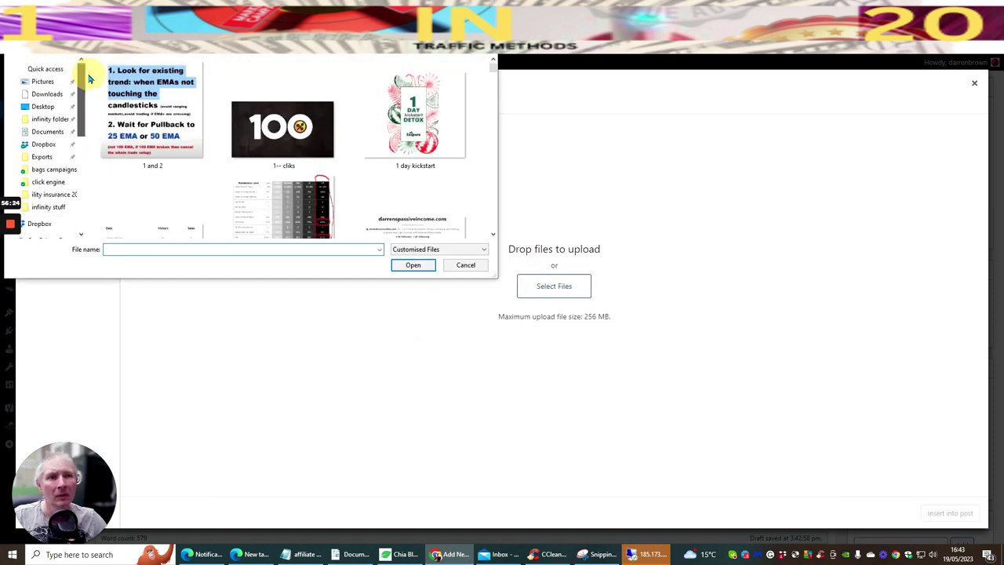
pyautogui.click(42, 103)
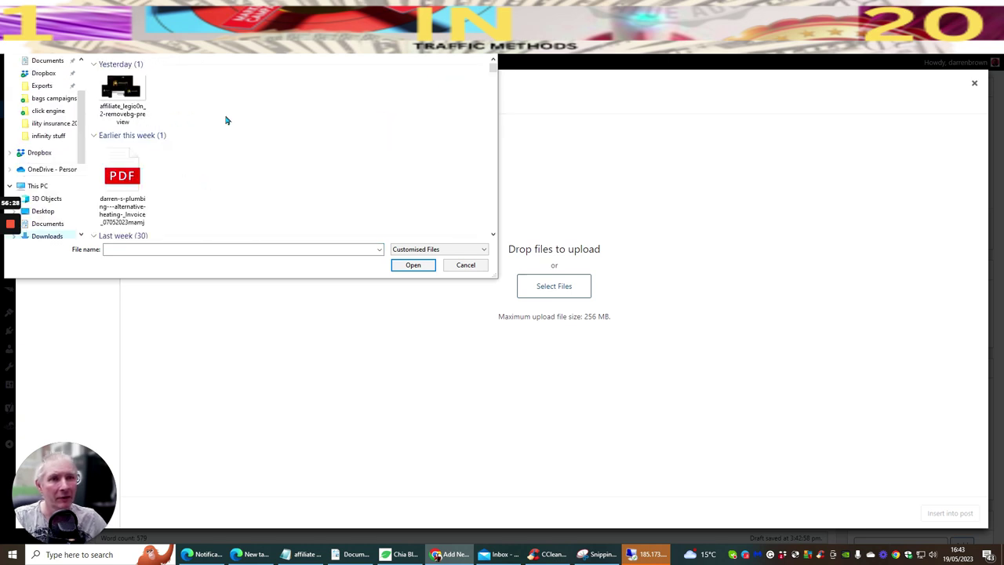
pyautogui.click(121, 106)
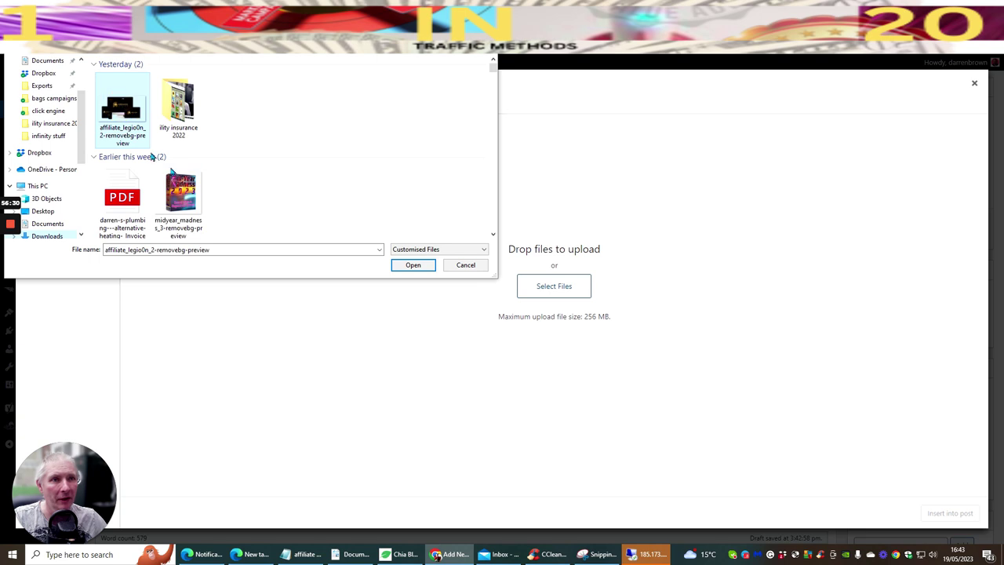
pyautogui.click(411, 264)
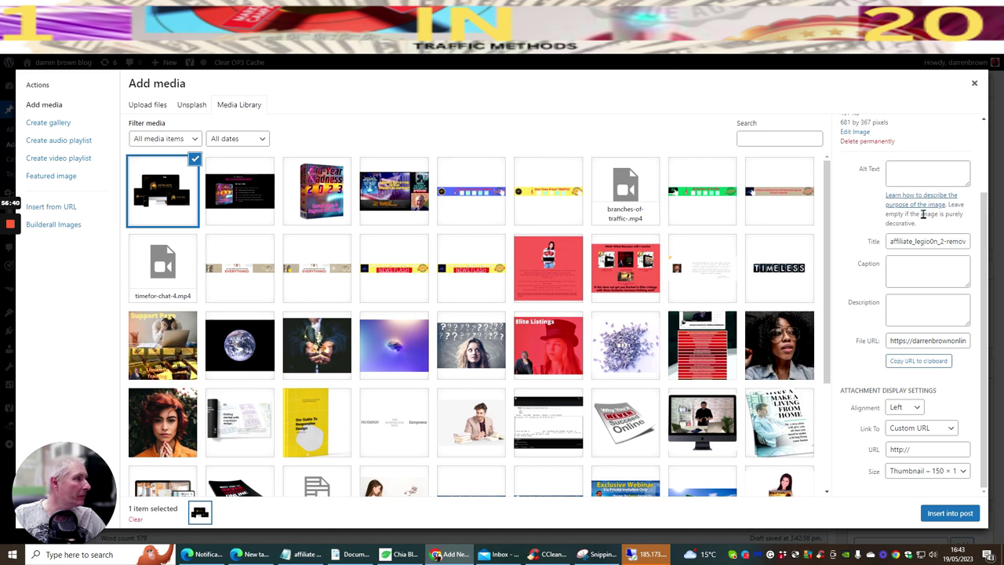
# Set the uploaded image's alt text to "Affiliate legion picture" and its description to "affiliate legion picture"
pyautogui.click(916, 171)
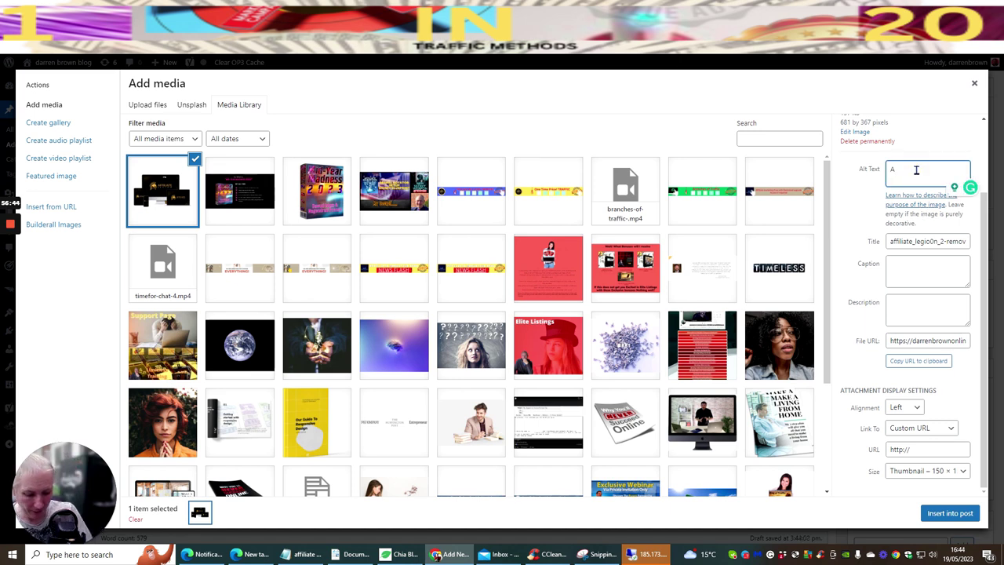
pyautogui.write('Affiliate ')
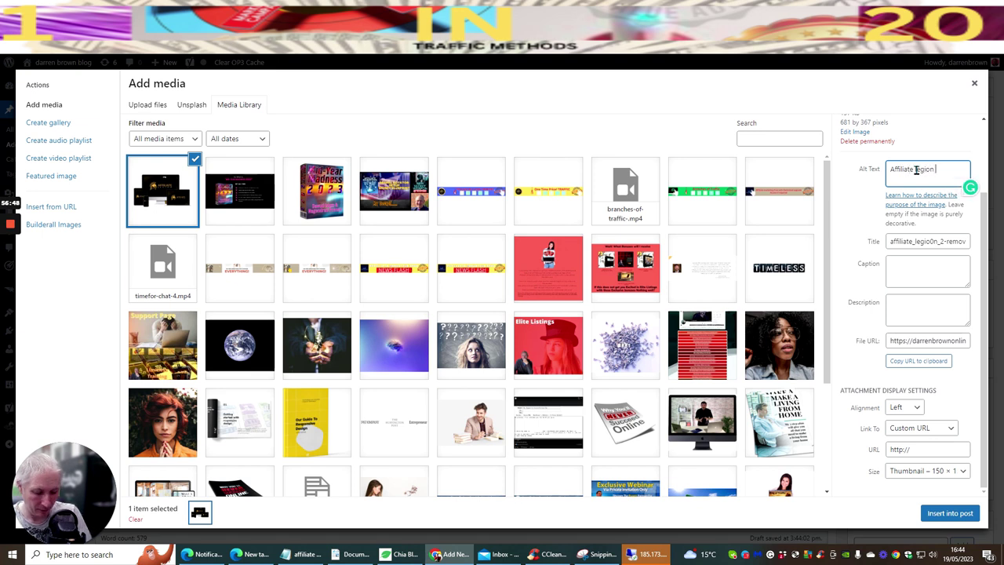
pyautogui.write('Legion picture')
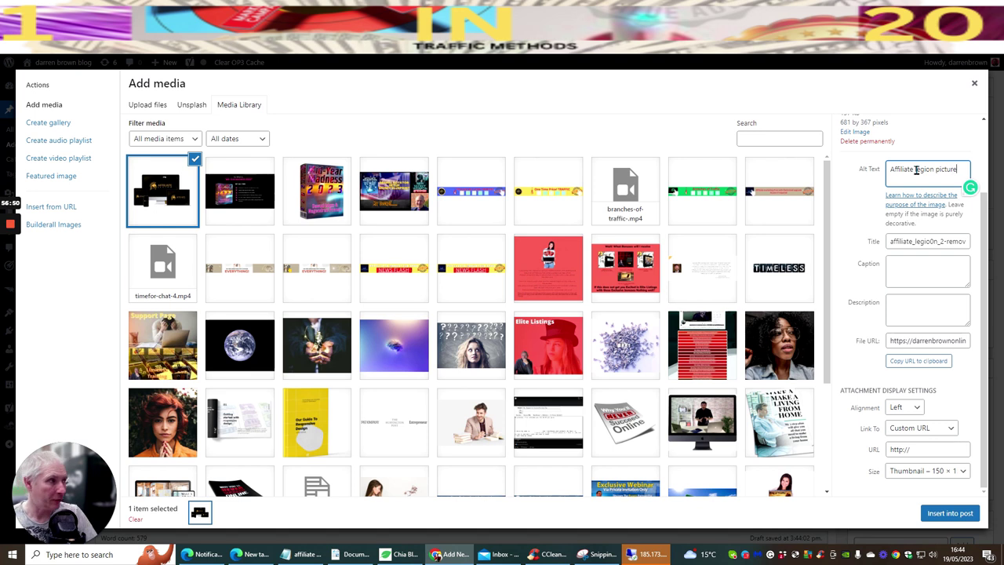
pyautogui.click(922, 268)
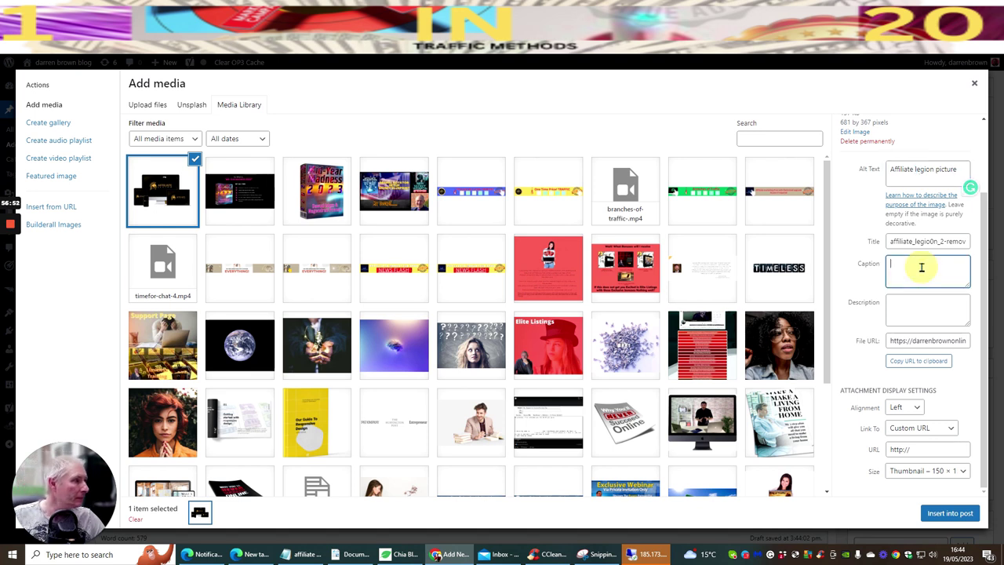
pyautogui.click(922, 310)
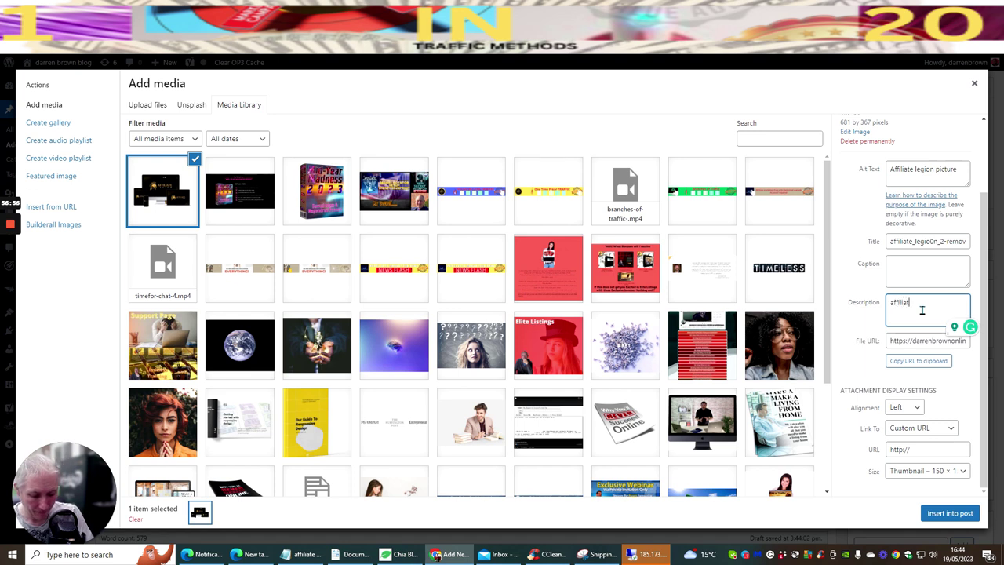
pyautogui.write('affiliate legion picture')
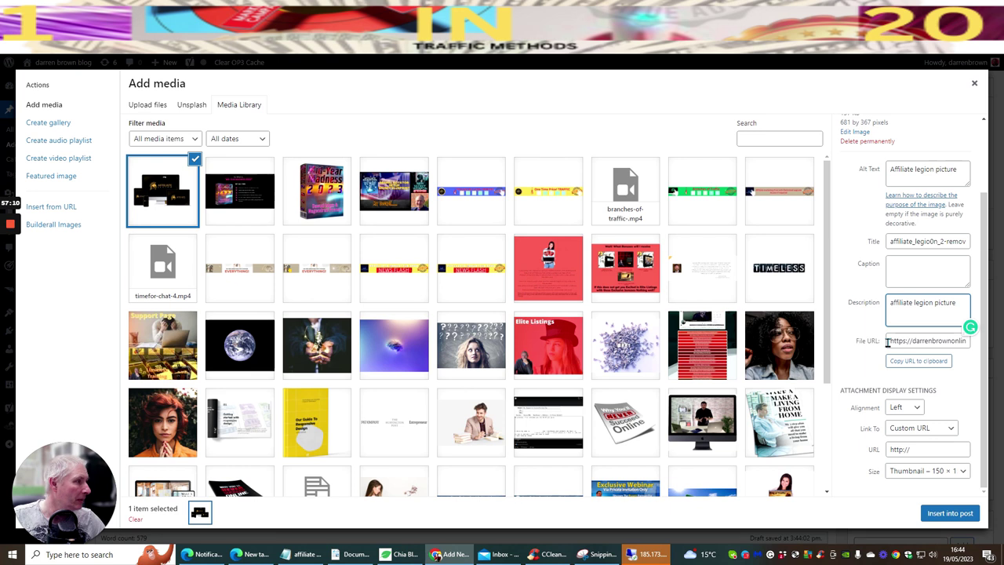
# Insert the selected affiliate_legio0n_2 image from the media library into the post above the "Introduction:" heading
pyautogui.moveTo(888, 340); pyautogui.dragTo(988, 339)
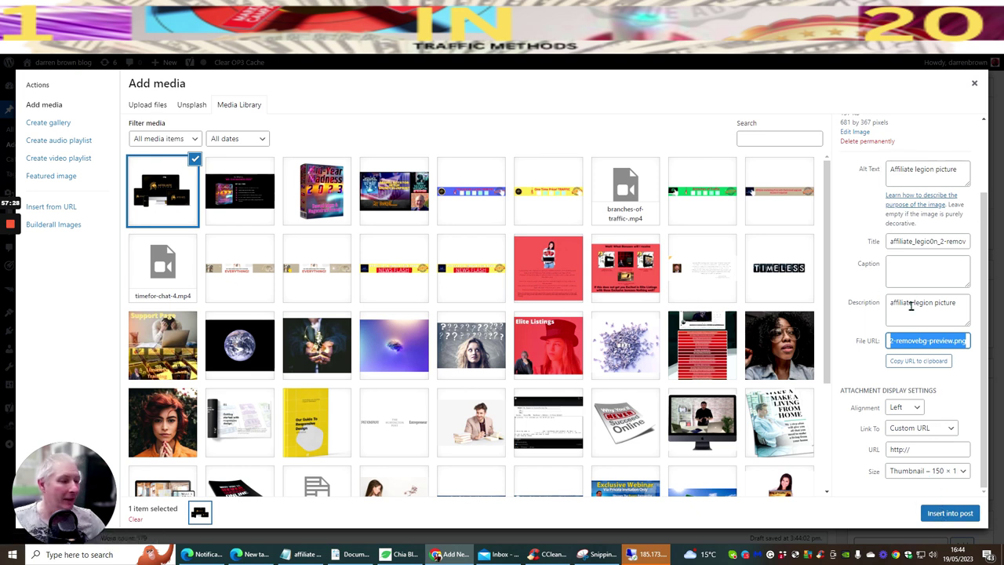
pyautogui.click(940, 514)
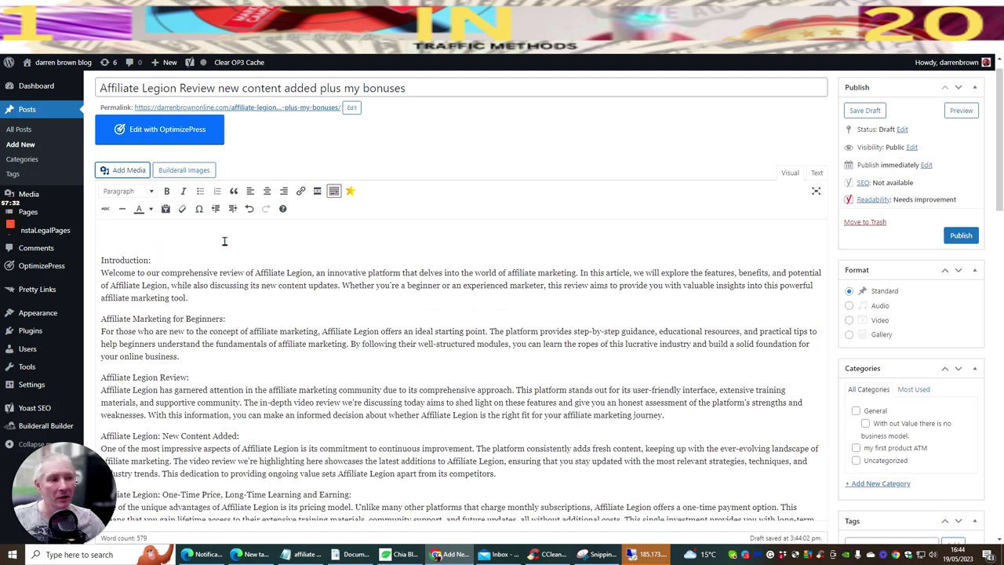
pyautogui.scroll(-5, 328, 244)
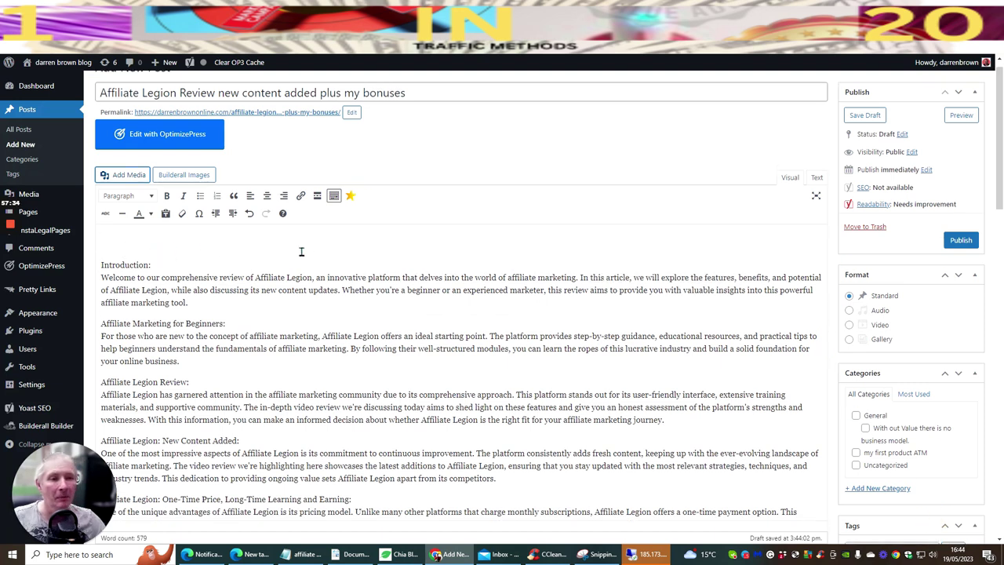
pyautogui.scroll(5, 326, 242)
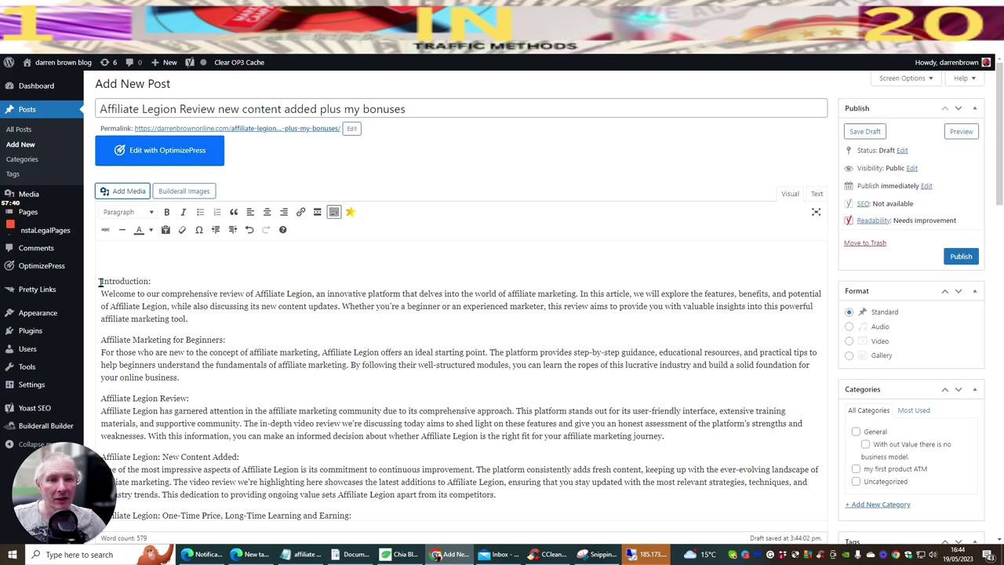
# Try to format only the "Introduction:" line of the post as Heading 1
pyautogui.moveTo(100, 283); pyautogui.dragTo(157, 280)
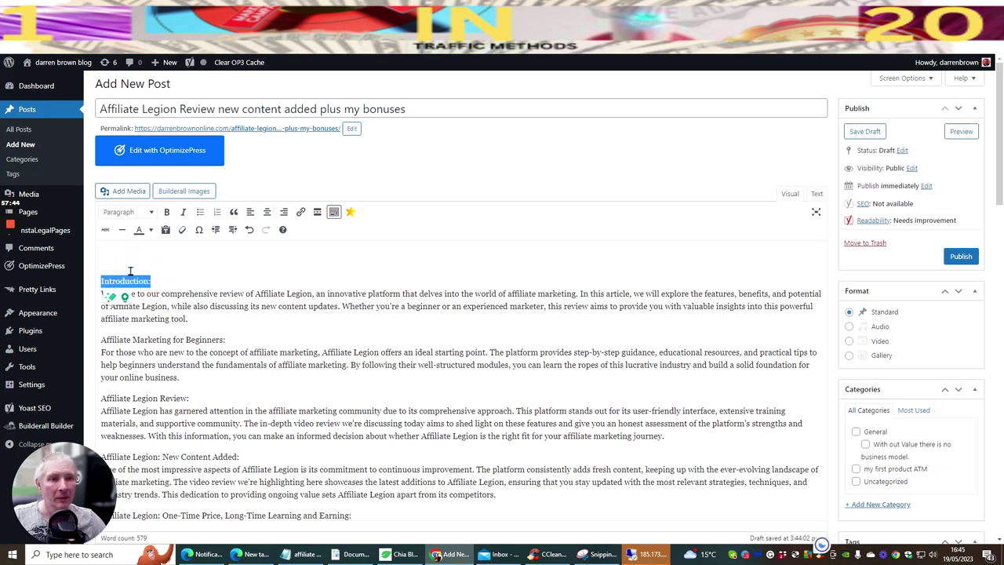
pyautogui.click(149, 212)
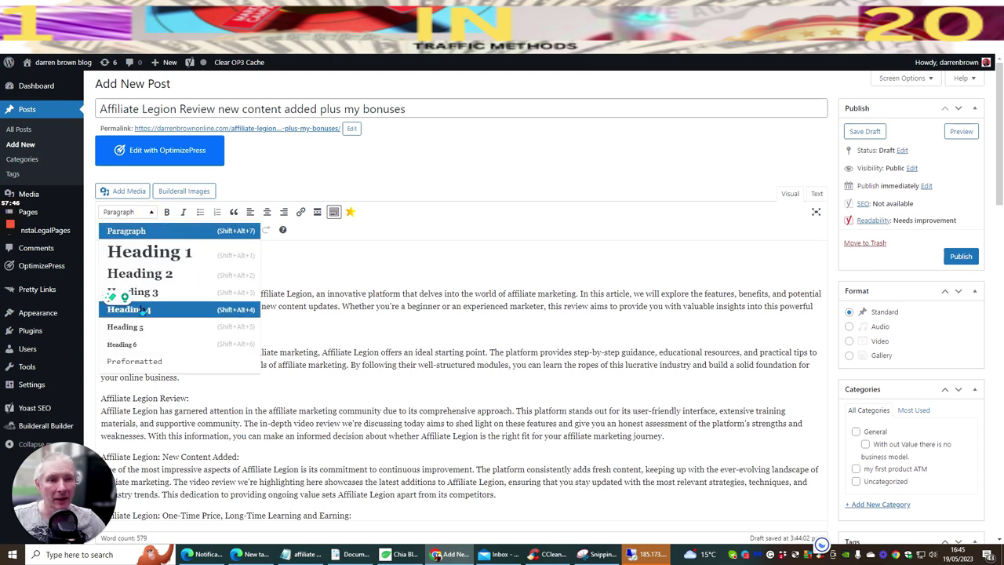
pyautogui.click(150, 252)
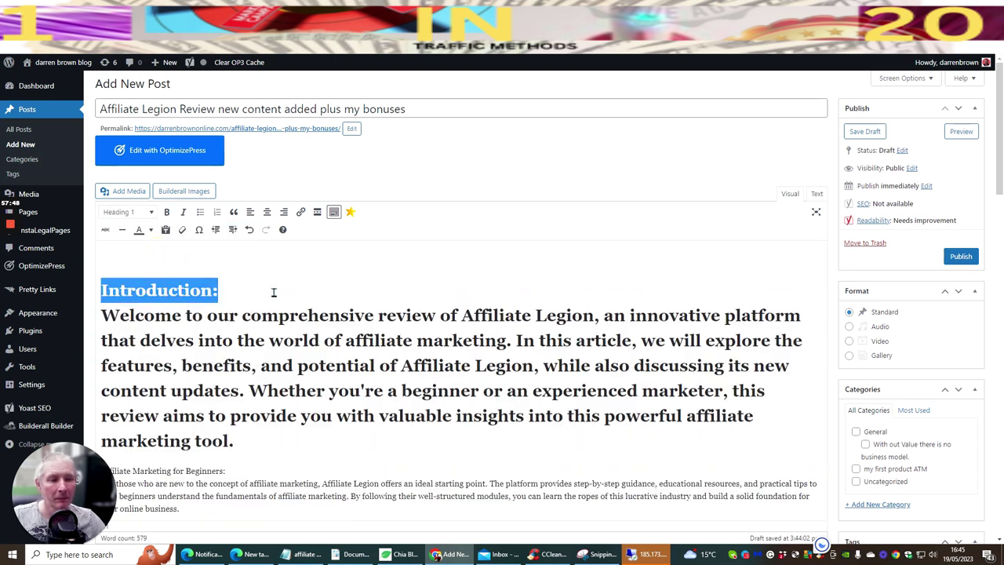
pyautogui.click(274, 293)
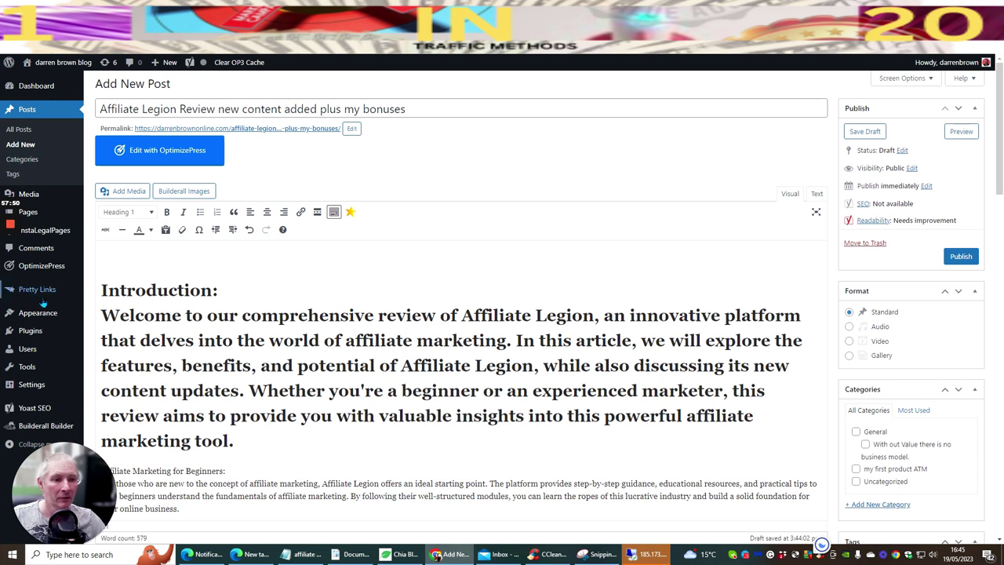
# Try to set only the welcome text below "Introduction:" to the Preformatted style
pyautogui.moveTo(101, 315); pyautogui.dragTo(230, 440)
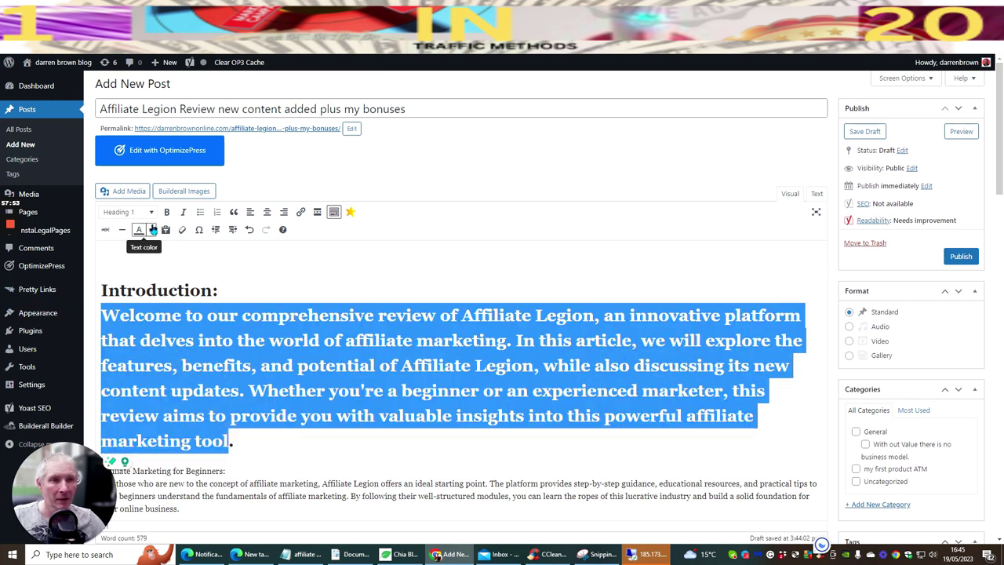
pyautogui.click(150, 214)
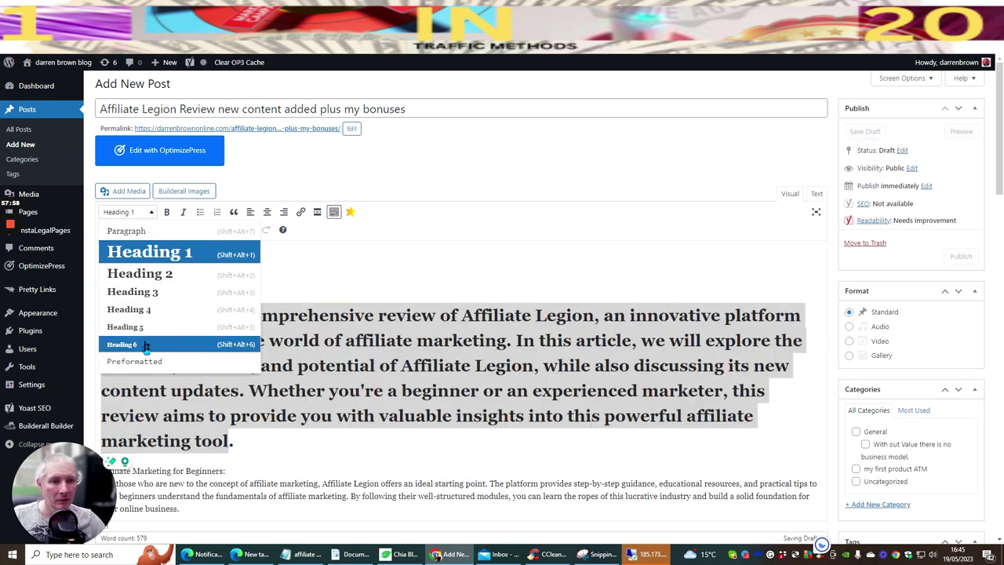
pyautogui.click(145, 362)
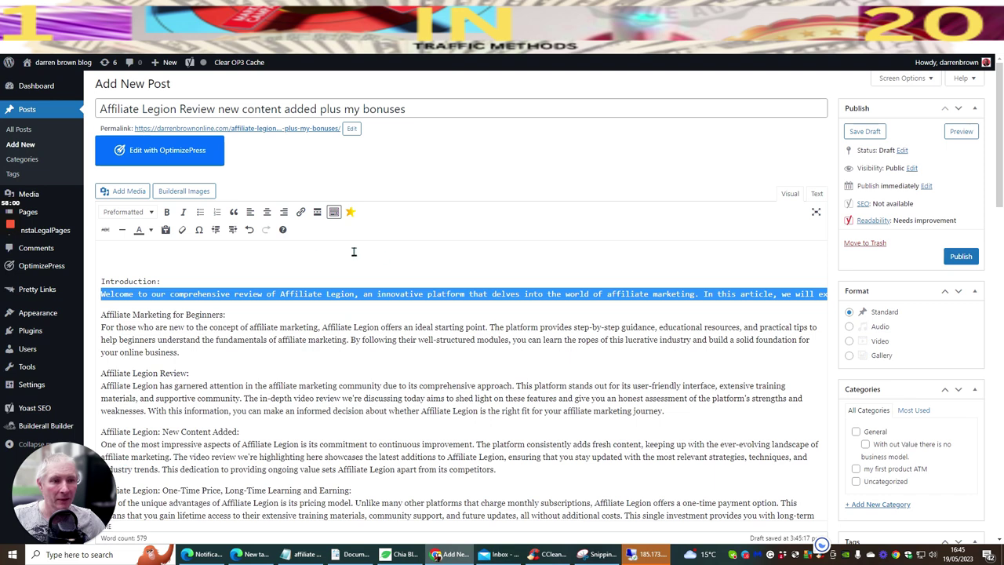
pyautogui.click(378, 263)
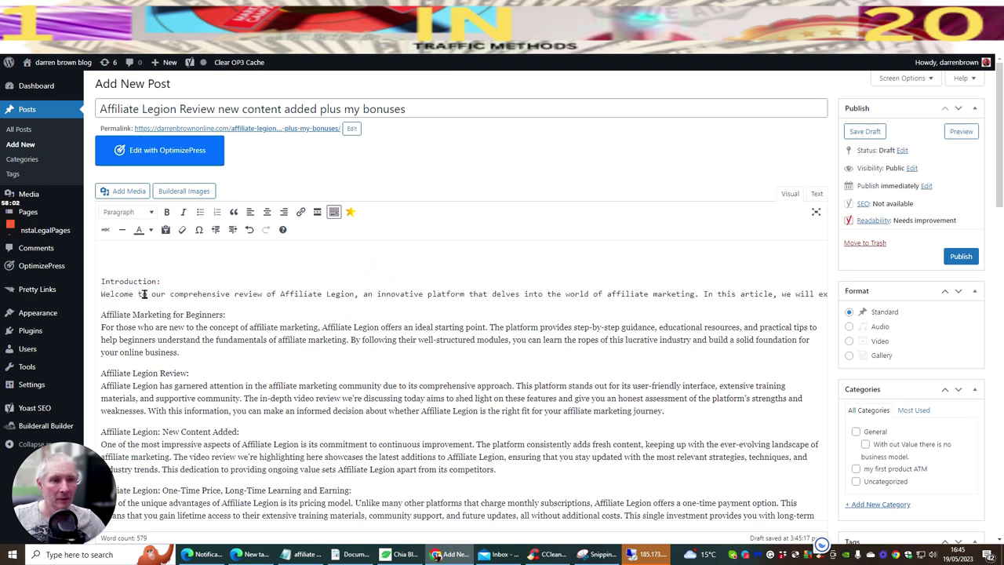
# Format the "Introduction:" line as Heading 1 and split it from the welcome text with a new paragraph break
pyautogui.moveTo(165, 281); pyautogui.dragTo(105, 281)
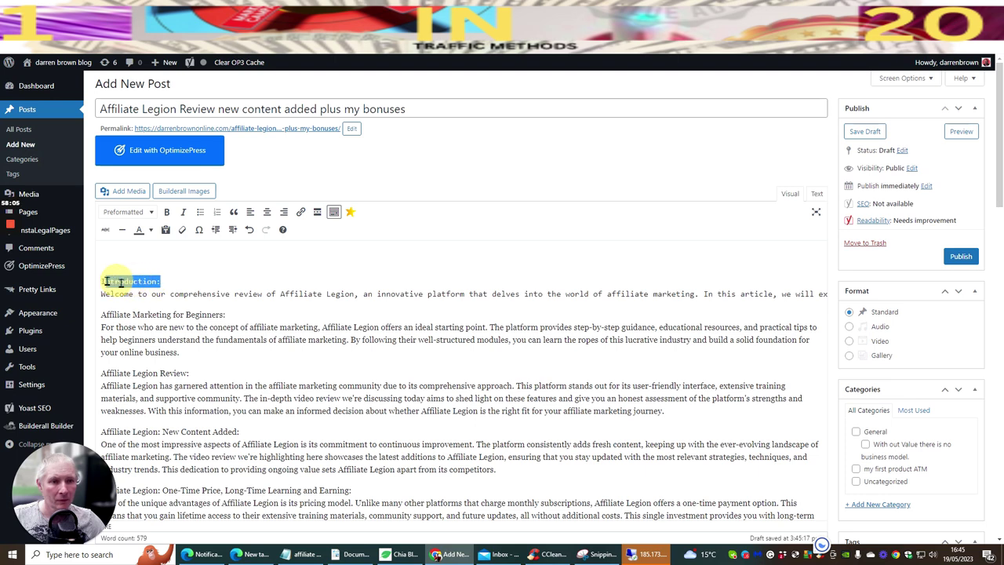
pyautogui.click(147, 212)
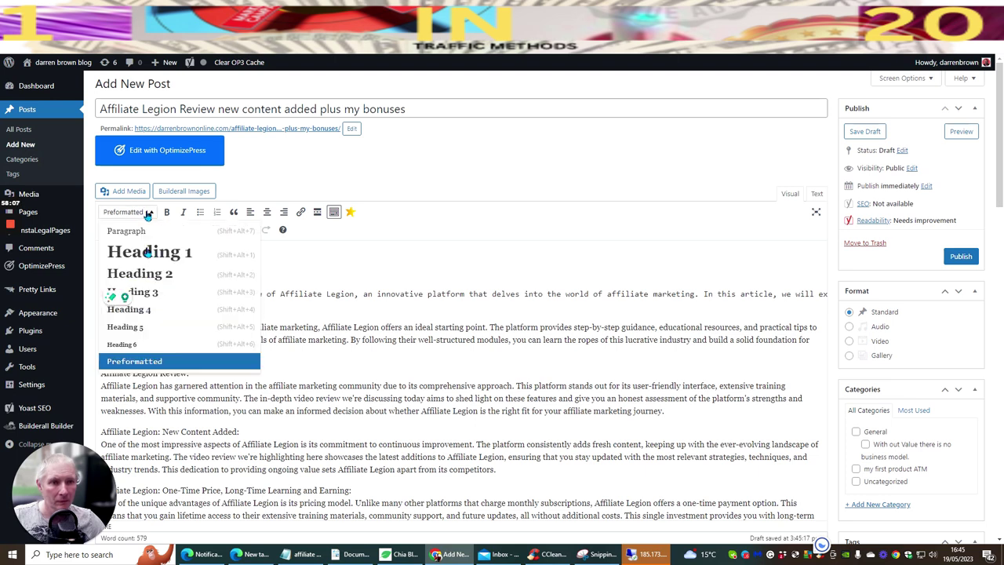
pyautogui.click(148, 251)
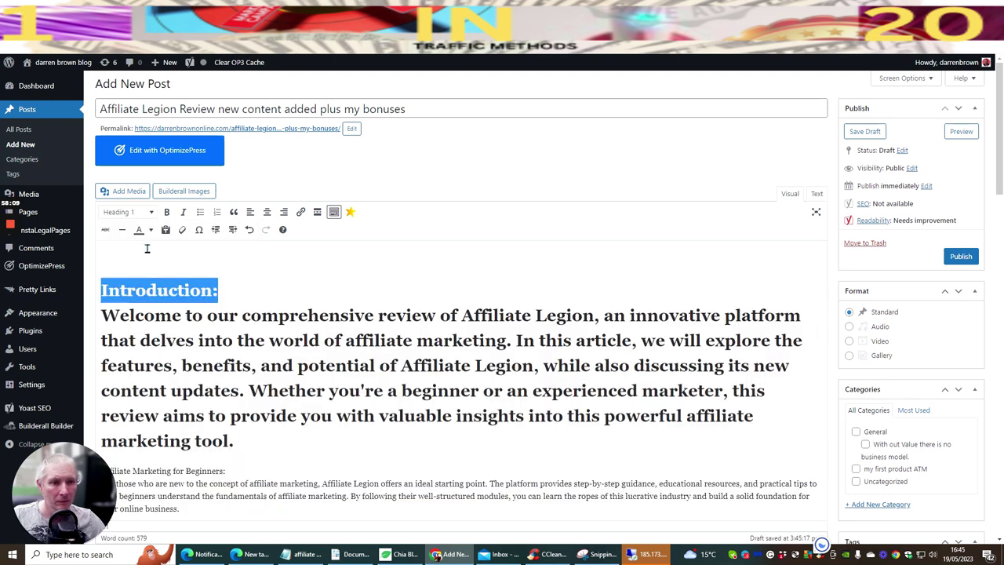
pyautogui.click(227, 287)
pyautogui.press('Return')
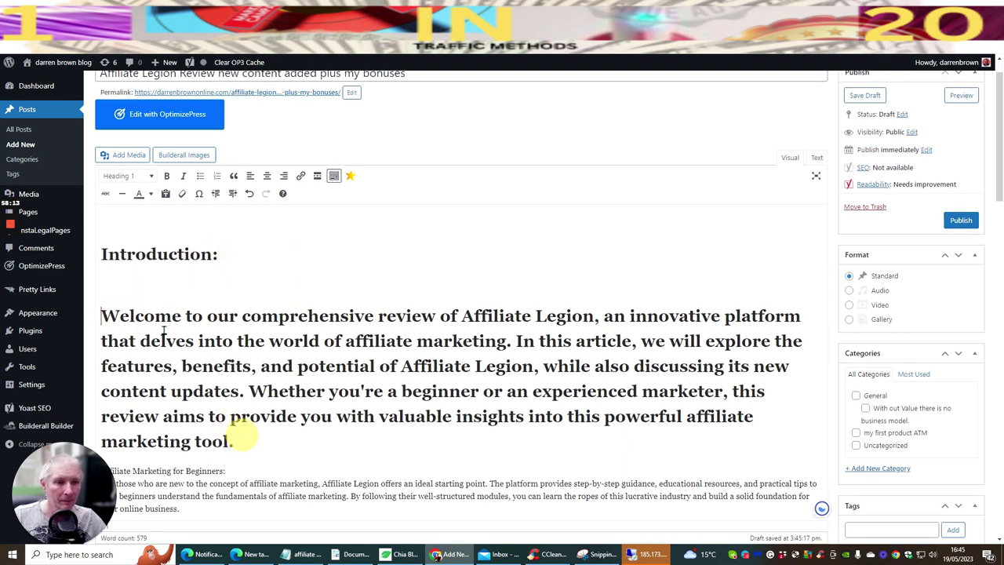
# Set the separated welcome paragraph below the "Introduction:" heading to the Preformatted style
pyautogui.click(187, 471)
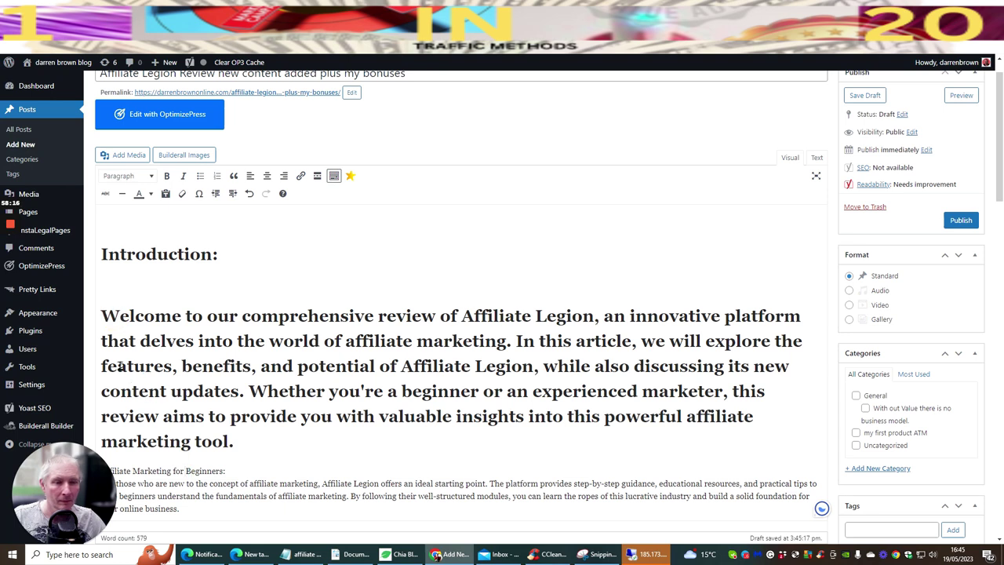
pyautogui.tripleClick(104, 315)
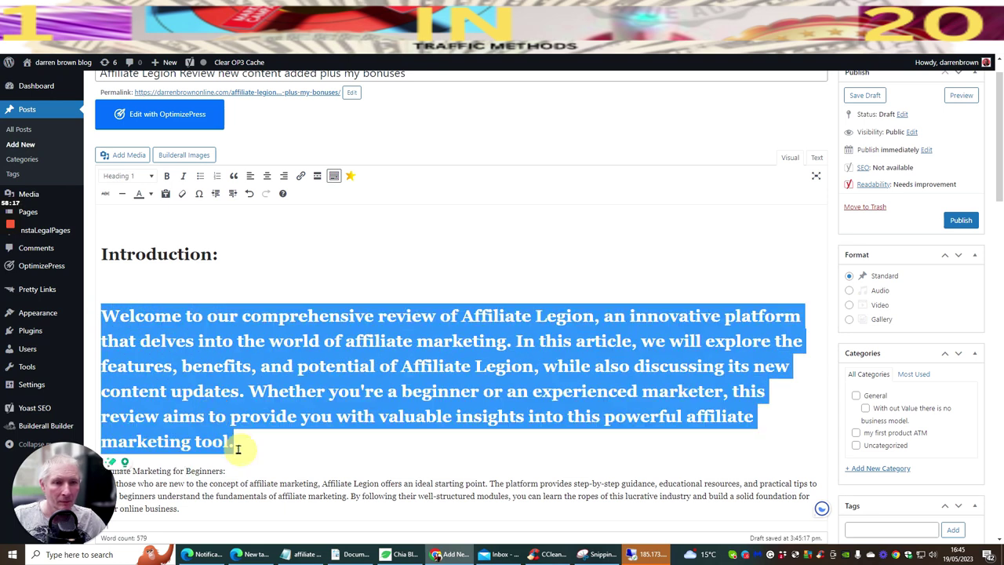
pyautogui.click(129, 176)
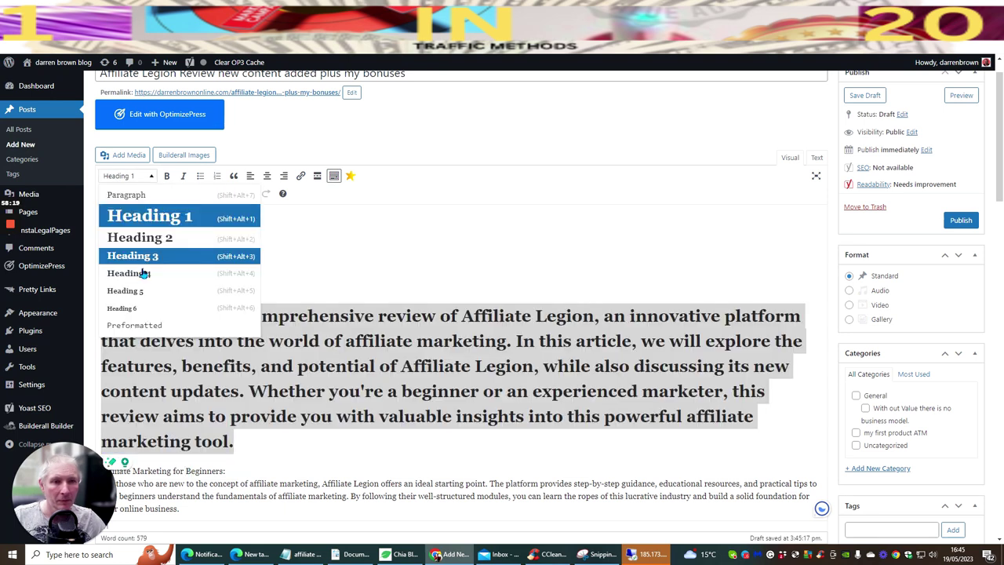
pyautogui.click(145, 327)
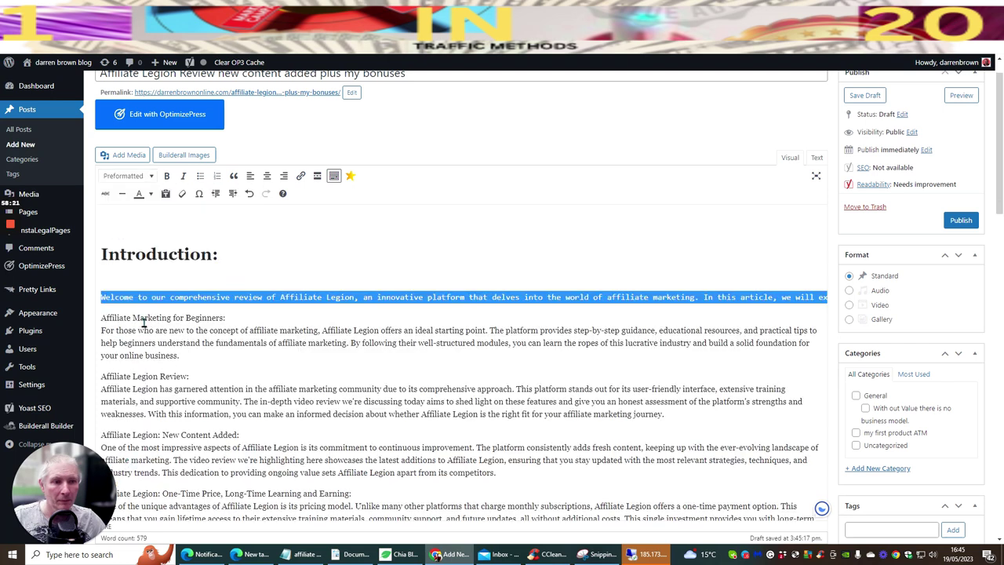
pyautogui.click(306, 250)
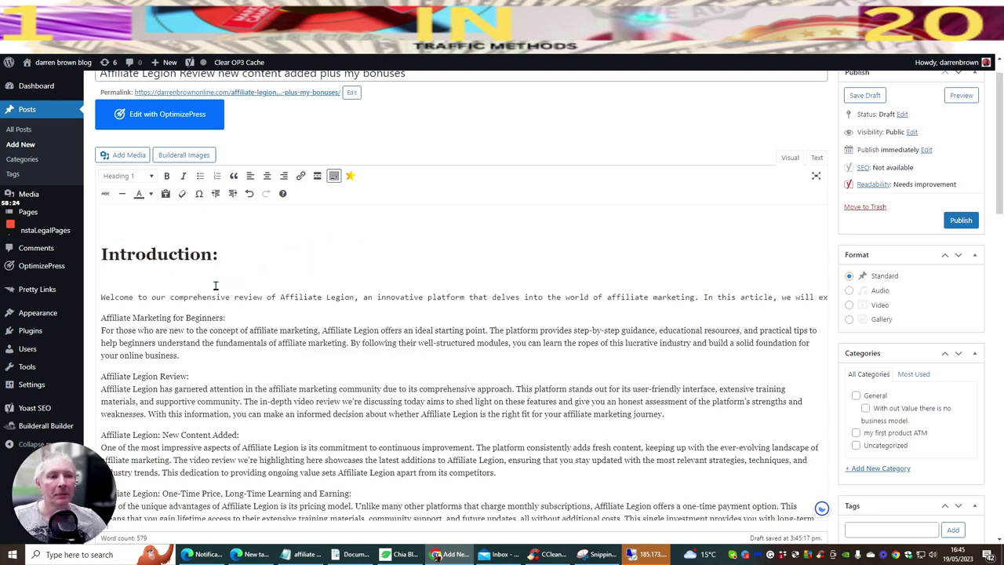
# Format the "Affiliate Legion Review:" line as Heading 3 and split it from its body text with a new paragraph break
pyautogui.scroll(-3, 332, 278)
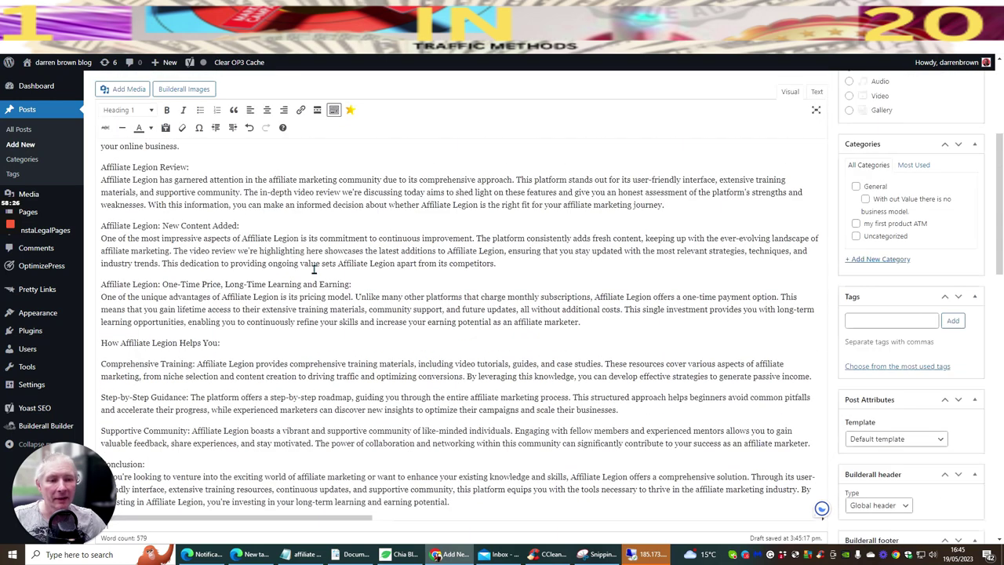
pyautogui.scroll(1, 253, 296)
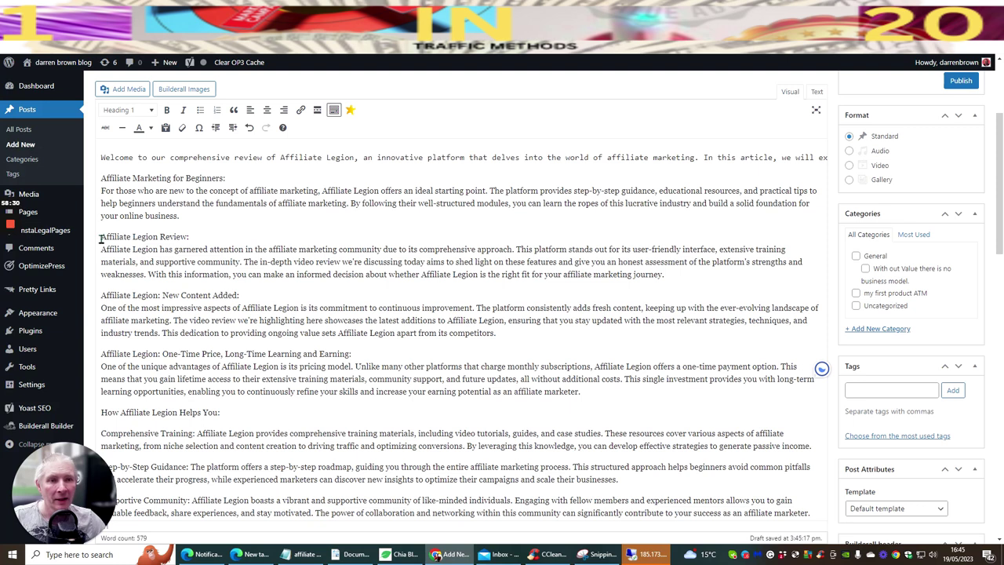
pyautogui.moveTo(101, 239); pyautogui.dragTo(191, 237)
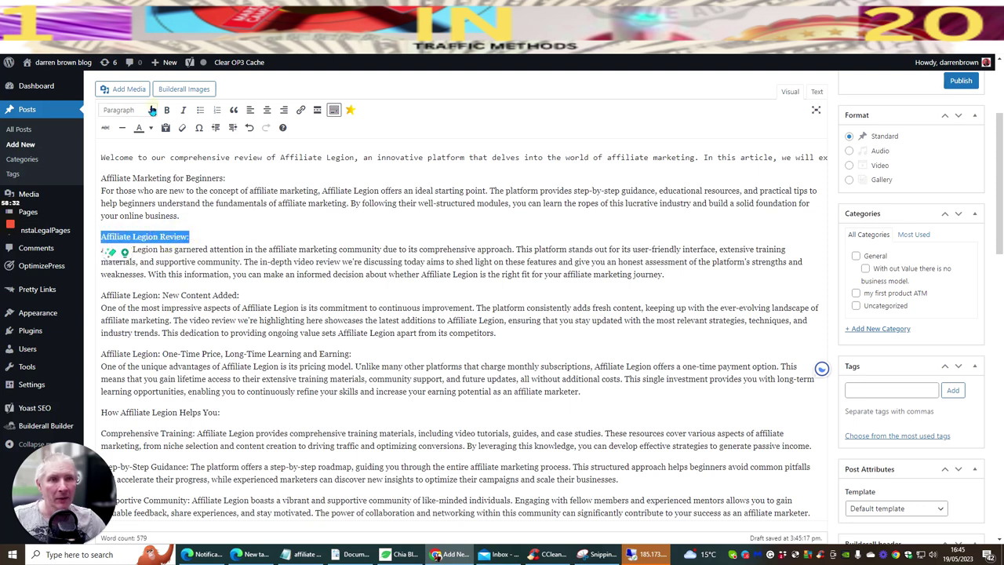
pyautogui.click(152, 111)
pyautogui.click(136, 189)
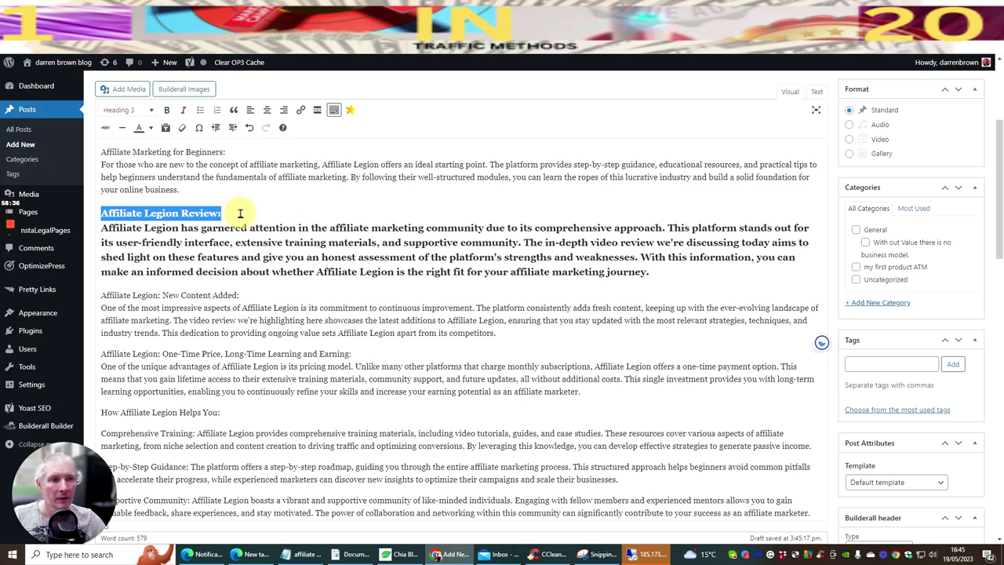
pyautogui.click(282, 214)
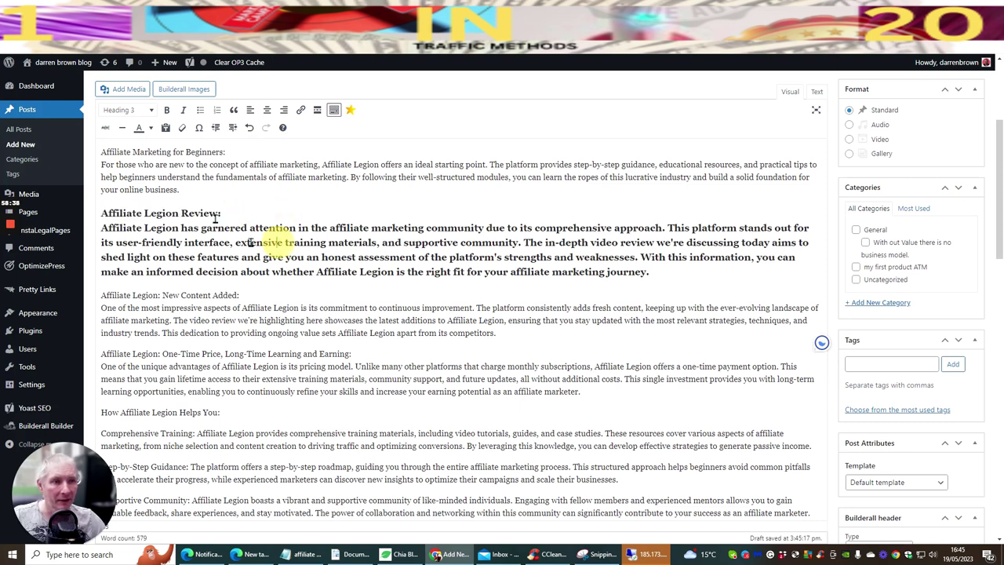
pyautogui.press('Return')
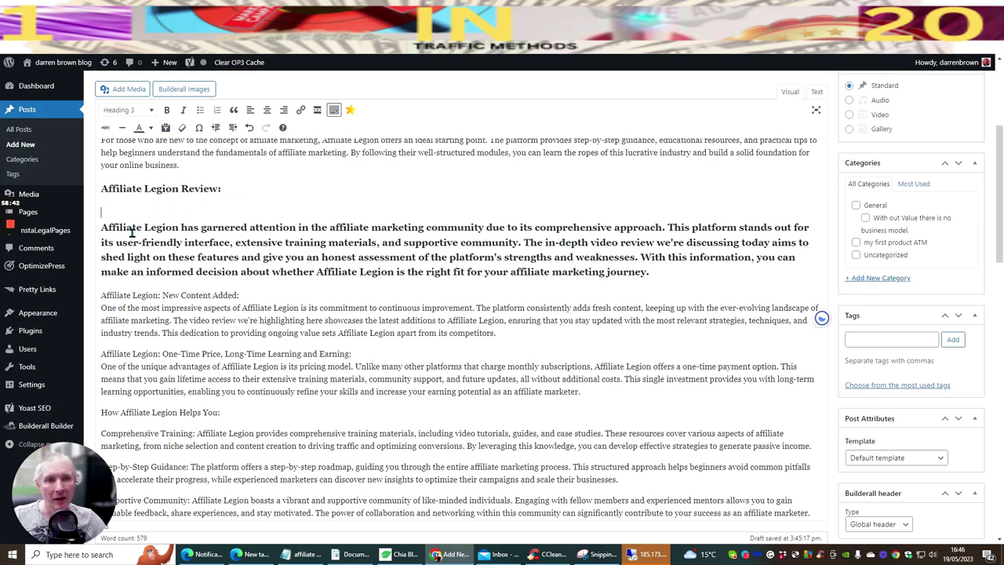
# Try to set the body paragraph below the "Affiliate Legion Review:" heading to the Preformatted style
pyautogui.moveTo(648, 272); pyautogui.dragTo(102, 228)
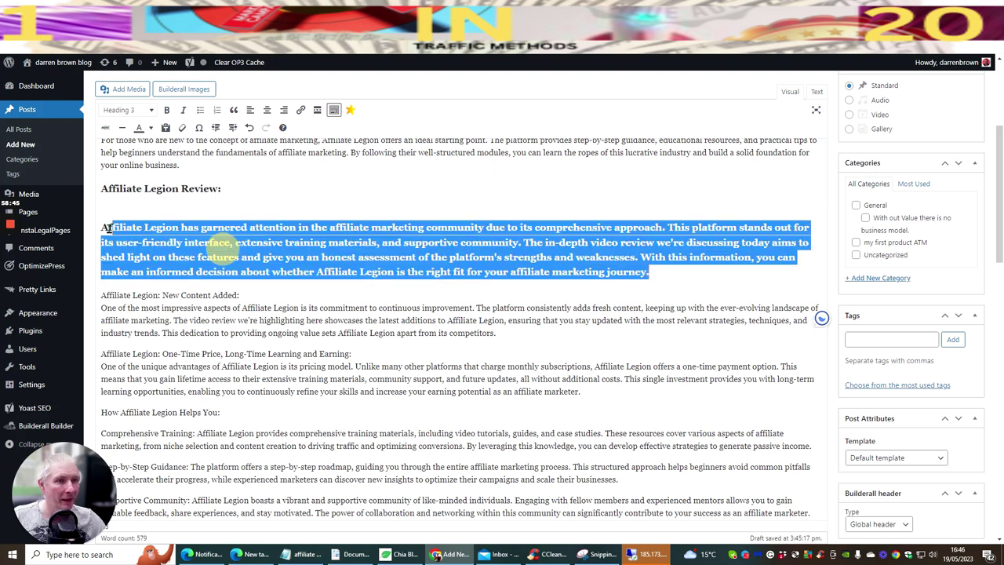
pyautogui.click(129, 110)
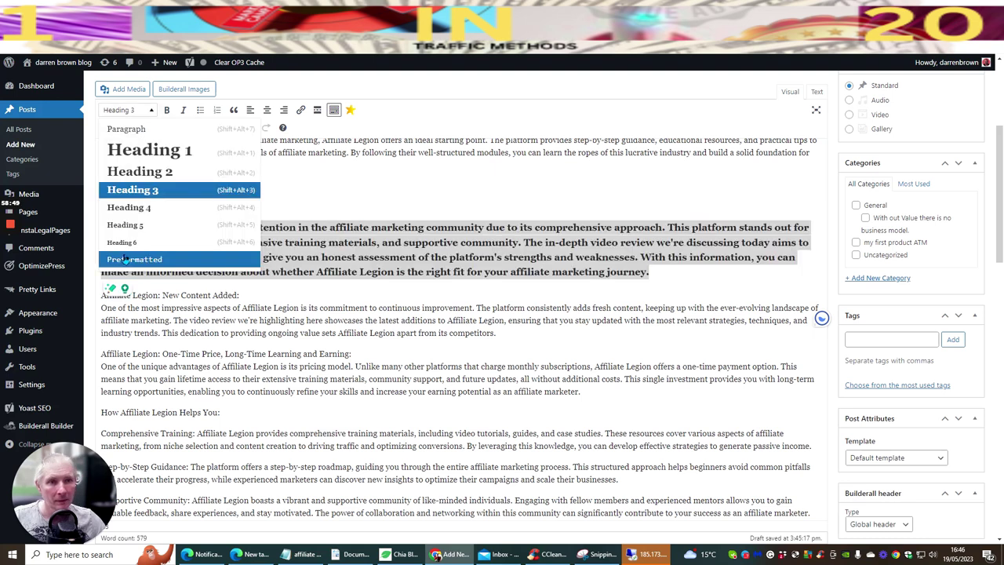
pyautogui.click(125, 261)
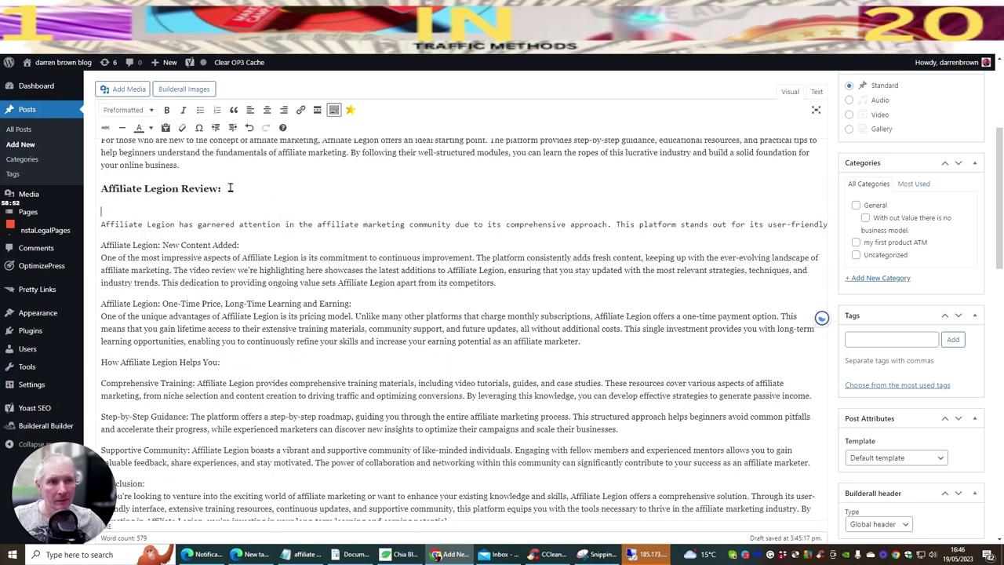
# Remove the blank line below the "Affiliate Legion Review:" heading, keeping the body text as a separate paragraph directly beneath it
pyautogui.moveTo(230, 188); pyautogui.dragTo(141, 188)
pyautogui.click(149, 211)
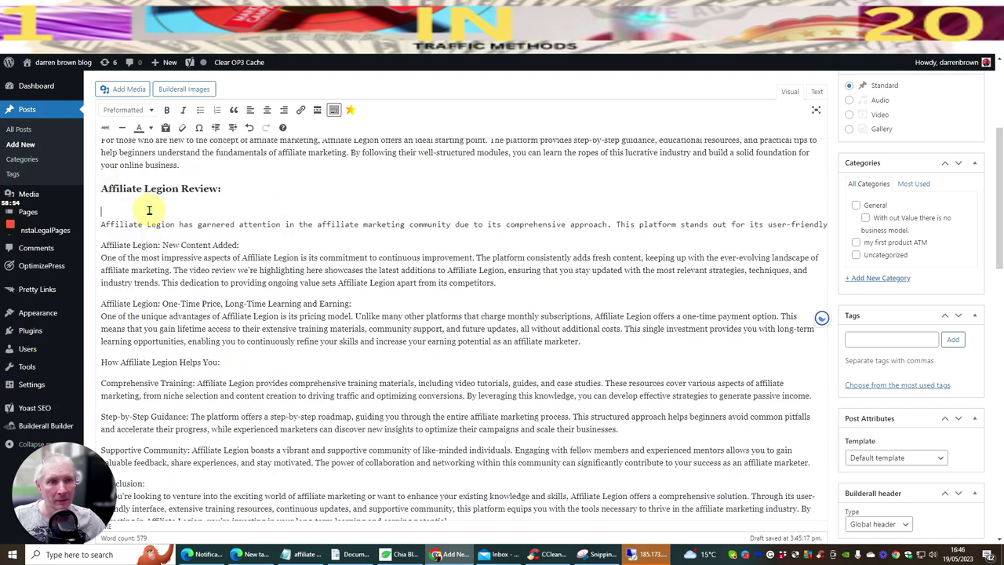
pyautogui.press('BackSpace')
pyautogui.press('BackSpace')
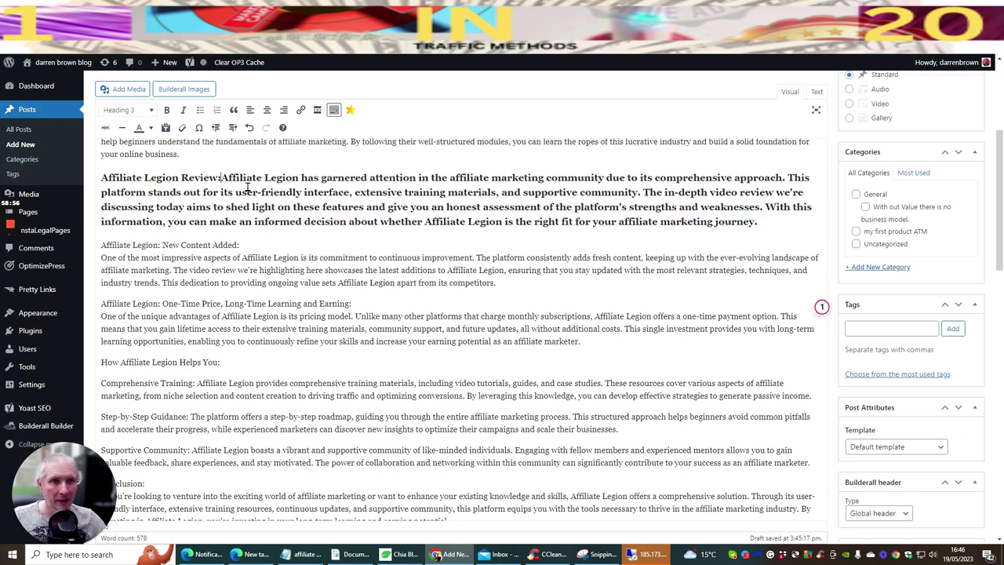
pyautogui.press('Return')
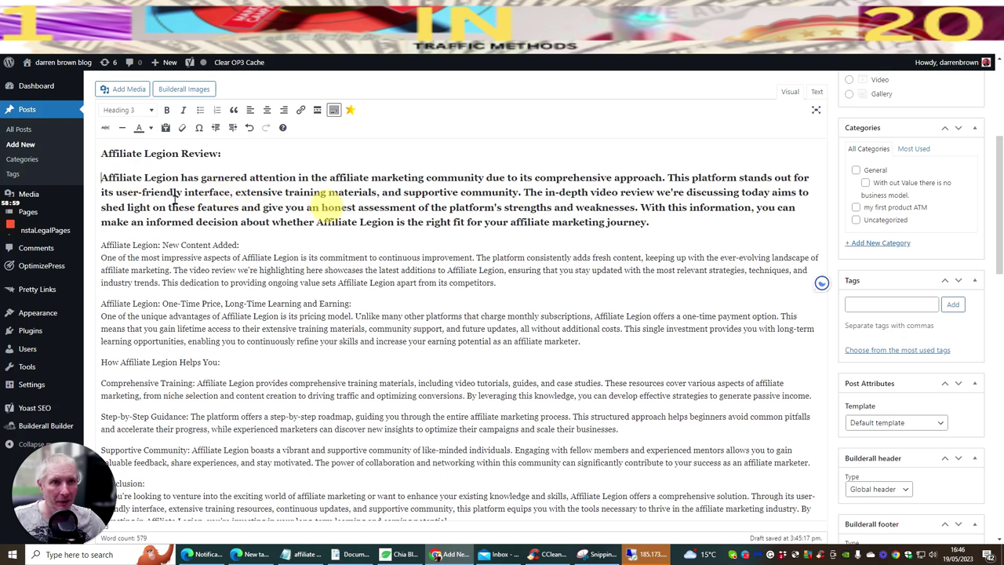
# Try Heading 6 on the body paragraph below "Affiliate Legion Review:", settling on the Heading 4 style
pyautogui.moveTo(103, 176); pyautogui.dragTo(657, 222)
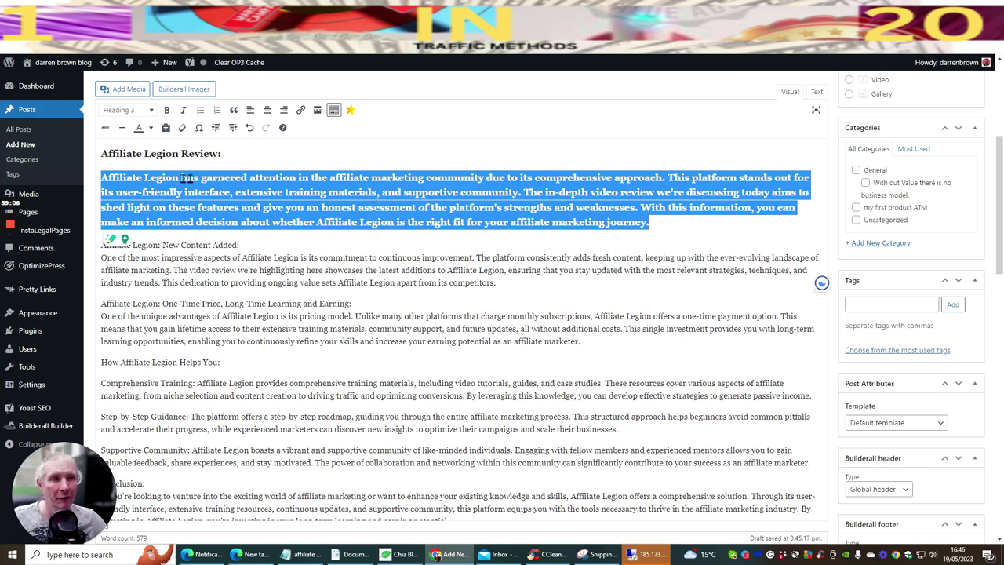
pyautogui.click(149, 113)
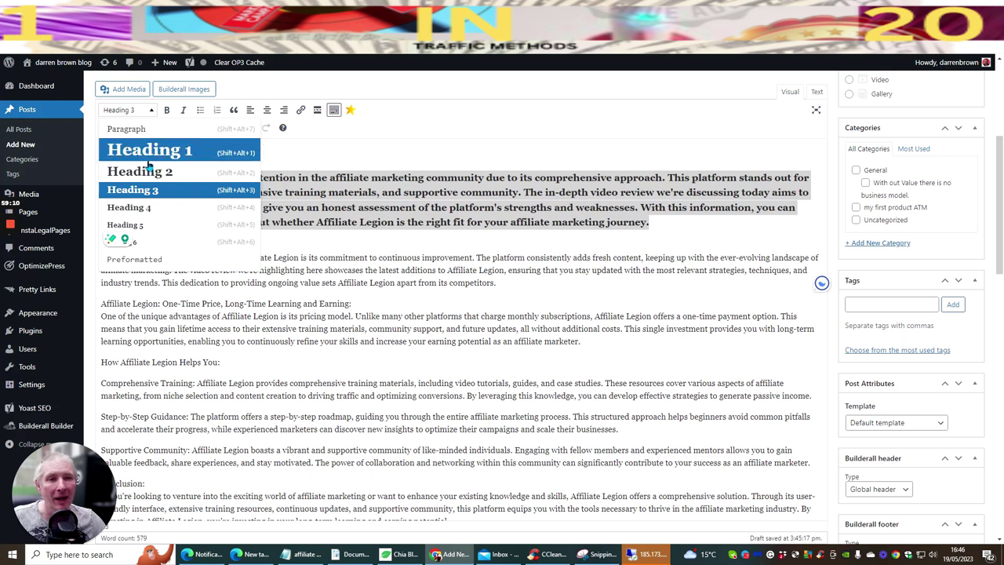
pyautogui.click(146, 243)
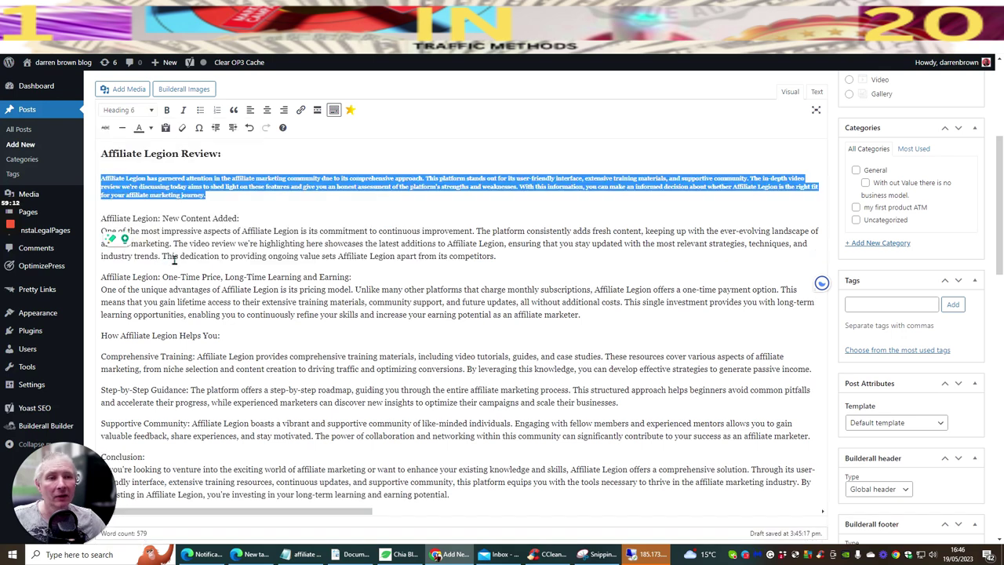
pyautogui.click(149, 112)
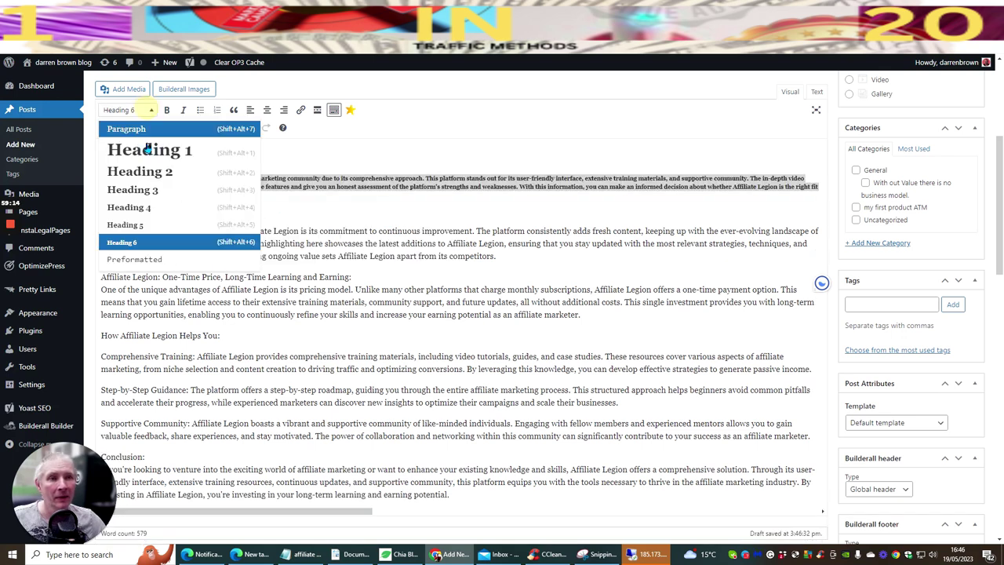
pyautogui.click(139, 197)
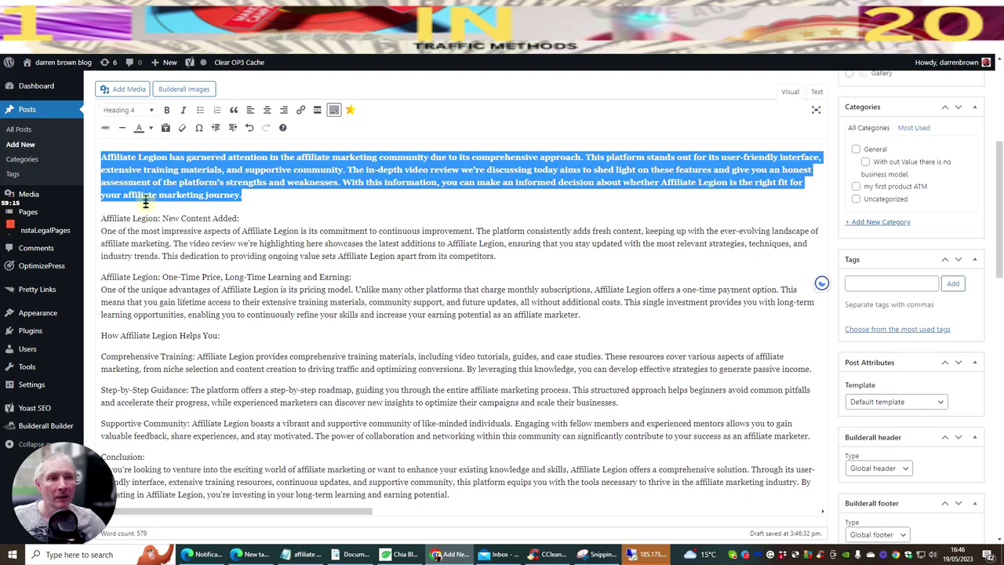
pyautogui.click(281, 204)
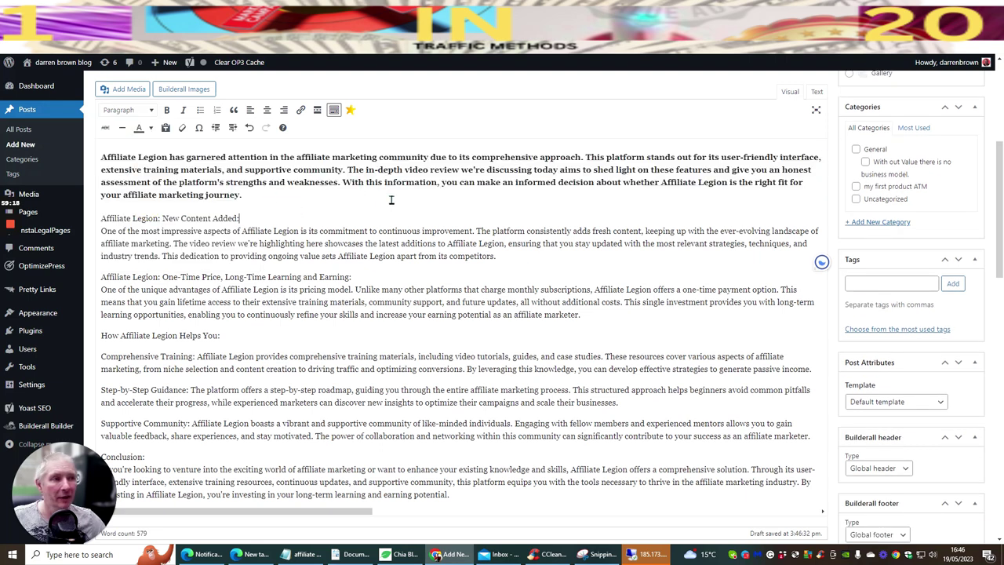
# Insert an empty paragraph between the "Affiliate Legion Review:" heading and its body text
pyautogui.scroll(-1, 376, 202)
pyautogui.scroll(-4, 376, 202)
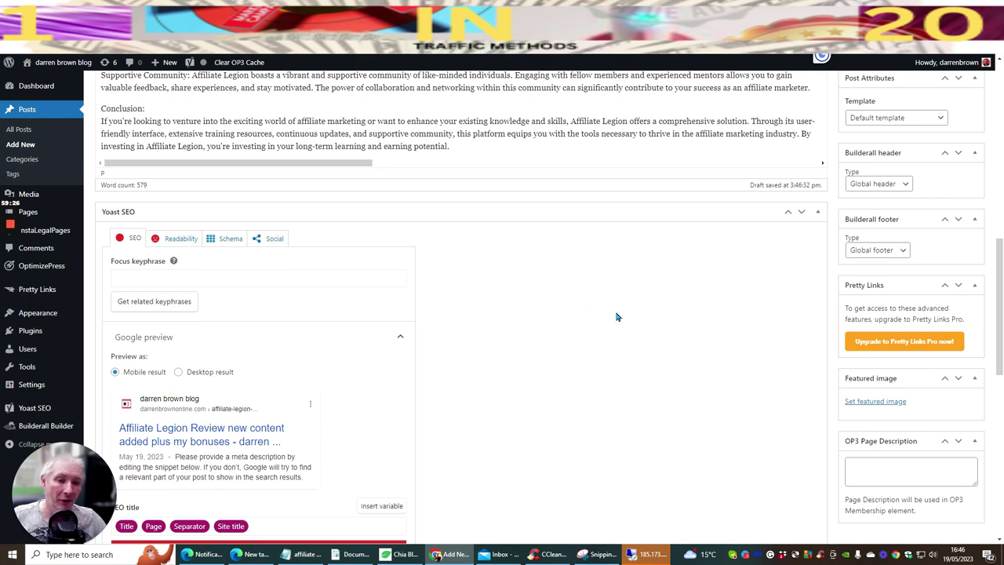
pyautogui.scroll(5, 439, 282)
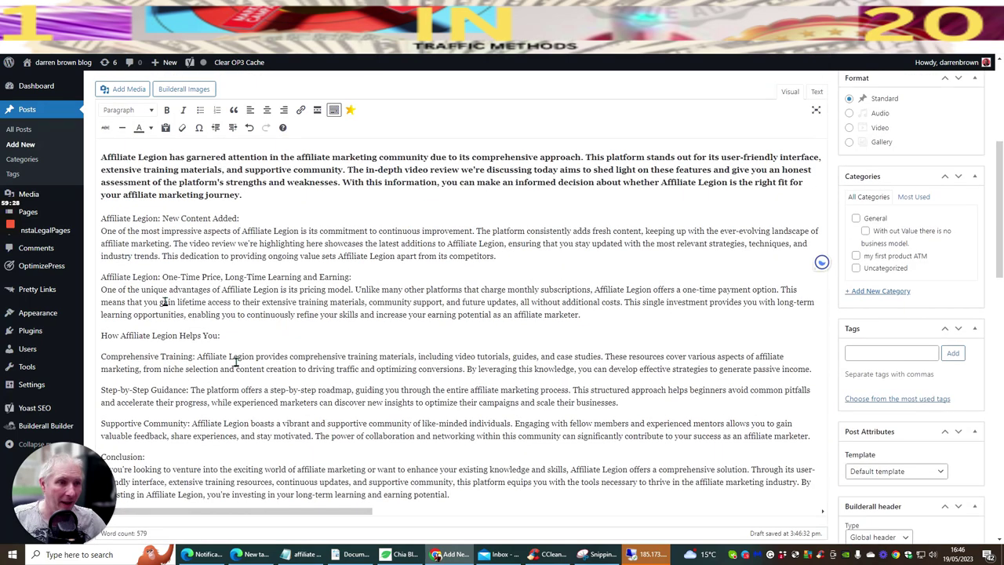
pyautogui.scroll(5, 293, 272)
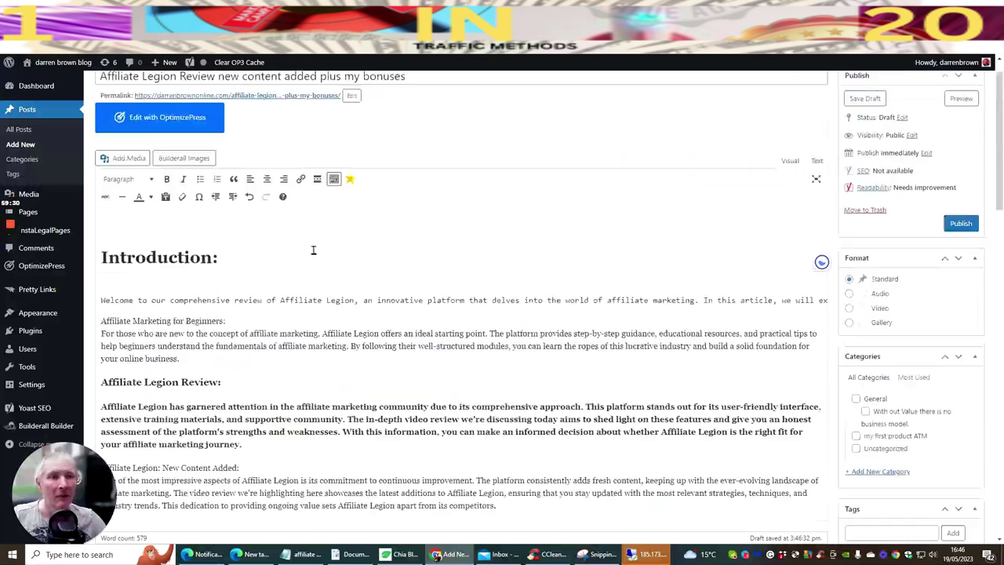
pyautogui.click(139, 306)
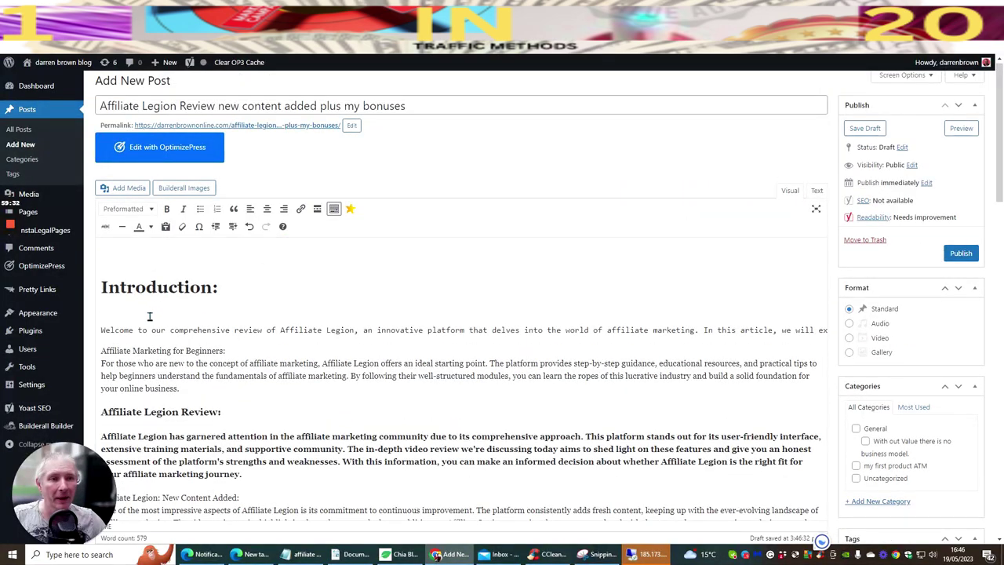
pyautogui.click(146, 261)
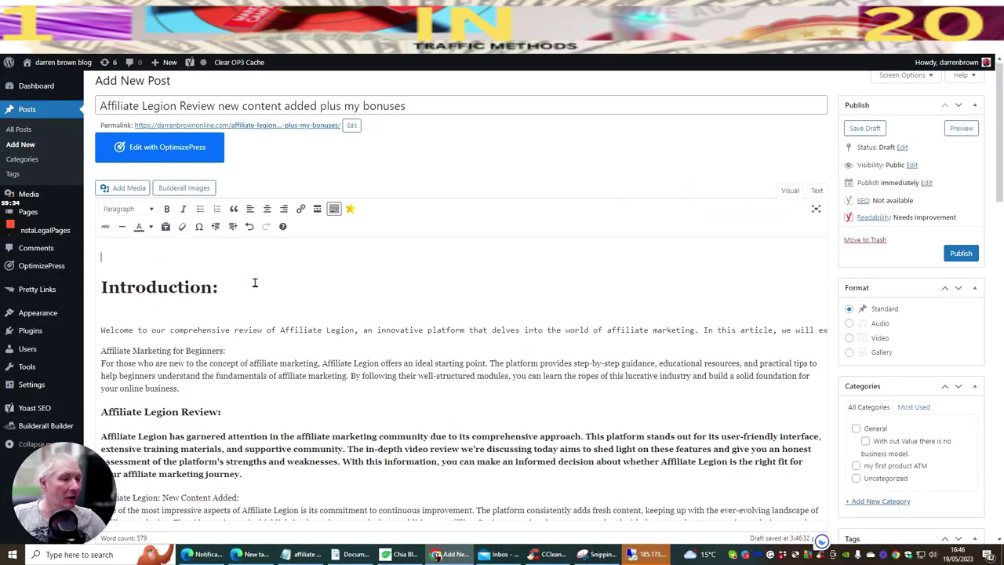
pyautogui.scroll(-4, 230, 318)
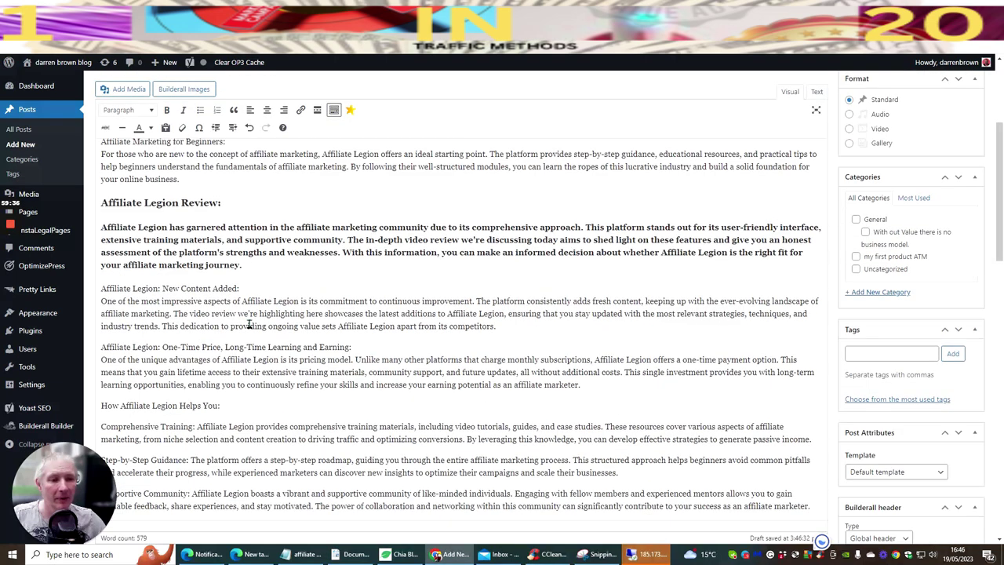
pyautogui.click(237, 201)
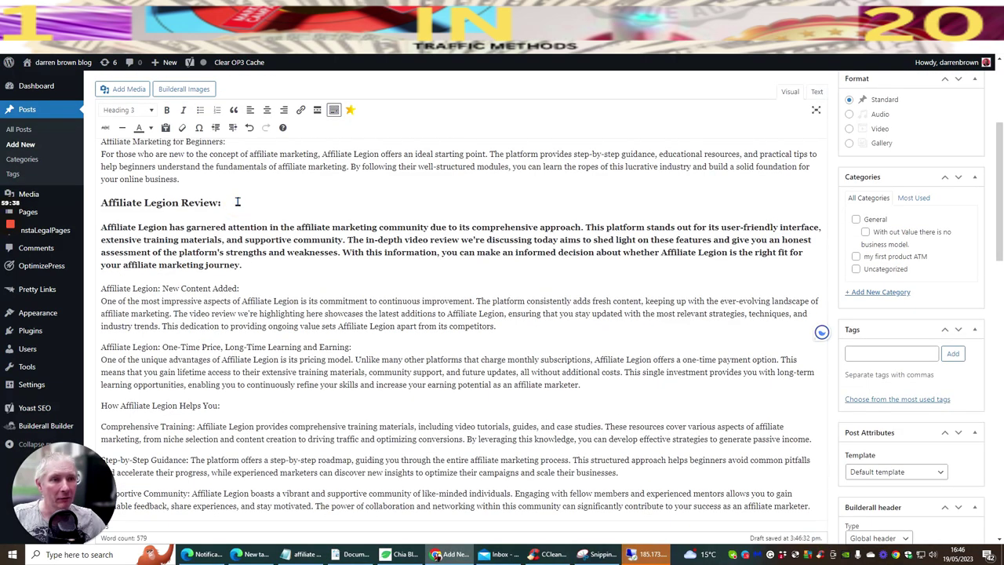
pyautogui.press('Return')
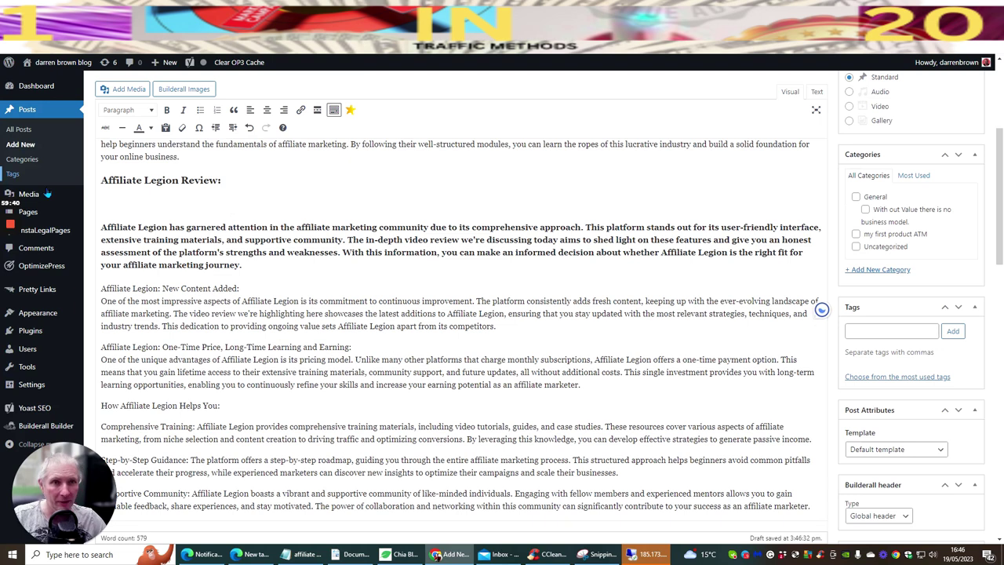